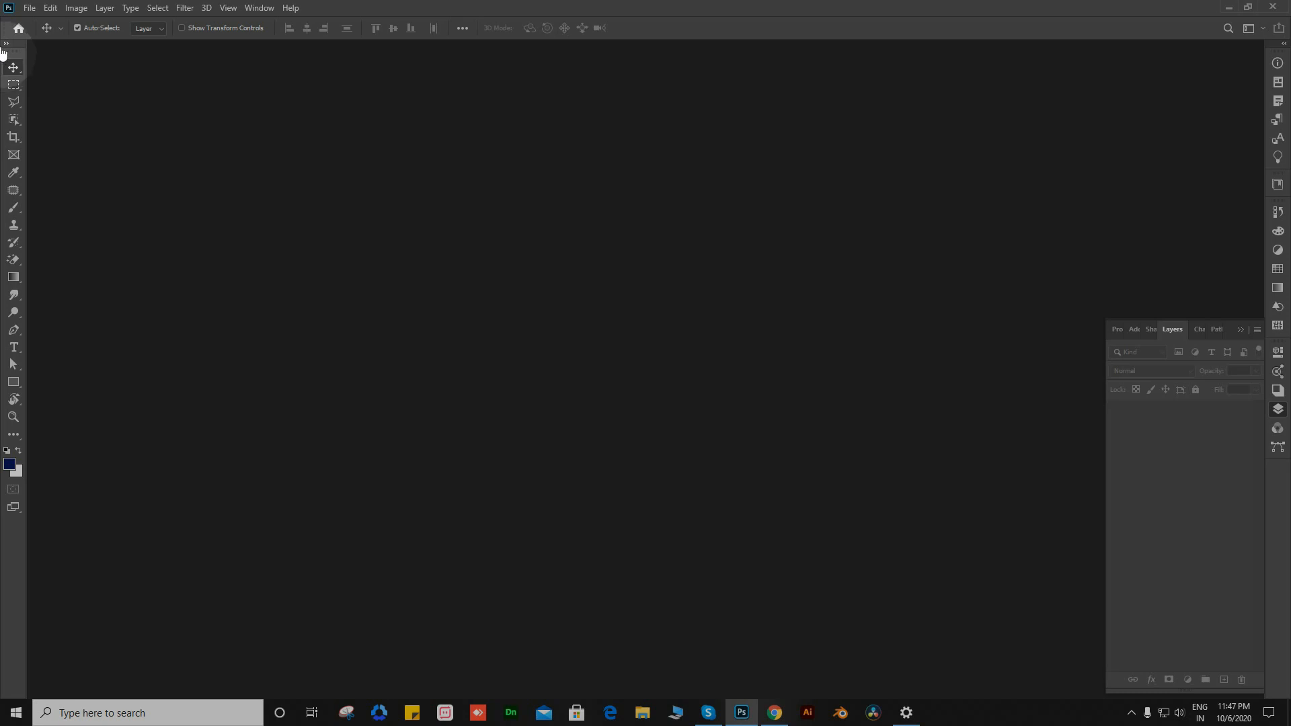
# Step: Create a new 1000 × 1000 pixel document at 72 pixels/inch with RGB colour and a white background
pyautogui.hotkey('ctrl', 'n')
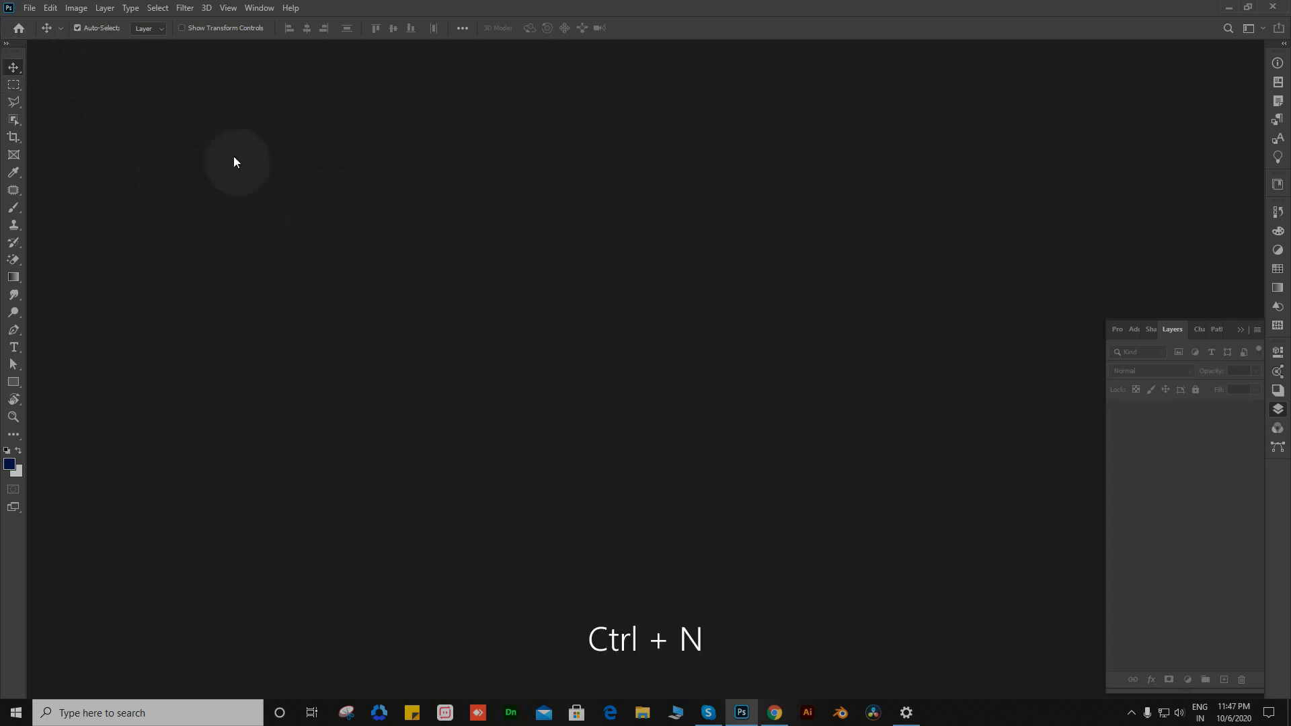
pyautogui.click(31, 9)
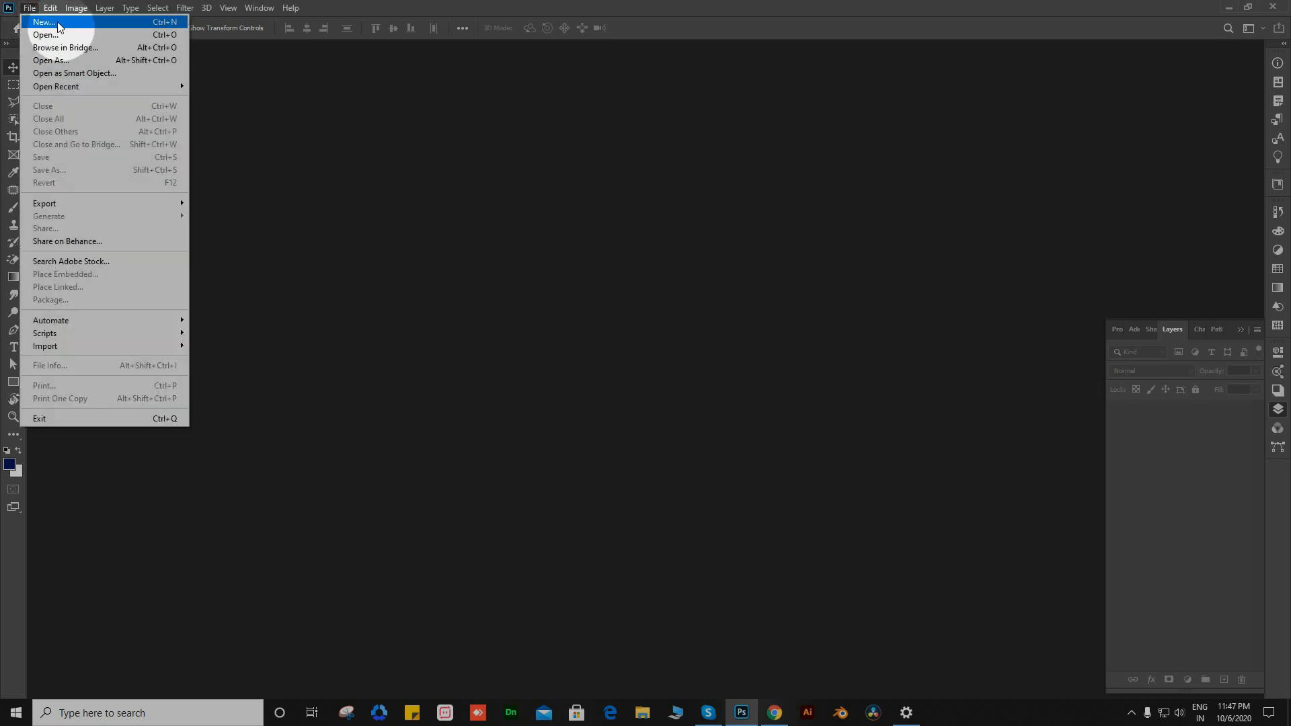
pyautogui.click(58, 24)
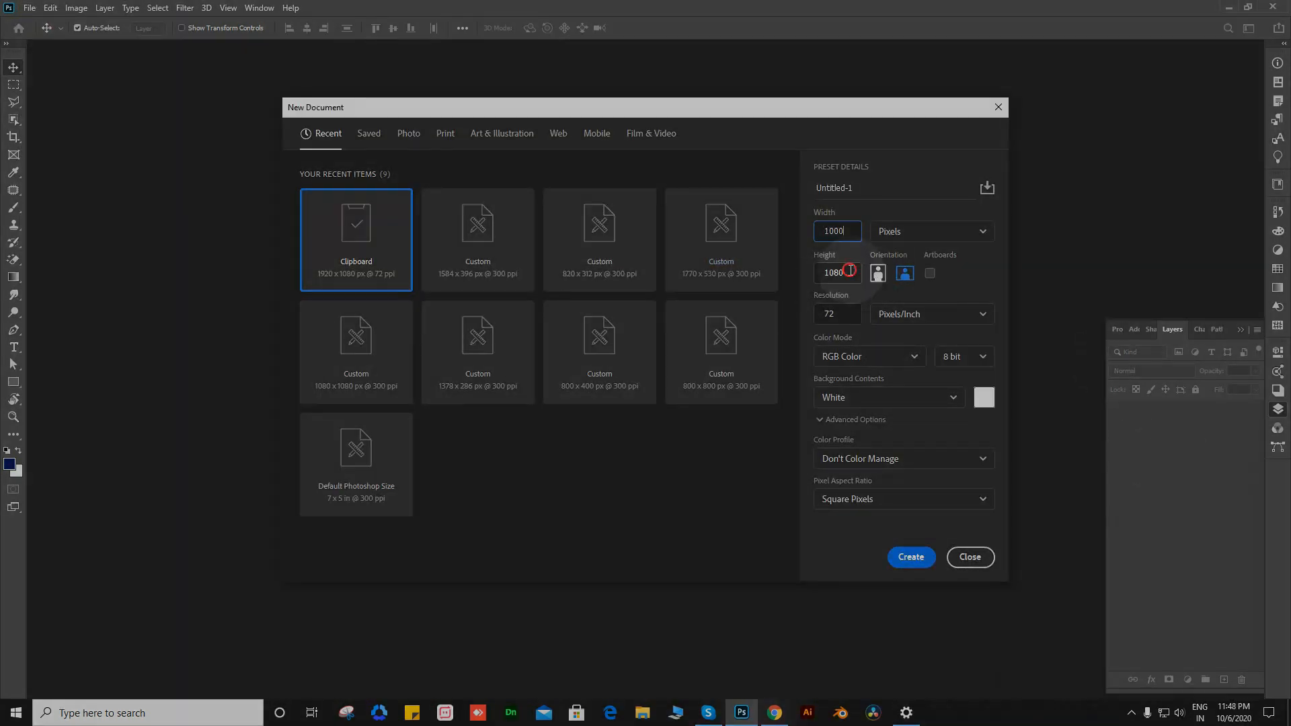
pyautogui.click(850, 271)
pyautogui.write('1000')
pyautogui.click(845, 310)
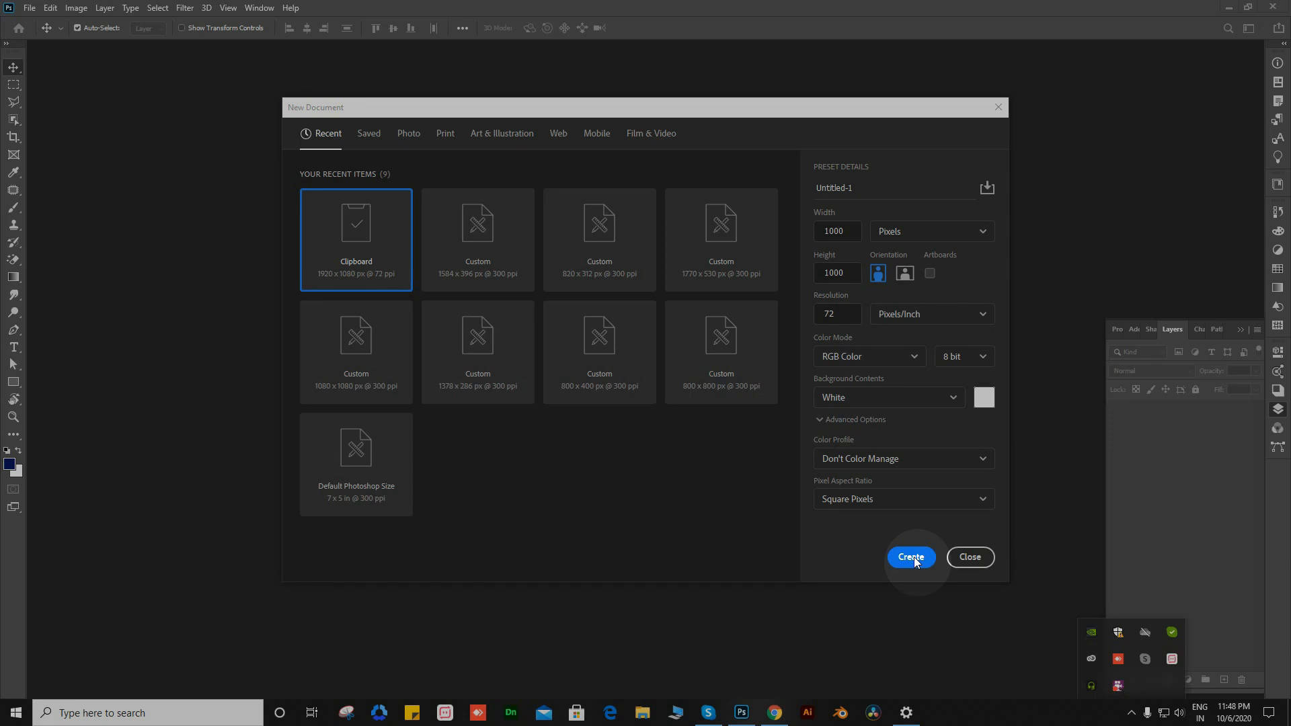
pyautogui.click(873, 622)
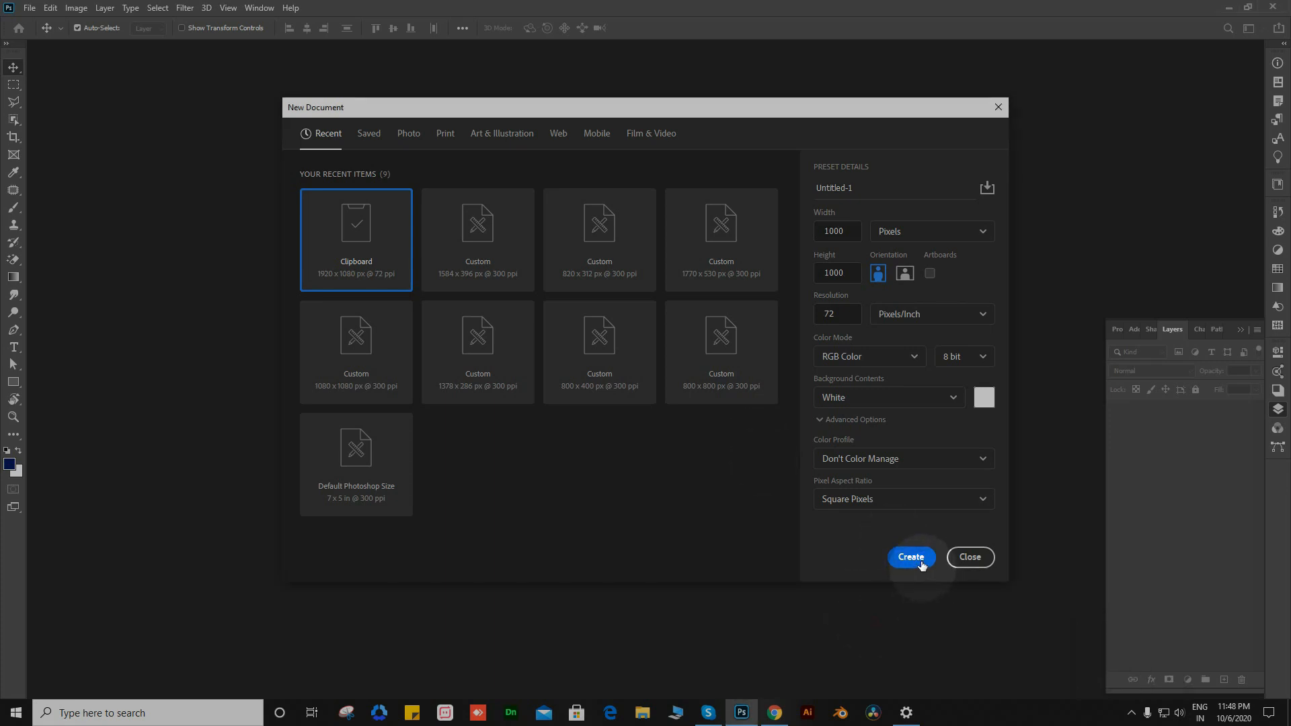
pyautogui.click(921, 564)
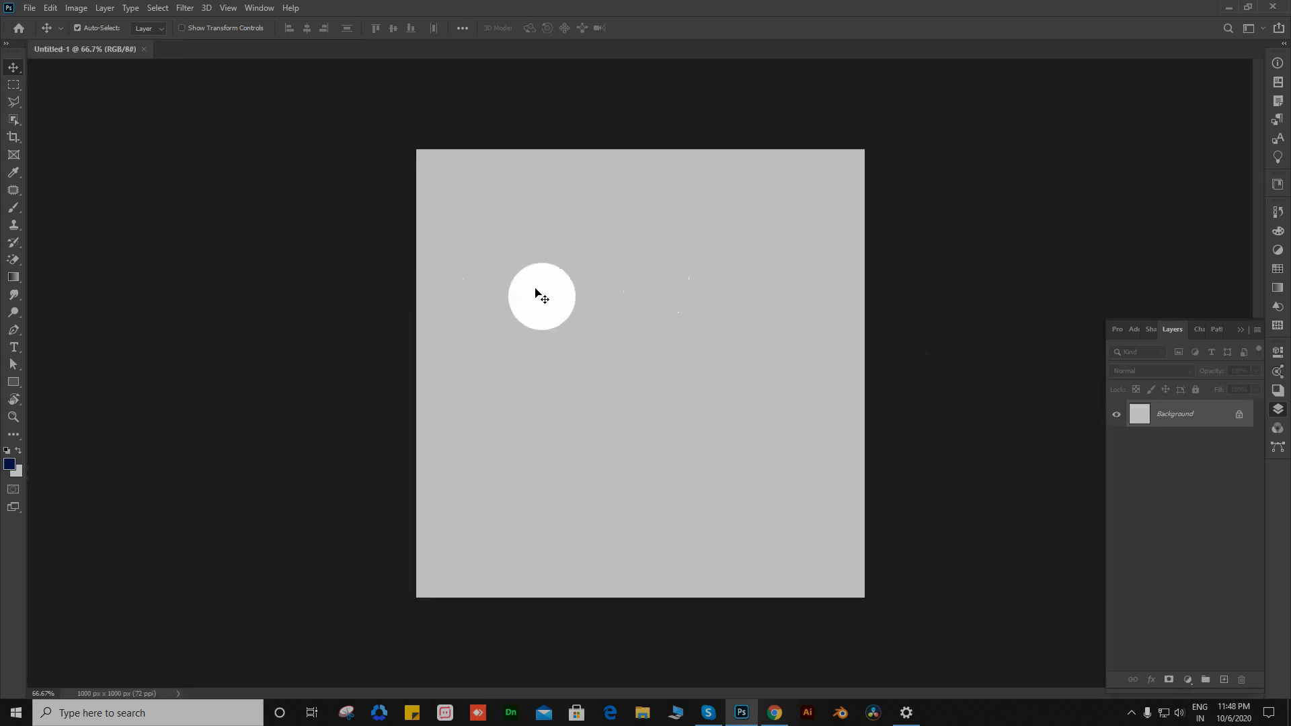
# Step: Draw a rectangular marquee selection in the upper-left part of the blank canvas and deselect it
pyautogui.rightClick(13, 69)
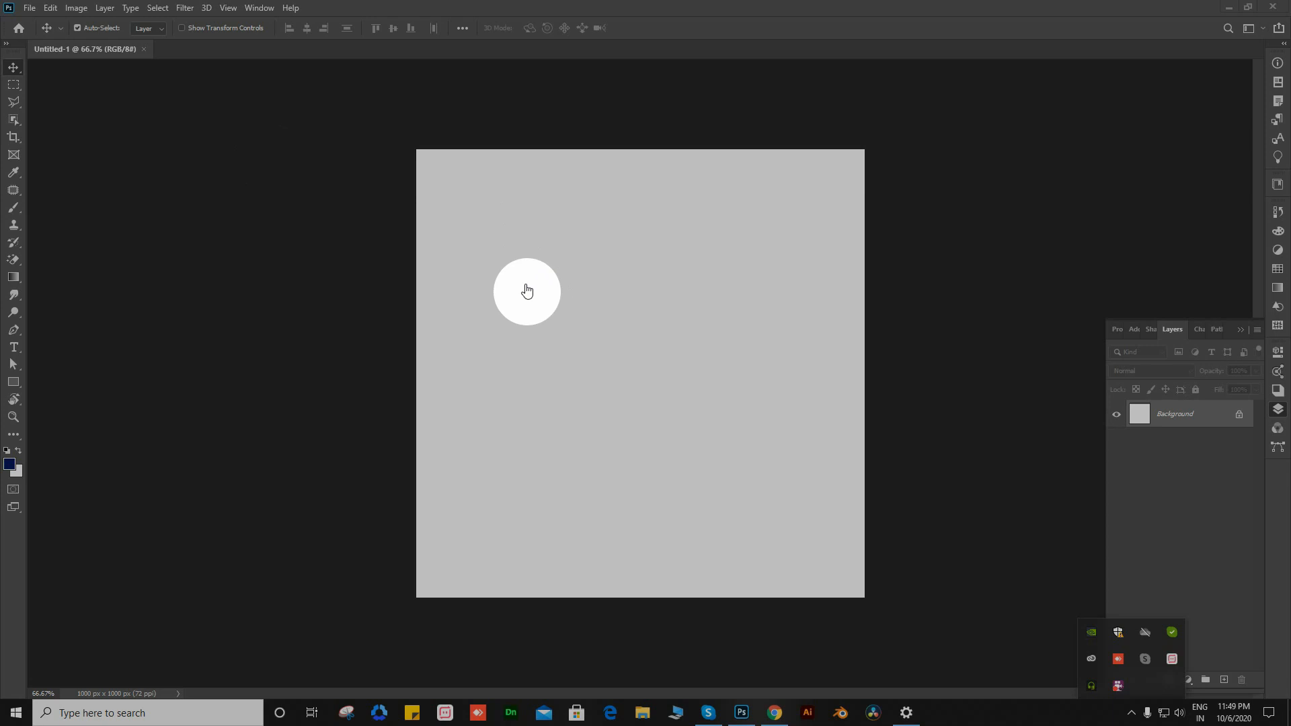
pyautogui.click(17, 85)
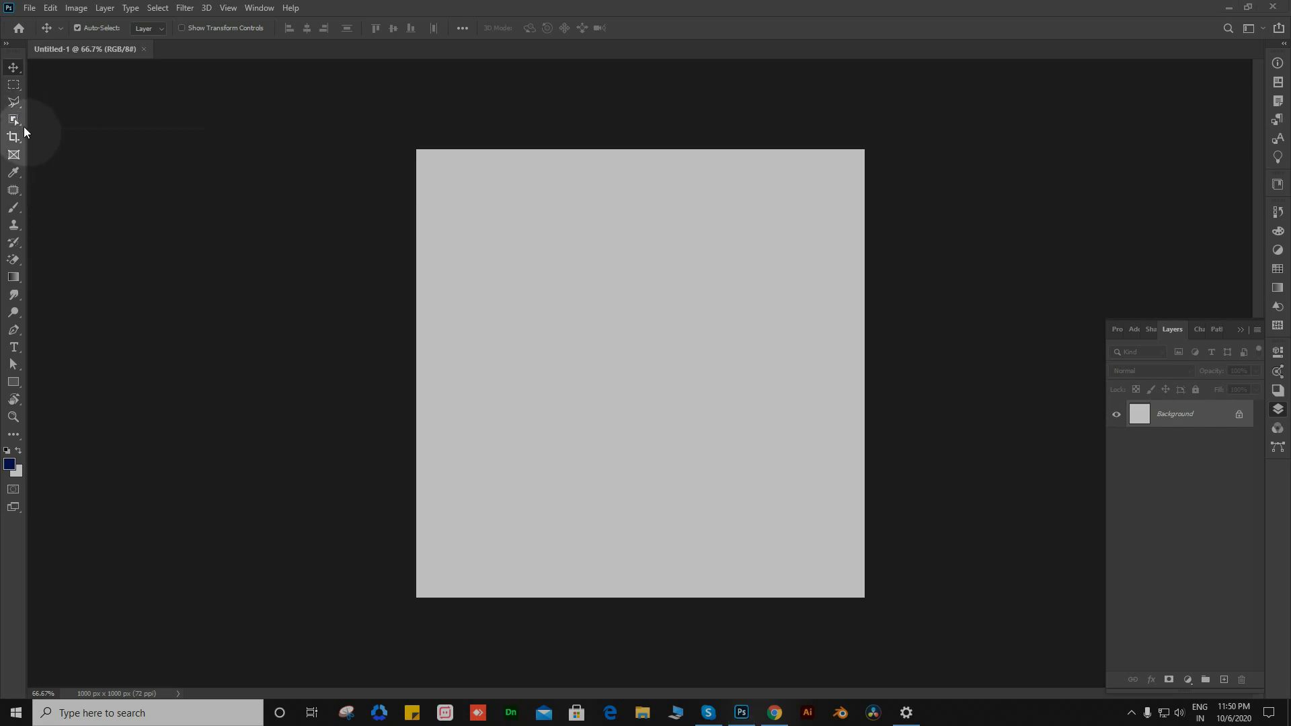
pyautogui.click(12, 88)
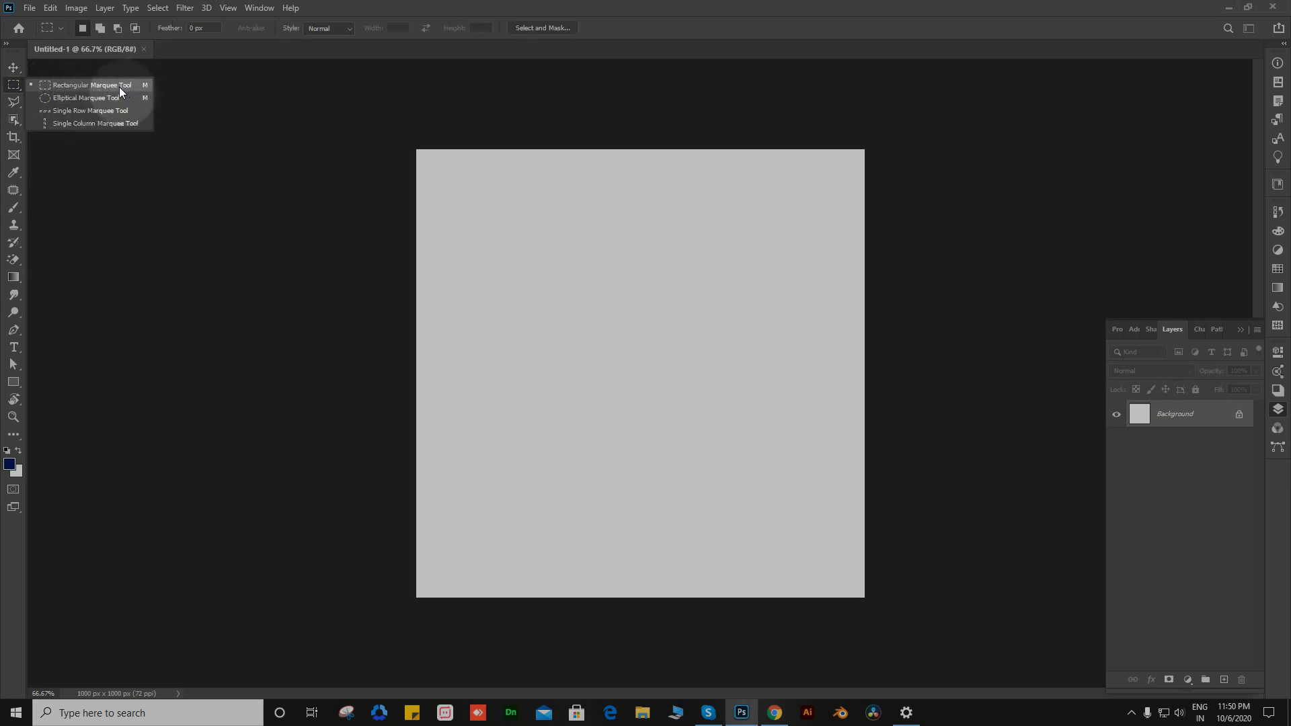
pyautogui.click(75, 87)
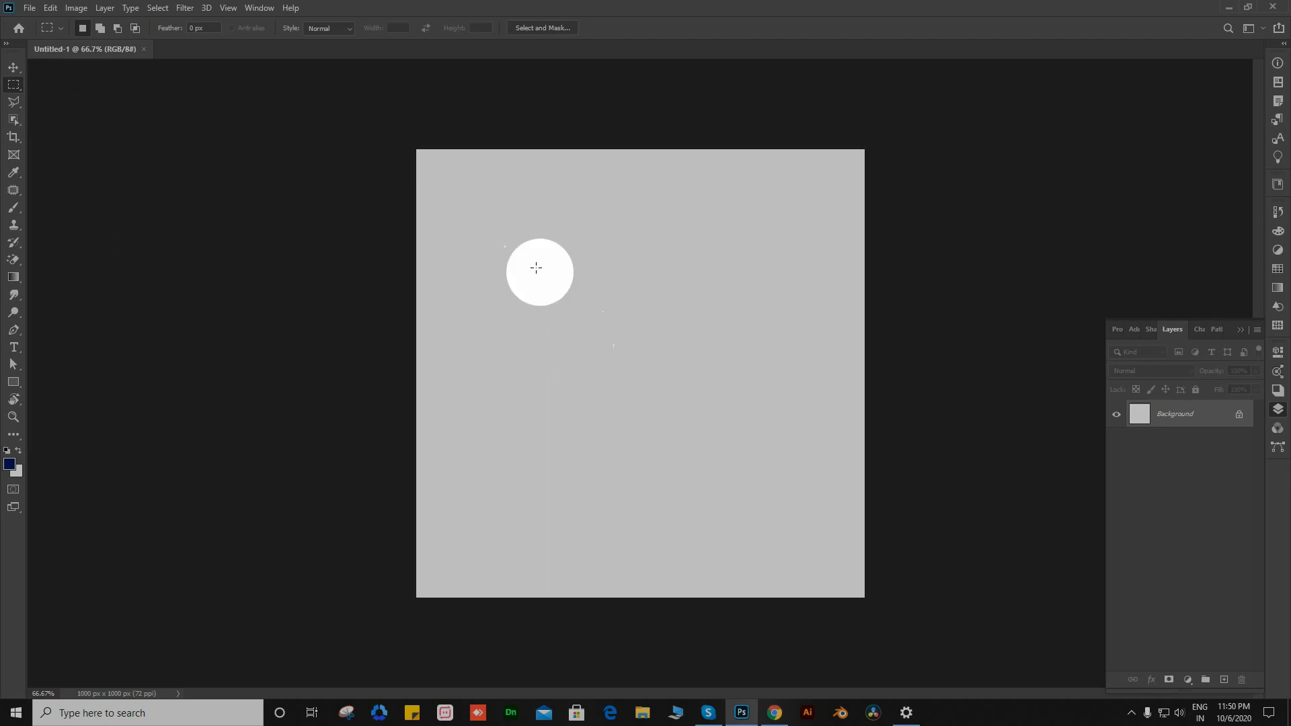
pyautogui.moveTo(488, 227); pyautogui.dragTo(631, 380)
pyautogui.click(633, 382)
pyautogui.hotkey('ctrl', 'z')
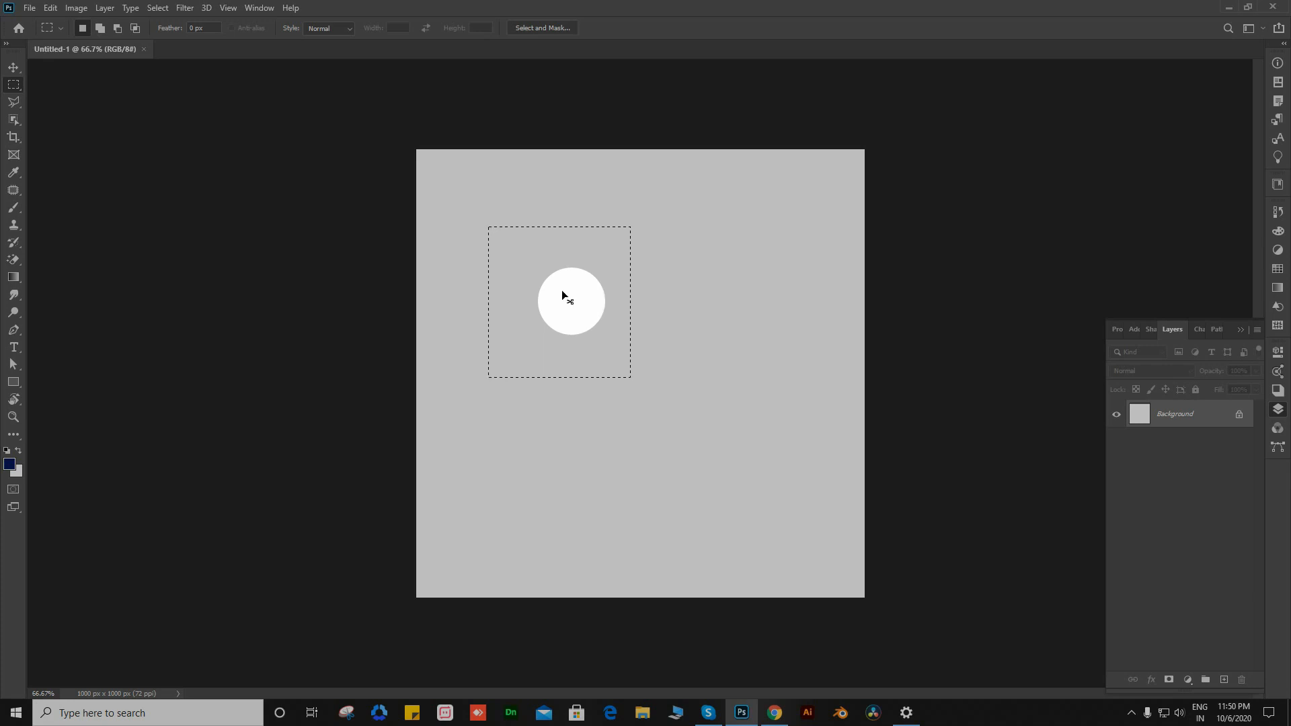
pyautogui.hotkey('ctrl', 'd')
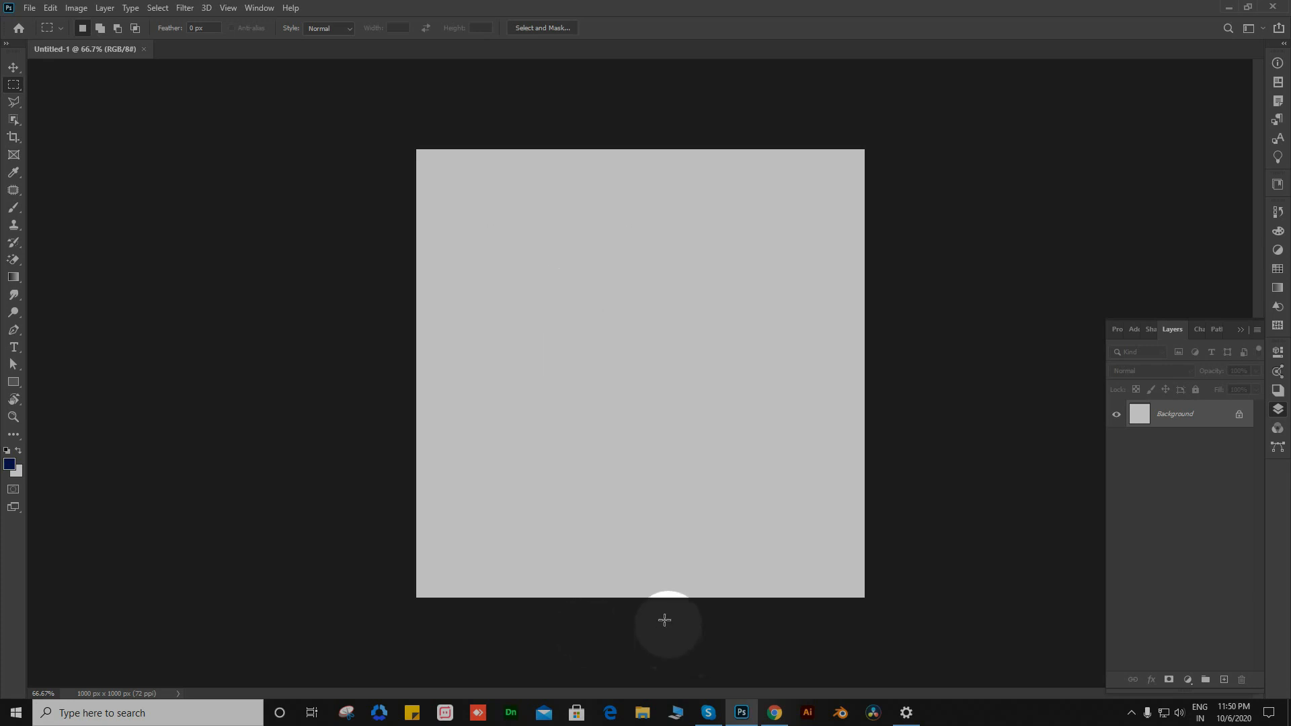
# Step: Switch to Chrome and copy the enlarged orange Dragon Ball Z: Kakarot image from the Google image results
pyautogui.click(781, 722)
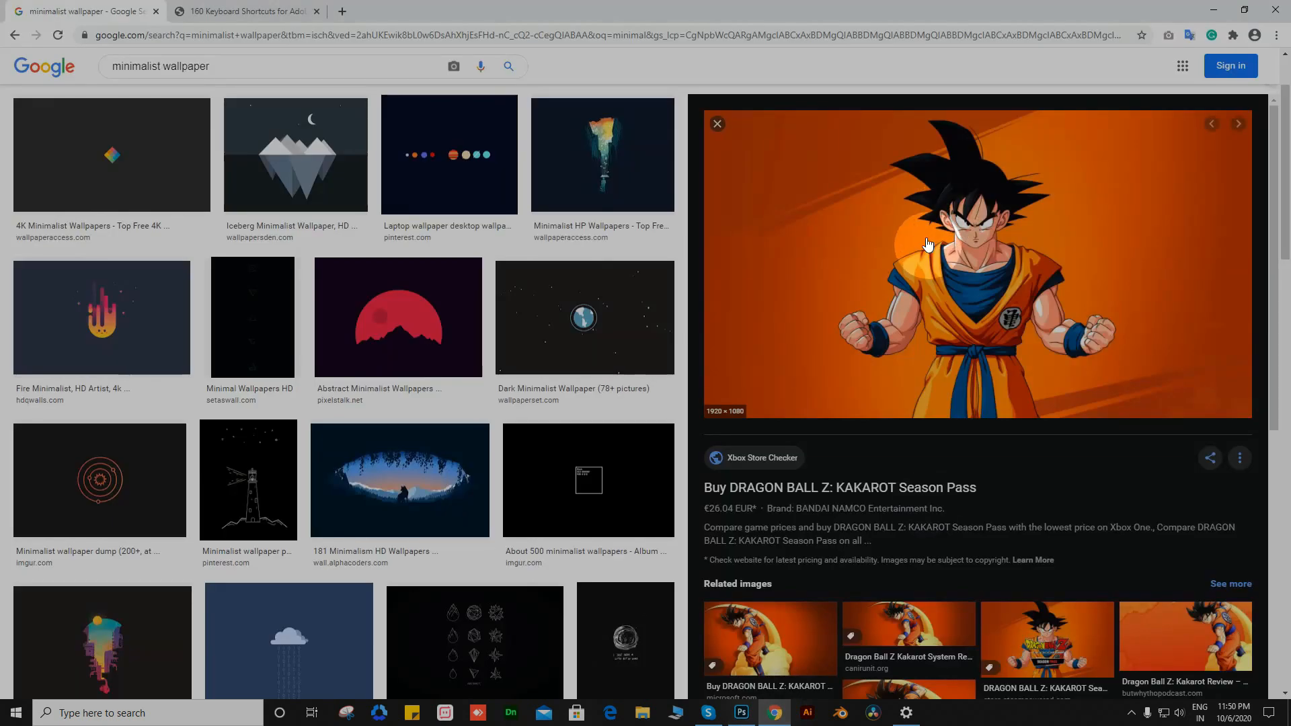
pyautogui.scroll(-2, 928, 244)
pyautogui.scroll(2, 928, 245)
pyautogui.rightClick(893, 210)
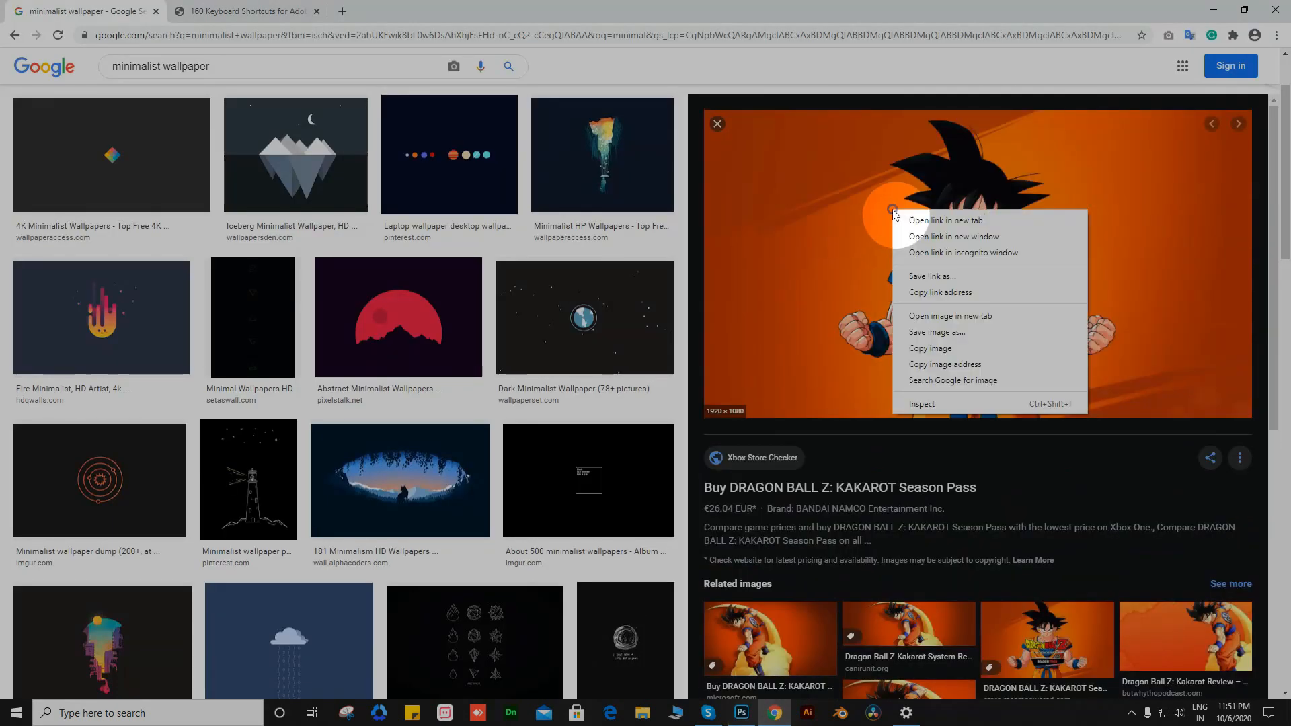
pyautogui.click(941, 350)
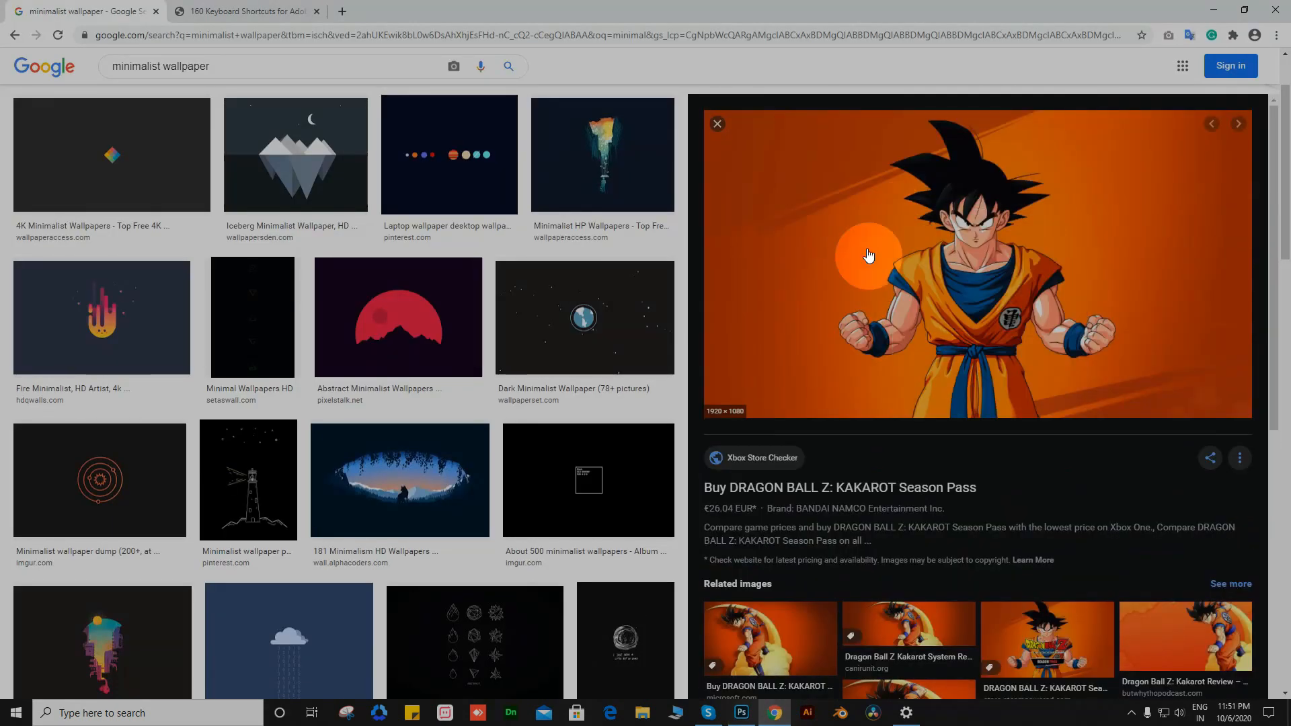
pyautogui.rightClick(828, 221)
pyautogui.click(875, 359)
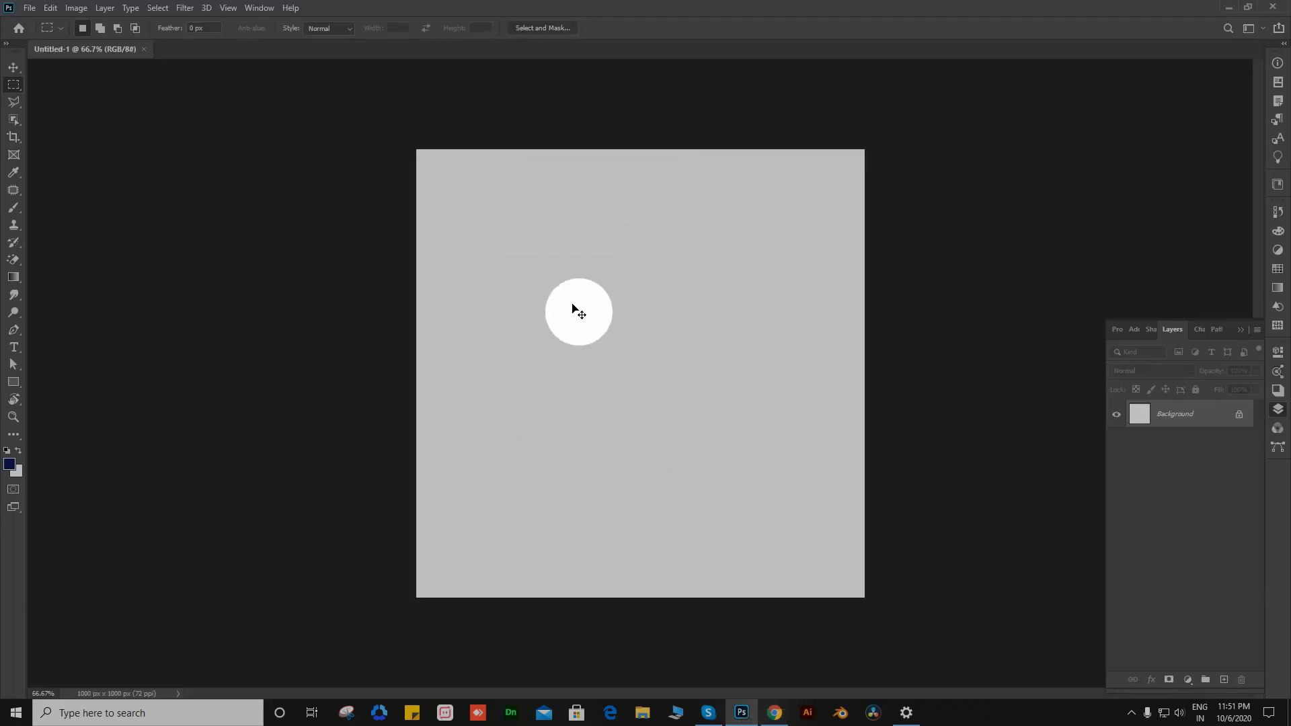
# Step: Paste the copied image into the Photoshop document and scale it proportionally to about 52%, centred horizontally to fit the canvas width
pyautogui.hotkey('ctrl', 'v')
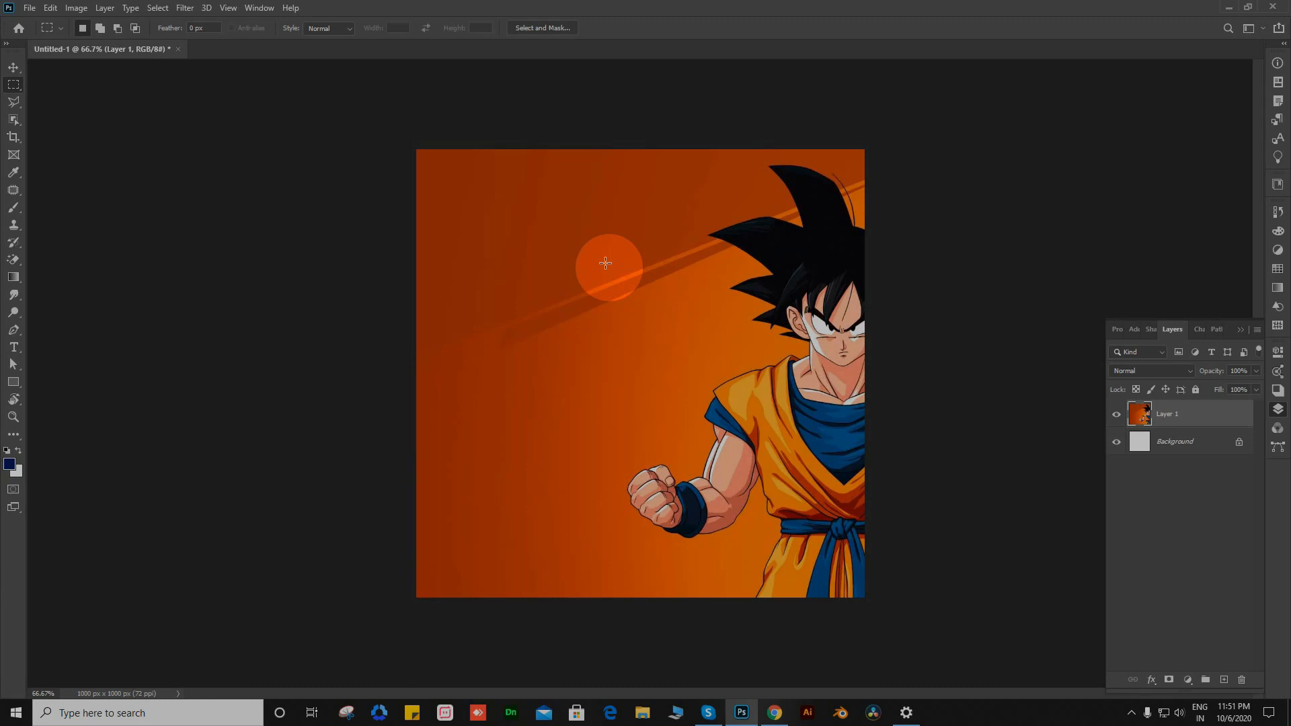
pyautogui.hotkey('ctrl', 't')
pyautogui.moveTo(1135, 171); pyautogui.dragTo(967, 309)
pyautogui.moveTo(728, 401); pyautogui.dragTo(665, 339)
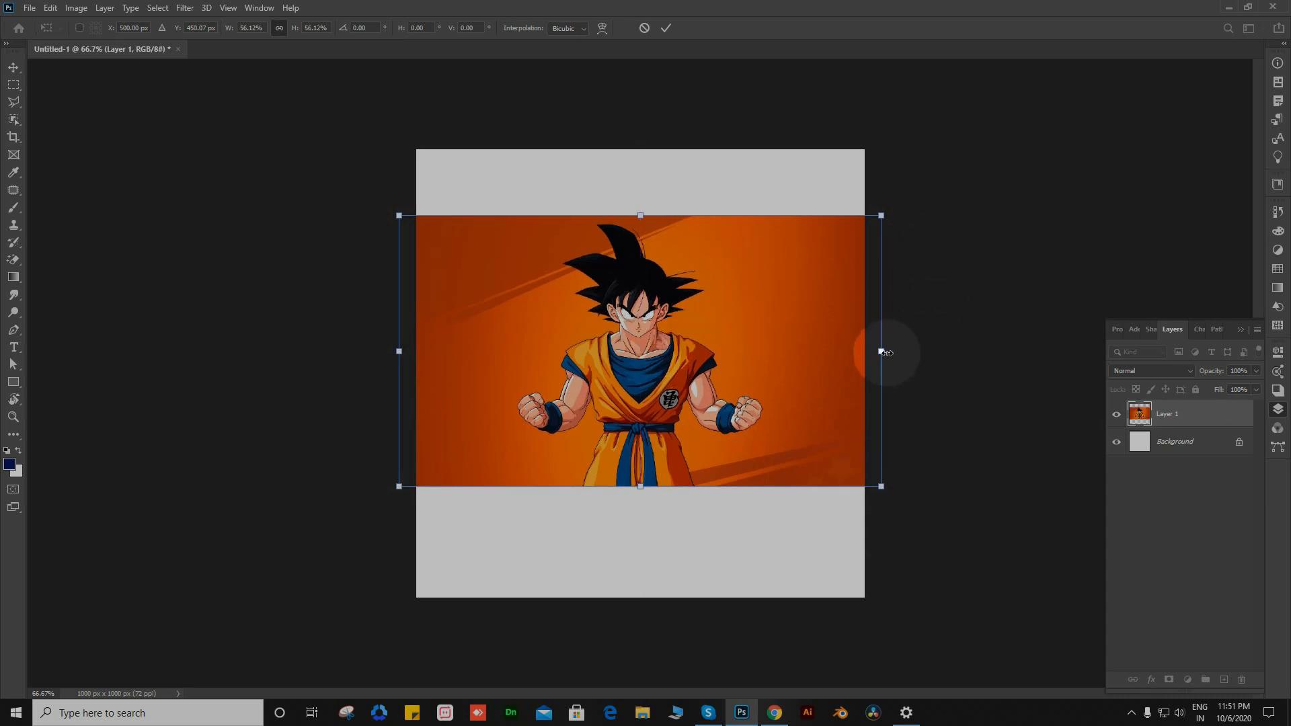
pyautogui.moveTo(882, 351)
pyautogui.mouseDown()
pyautogui.moveTo(859, 349)
pyautogui.moveTo(870, 352)
pyautogui.mouseUp()
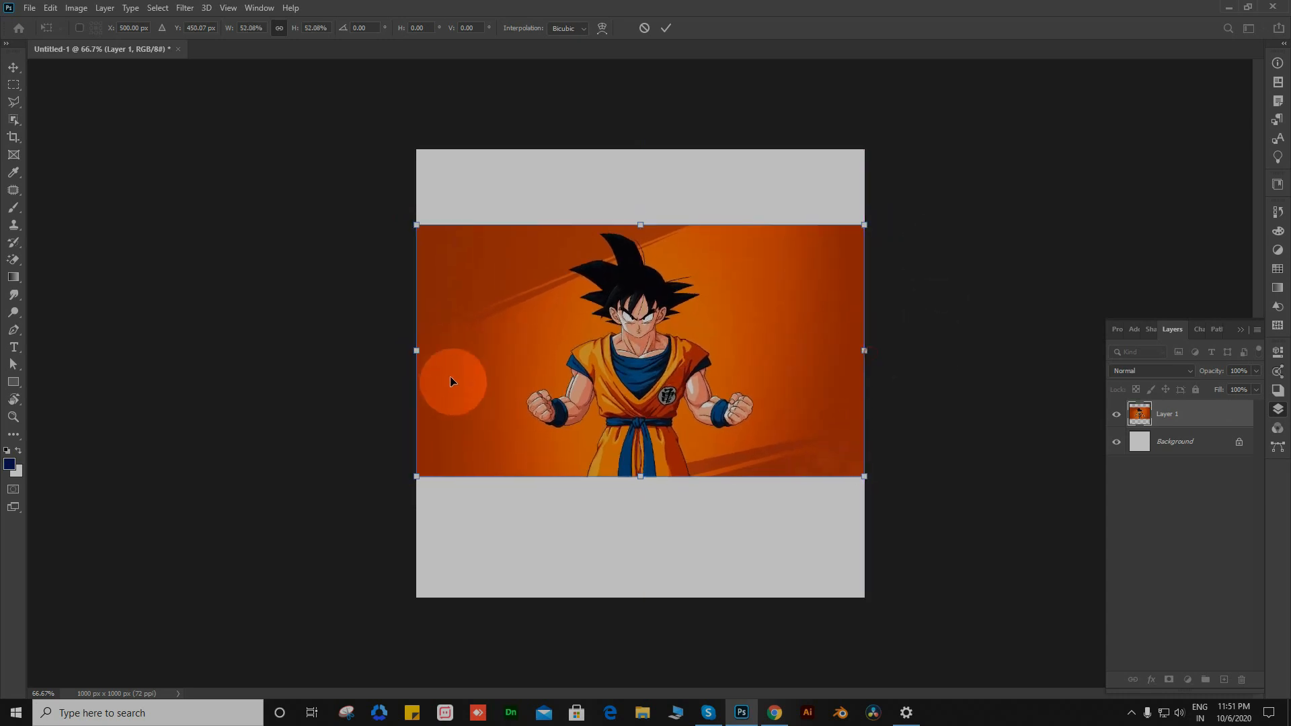
pyautogui.click(665, 28)
pyautogui.click(773, 380)
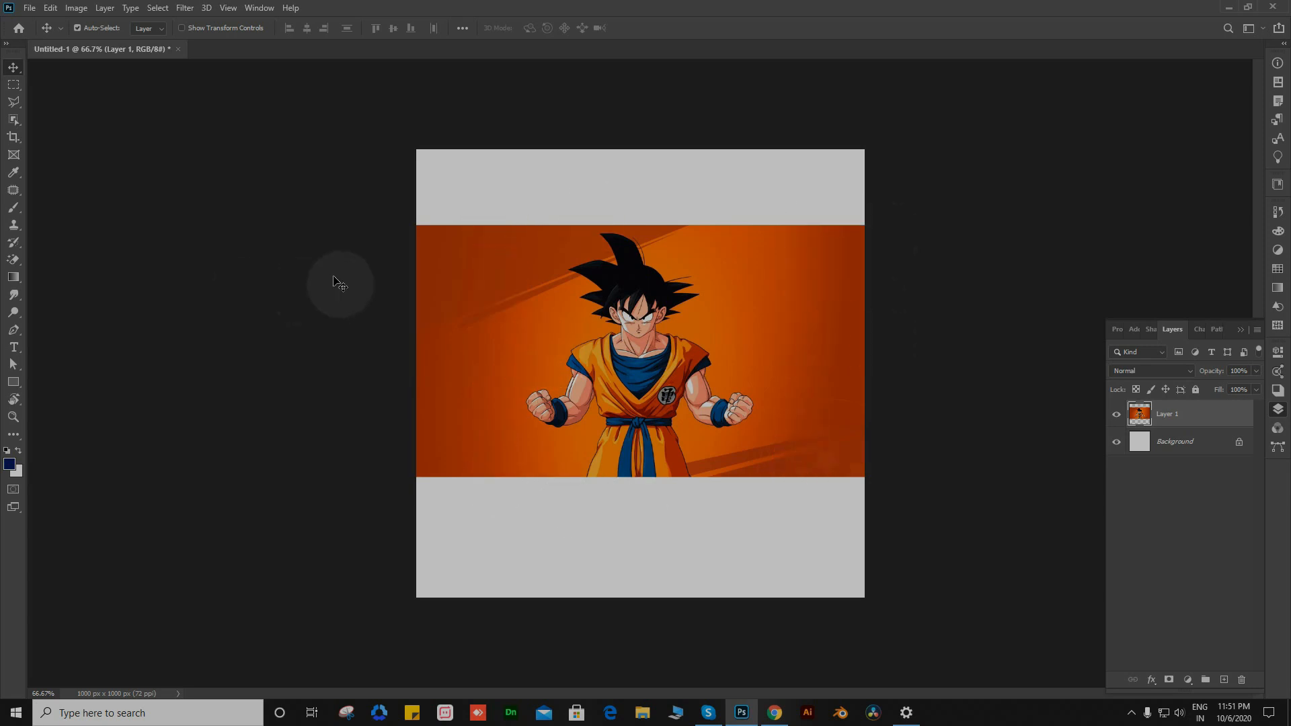
# Step: Select a tall rectangular strip over the image's left edge with the Rectangular Marquee and delete its pixels
pyautogui.click(14, 86)
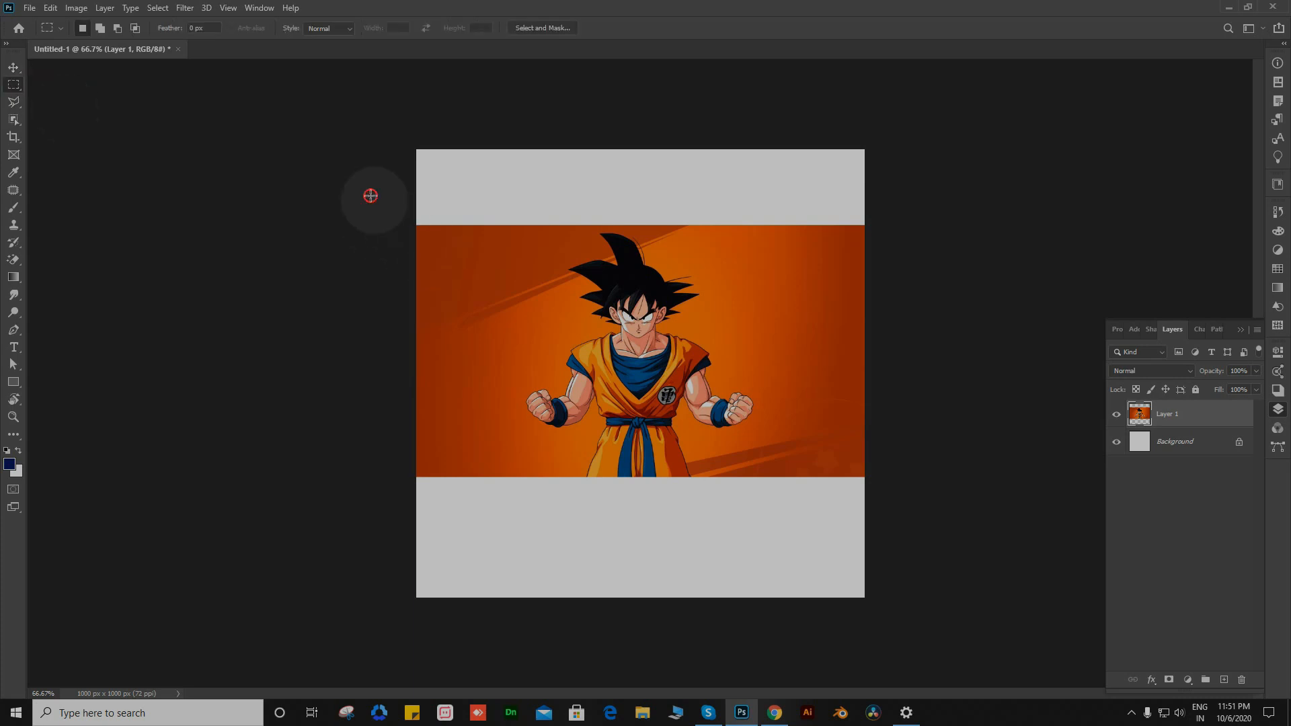
pyautogui.moveTo(369, 195); pyautogui.dragTo(497, 516)
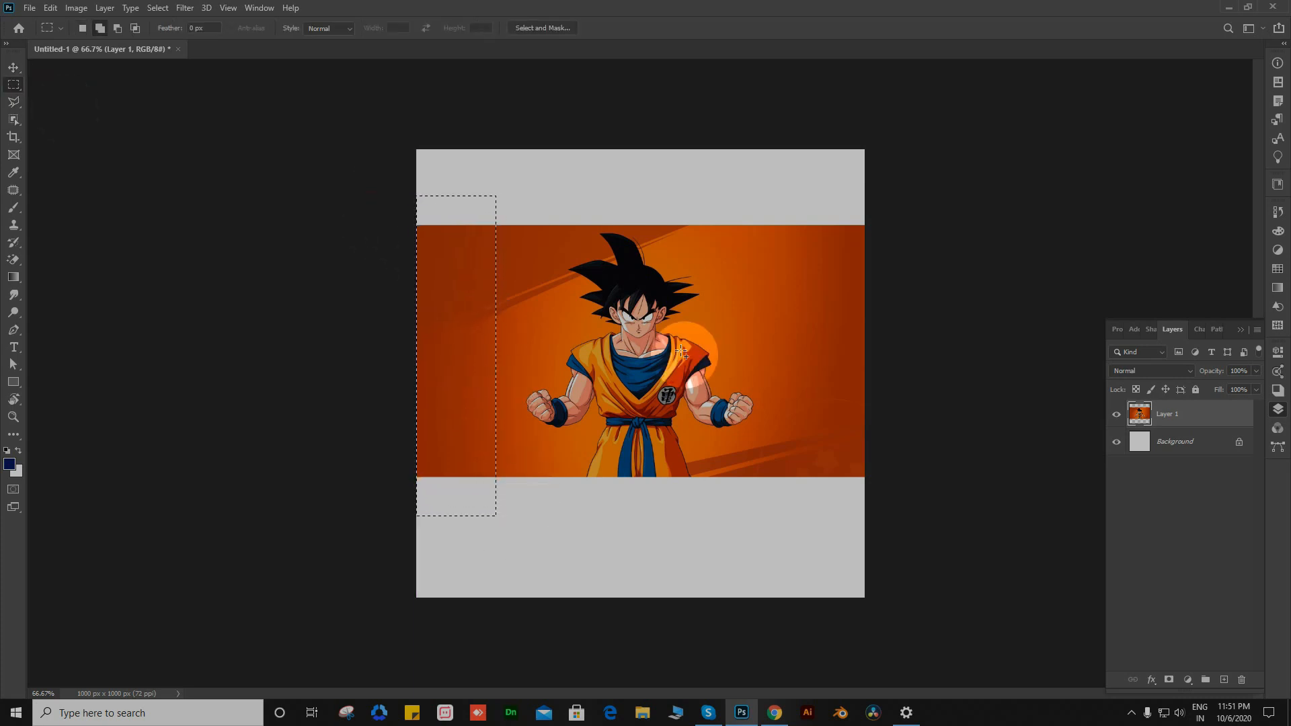
pyautogui.hotkey('shift', 'Left')
pyautogui.press('Delete')
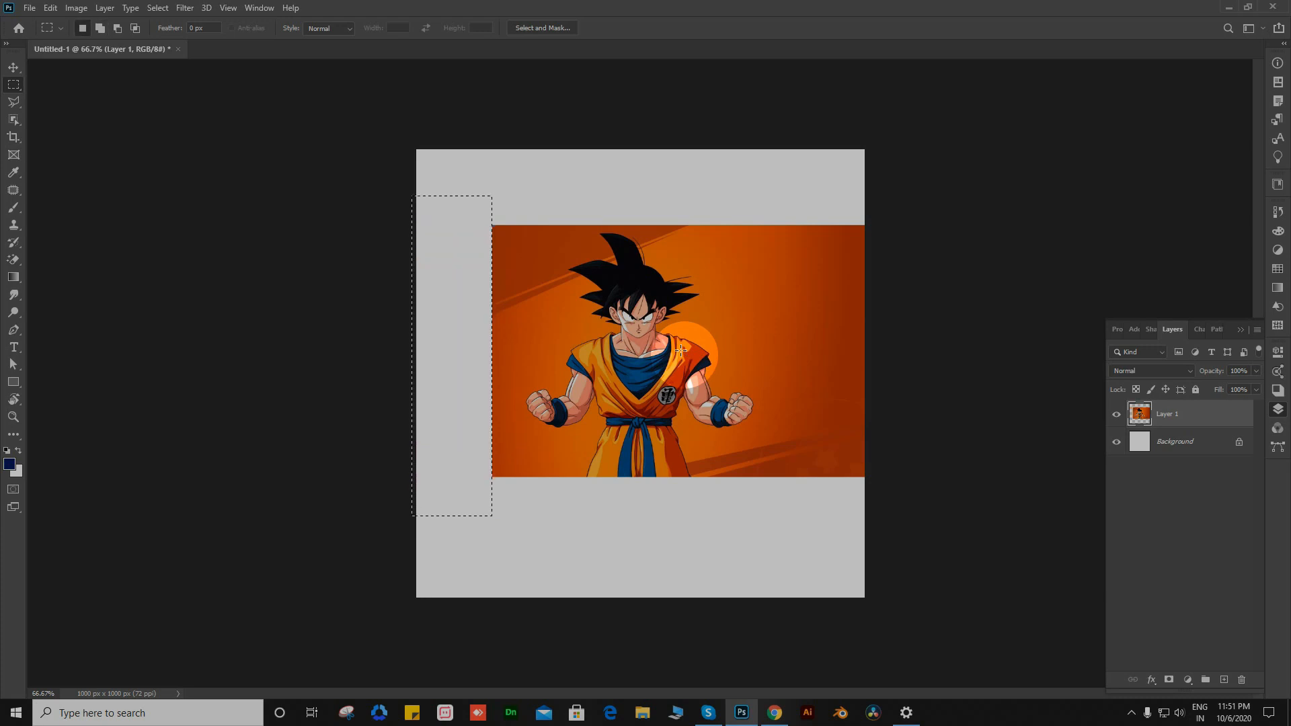
# Step: Move the strip selection onto the image's right edge, delete the pixels inside it and deselect
pyautogui.press('v')
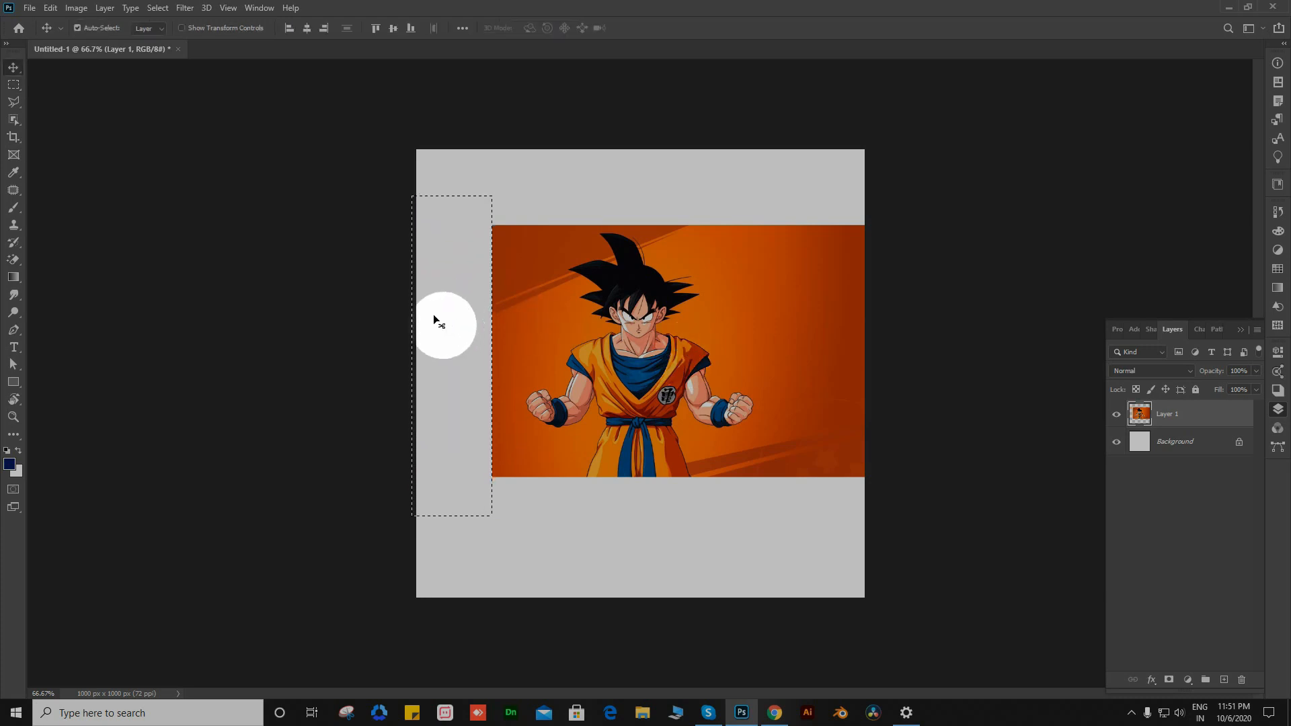
pyautogui.click(13, 84)
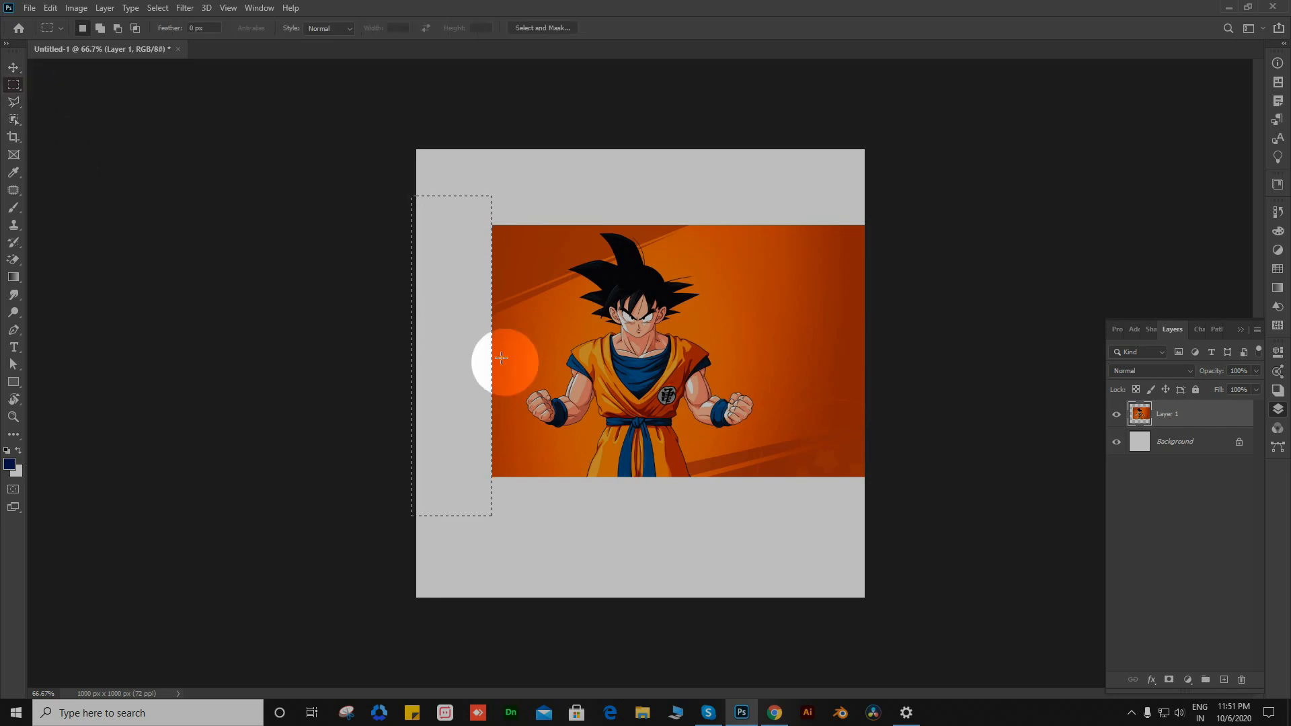
pyautogui.moveTo(450, 325); pyautogui.dragTo(829, 321)
pyautogui.press('Delete')
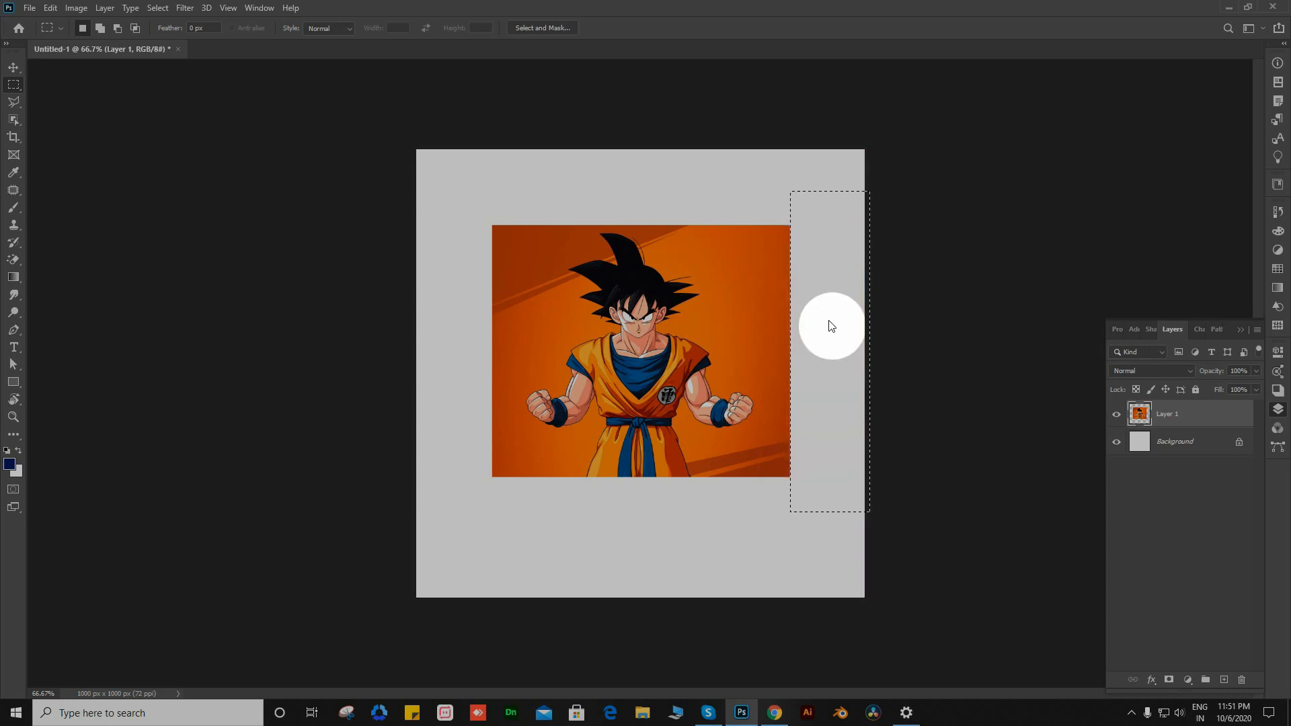
pyautogui.hotkey('ctrl', 'd')
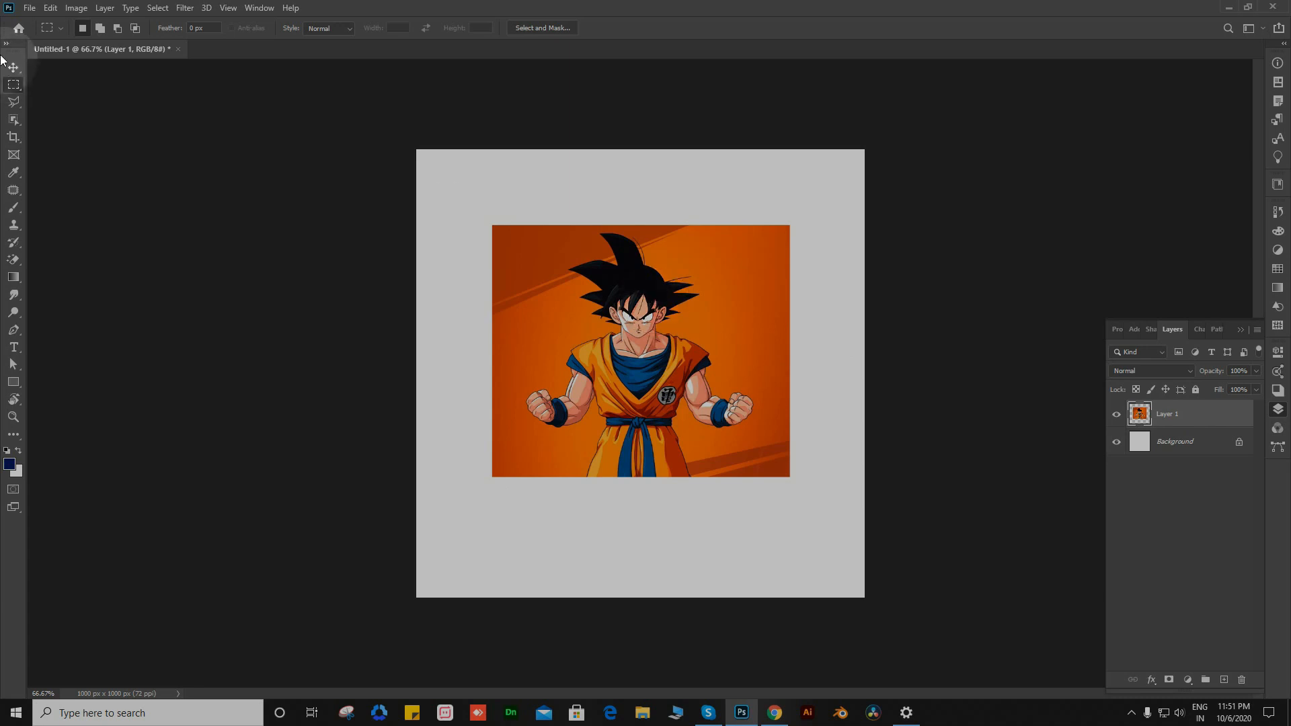
# Step: Cut a circle about 283 px across out of the image's upper-left corner using the Elliptical Marquee
pyautogui.rightClick(17, 84)
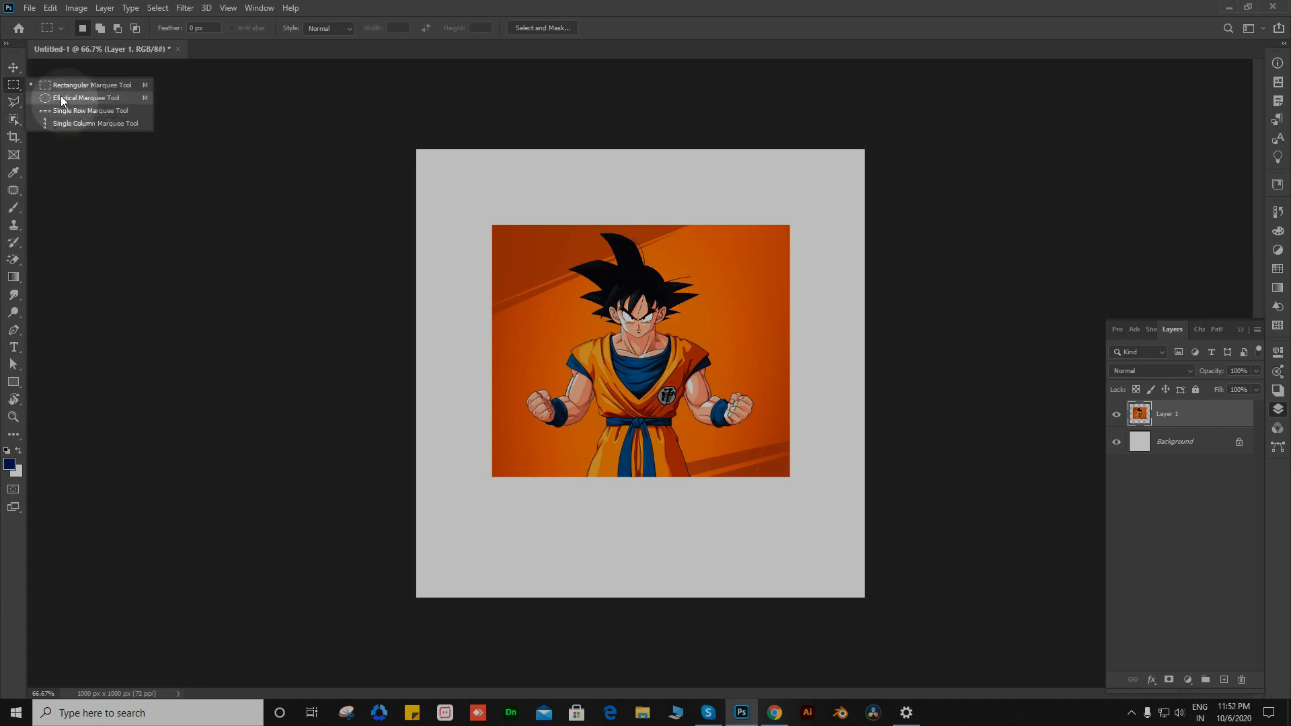
pyautogui.click(70, 95)
pyautogui.moveTo(442, 173); pyautogui.dragTo(569, 297)
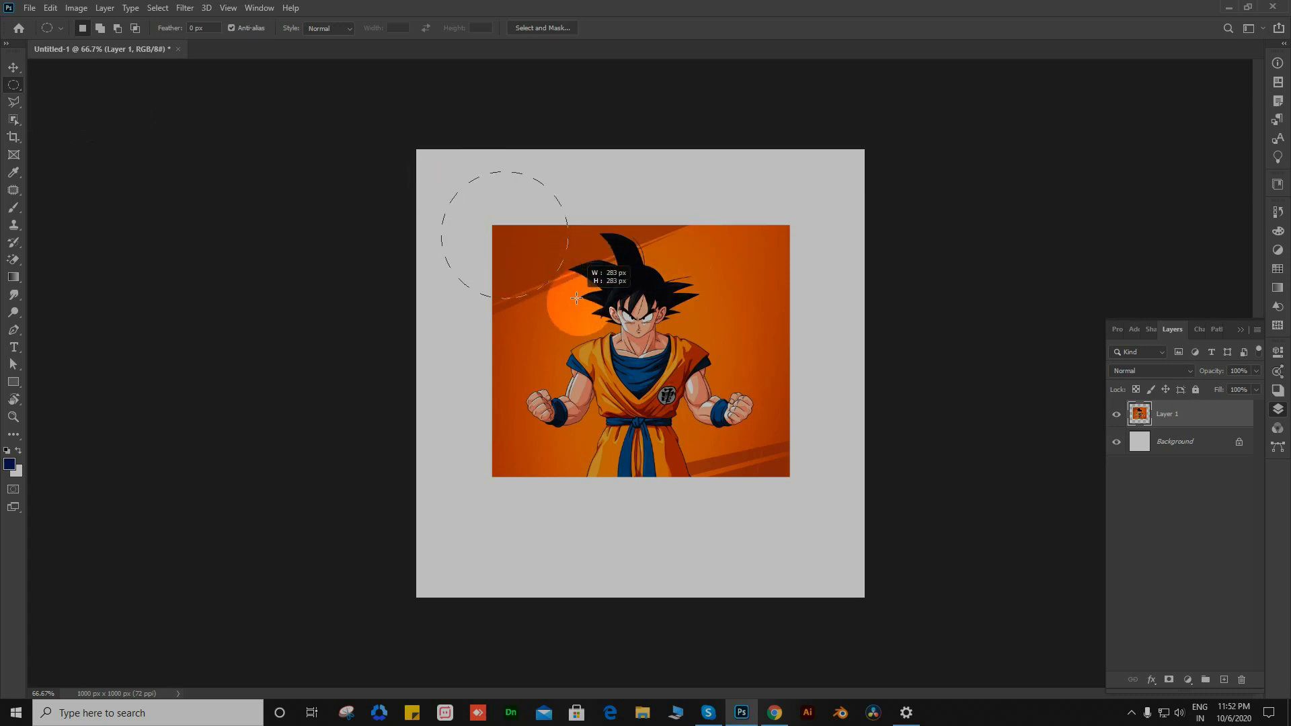
pyautogui.press('Delete')
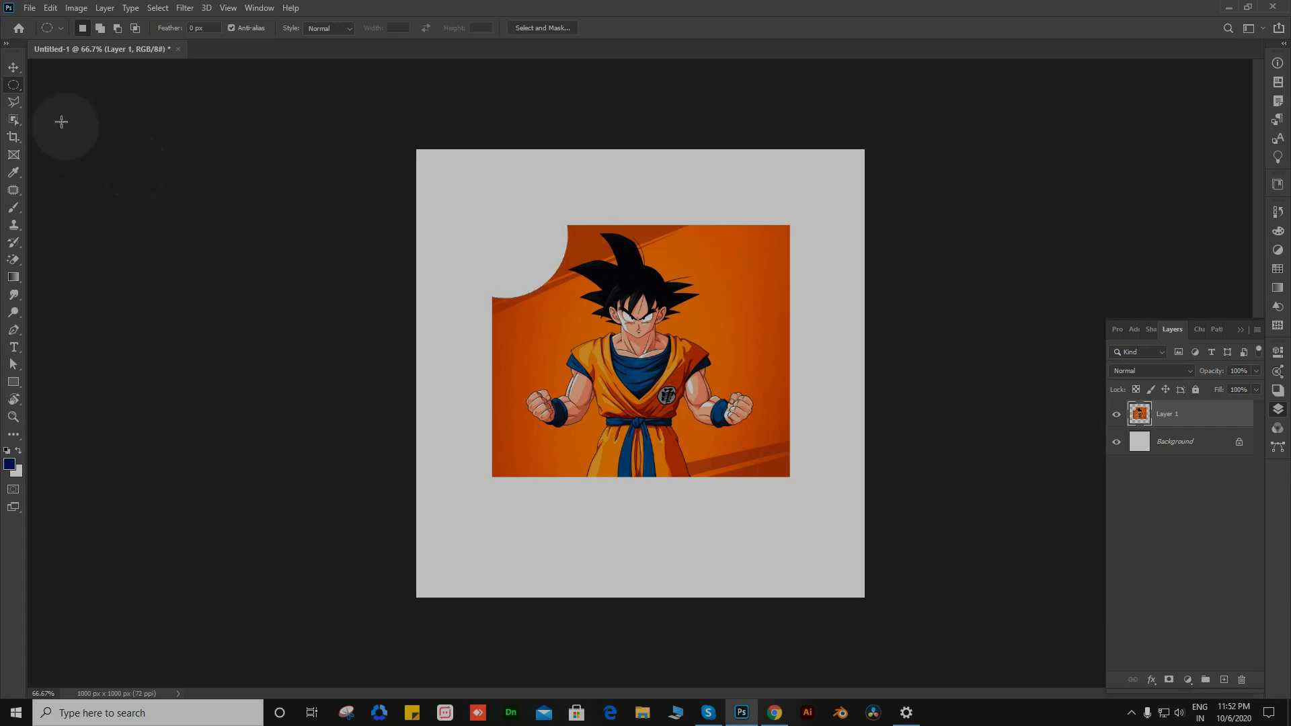
# Step: Undo the circular cutout and both side-strip deletions on the image layer
pyautogui.rightClick(13, 85)
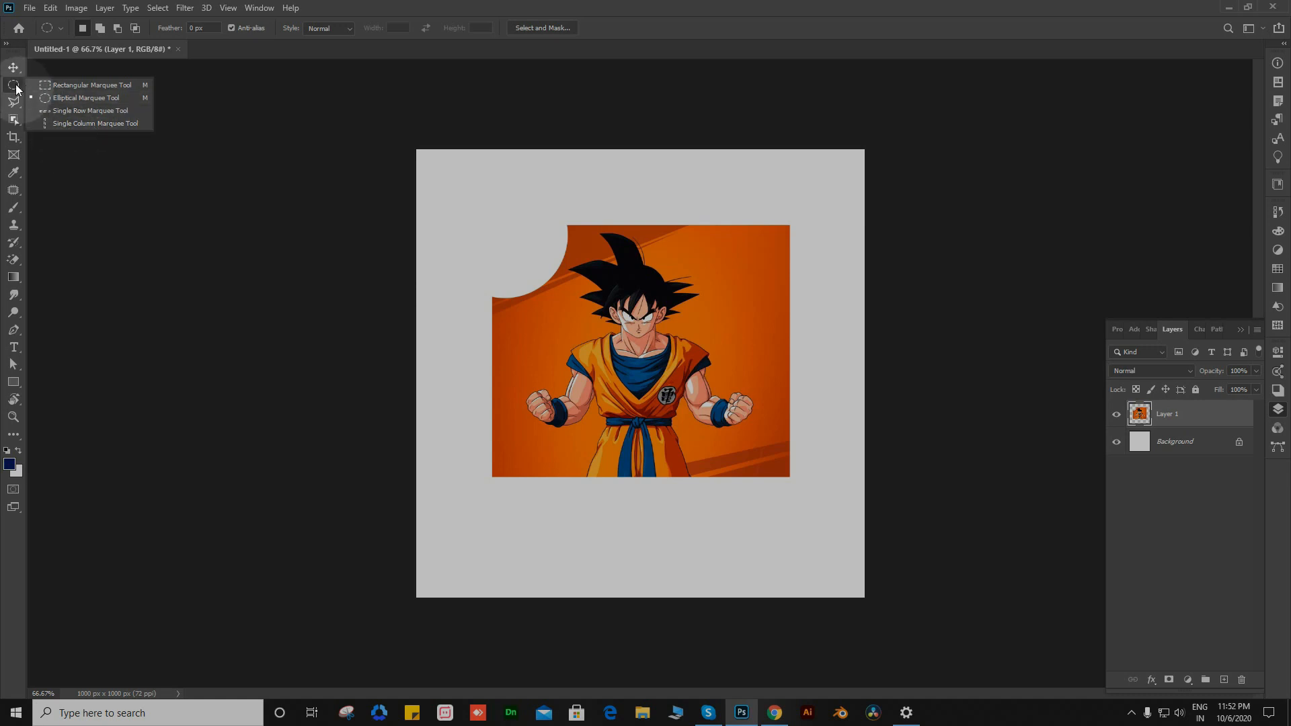
pyautogui.hotkey('ctrl', 'z')
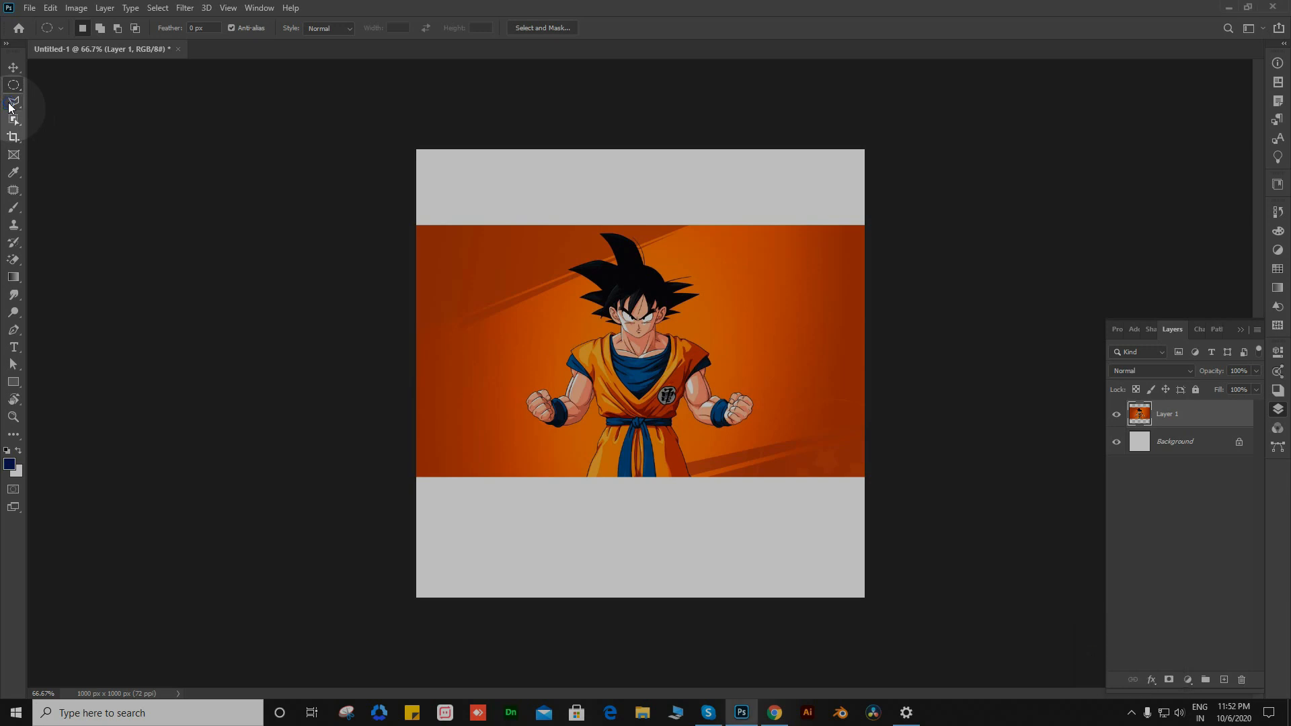
# Step: Trace a loose freehand Lasso selection around the whole character, from hair and fists down past the image's lower edge
pyautogui.click(12, 102)
pyautogui.click(79, 102)
pyautogui.click(16, 103)
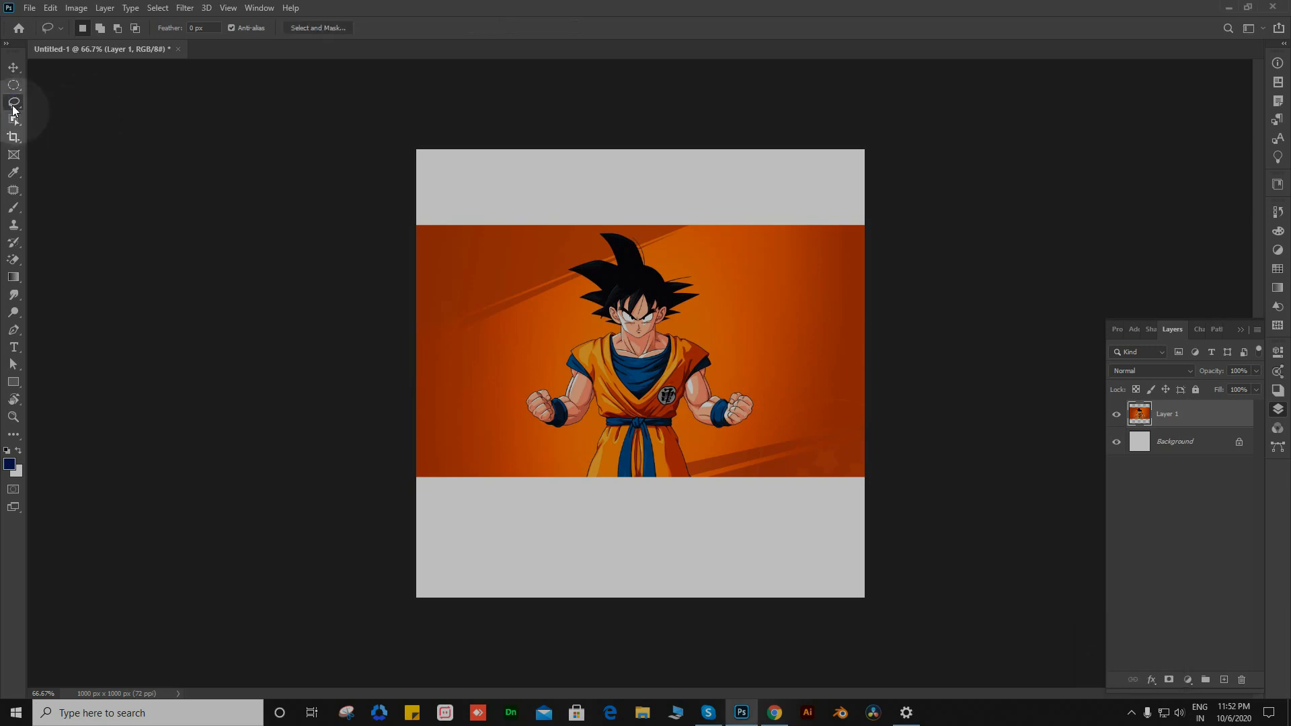
pyautogui.click(84, 102)
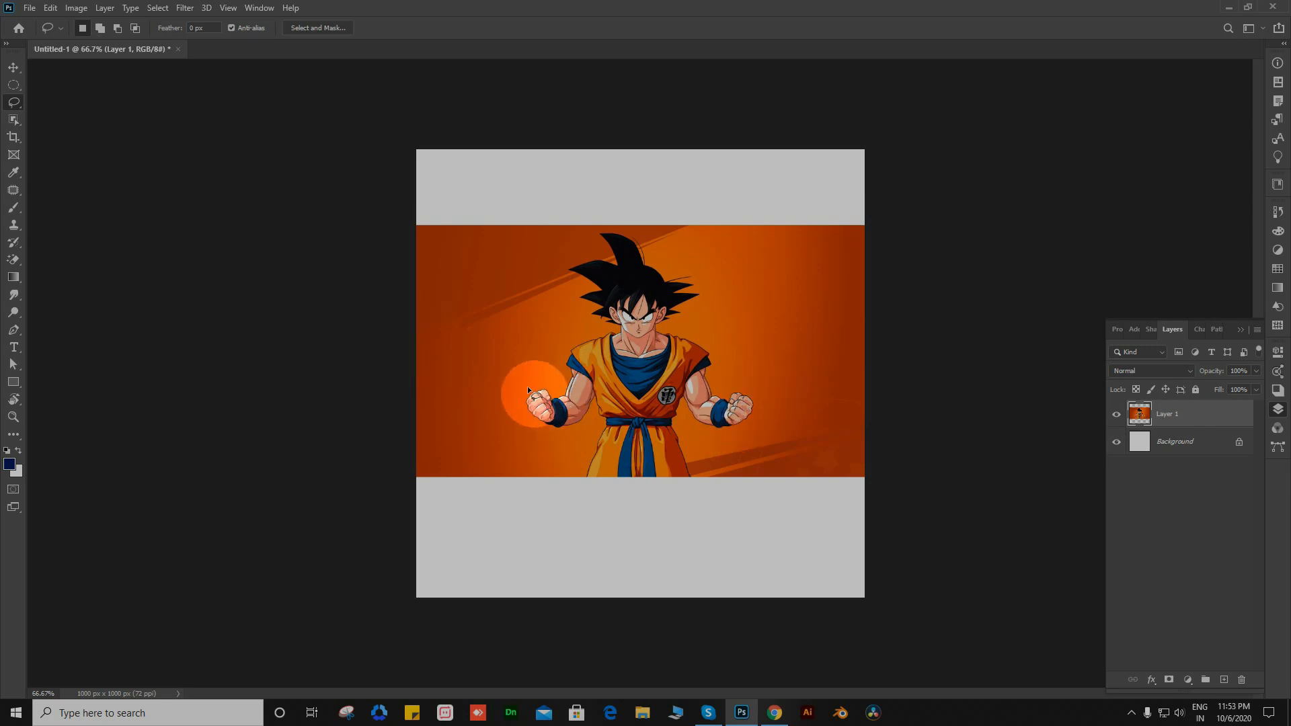
pyautogui.moveTo(525, 388)
pyautogui.mouseDown()
pyautogui.moveTo(567, 386)
pyautogui.moveTo(564, 342)
pyautogui.moveTo(586, 328)
pyautogui.moveTo(567, 295)
pyautogui.moveTo(578, 285)
pyautogui.moveTo(554, 260)
pyautogui.moveTo(602, 248)
pyautogui.moveTo(591, 235)
pyautogui.moveTo(625, 224)
pyautogui.moveTo(678, 256)
pyautogui.moveTo(666, 270)
pyautogui.moveTo(708, 273)
pyautogui.moveTo(705, 306)
pyautogui.moveTo(679, 325)
pyautogui.moveTo(720, 347)
pyautogui.moveTo(717, 384)
pyautogui.moveTo(751, 382)
pyautogui.moveTo(767, 402)
pyautogui.moveTo(762, 430)
pyautogui.moveTo(731, 440)
pyautogui.moveTo(683, 420)
pyautogui.moveTo(706, 493)
pyautogui.moveTo(586, 492)
pyautogui.moveTo(570, 475)
pyautogui.moveTo(594, 417)
pyautogui.moveTo(545, 437)
pyautogui.moveTo(531, 388)
pyautogui.mouseUp()
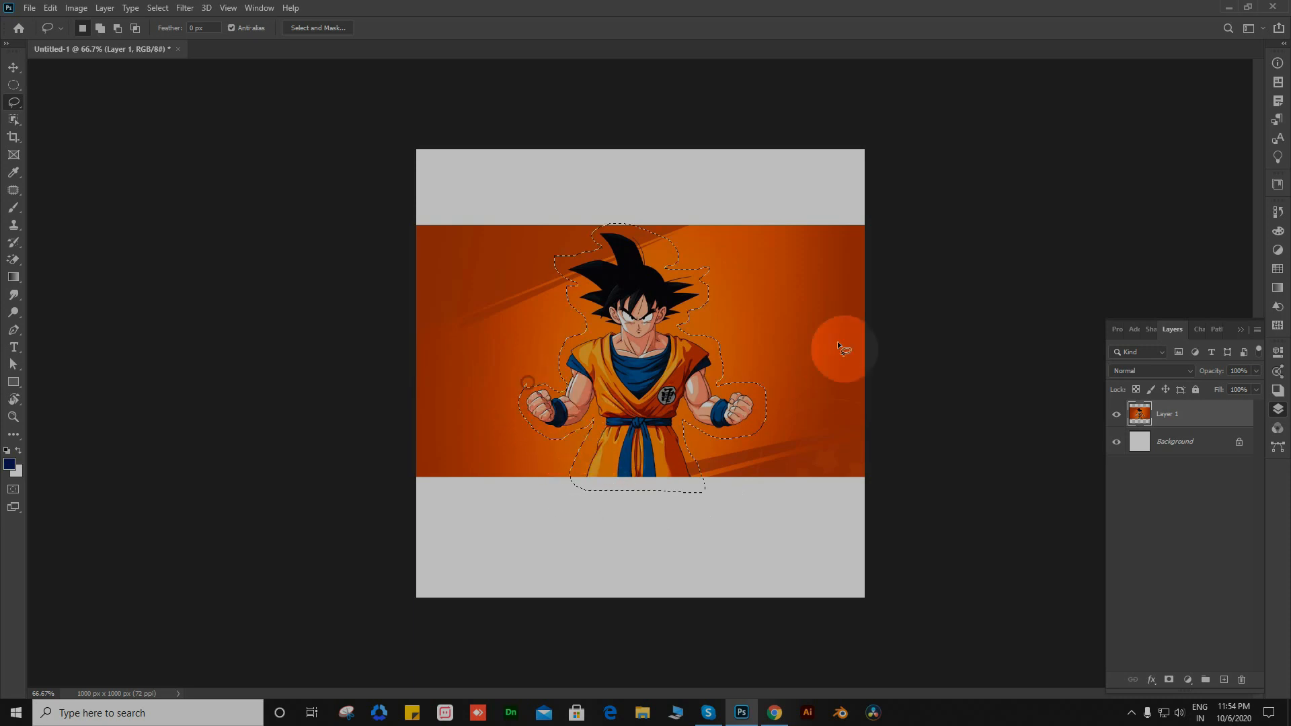
# Step: Cut the lassoed character and paste it as a new layer, hiding and reshowing Layer 1 to inspect the cutout
pyautogui.moveTo(694, 277); pyautogui.dragTo(803, 311)
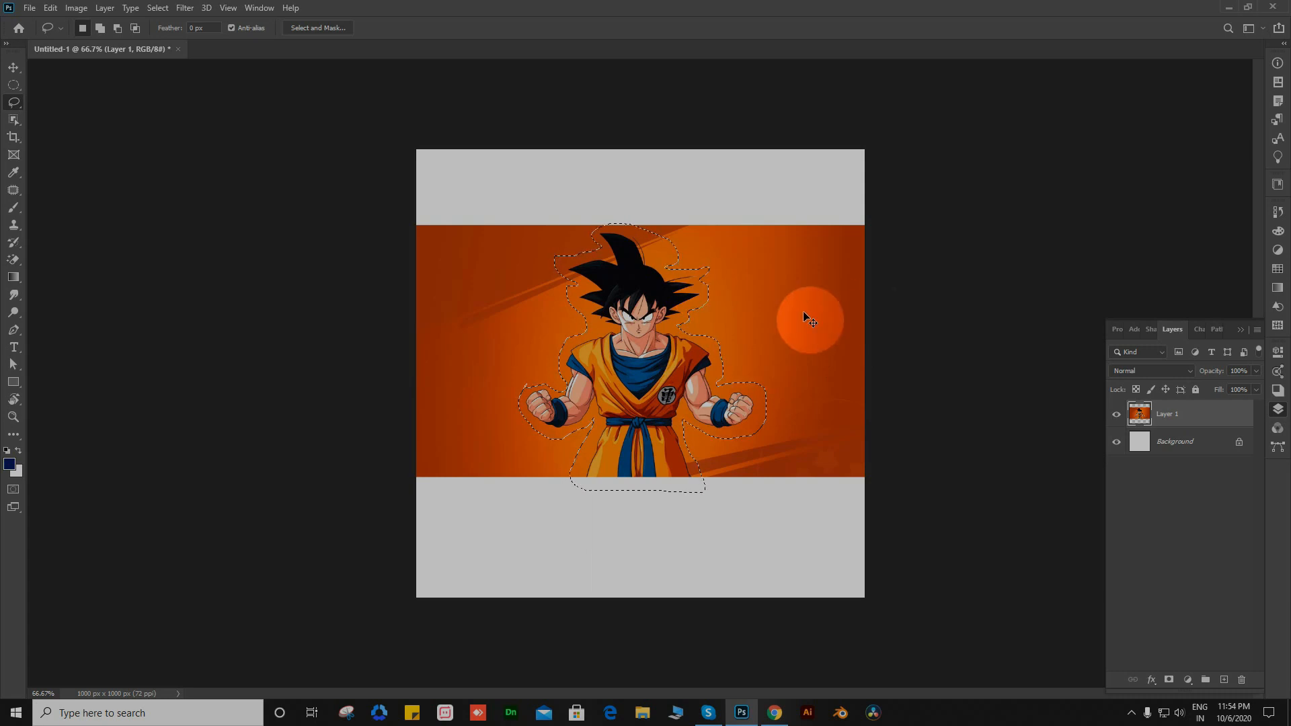
pyautogui.hotkey('ctrl', 'x')
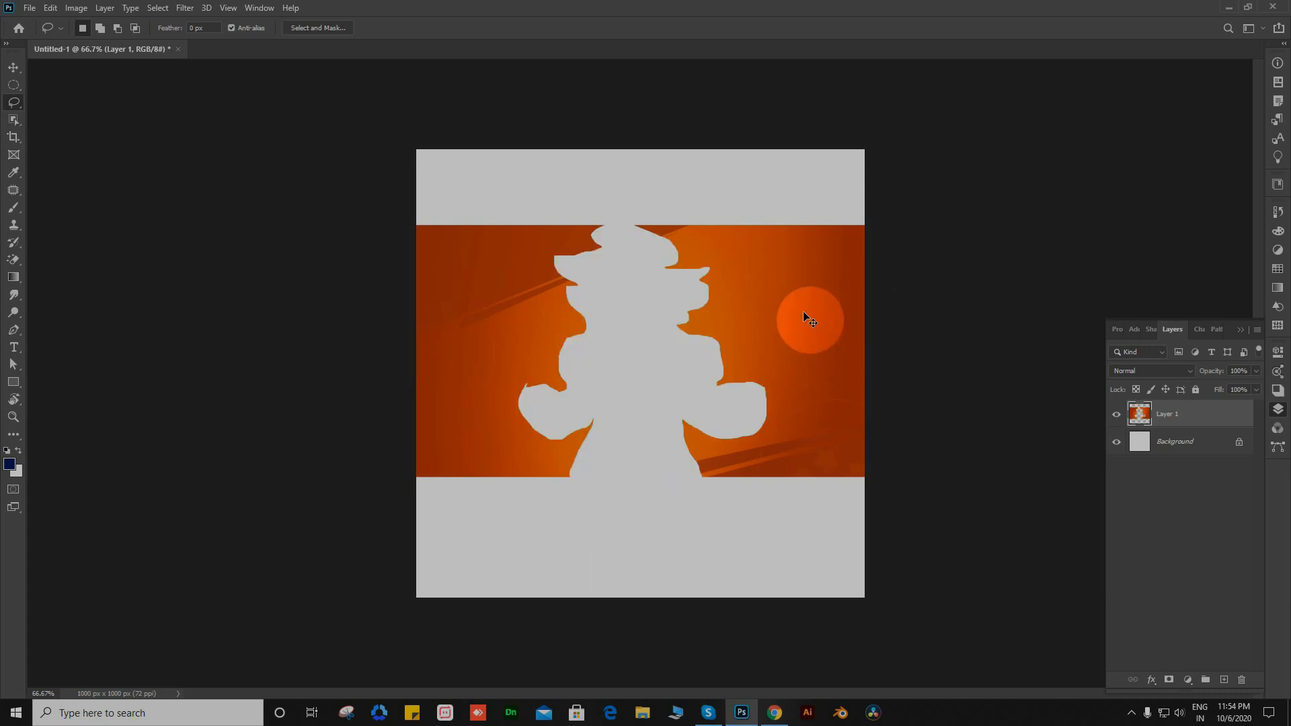
pyautogui.moveTo(803, 311); pyautogui.dragTo(691, 335)
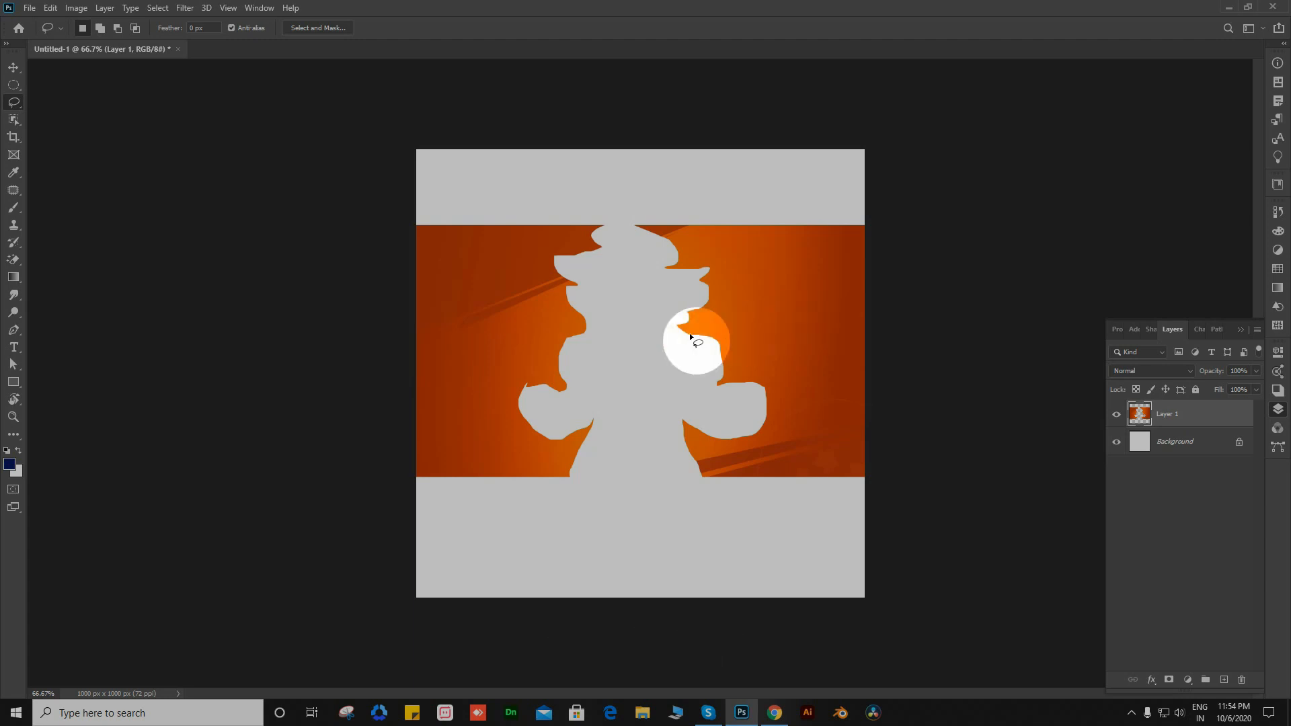
pyautogui.hotkey('ctrl', 'v')
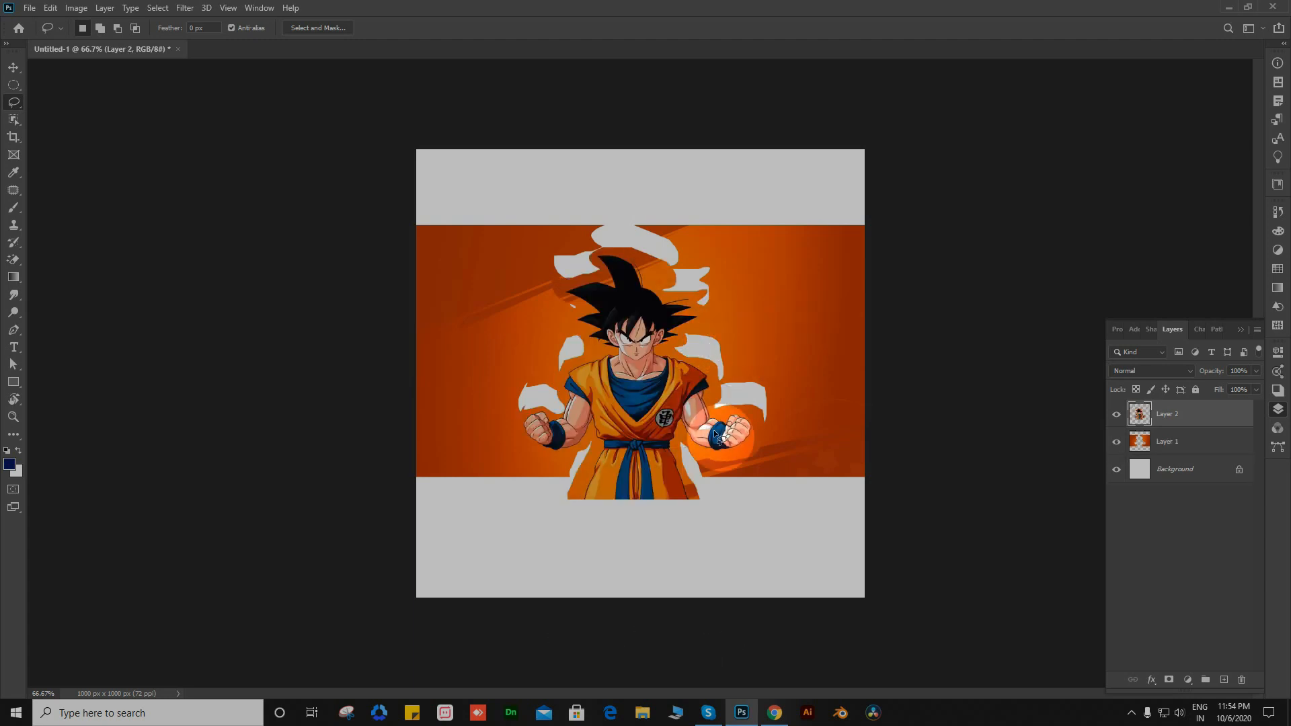
pyautogui.click(1117, 441)
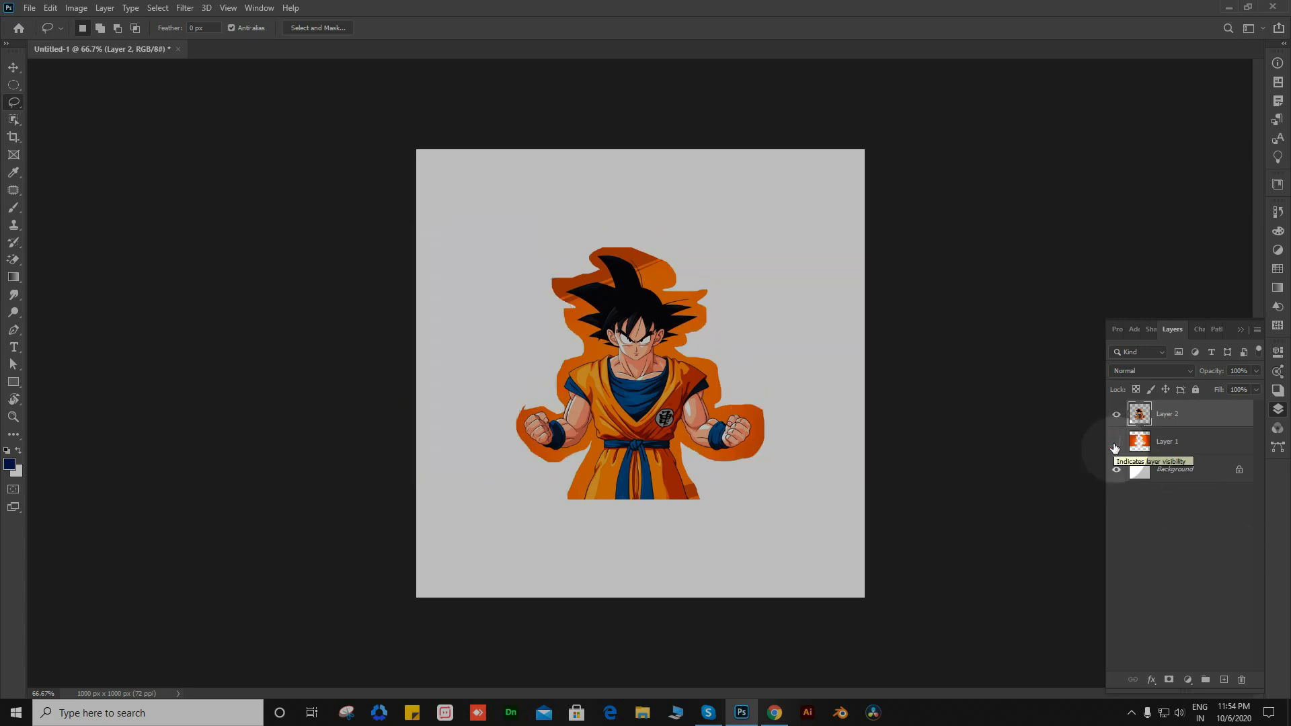
pyautogui.click(1117, 442)
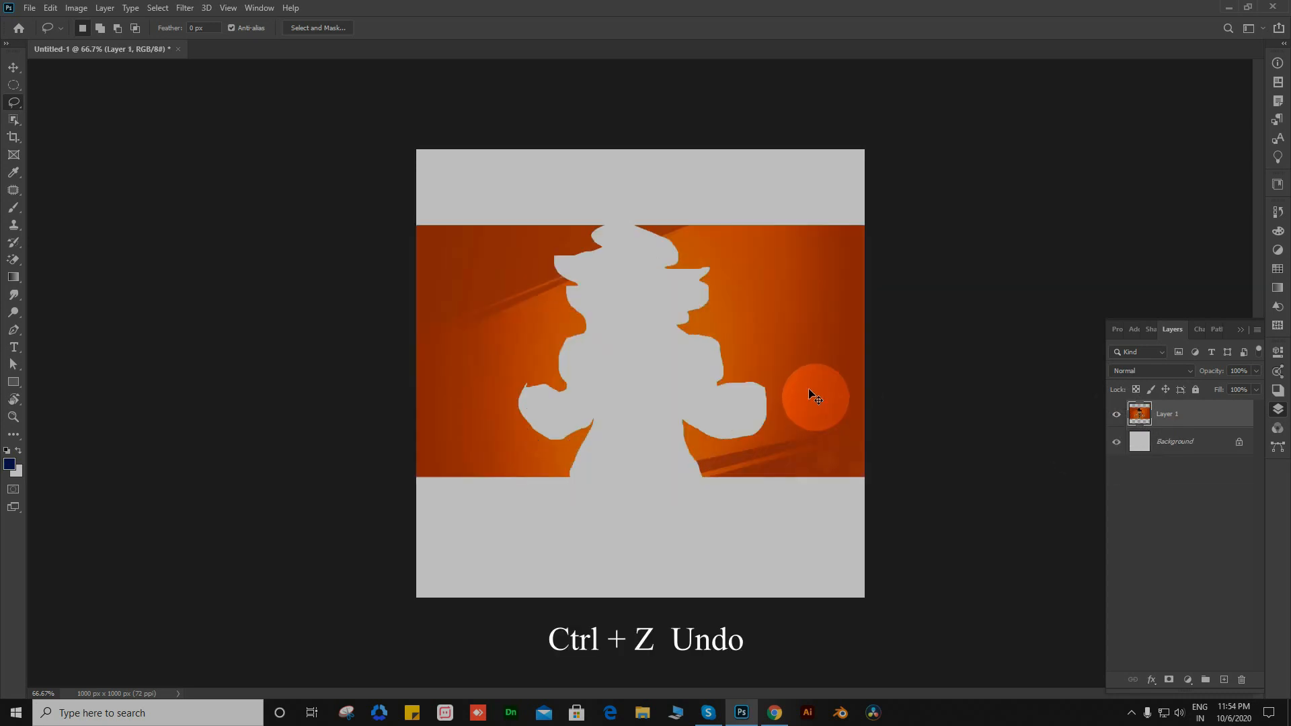
# Step: Undo the paste and the cut of the character, and clear the freehand lasso selection
pyautogui.hotkey('ctrl', 'z')
pyautogui.hotkey('ctrl', 'd')
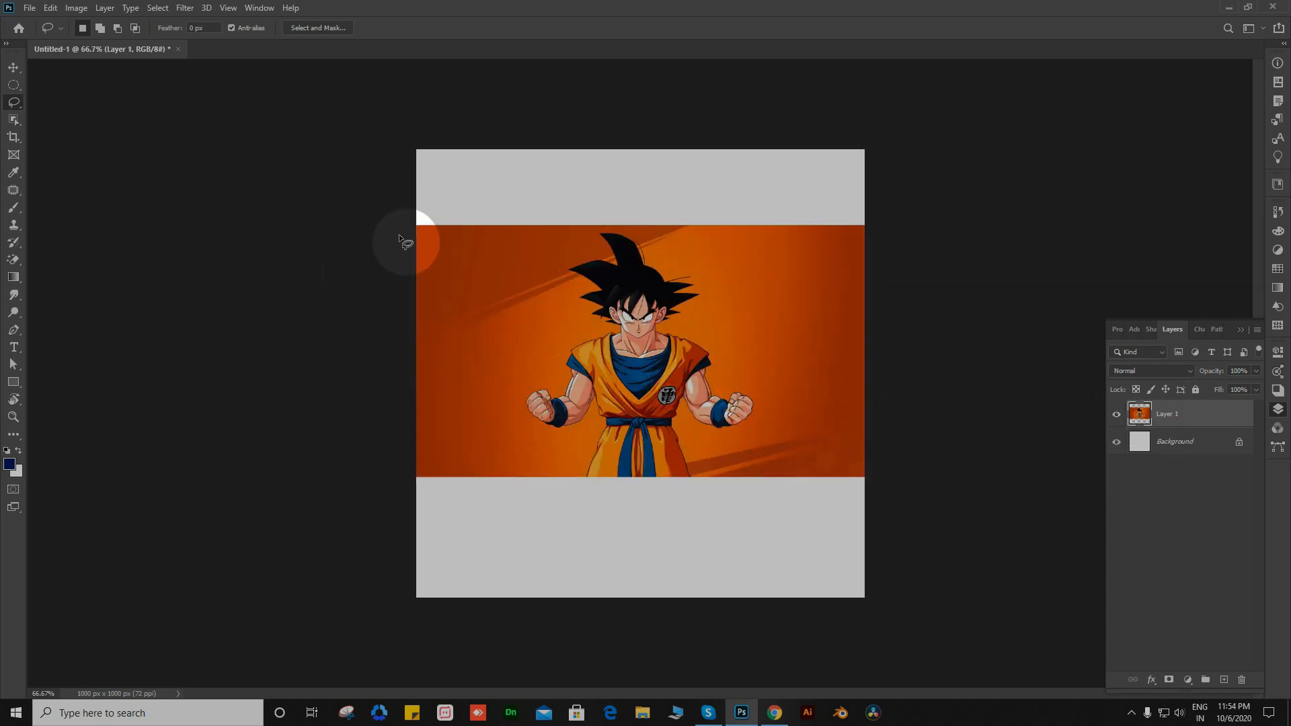
# Step: Draw a zigzag straight-edged outline with the Polygonal Lasso over the orange background in the image's left part and discard it
pyautogui.click(12, 103)
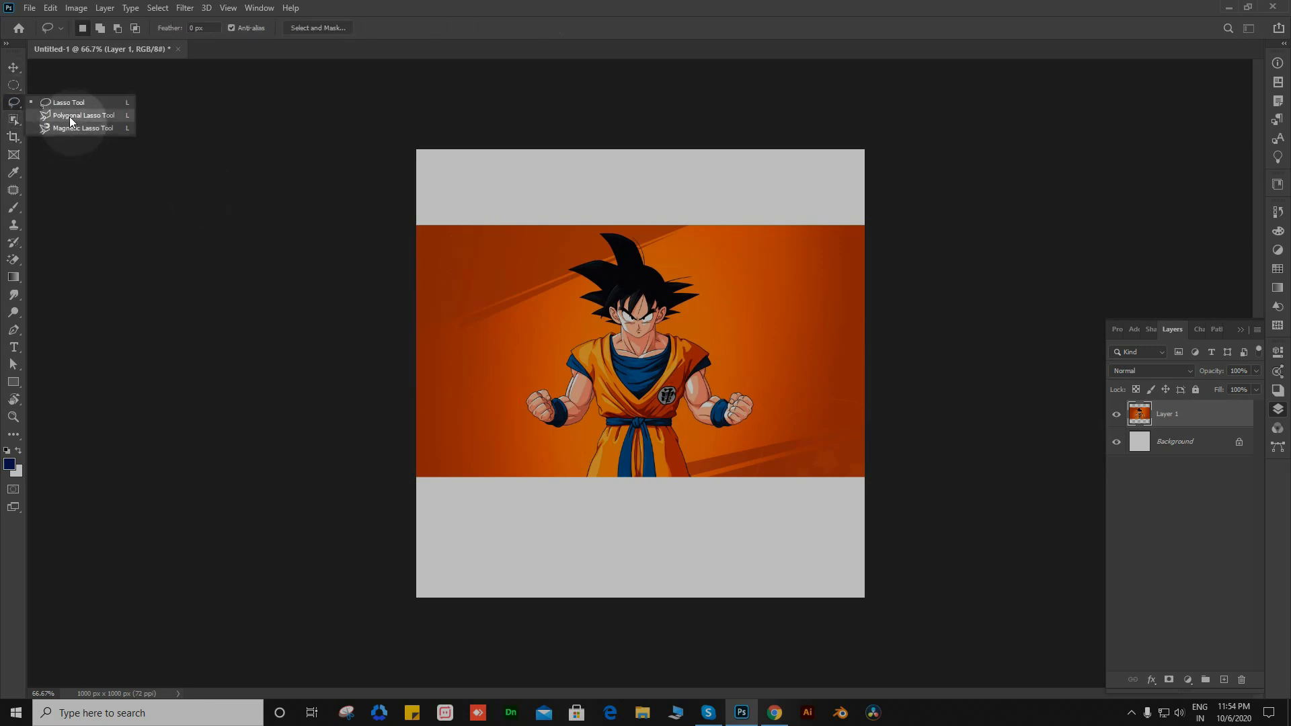
pyautogui.click(70, 116)
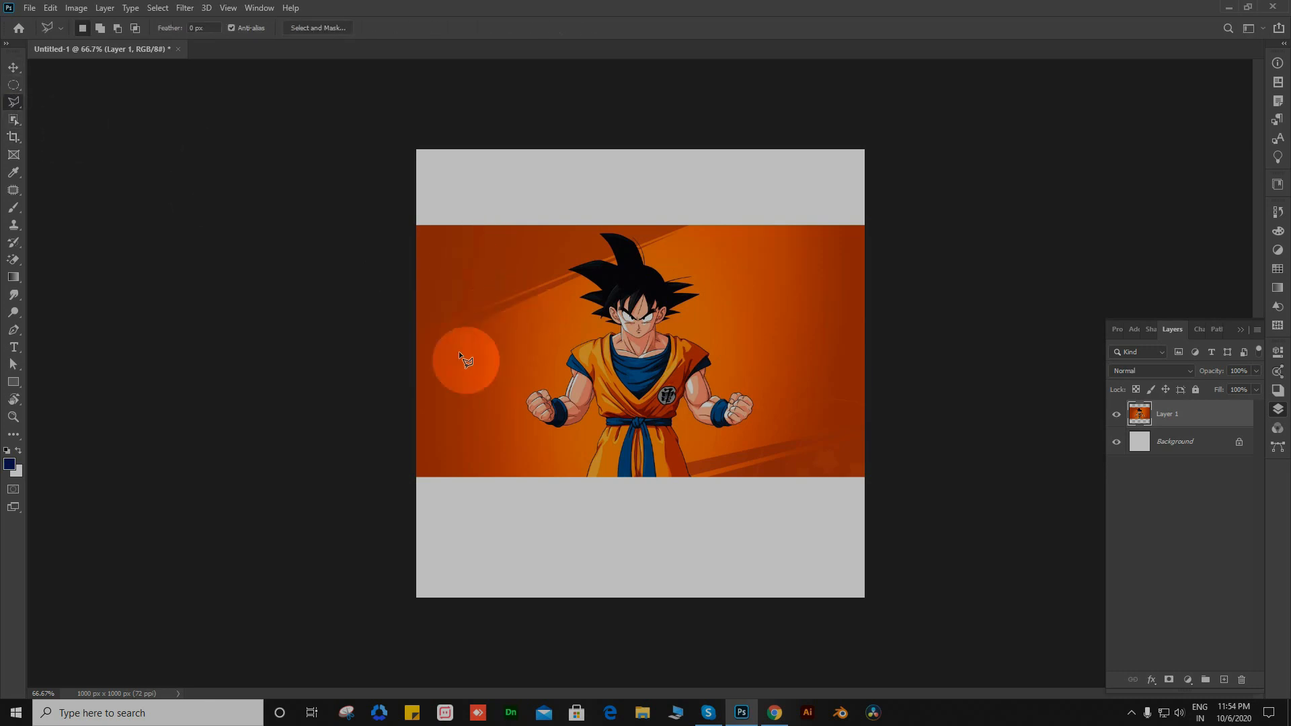
pyautogui.click(422, 322)
pyautogui.click(531, 245)
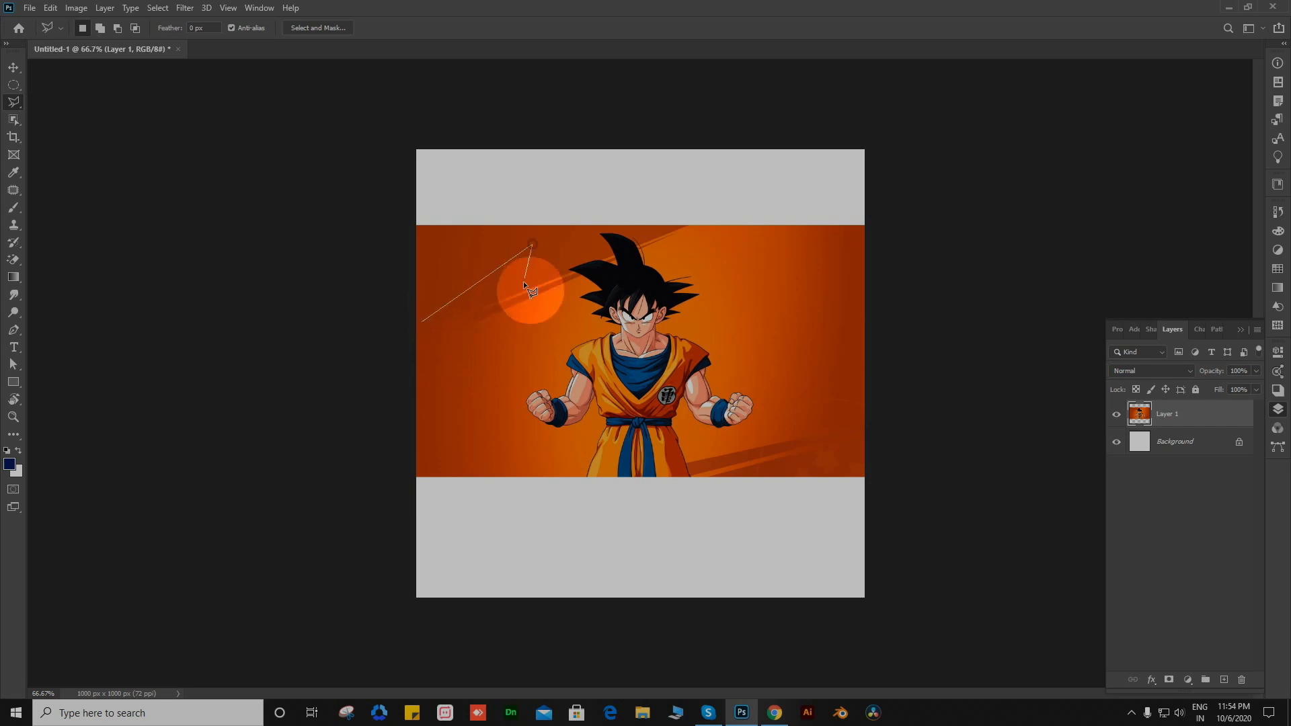
pyautogui.click(569, 319)
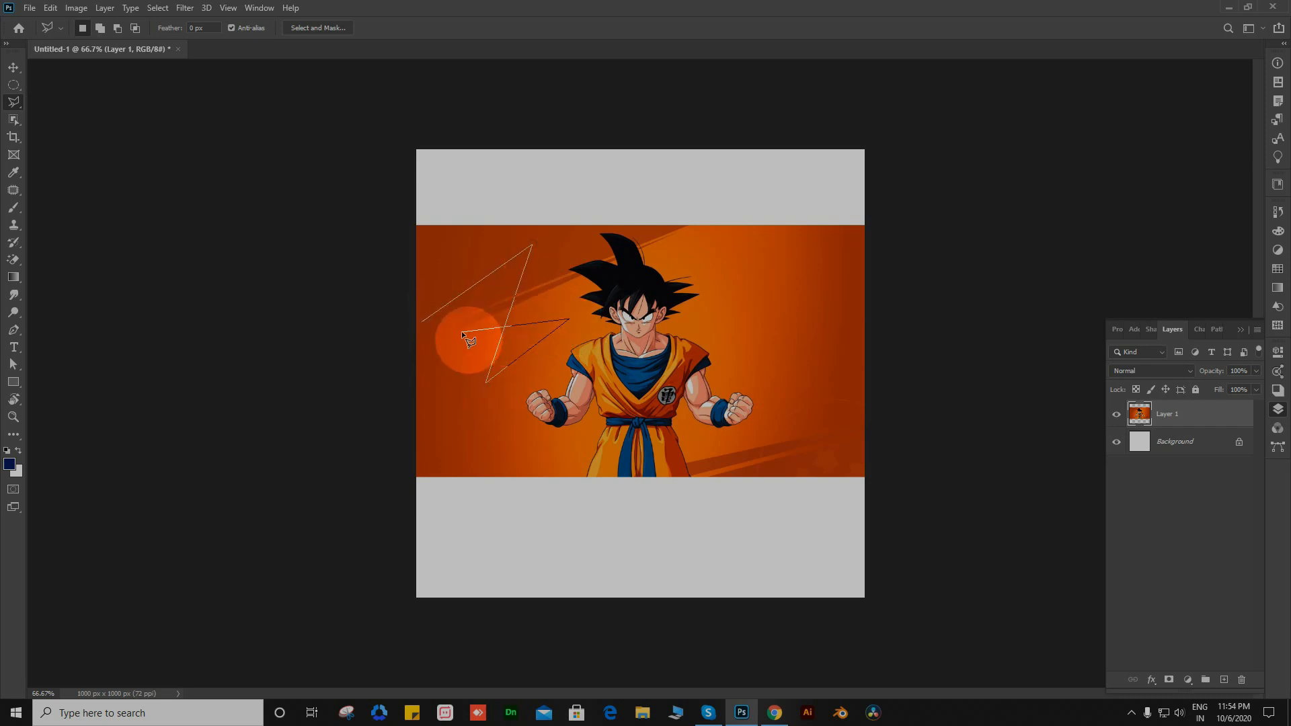
pyautogui.click(461, 330)
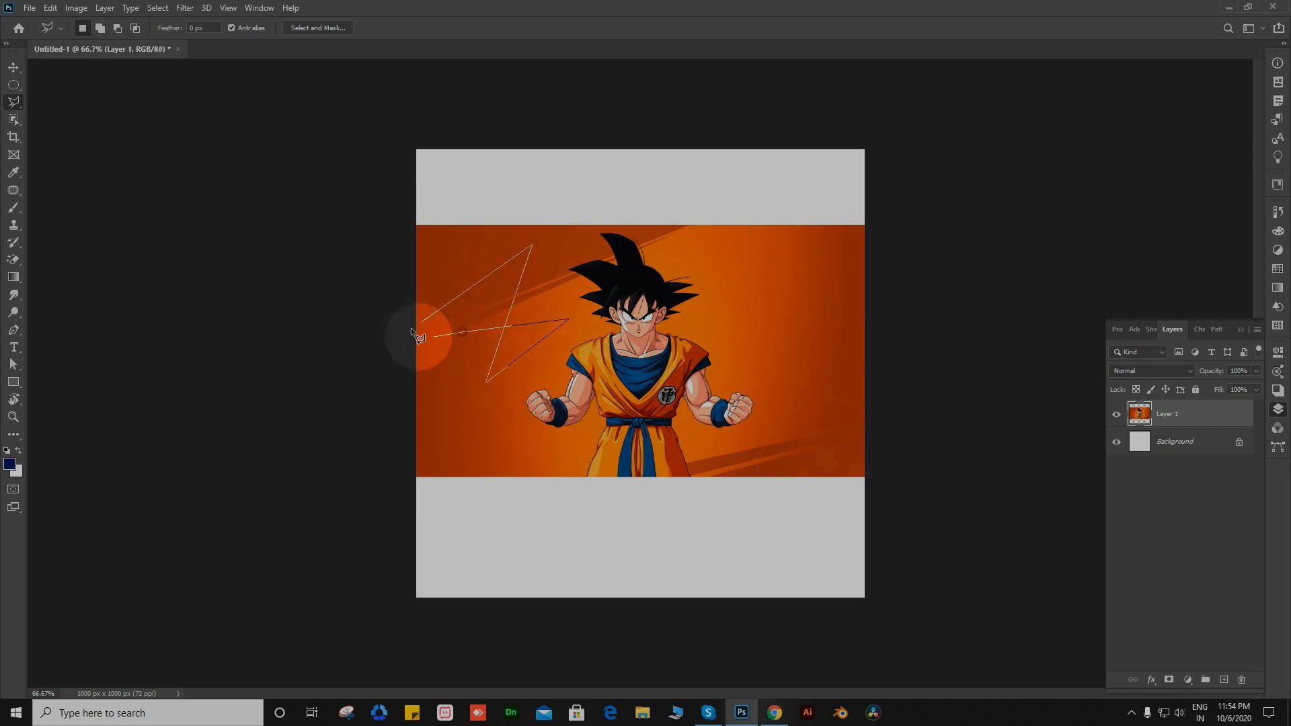
pyautogui.click(470, 388)
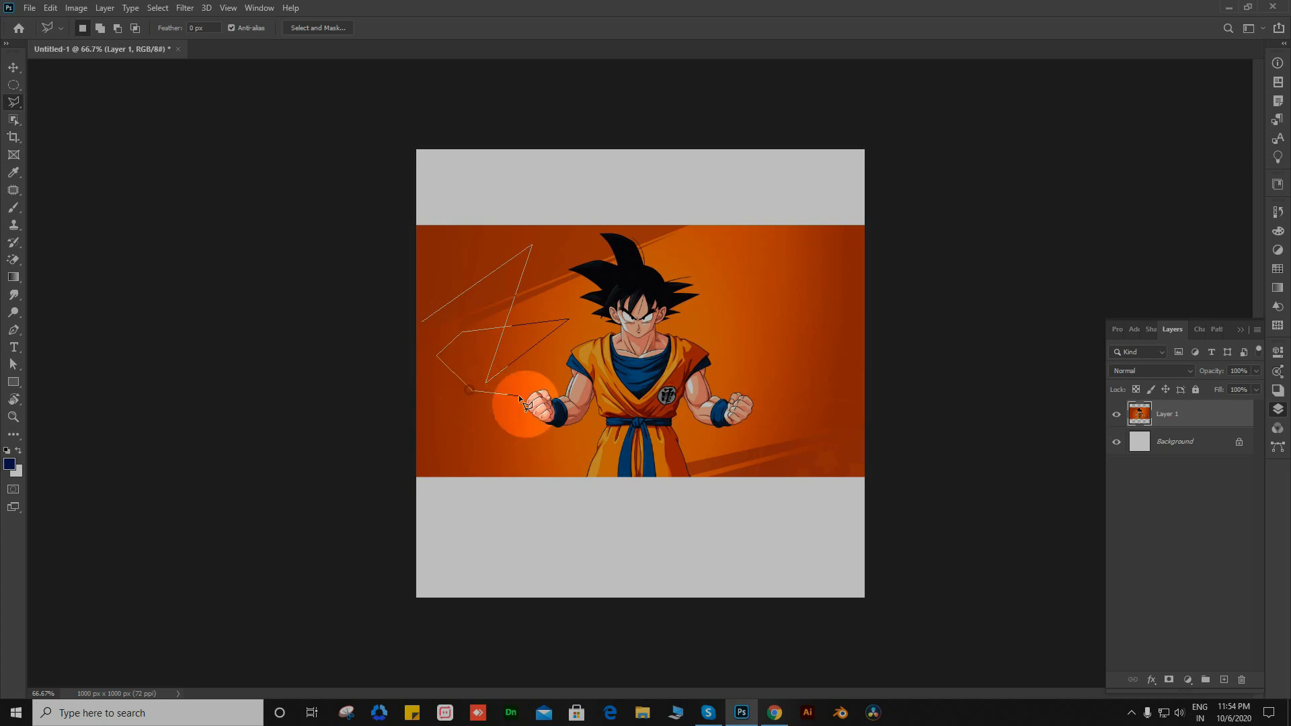
pyautogui.click(428, 307)
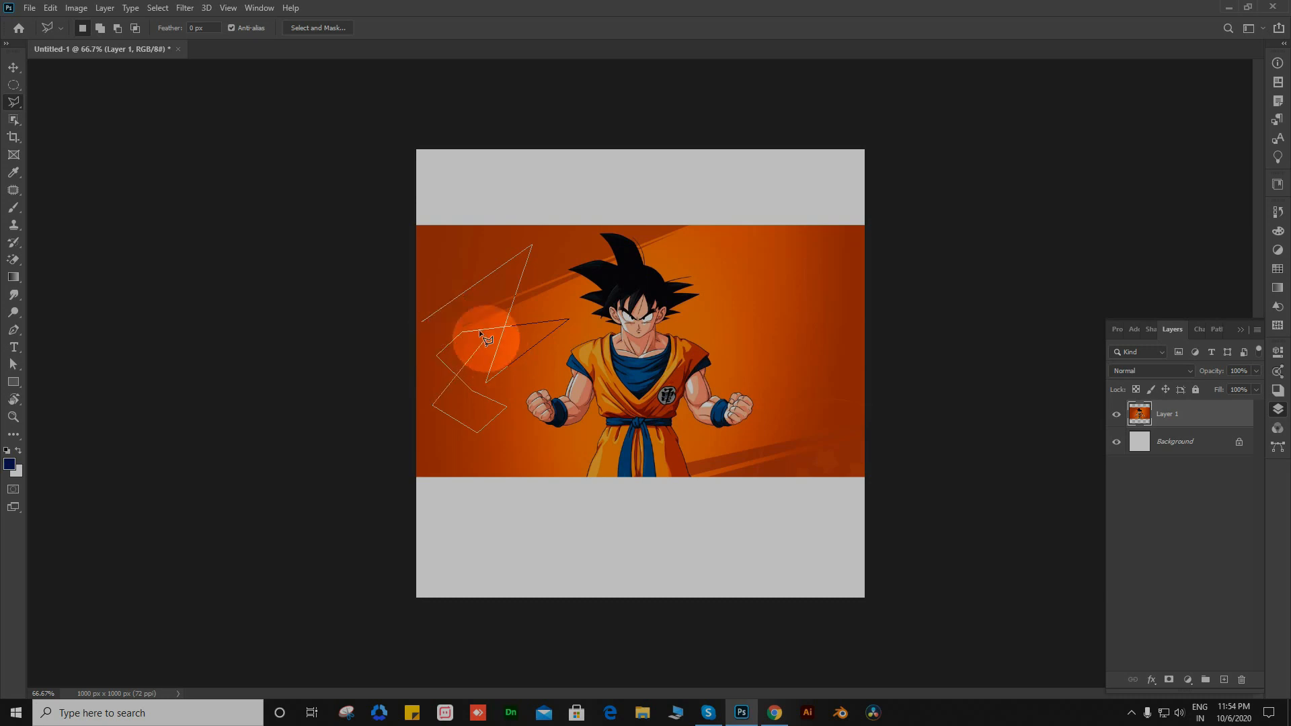
pyautogui.hotkey('ctrl', 'd')
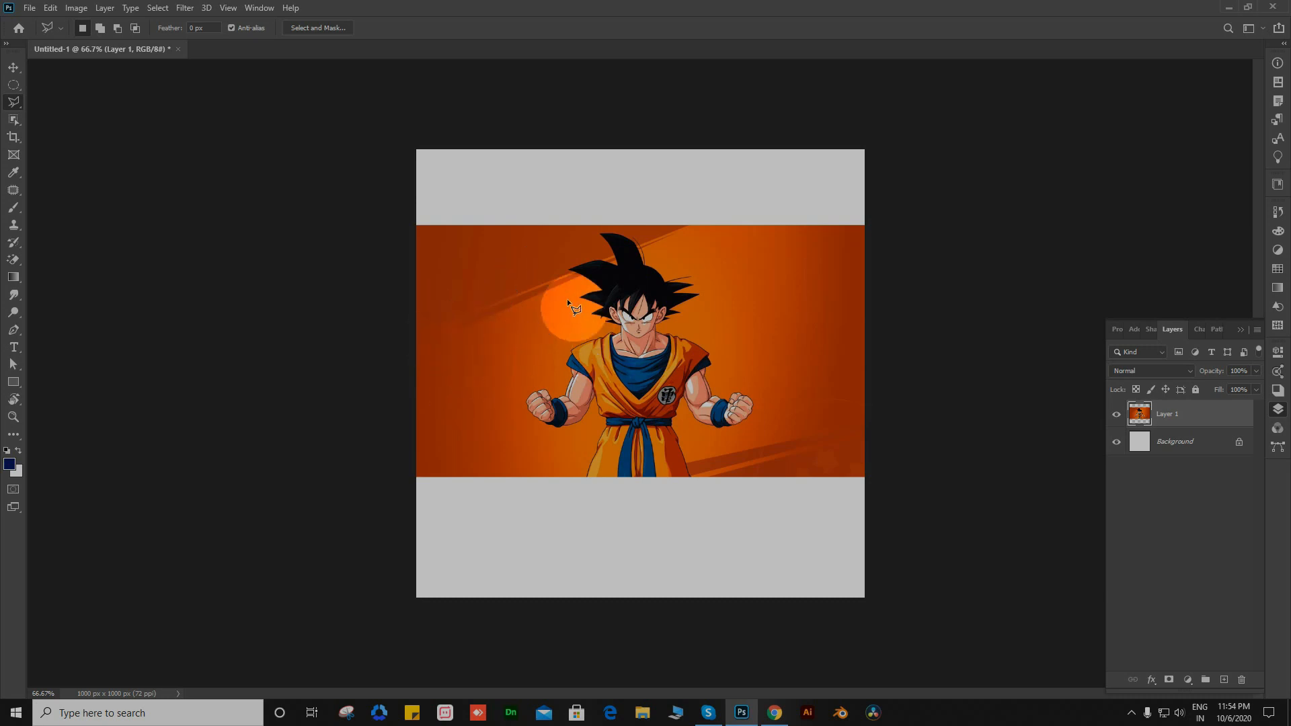
# Step: Trace the right edge of the character's hair down to the shoulder with the Magnetic Lasso, closing the loop through the background
pyautogui.rightClick(12, 100)
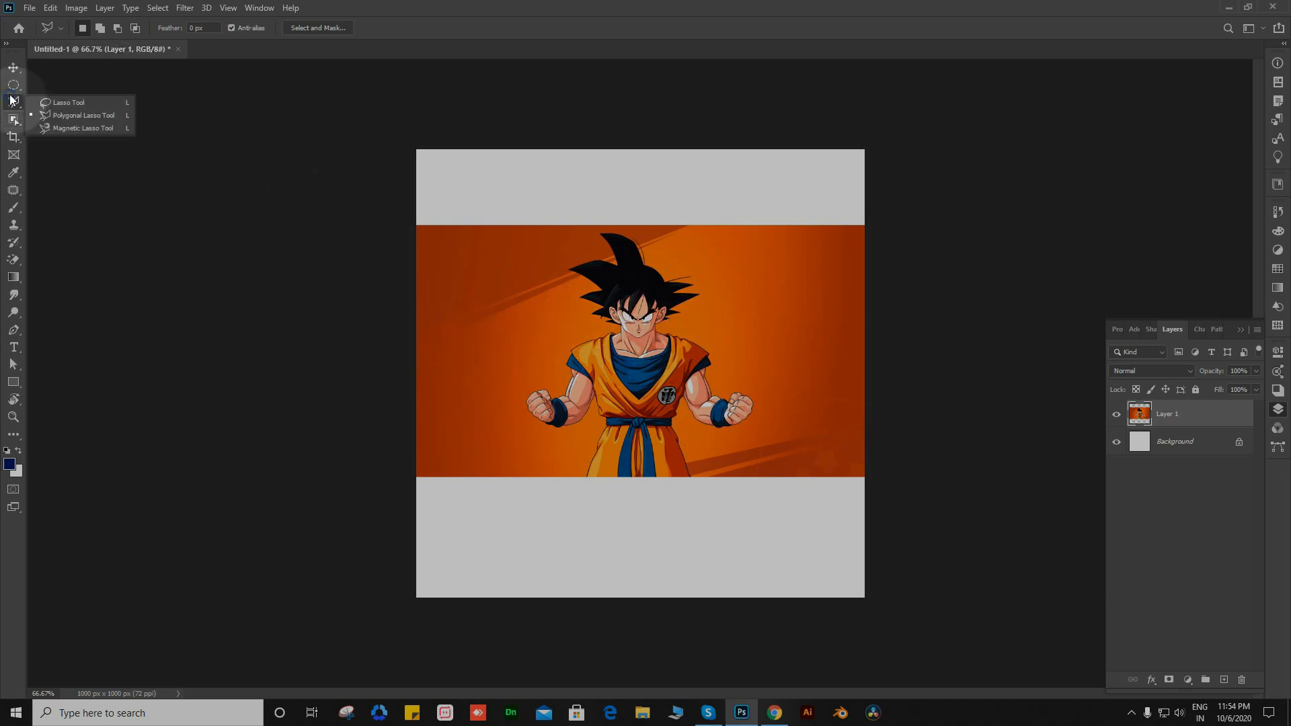
pyautogui.click(67, 128)
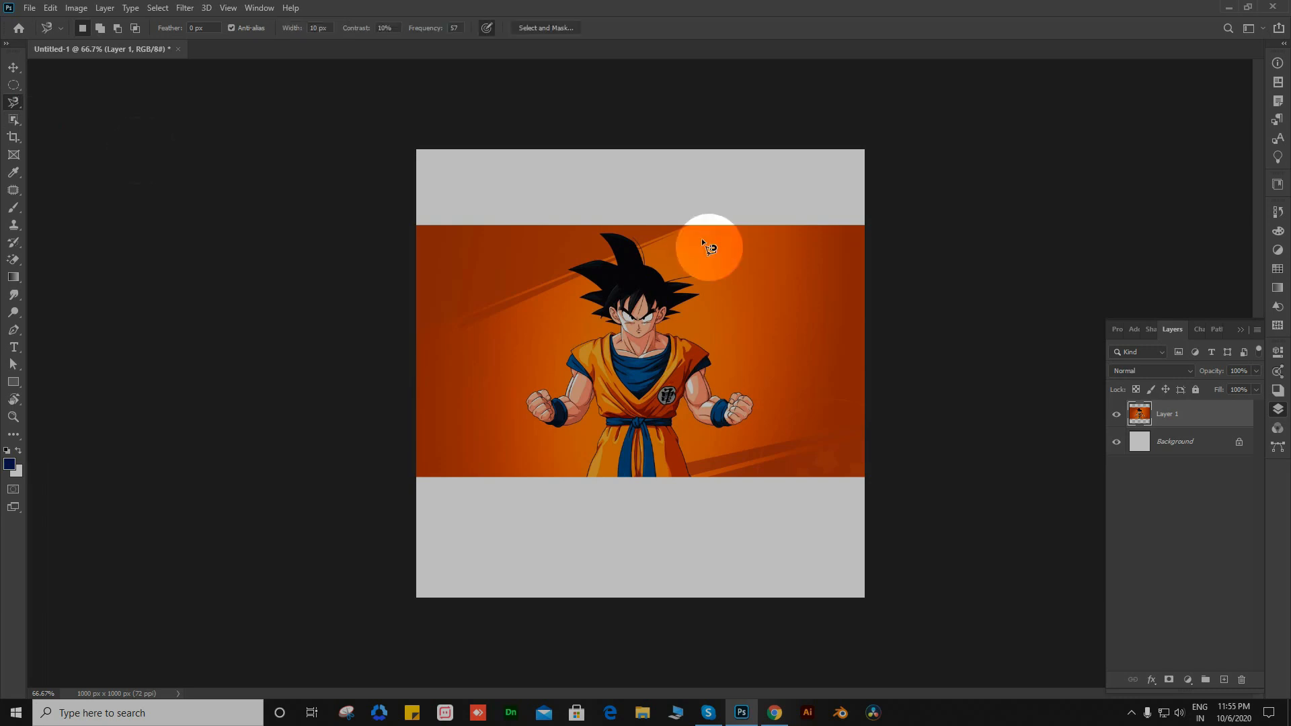
pyautogui.scroll(4, 626, 233)
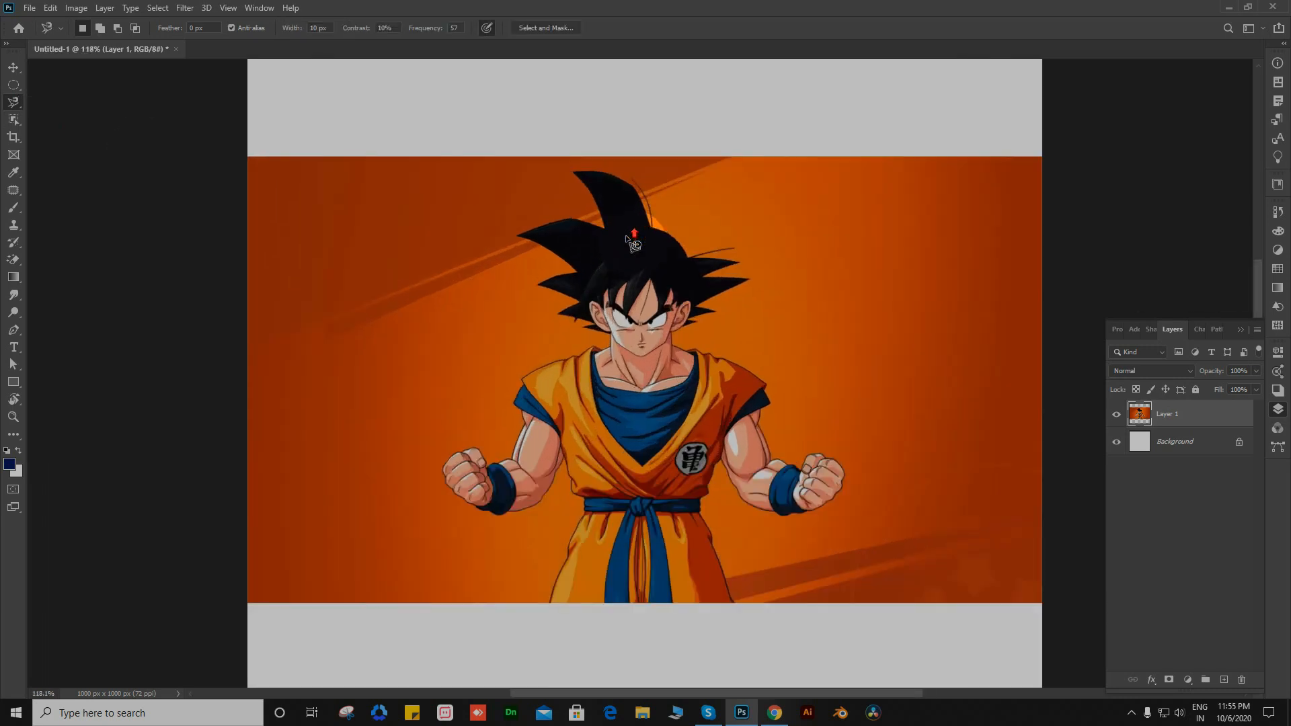
pyautogui.click(503, 148)
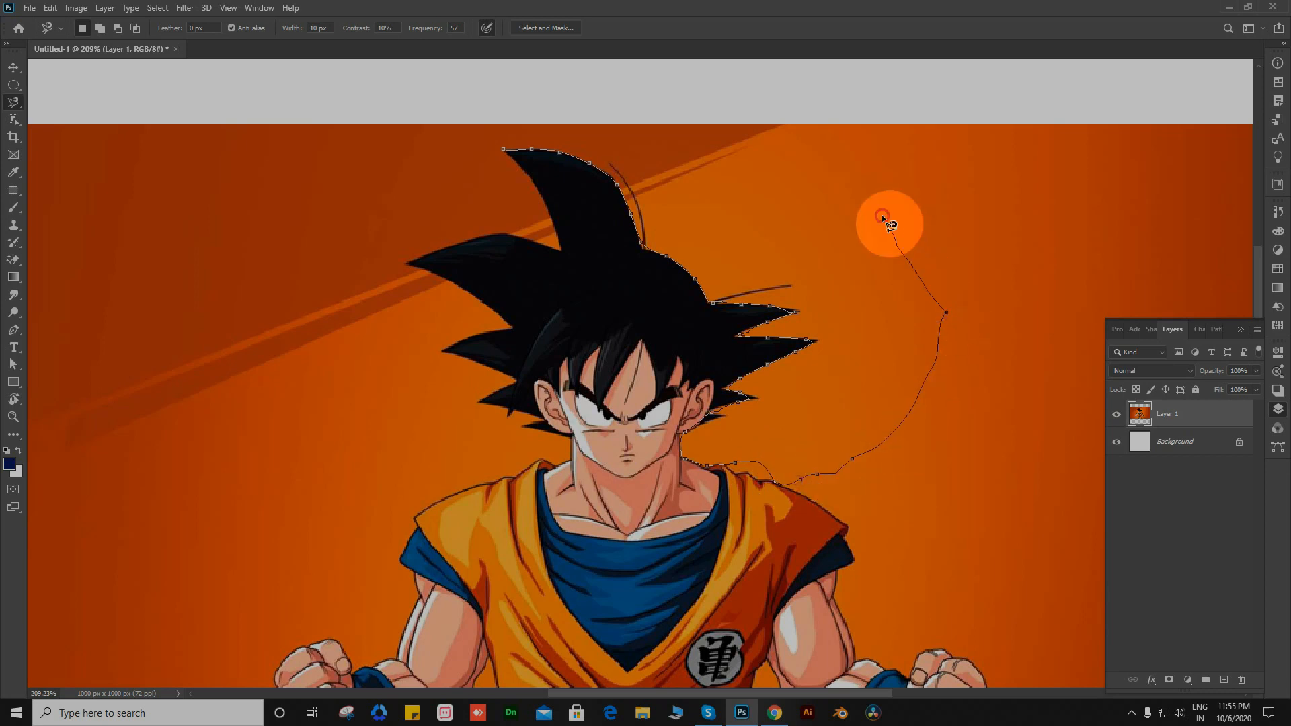
pyautogui.click(487, 129)
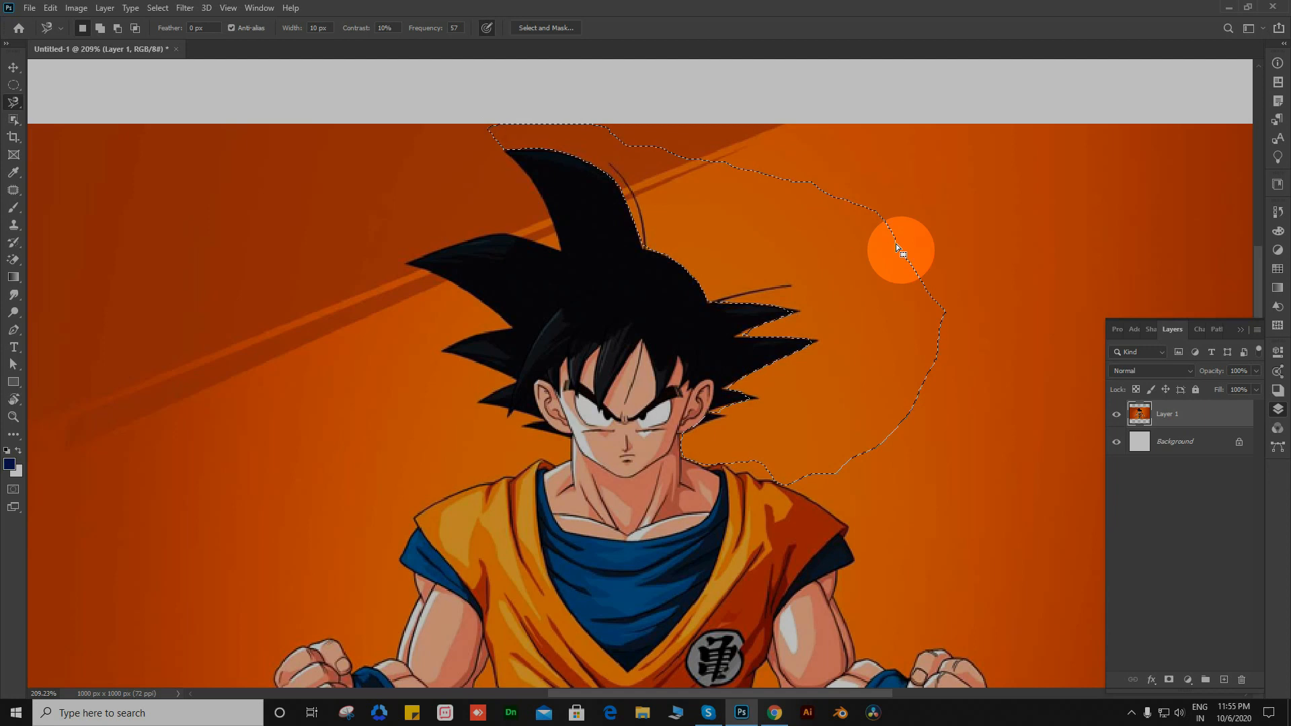
# Step: Delete the background inside the Magnetic Lasso selection, deselect, and inspect the cut edge along the hair
pyautogui.press('Delete')
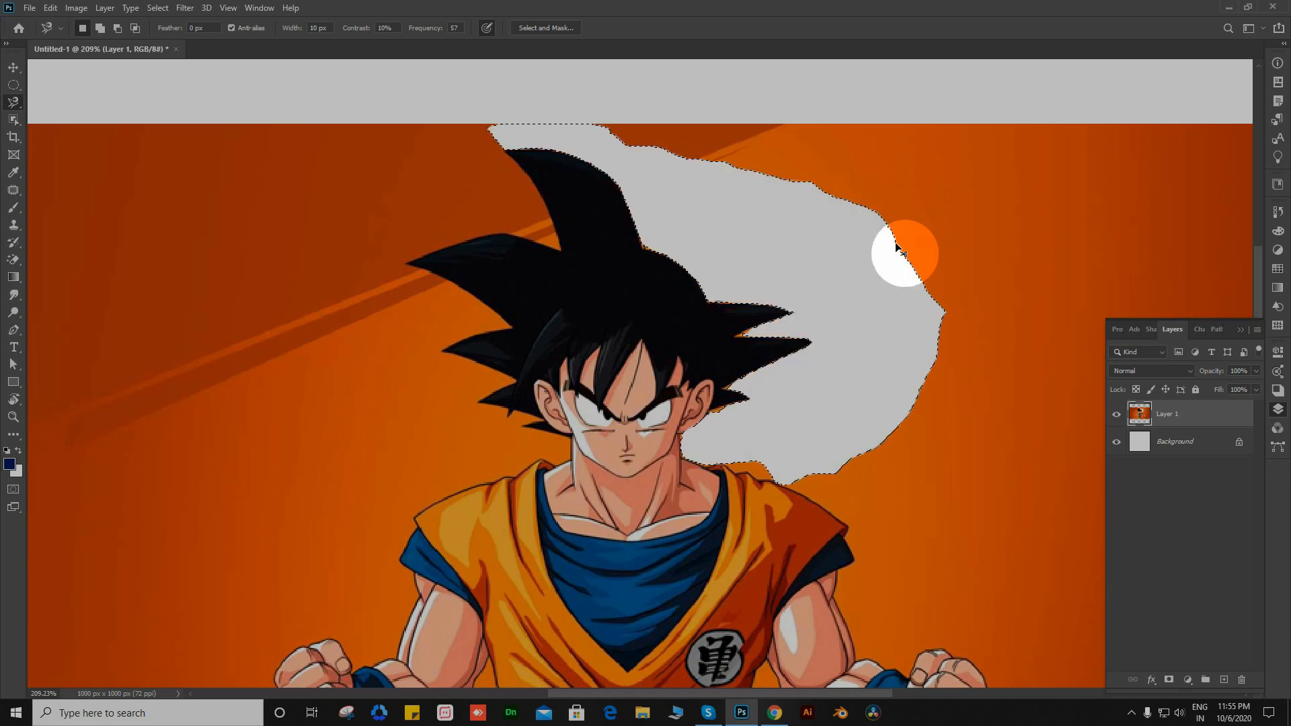
pyautogui.hotkey('ctrl', 'd')
pyautogui.scroll(-8, 764, 290)
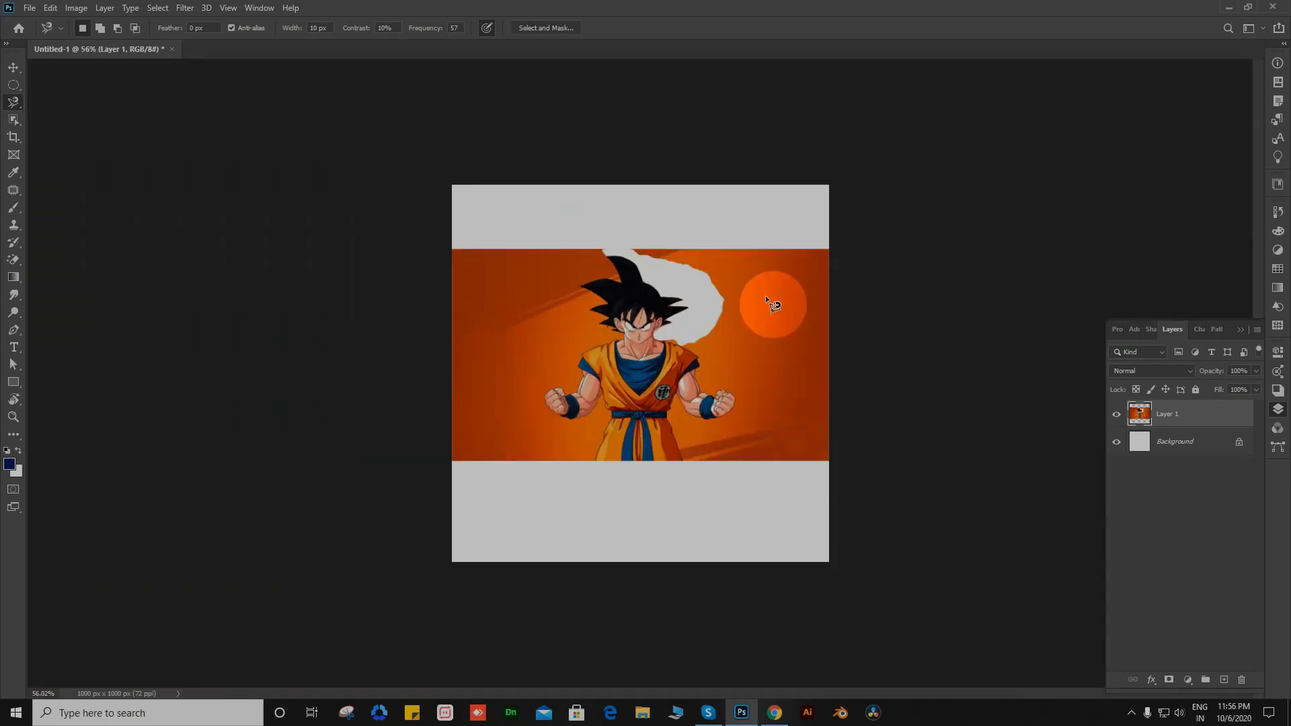
pyautogui.scroll(8, 765, 297)
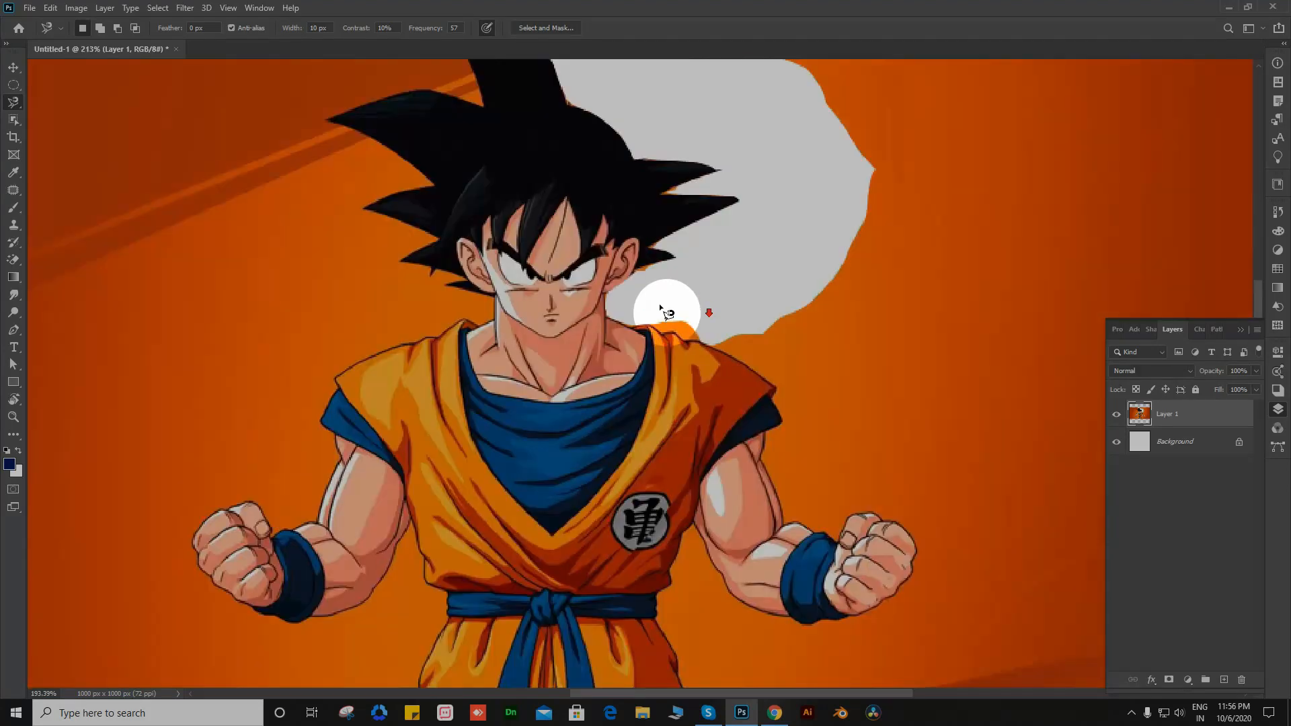
pyautogui.scroll(-4, 661, 310)
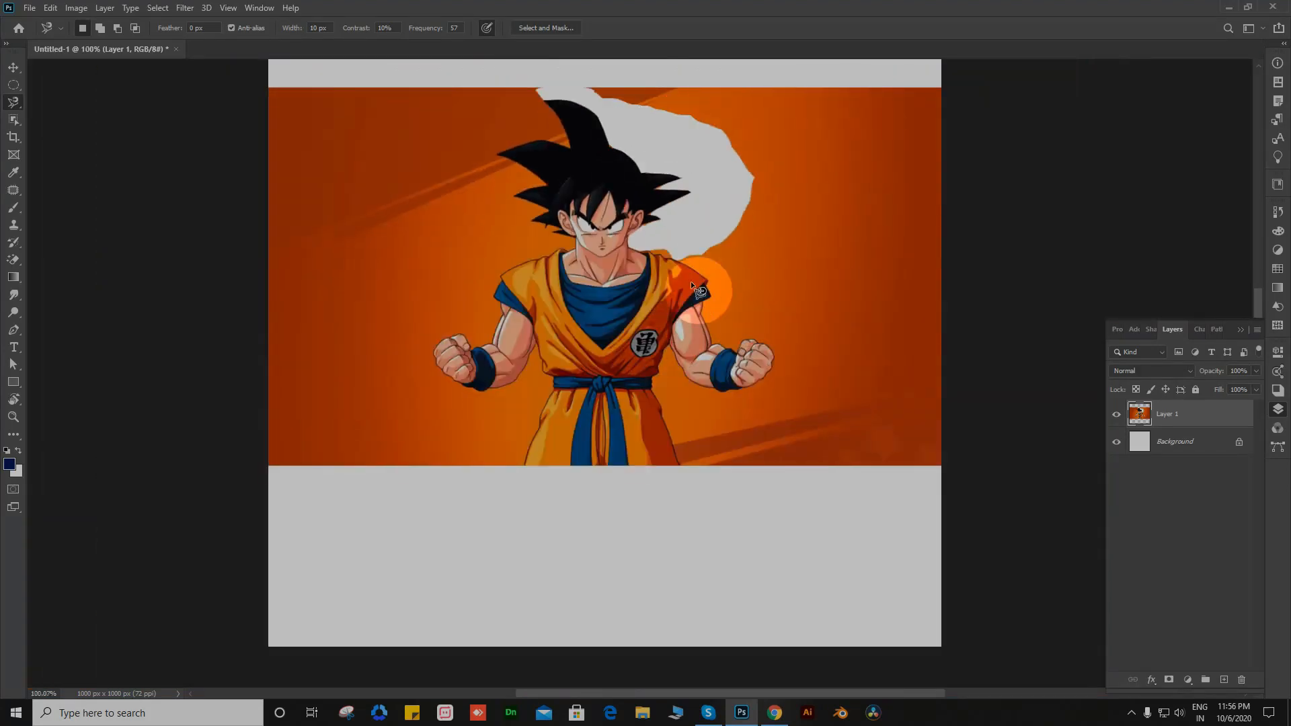
# Step: Undo the background deletion beside the hair and clear the restored selection
pyautogui.scroll(2, 642, 242)
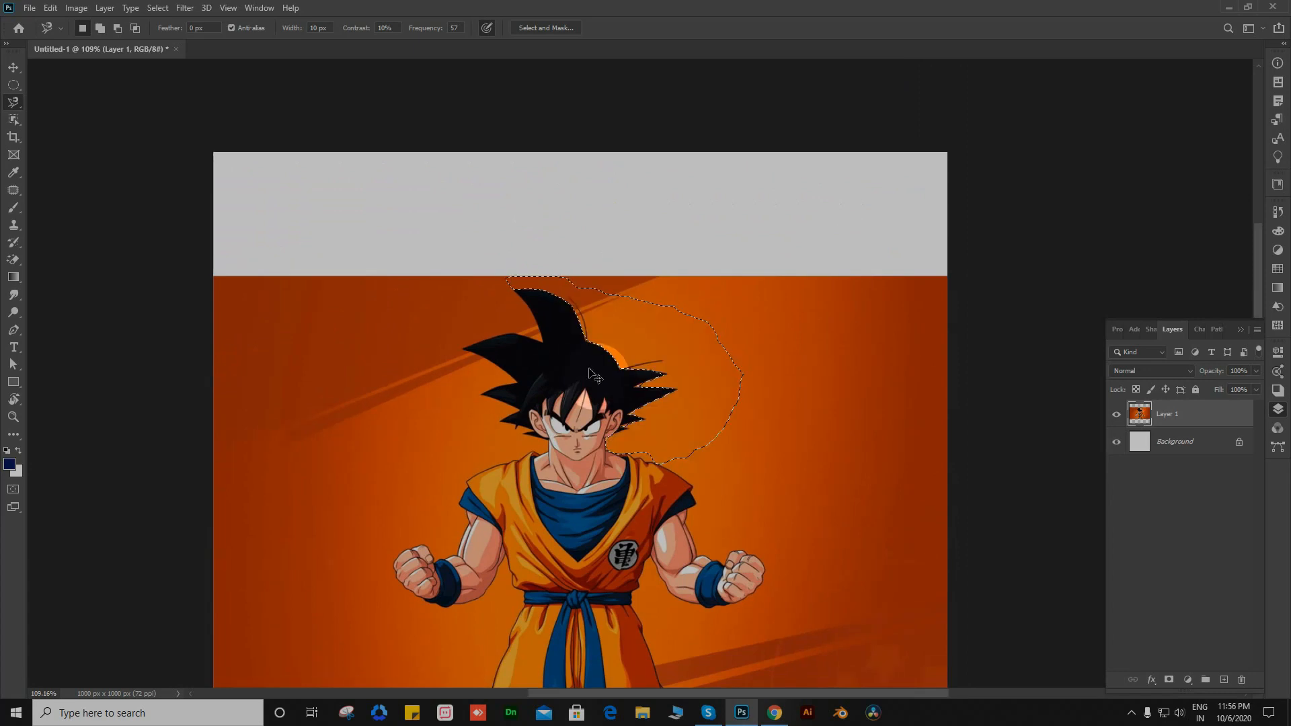
pyautogui.click(120, 250)
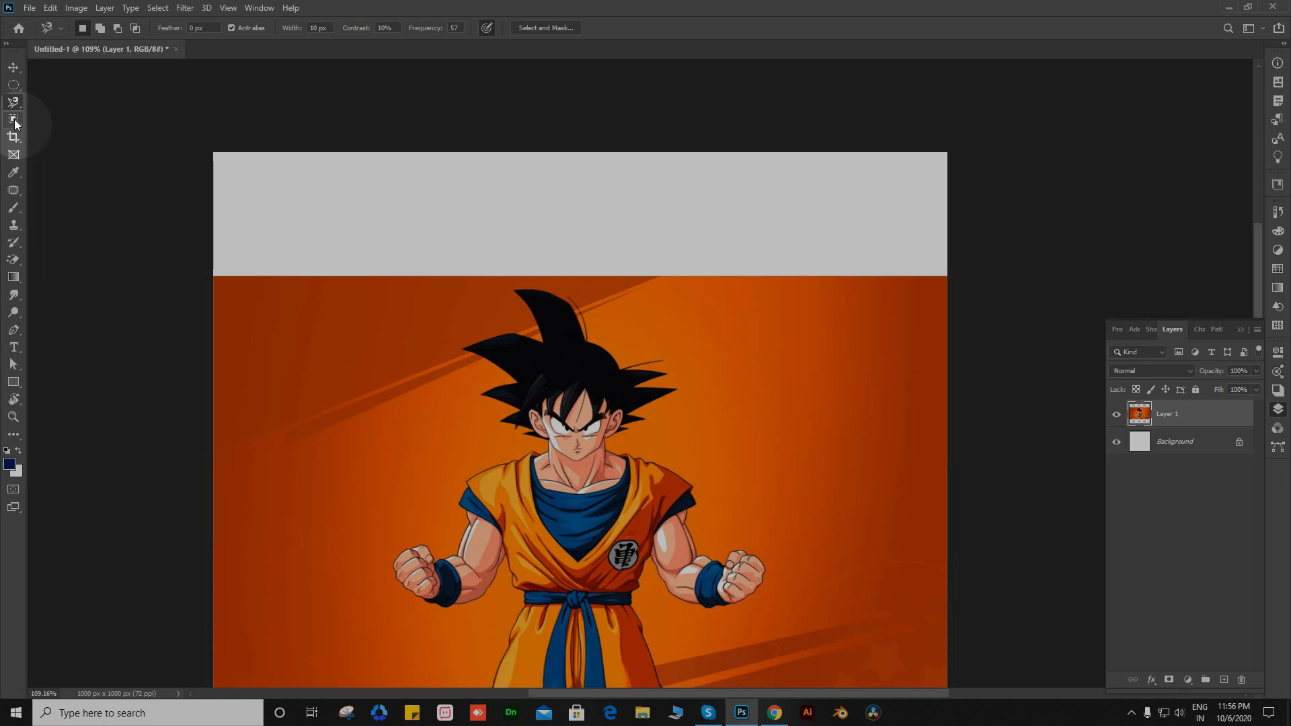
pyautogui.click(14, 121)
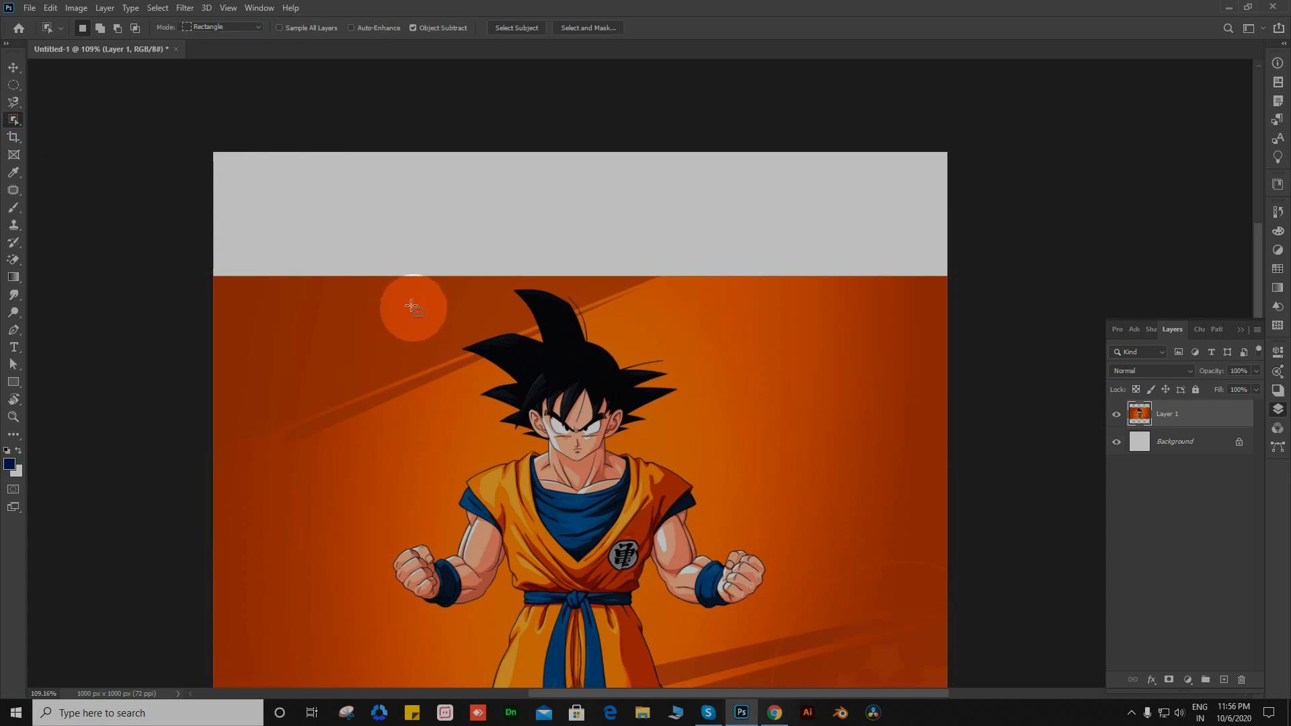
pyautogui.rightClick(13, 119)
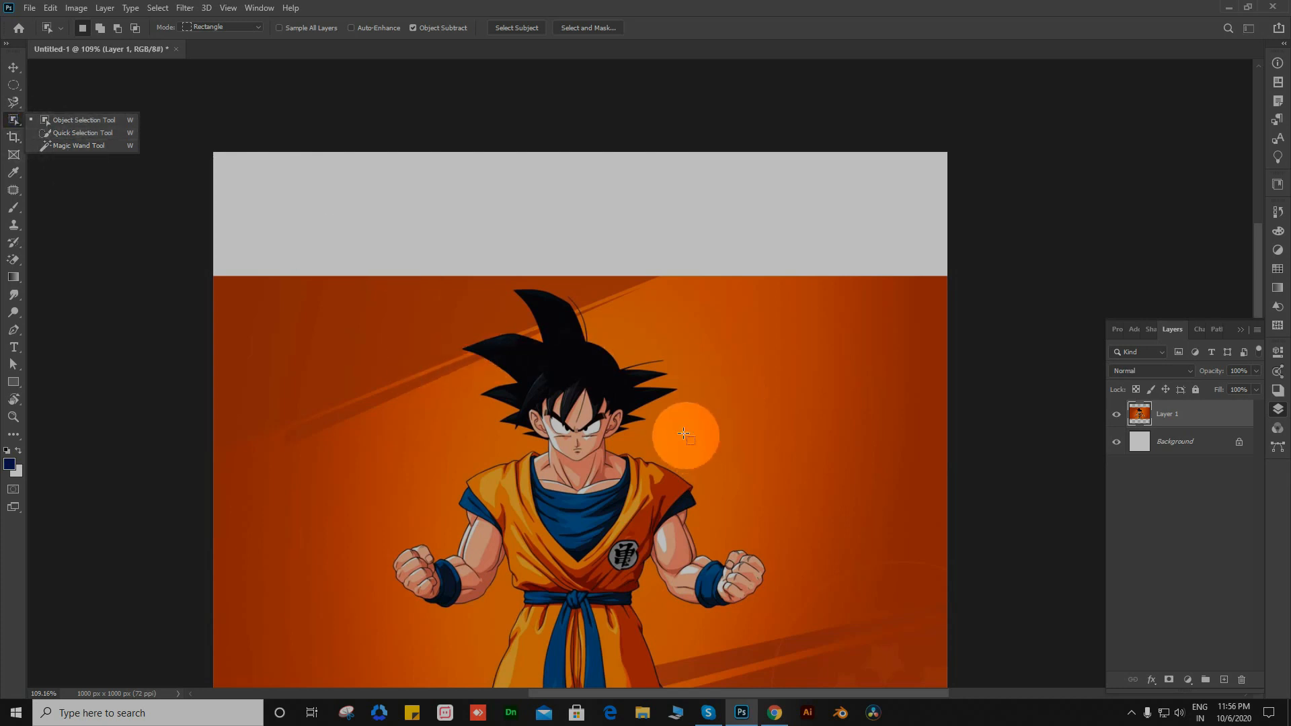
pyautogui.scroll(-3, 683, 434)
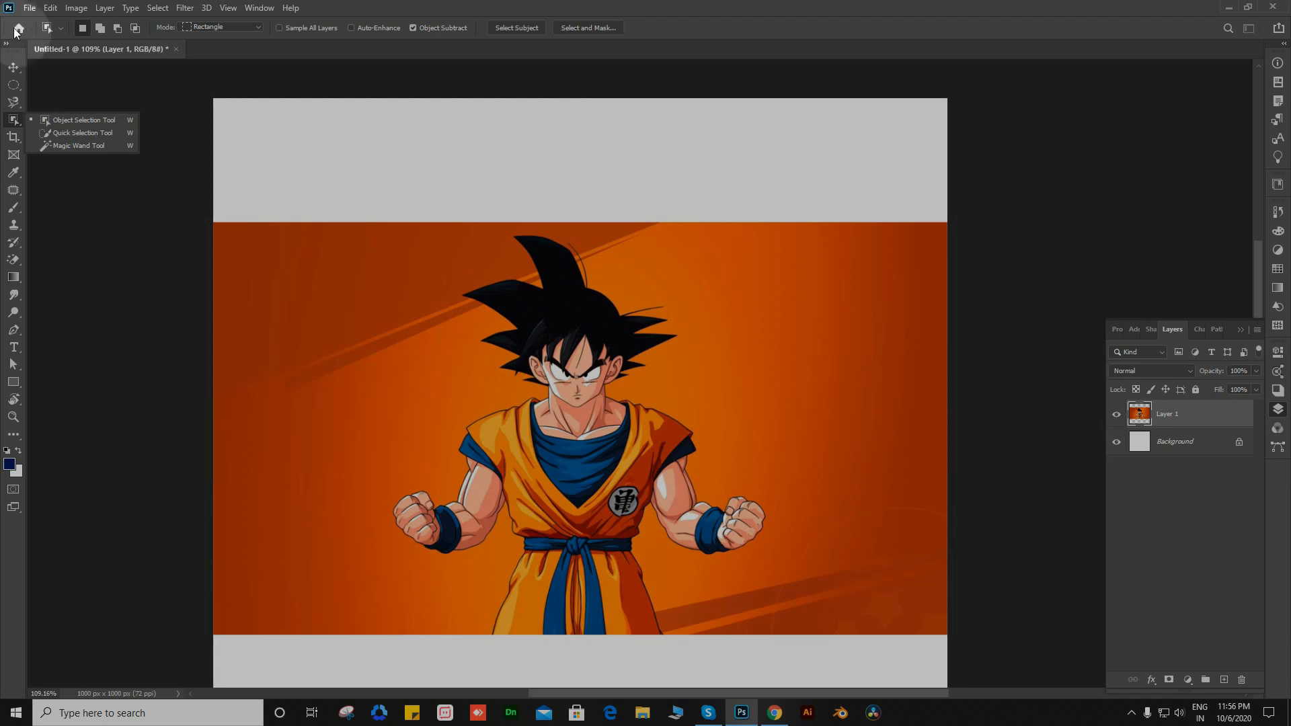
pyautogui.click(14, 102)
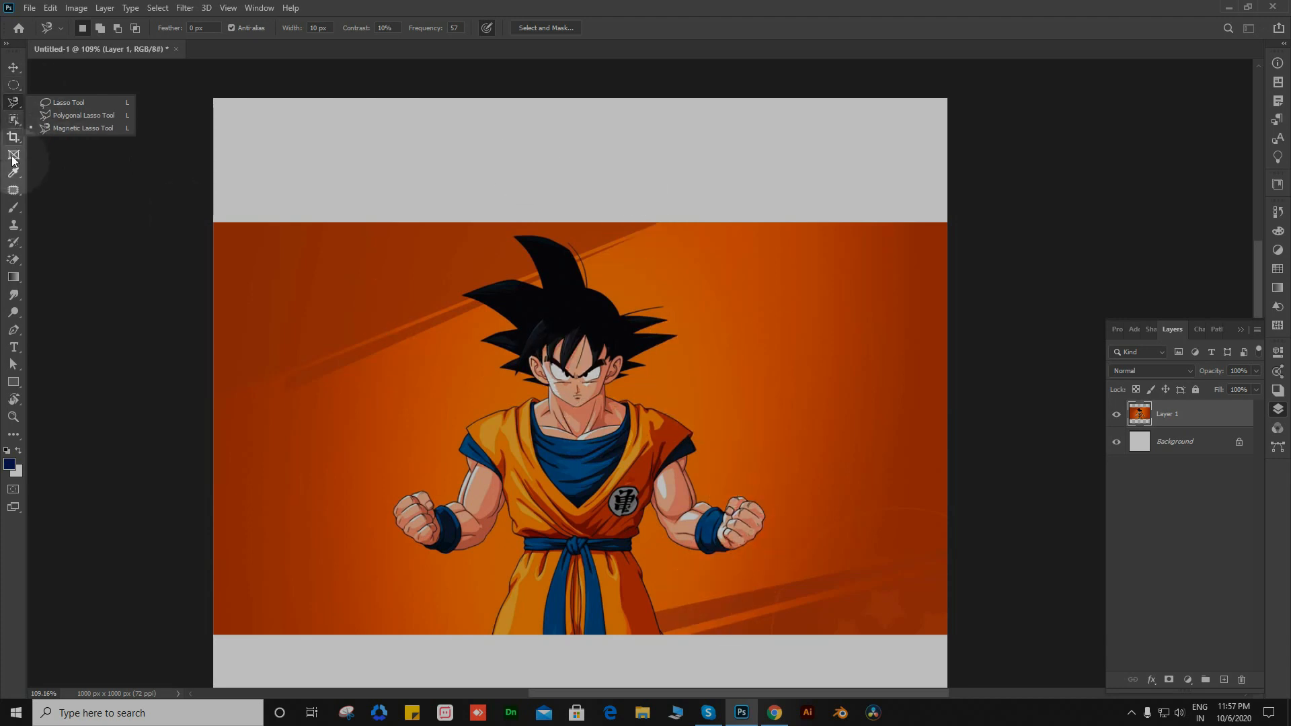
# Step: Select the character with a rectangular Object Selection around the whole figure, and cut and paste it onto a new layer
pyautogui.click(13, 119)
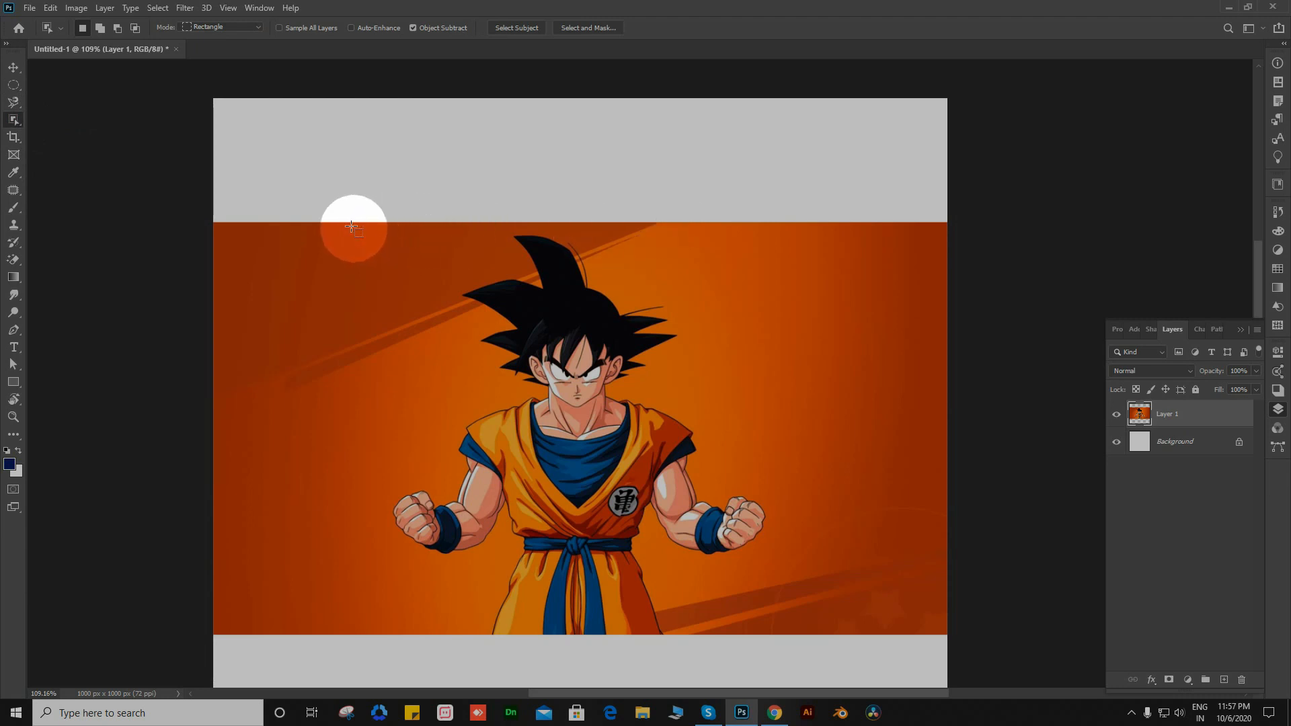
pyautogui.moveTo(350, 226); pyautogui.dragTo(797, 635)
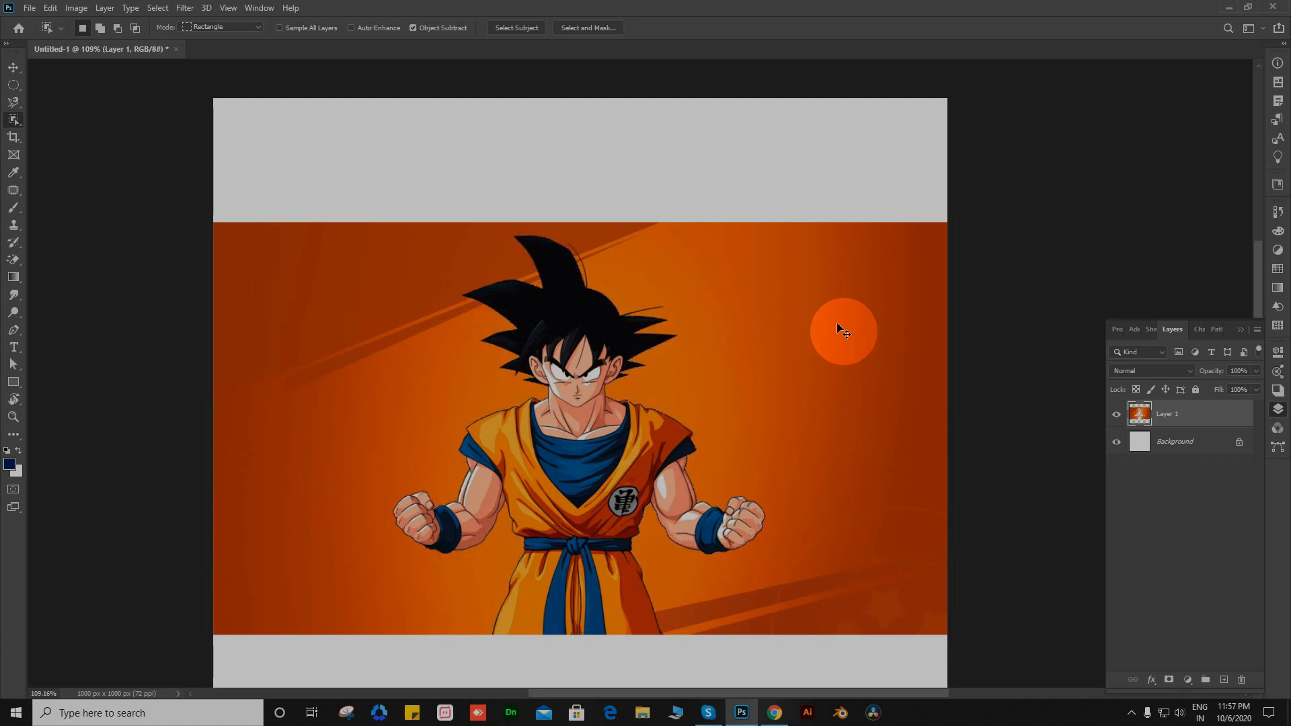
pyautogui.press('Delete')
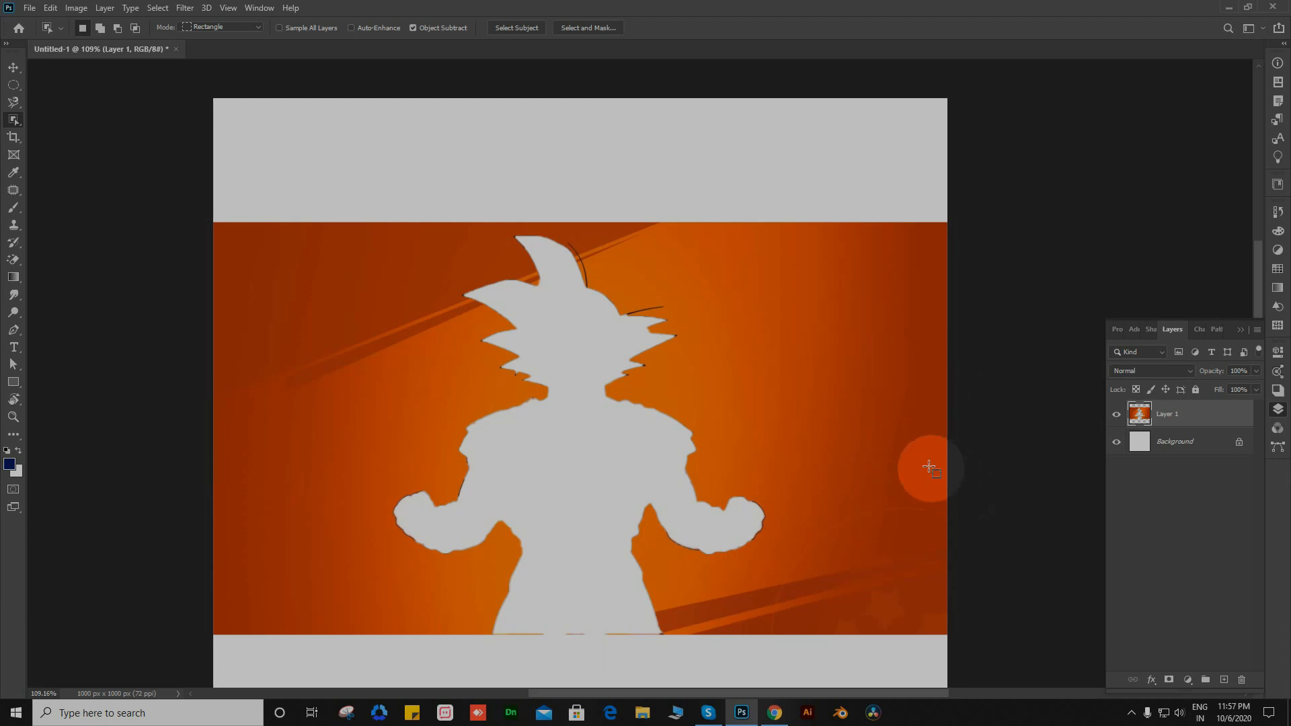
pyautogui.press('v')
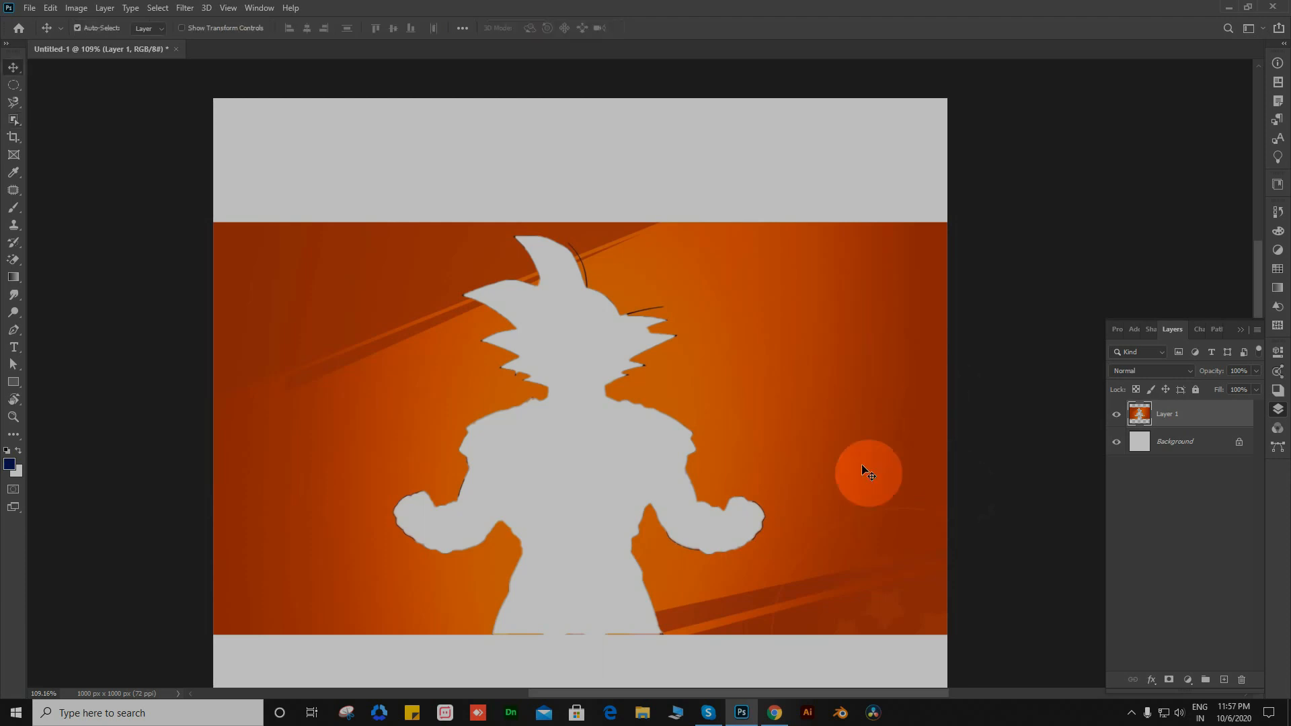
pyautogui.hotkey('ctrl', 'v')
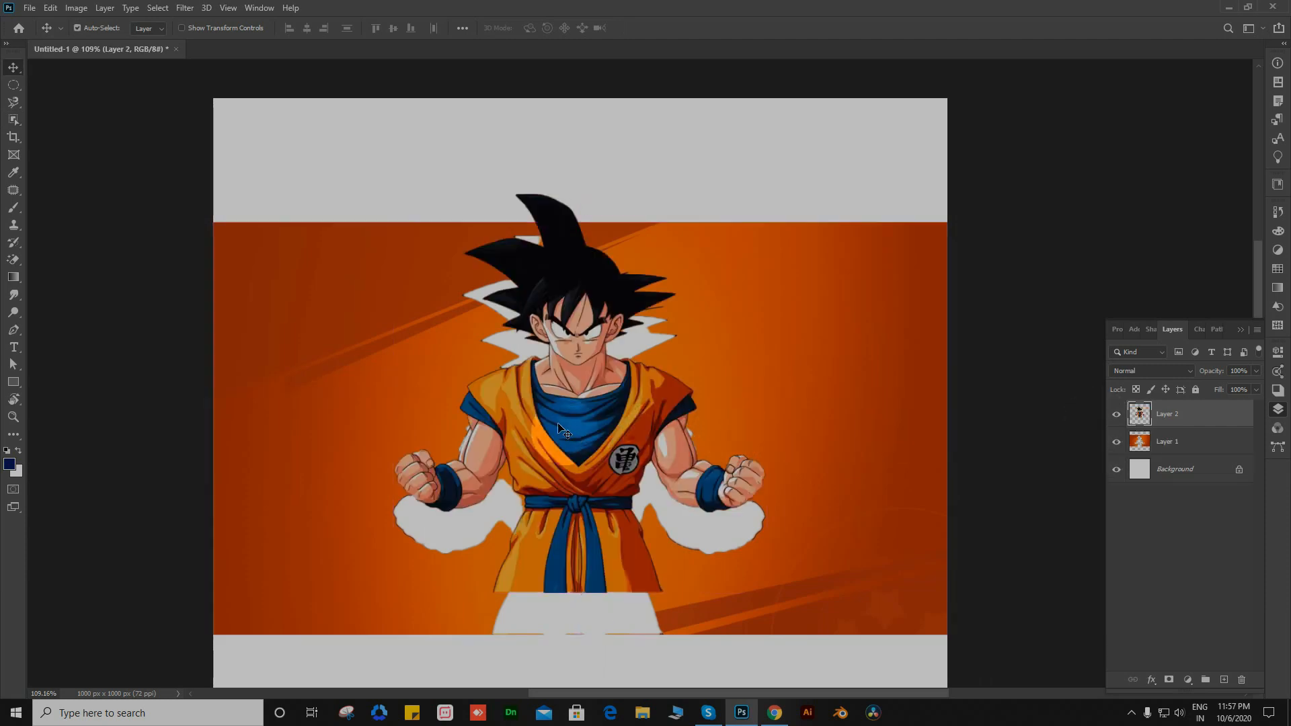
# Step: Test-move the cut-out character, undo back to before it was cut and pasted, and clear the restored selection
pyautogui.moveTo(559, 422); pyautogui.dragTo(619, 439)
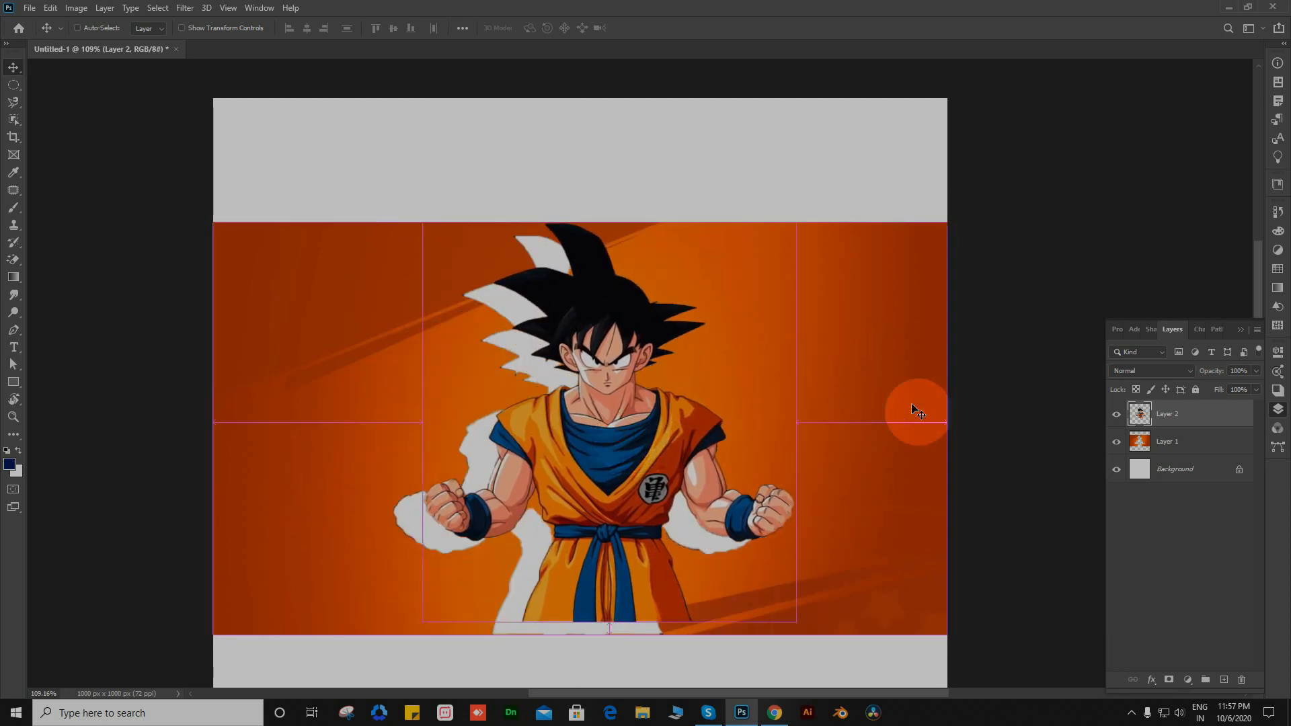
pyautogui.hotkey('ctrl', 'z')
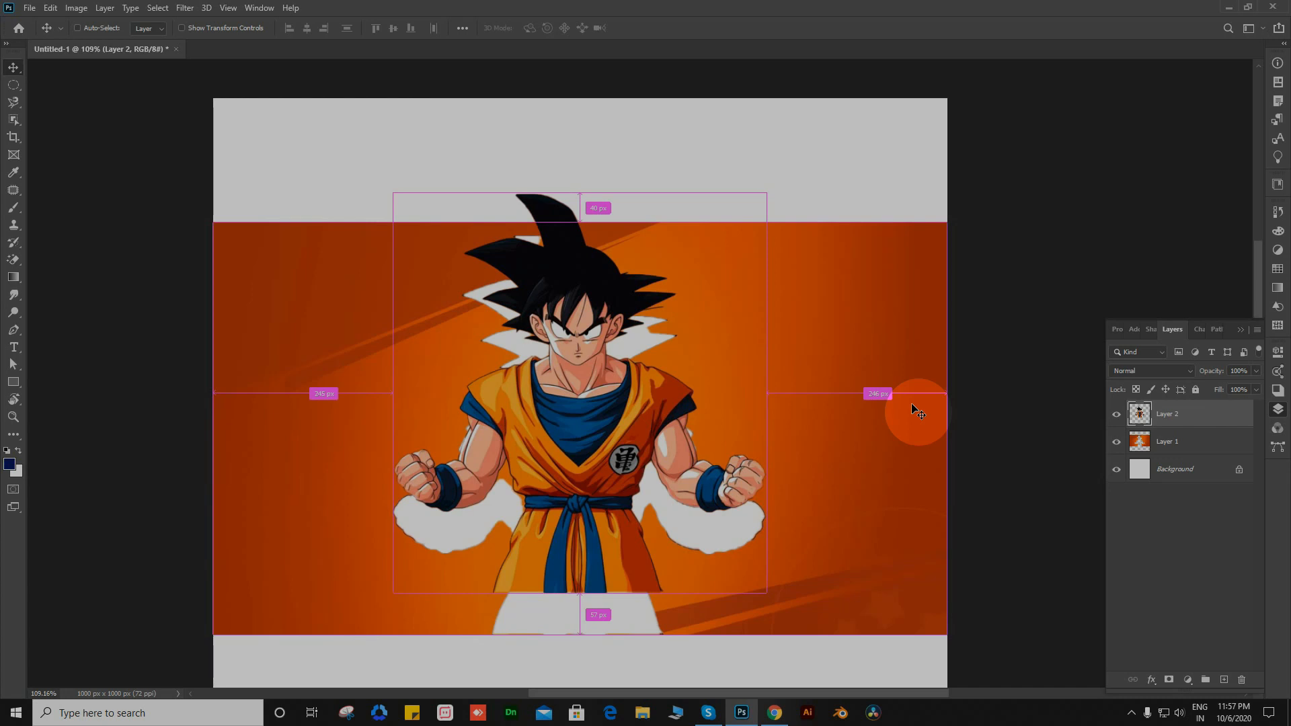
pyautogui.press('Delete')
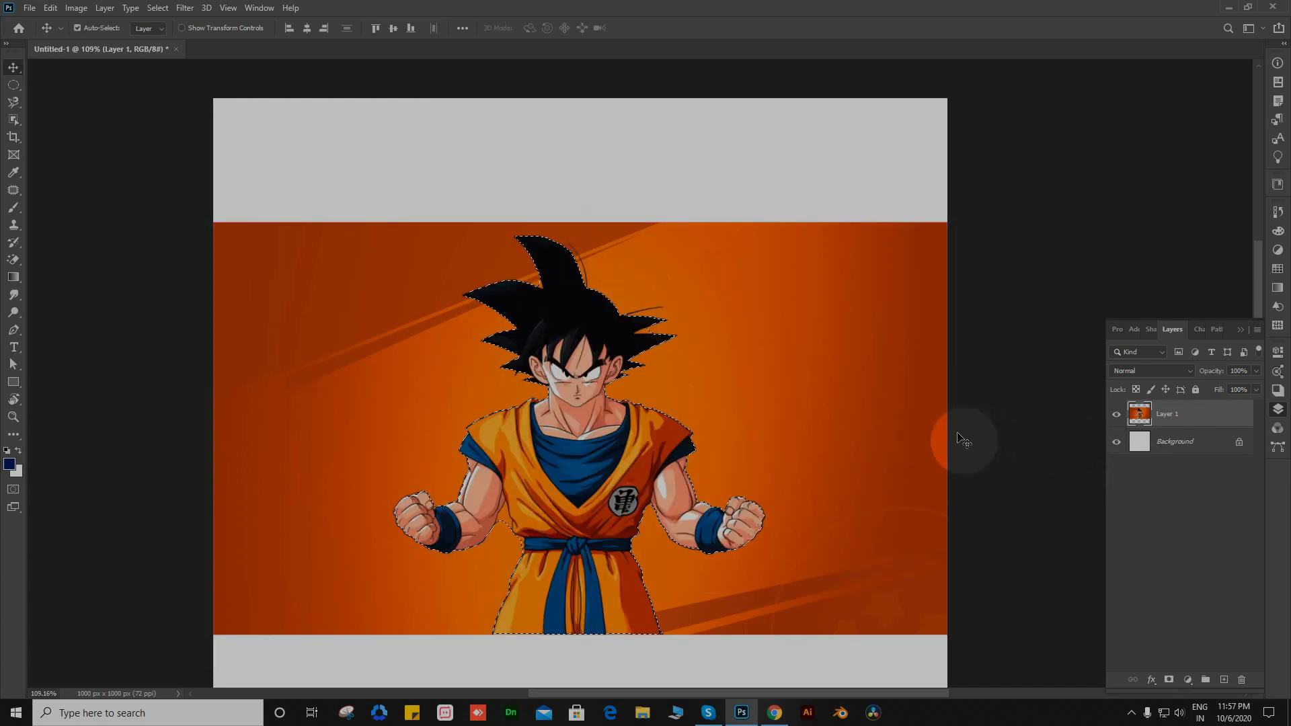
pyautogui.press('w')
pyautogui.hotkey('ctrl', 'd')
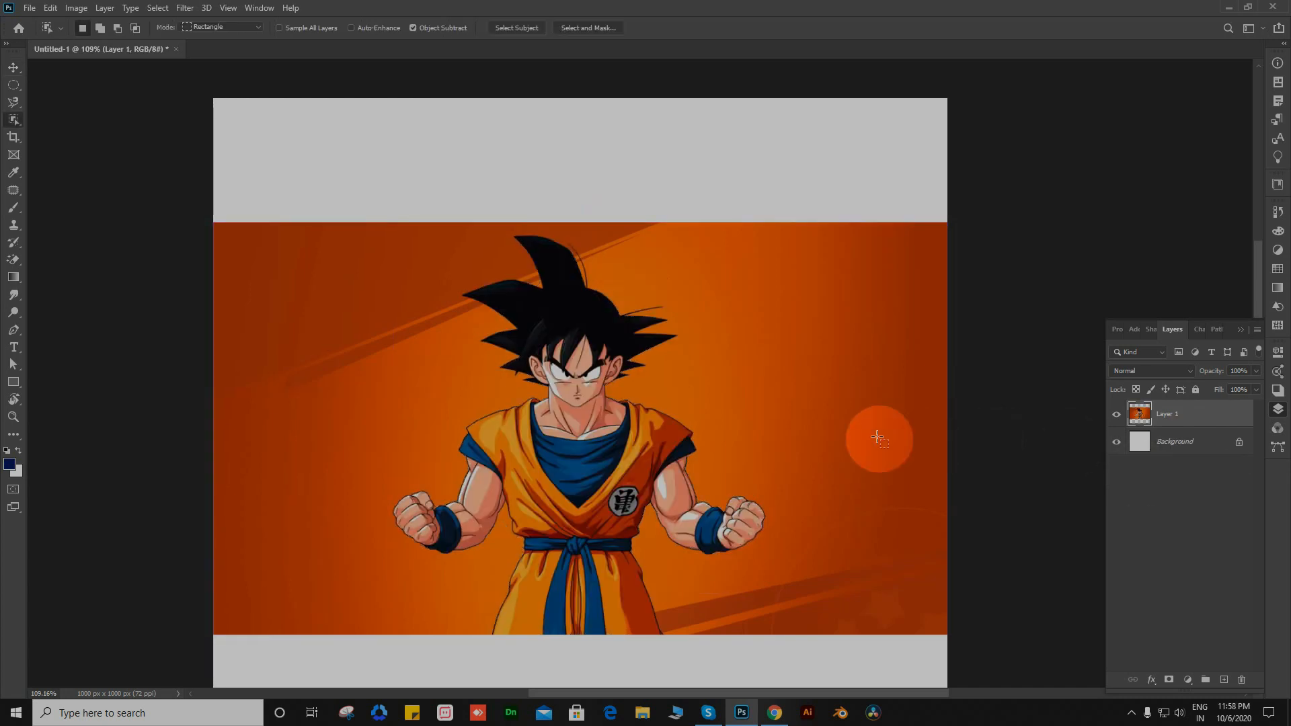
pyautogui.click(1131, 715)
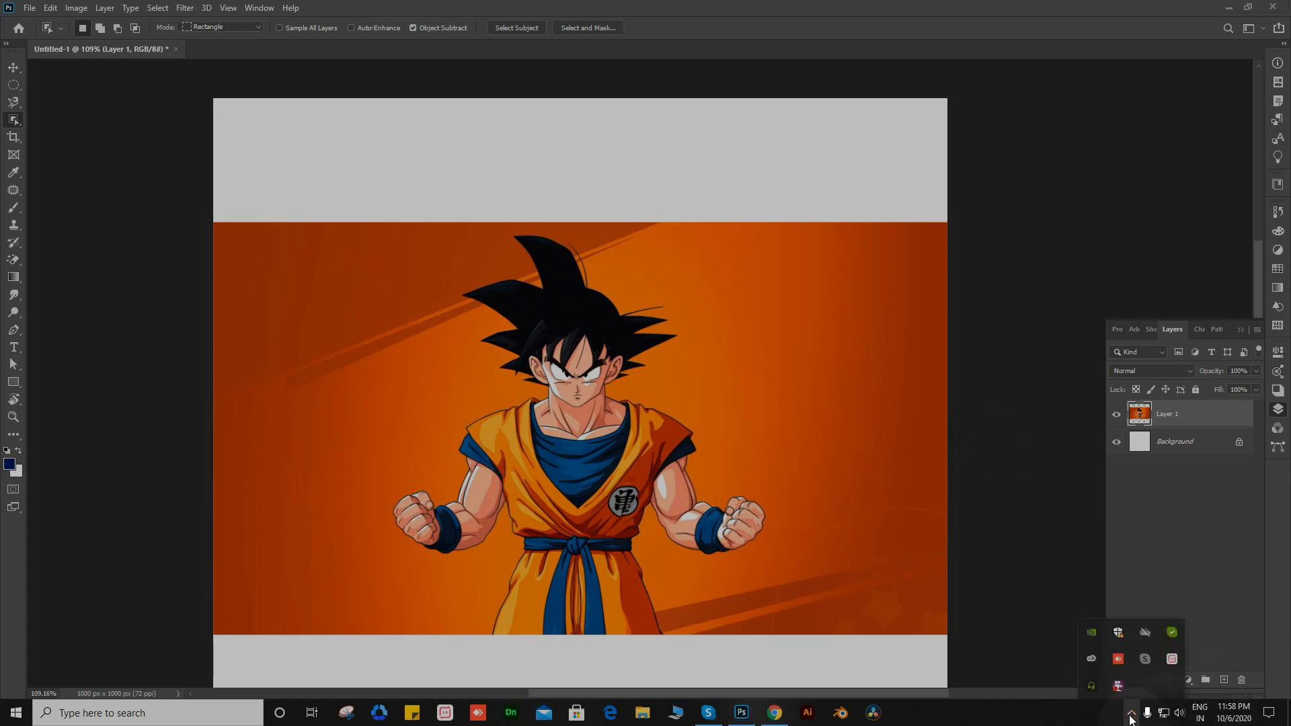
pyautogui.click(1132, 716)
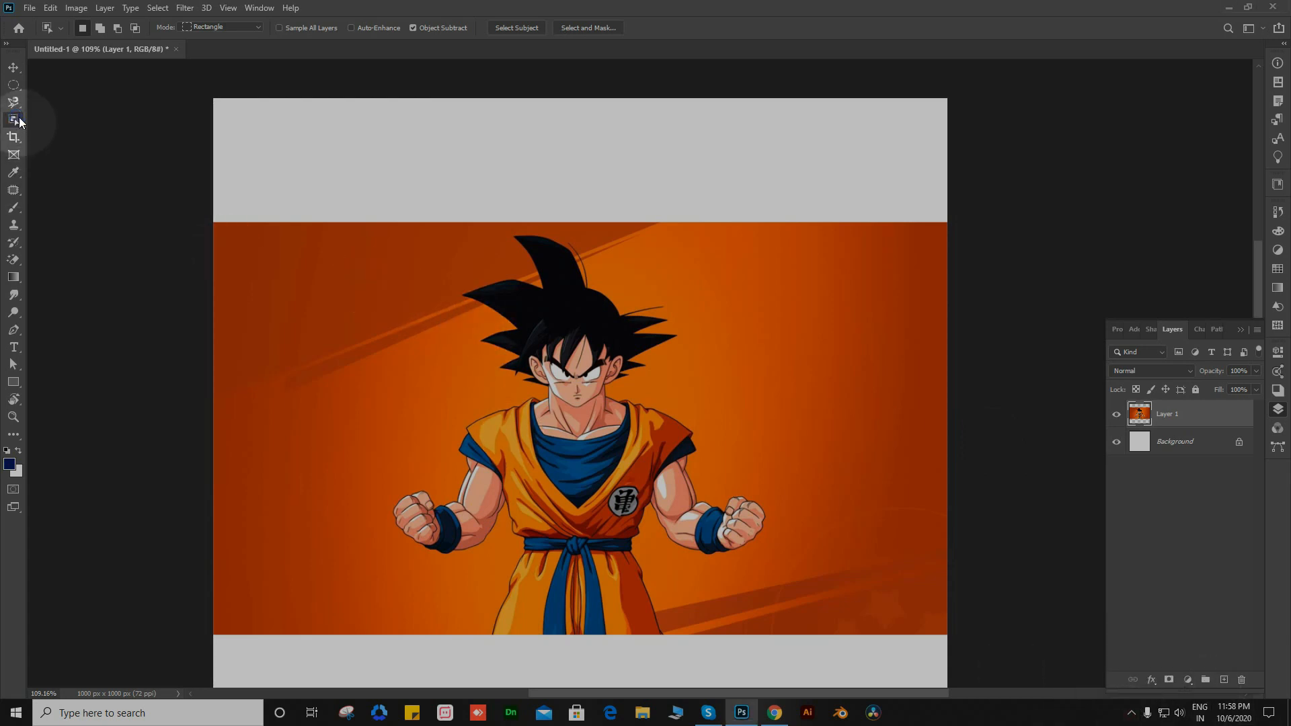
# Step: Select the dark background above the character's hair with the Quick Selection tool and enlarge its brush to 60 px
pyautogui.rightClick(17, 124)
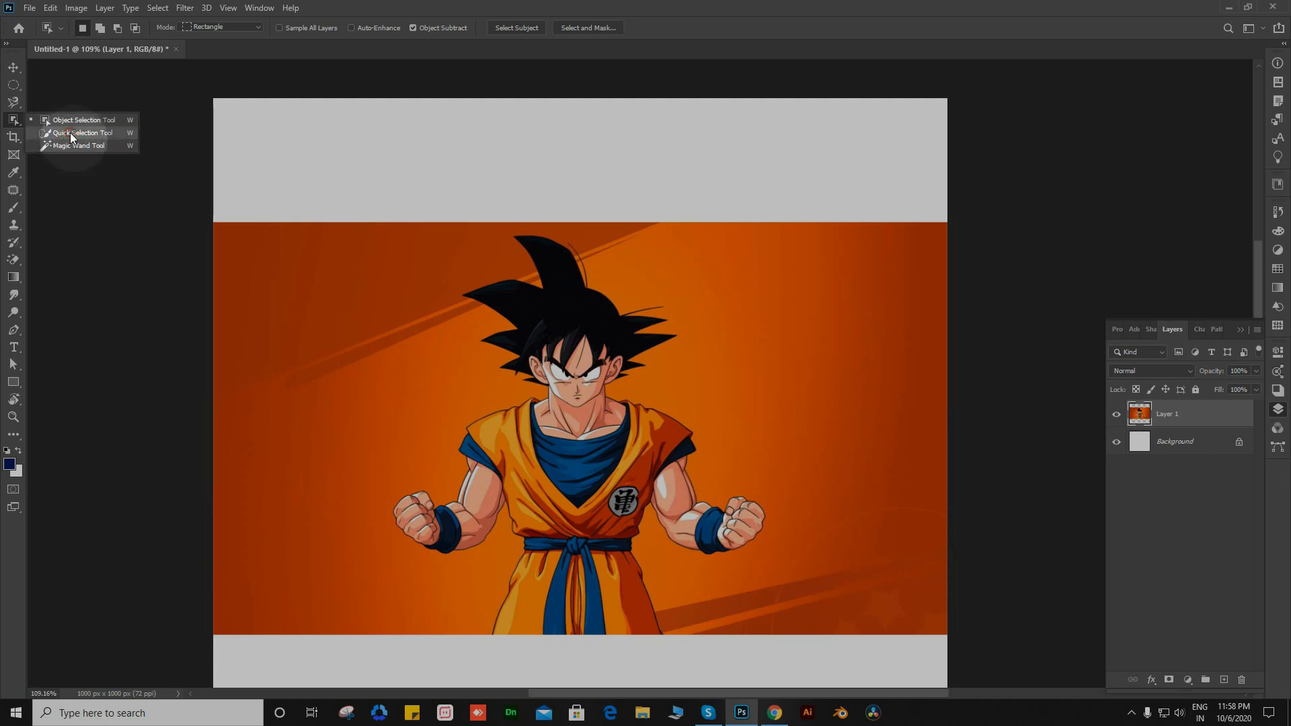
pyautogui.click(70, 132)
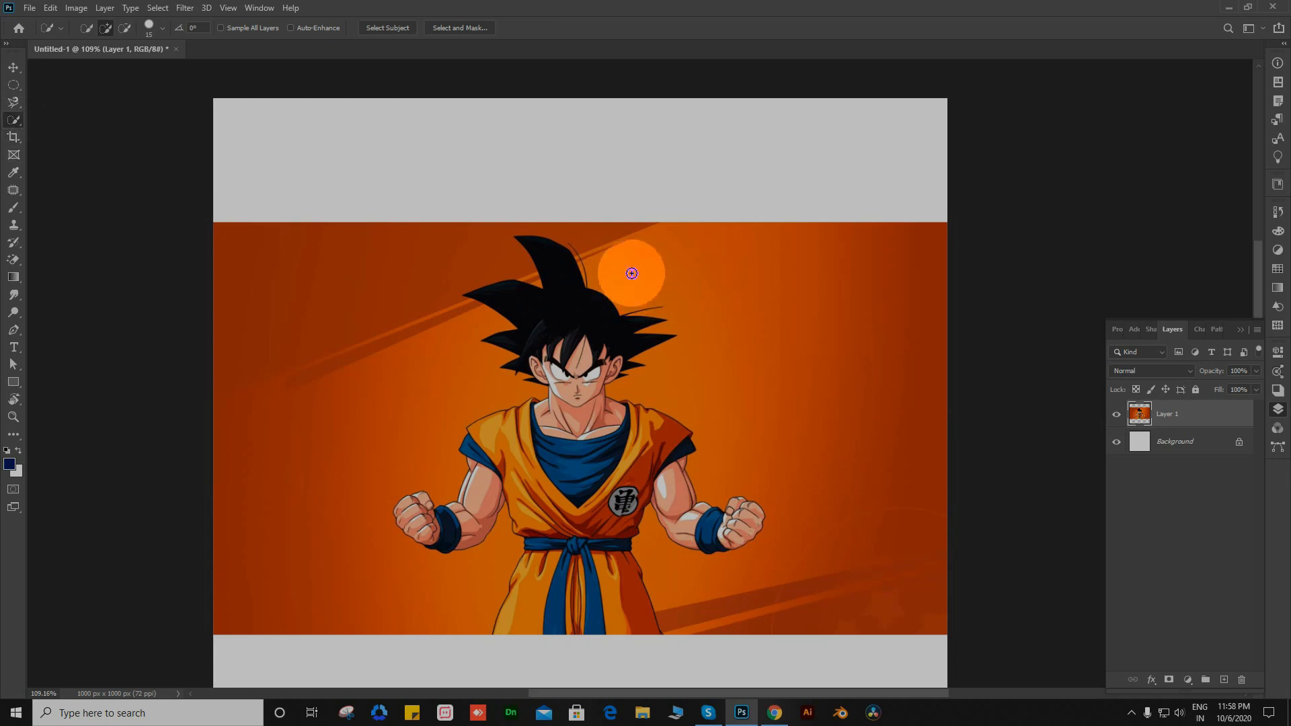
pyautogui.scroll(7, 578, 235)
pyautogui.scroll(-6, 602, 276)
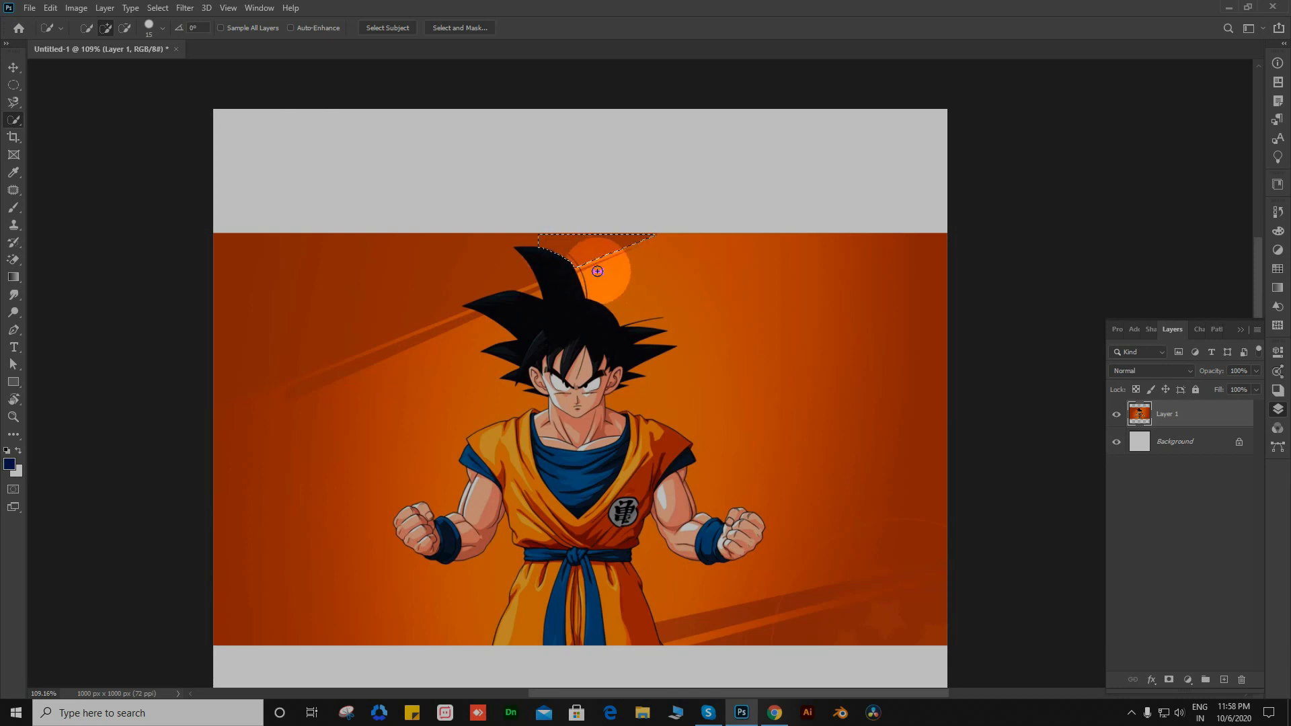
pyautogui.moveTo(600, 274); pyautogui.dragTo(619, 281)
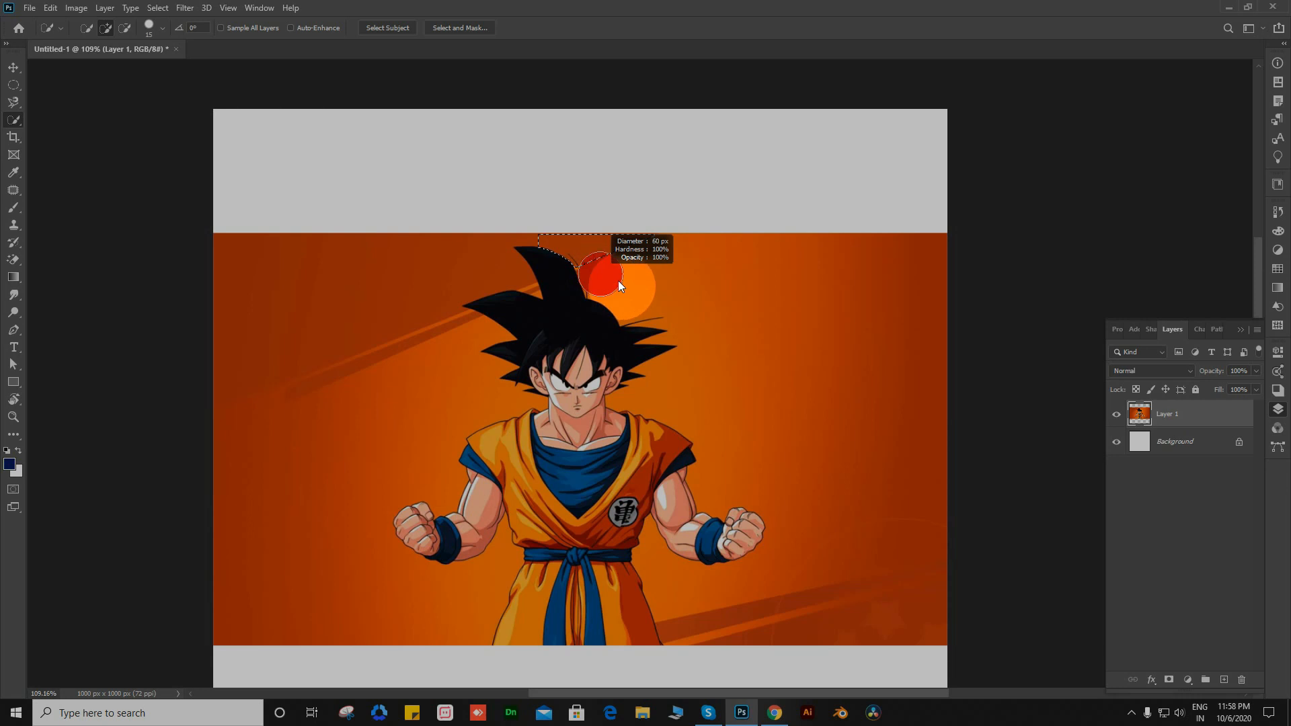
# Step: Paint the Quick Selection over the background beside the tall hair spike, trying both subtracting from it and adding to it
pyautogui.scroll(6, 611, 265)
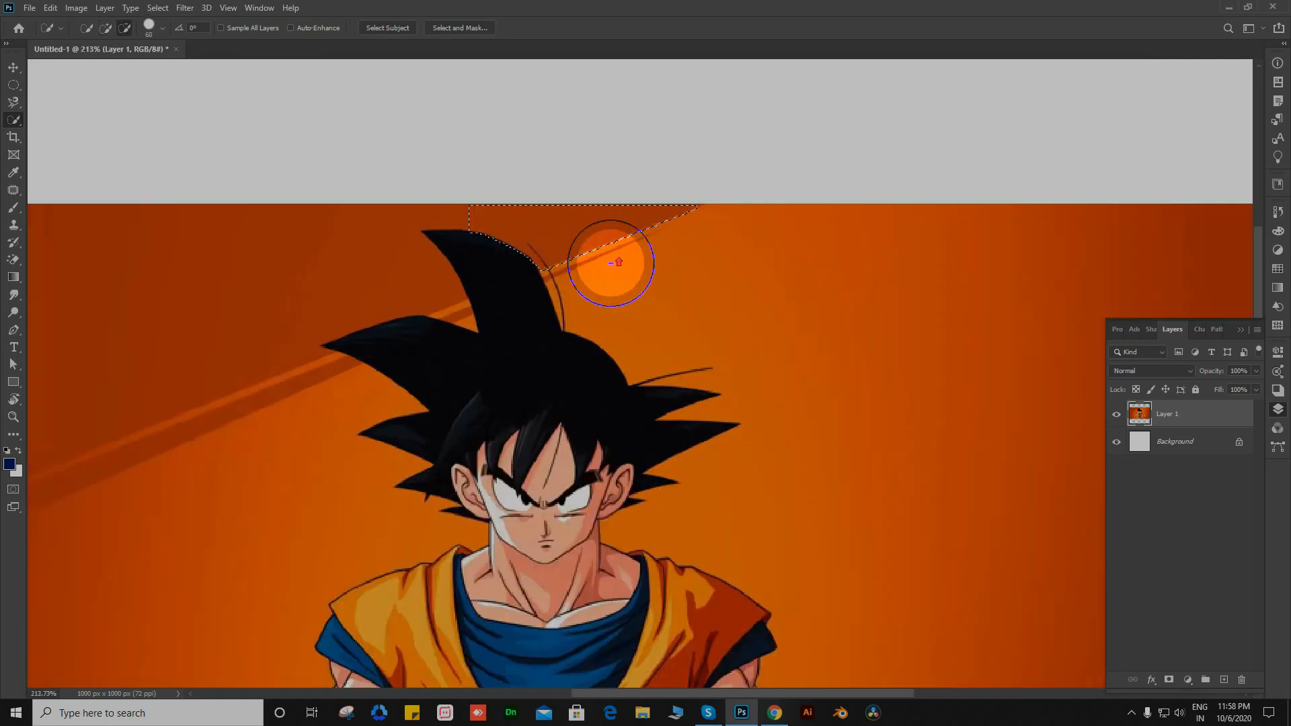
pyautogui.moveTo(608, 291)
pyautogui.mouseDown()
pyautogui.moveTo(579, 261)
pyautogui.moveTo(639, 319)
pyautogui.moveTo(801, 333)
pyautogui.moveTo(833, 355)
pyautogui.moveTo(852, 388)
pyautogui.moveTo(844, 400)
pyautogui.moveTo(933, 463)
pyautogui.moveTo(856, 378)
pyautogui.moveTo(789, 345)
pyautogui.moveTo(647, 315)
pyautogui.moveTo(866, 433)
pyautogui.moveTo(731, 464)
pyautogui.moveTo(648, 454)
pyautogui.mouseUp()
pyautogui.press('alt')
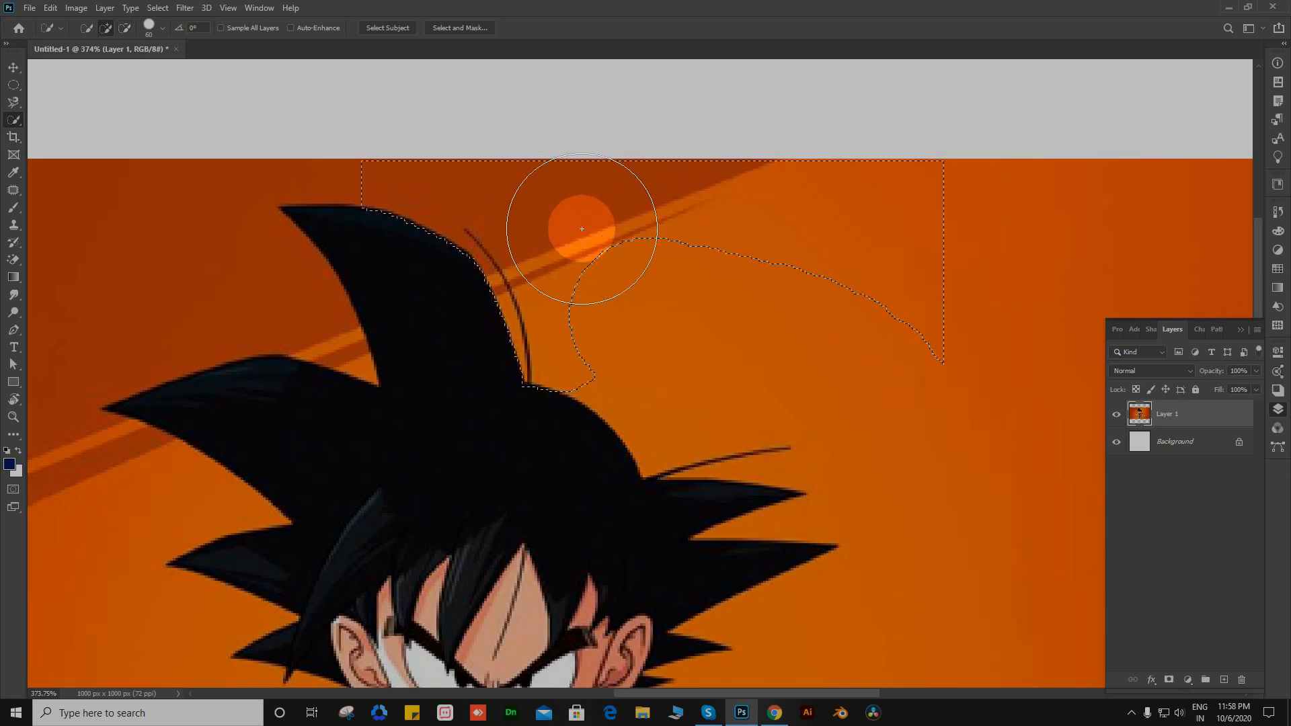
pyautogui.moveTo(582, 246)
pyautogui.mouseDown()
pyautogui.moveTo(656, 366)
pyautogui.moveTo(685, 371)
pyautogui.mouseUp()
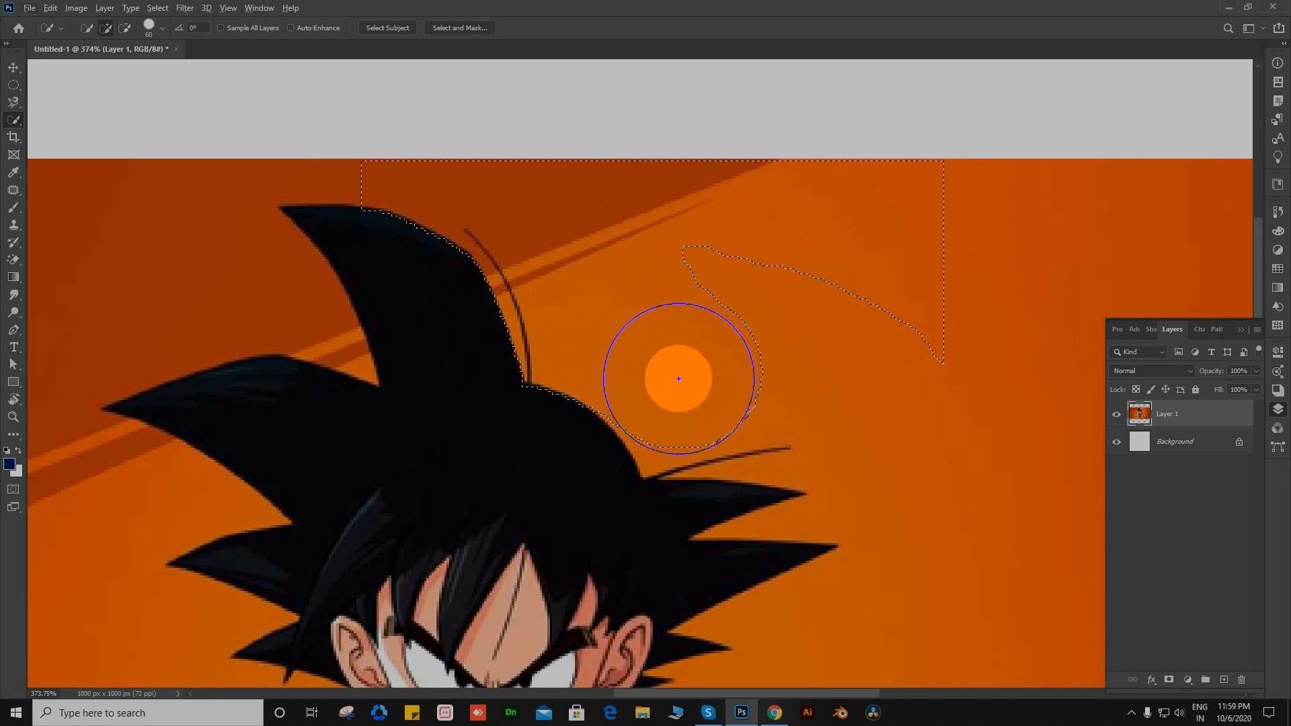
# Step: Extend the Quick Selection through the background along the right side of the hair to the shoulder, and deselect it
pyautogui.click(681, 380)
pyautogui.scroll(-1, 642, 310)
pyautogui.scroll(-3, 643, 310)
pyautogui.moveTo(686, 296)
pyautogui.mouseDown()
pyautogui.moveTo(792, 364)
pyautogui.moveTo(688, 345)
pyautogui.moveTo(764, 374)
pyautogui.moveTo(792, 415)
pyautogui.moveTo(721, 360)
pyautogui.moveTo(665, 350)
pyautogui.moveTo(781, 400)
pyautogui.moveTo(812, 461)
pyautogui.moveTo(764, 494)
pyautogui.moveTo(742, 488)
pyautogui.moveTo(774, 486)
pyautogui.moveTo(784, 436)
pyautogui.mouseUp()
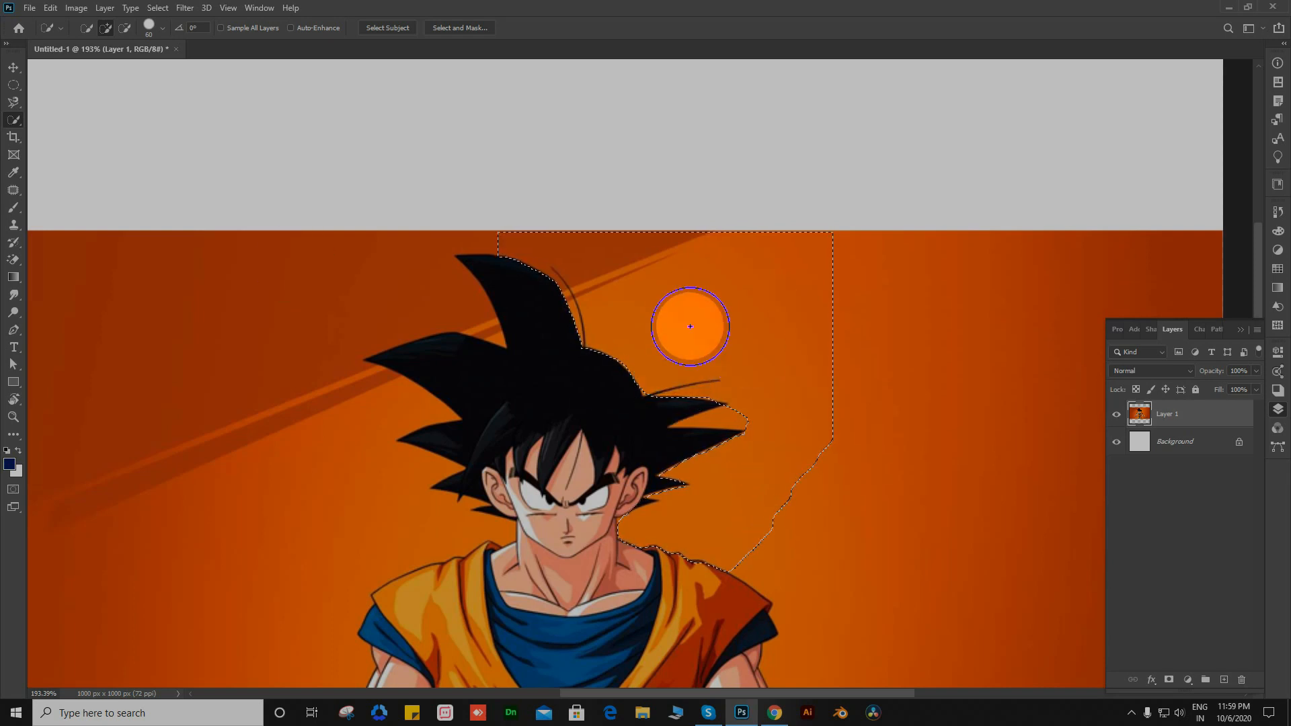
pyautogui.scroll(-3, 684, 313)
pyautogui.scroll(-1, 683, 313)
pyautogui.scroll(4, 686, 311)
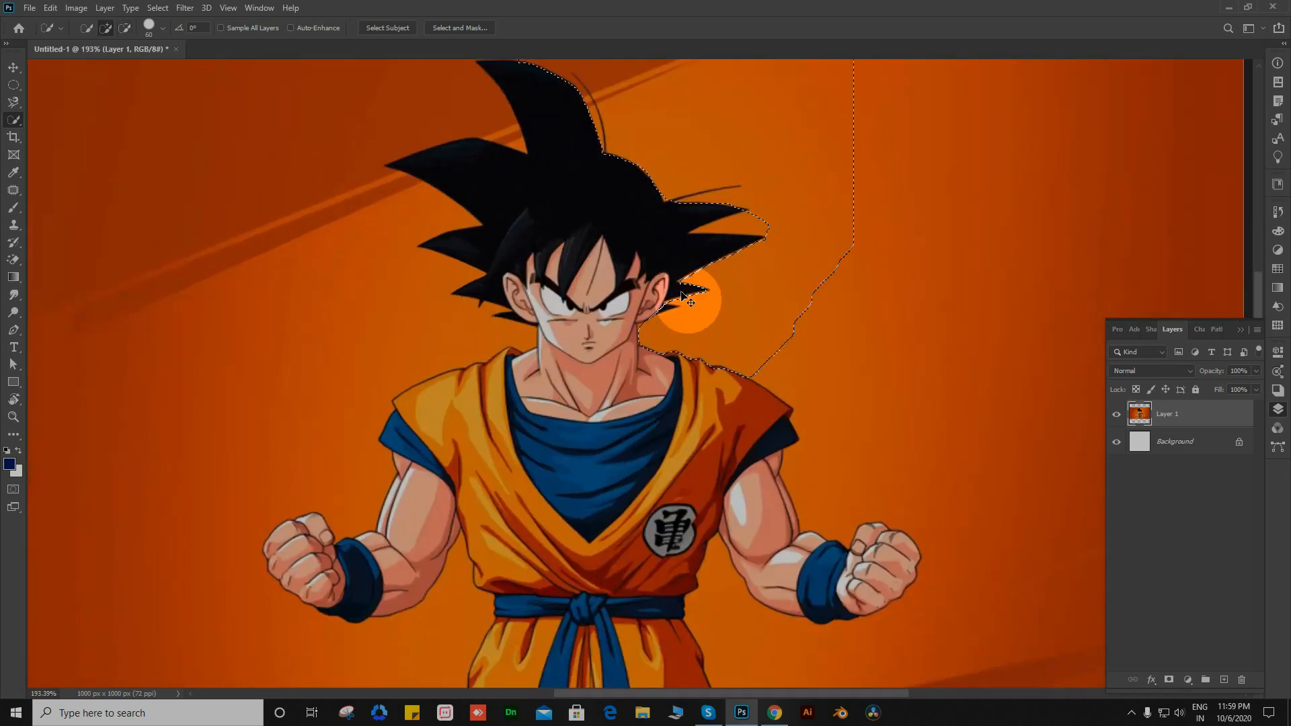
# Step: Select the bright orange background to the right of the character's head and shoulder with the Magic Wand
pyautogui.rightClick(15, 125)
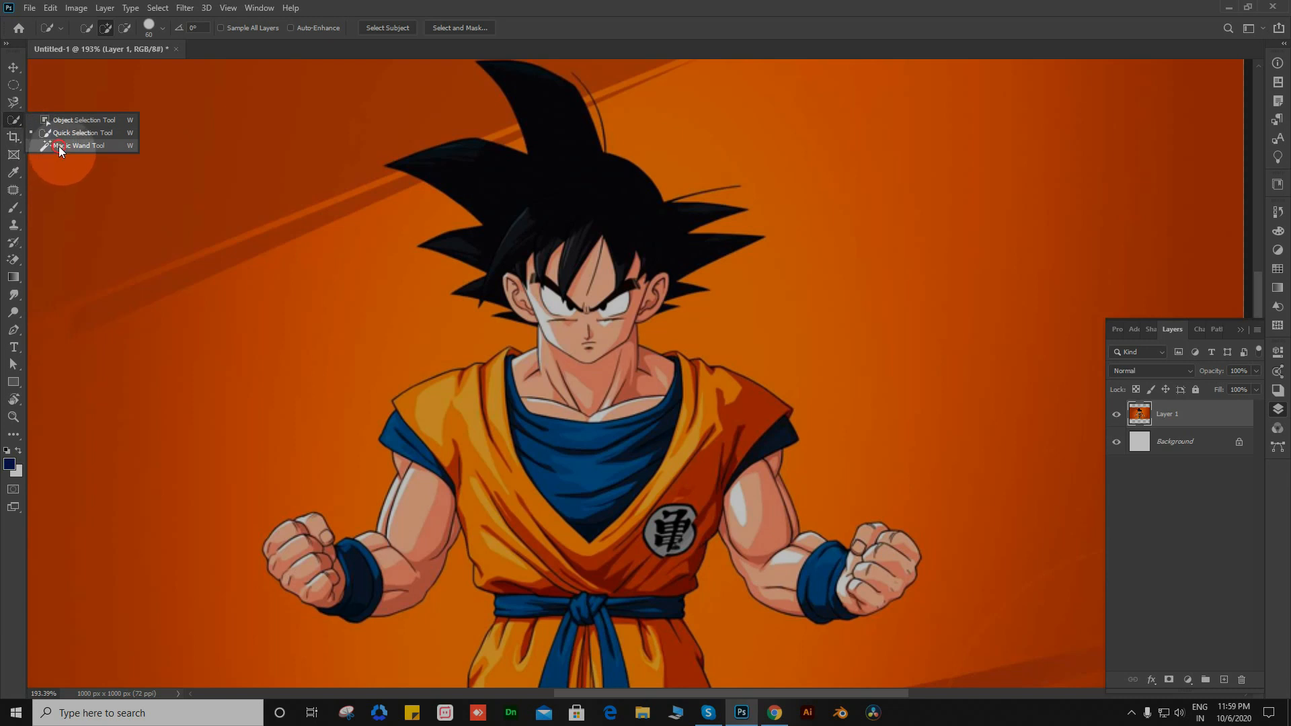
pyautogui.click(58, 147)
pyautogui.scroll(-3, 592, 293)
pyautogui.click(733, 214)
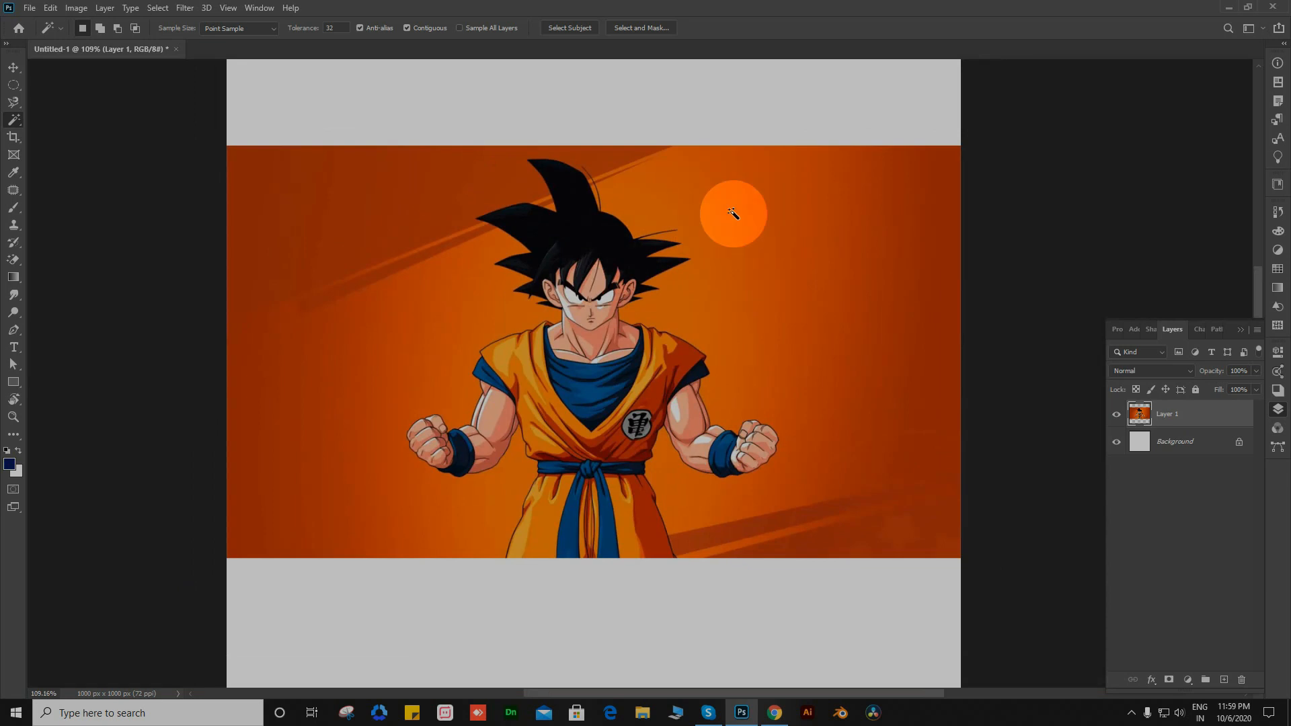
pyautogui.scroll(2, 731, 210)
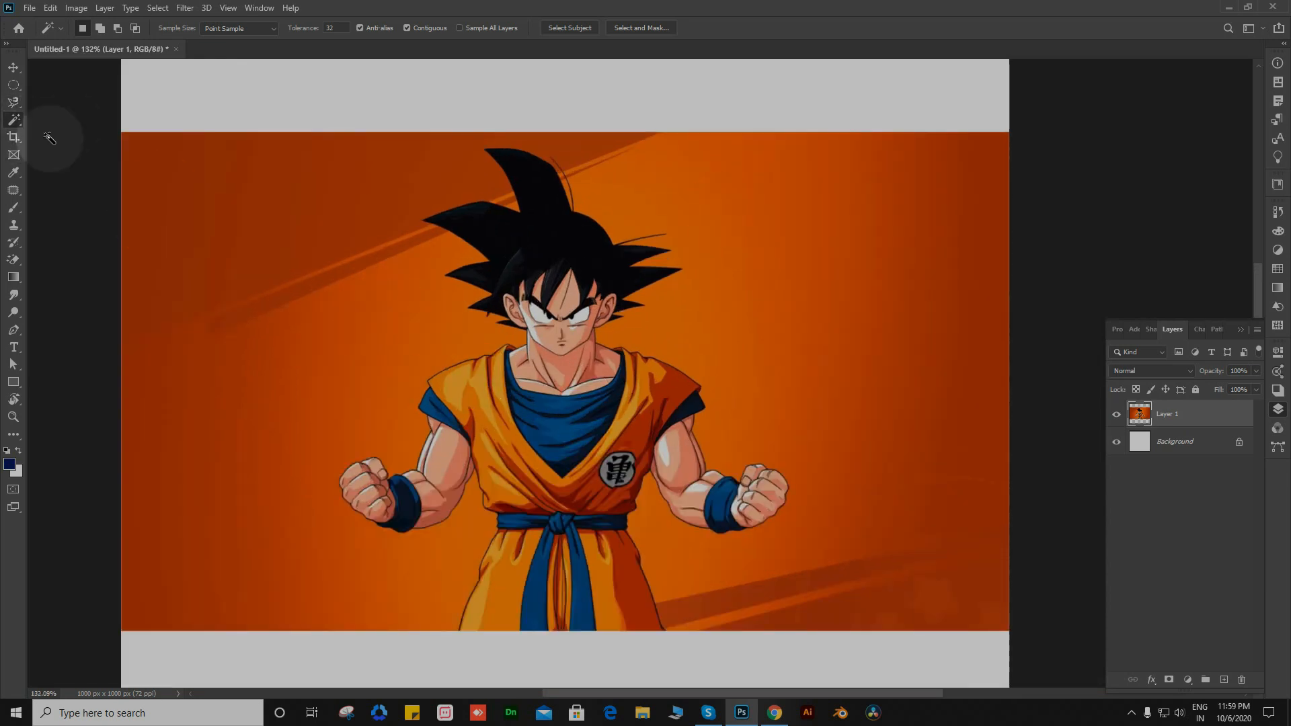
pyautogui.rightClick(14, 121)
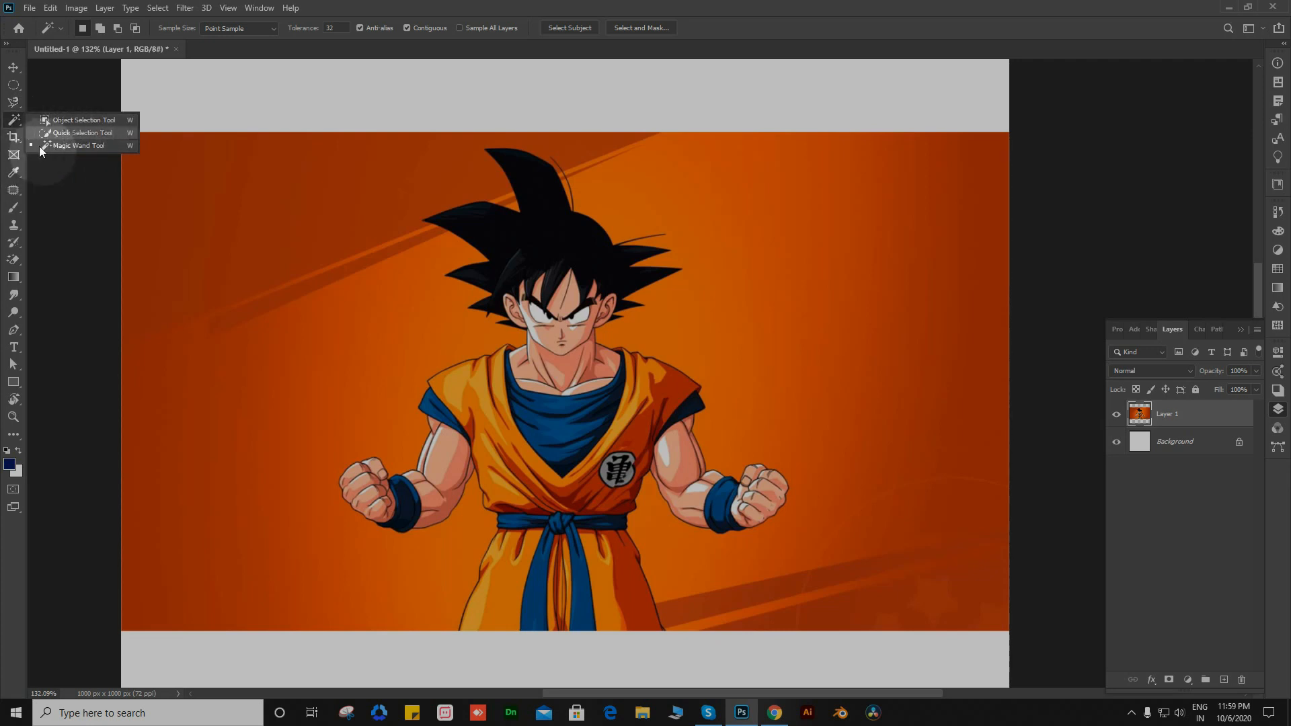
pyautogui.click(57, 145)
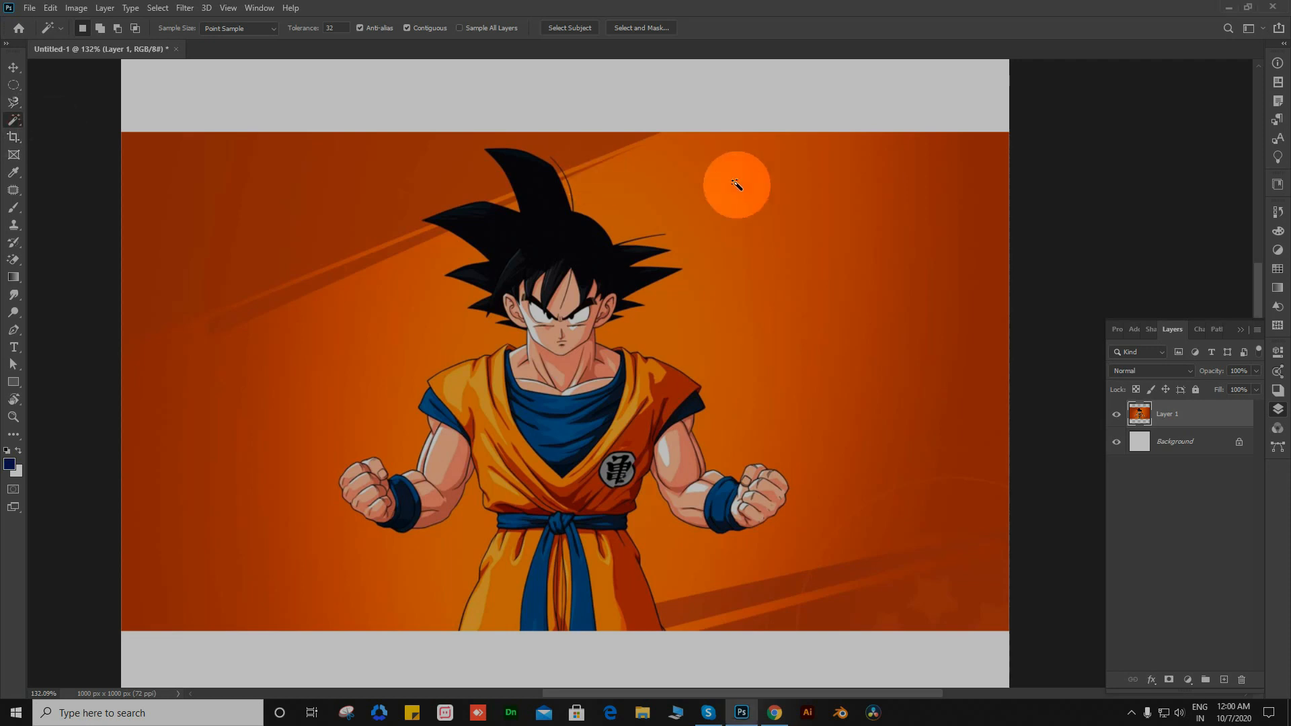
pyautogui.click(651, 195)
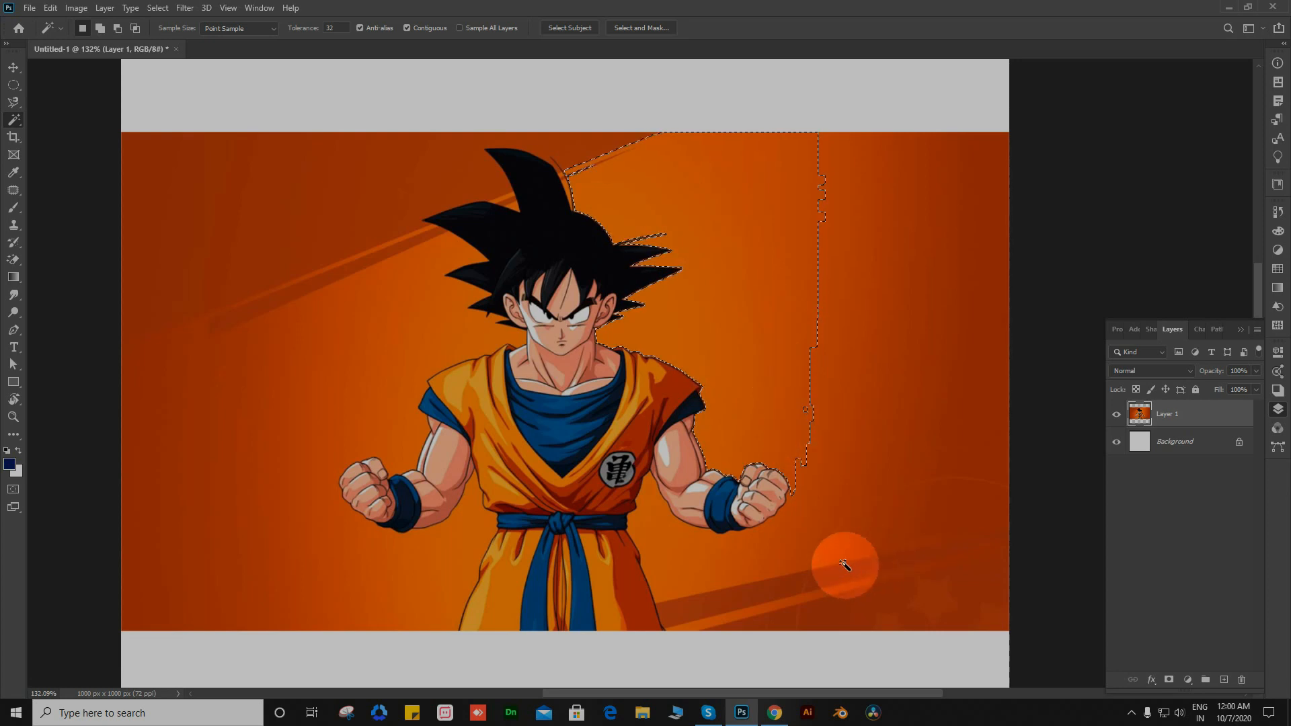
# Step: Select the background below the right arm with the Magic Wand, and add the areas right of, above and left of the character
pyautogui.click(663, 537)
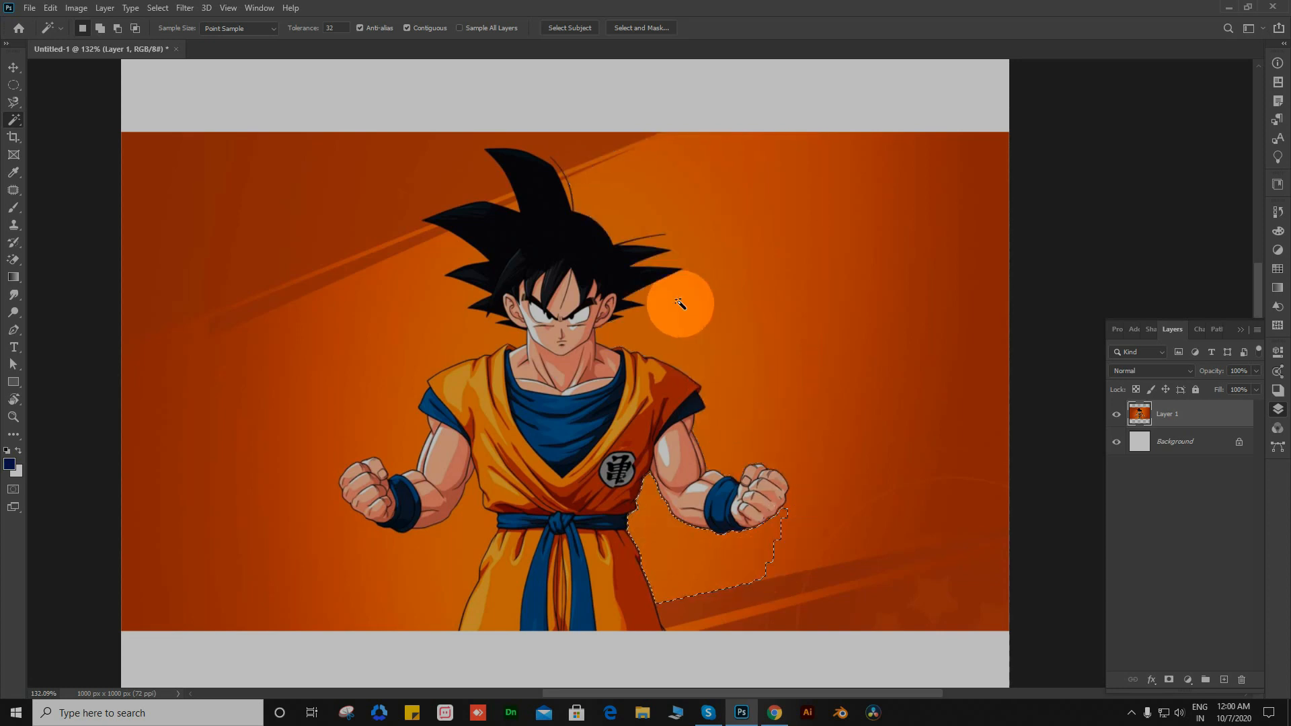
pyautogui.keyDown('shift'); pyautogui.click(711, 339); pyautogui.keyUp('shift')
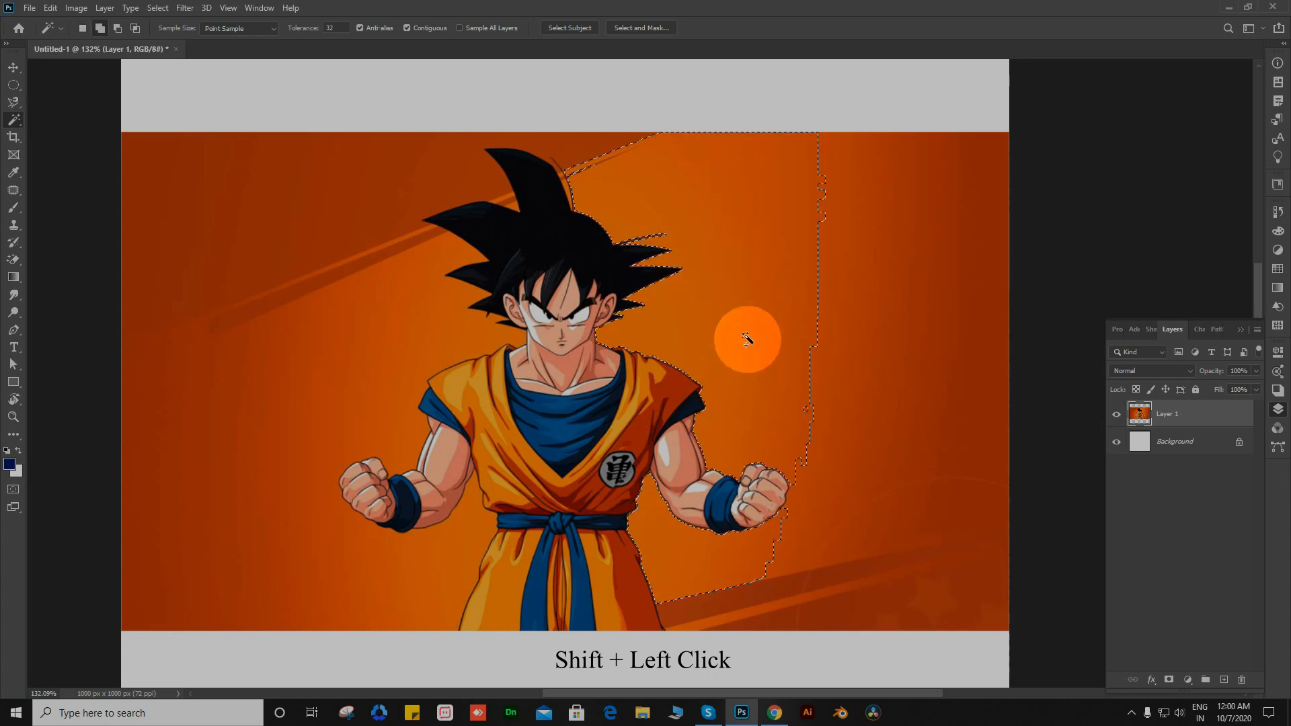
pyautogui.keyDown('shift'); pyautogui.click(569, 148); pyautogui.keyUp('shift')
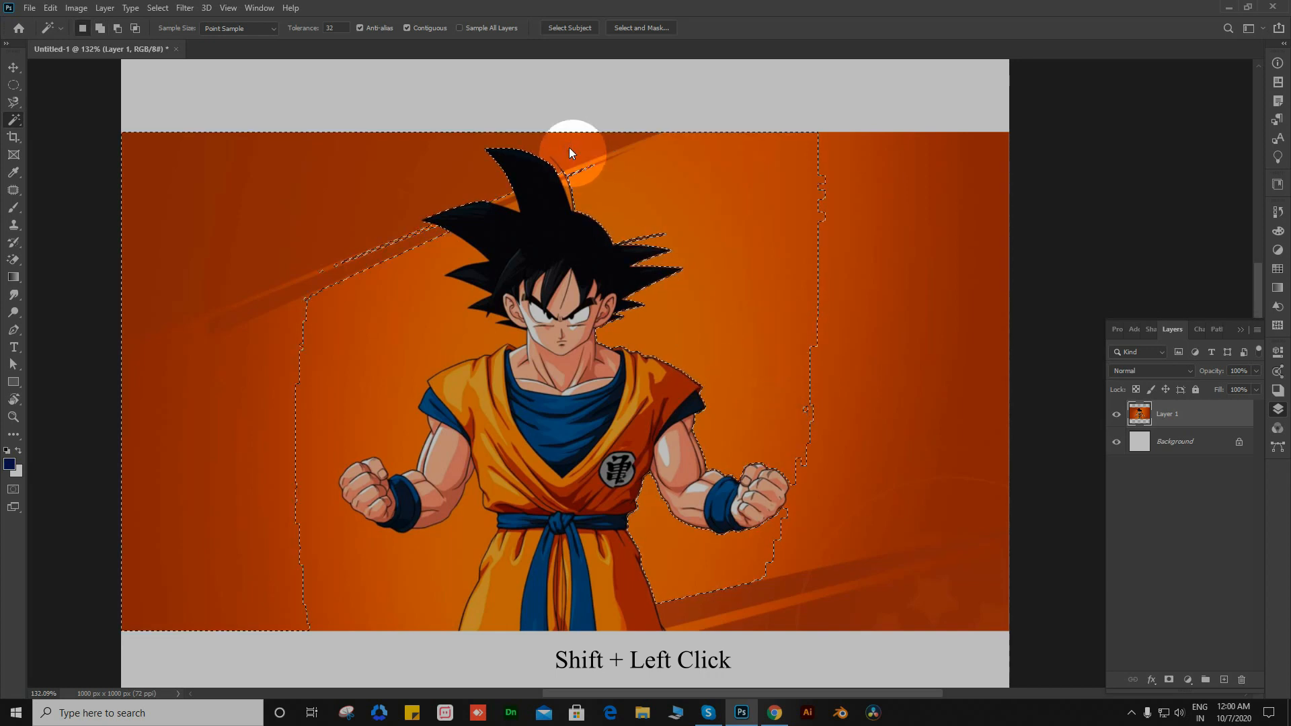
pyautogui.keyDown('shift'); pyautogui.click(407, 250); pyautogui.keyUp('shift')
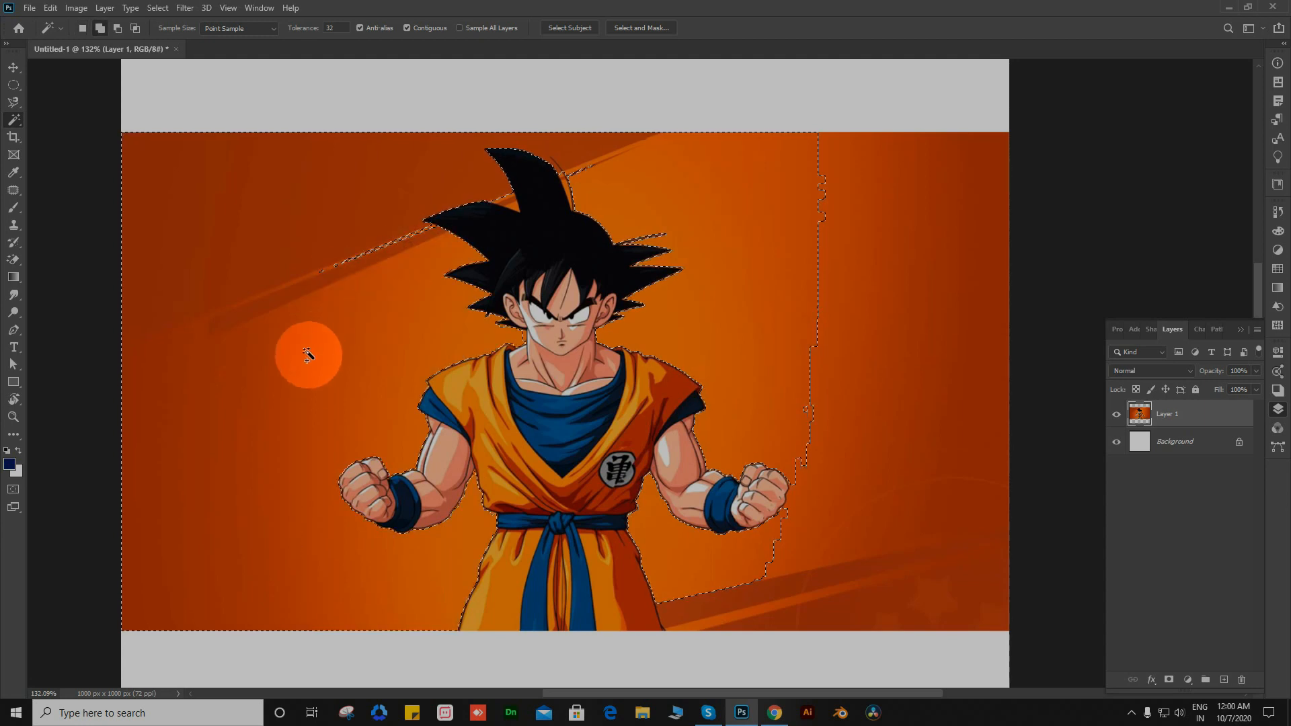
pyautogui.keyDown('shift'); pyautogui.click(372, 254); pyautogui.keyUp('shift')
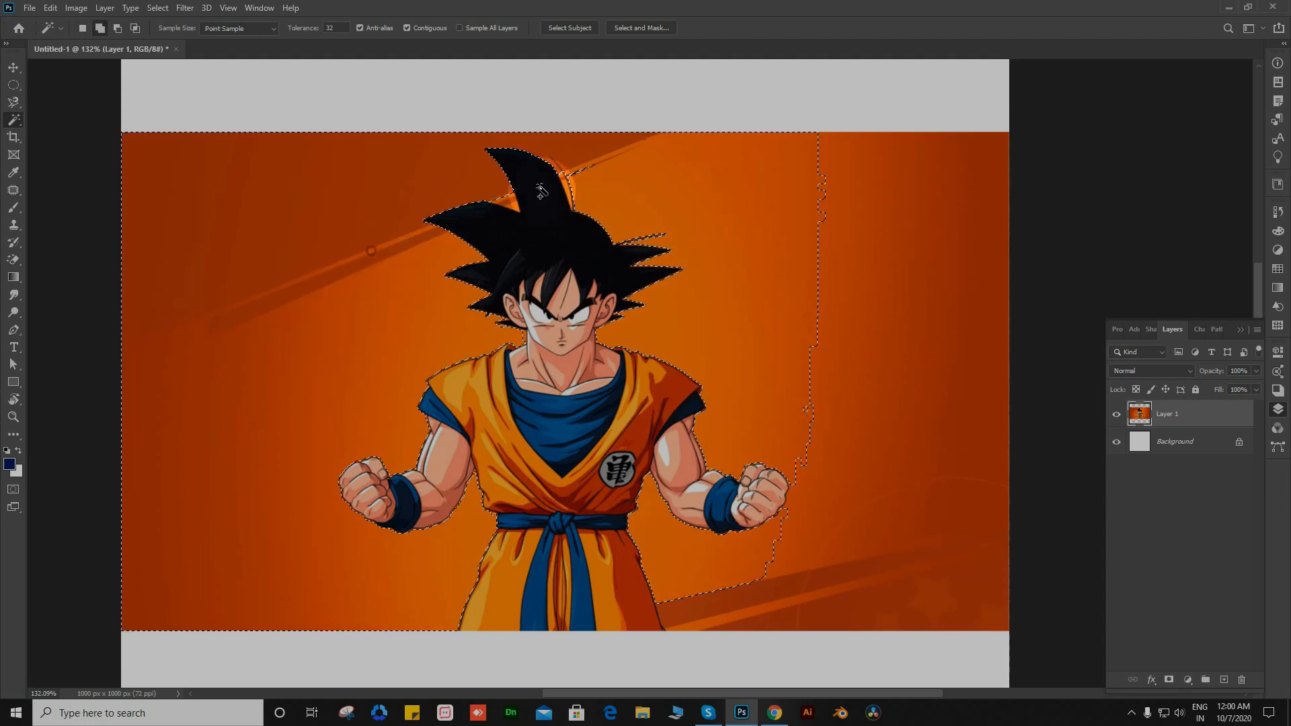
# Step: Add the far-right background and the remaining diagonal stripes to the Magic Wand selection, and deselect the completed background
pyautogui.keyDown('shift'); pyautogui.click(612, 202); pyautogui.keyUp('shift')
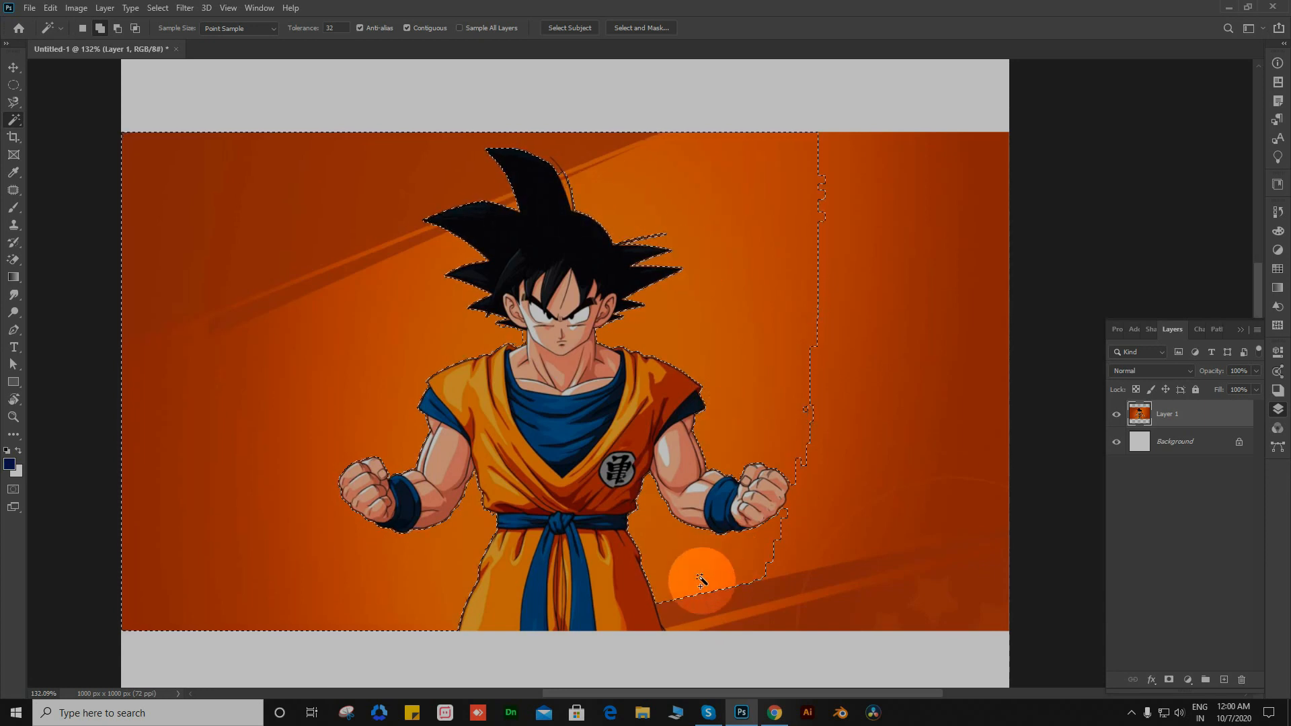
pyautogui.keyDown('shift'); pyautogui.click(729, 614); pyautogui.keyUp('shift')
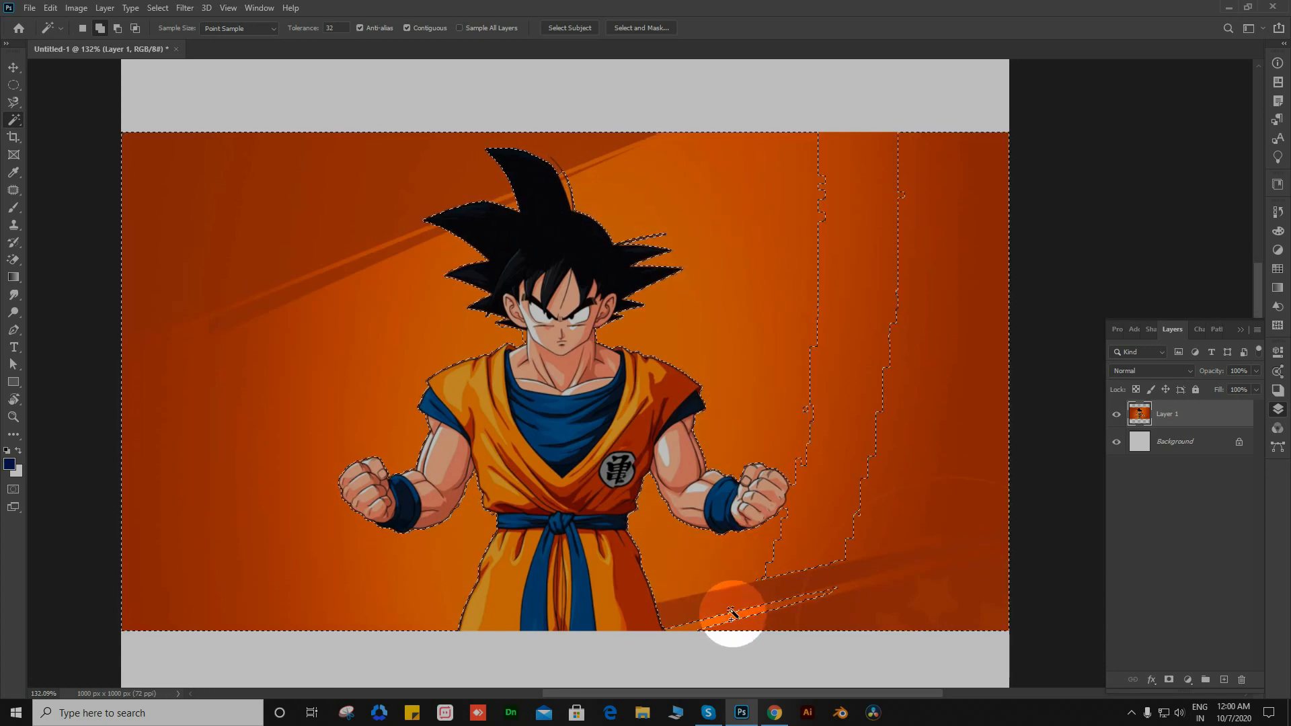
pyautogui.keyDown('shift'); pyautogui.click(815, 618); pyautogui.keyUp('shift')
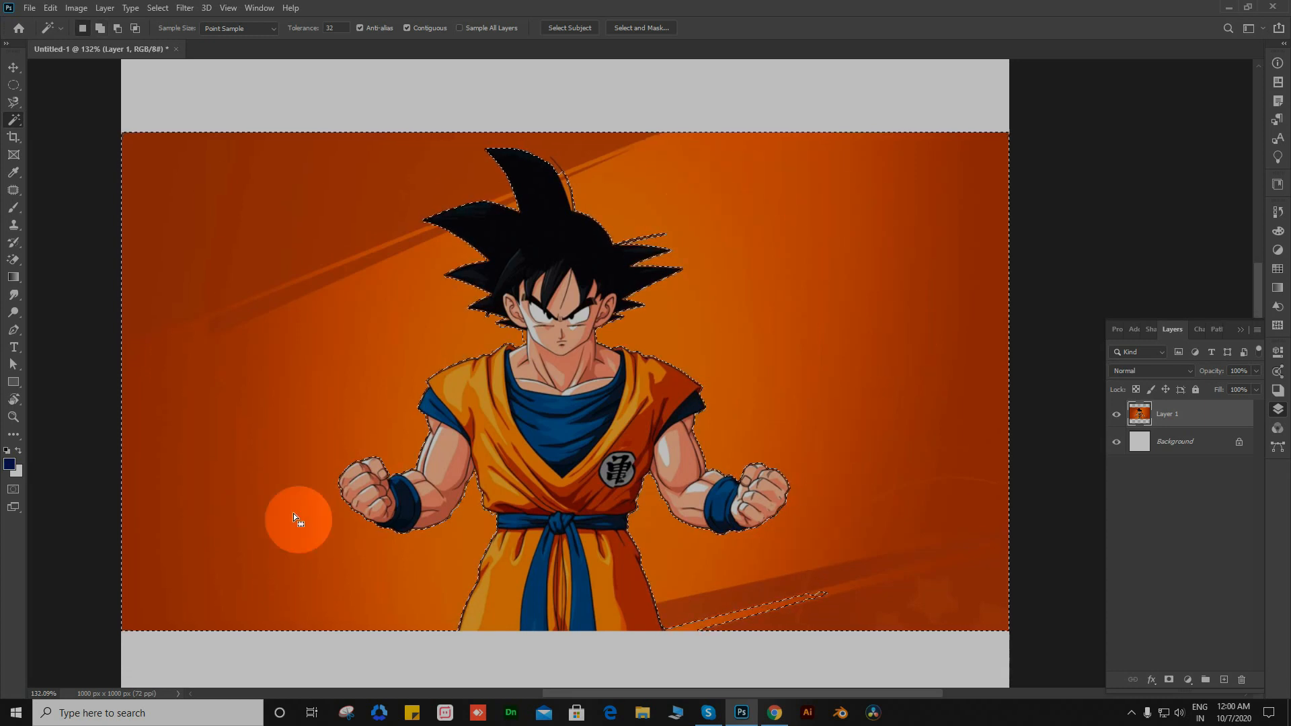
pyautogui.keyDown('shift'); pyautogui.click(747, 634); pyautogui.keyUp('shift')
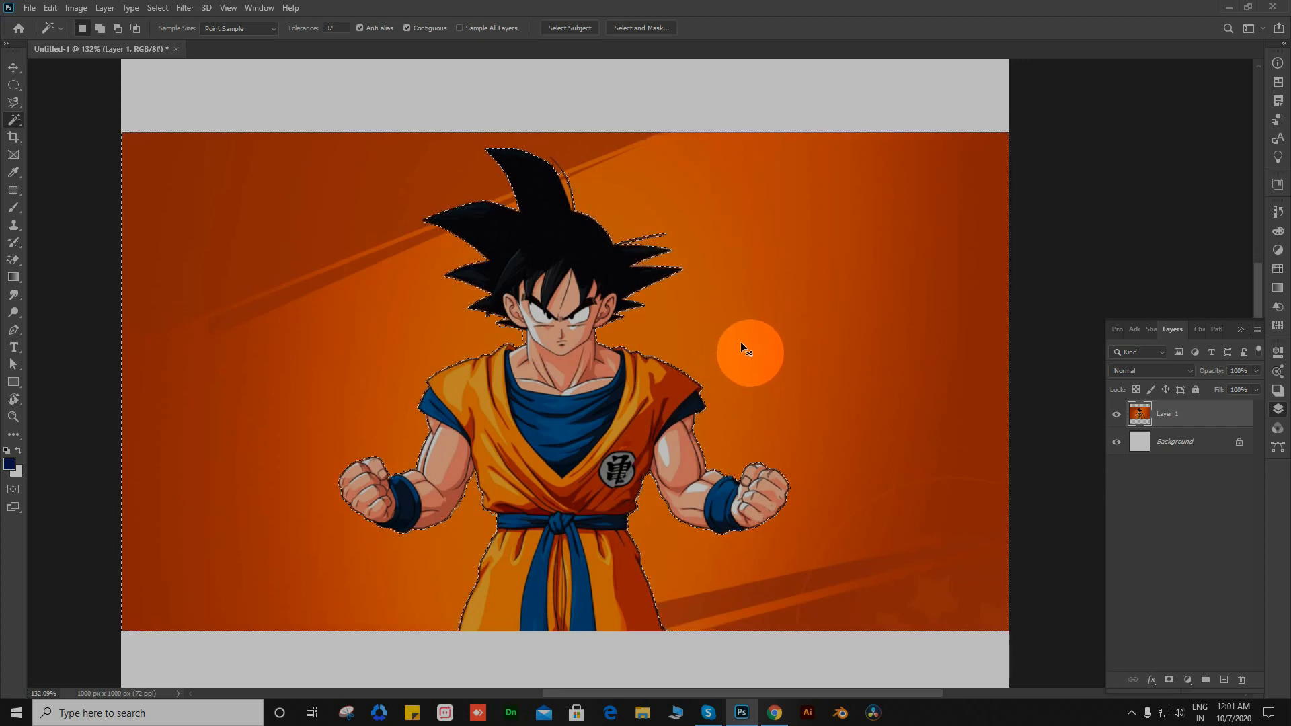
pyautogui.hotkey('ctrl', 'd')
pyautogui.press('v')
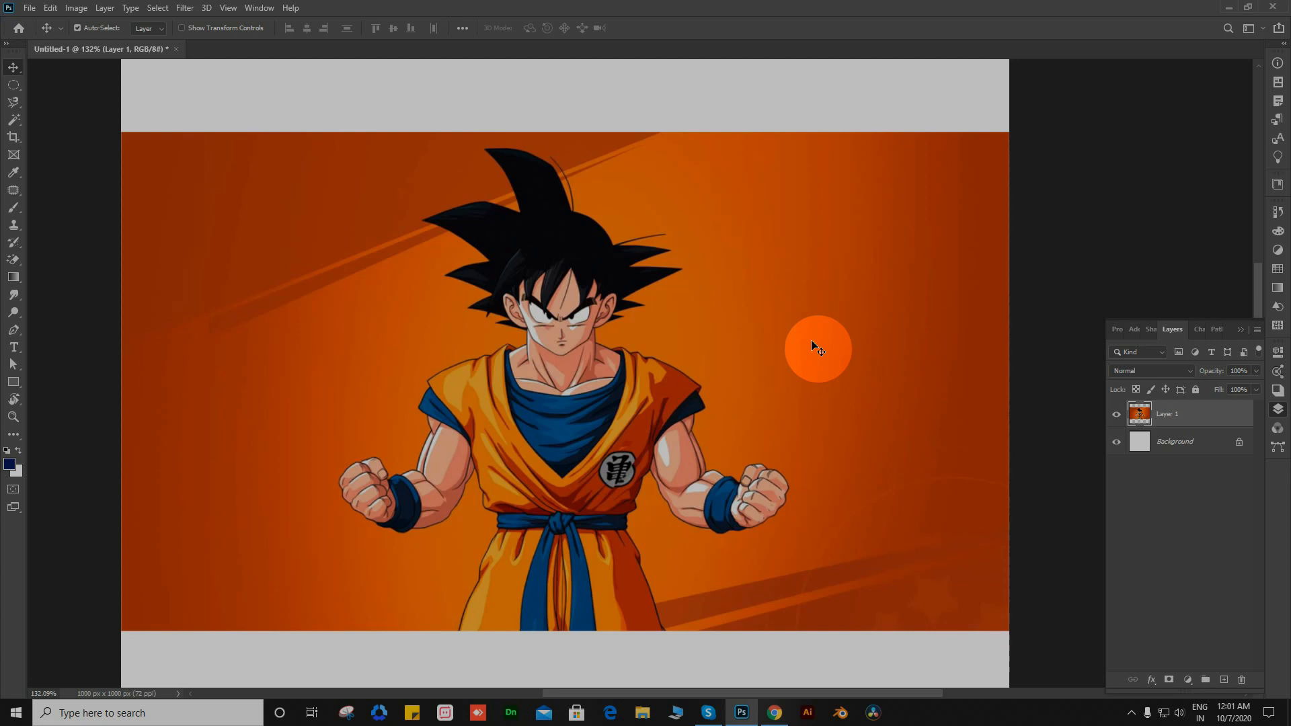
pyautogui.click(14, 120)
pyautogui.click(55, 121)
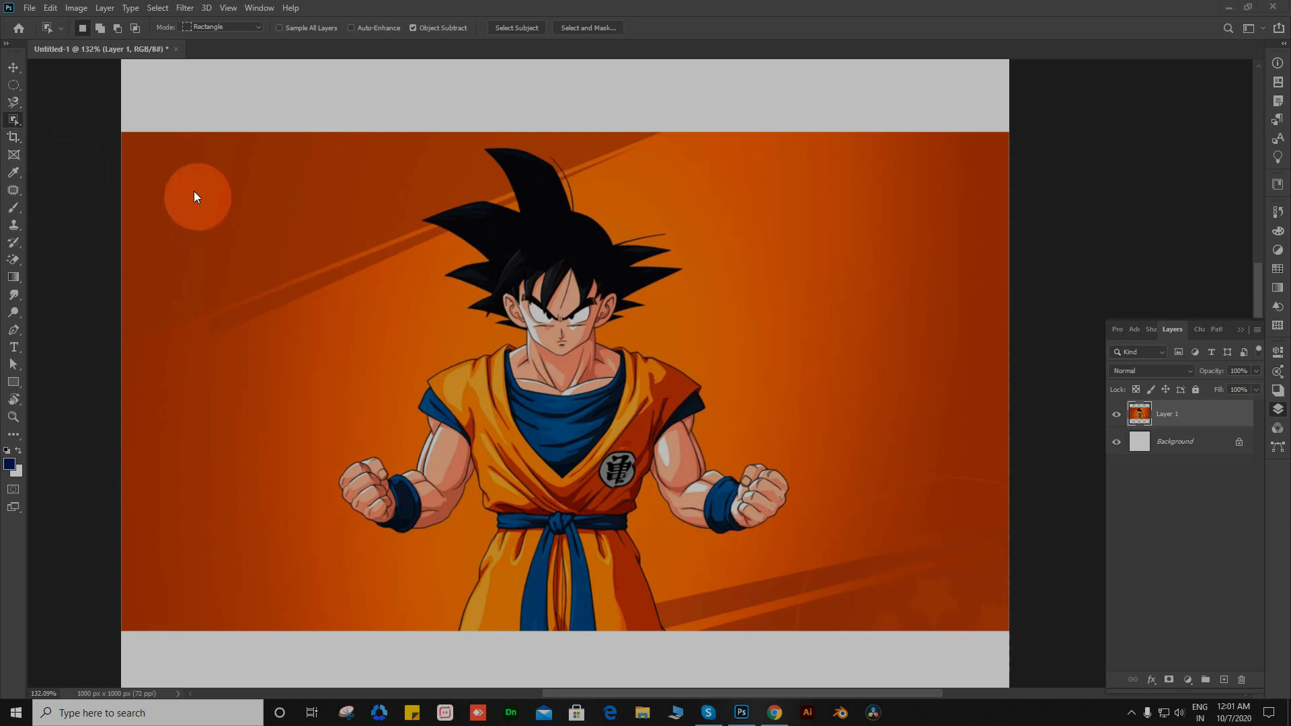
# Step: Crop the canvas to the top and bottom edges of the character image, cutting off the empty strips above and below it
pyautogui.click(13, 138)
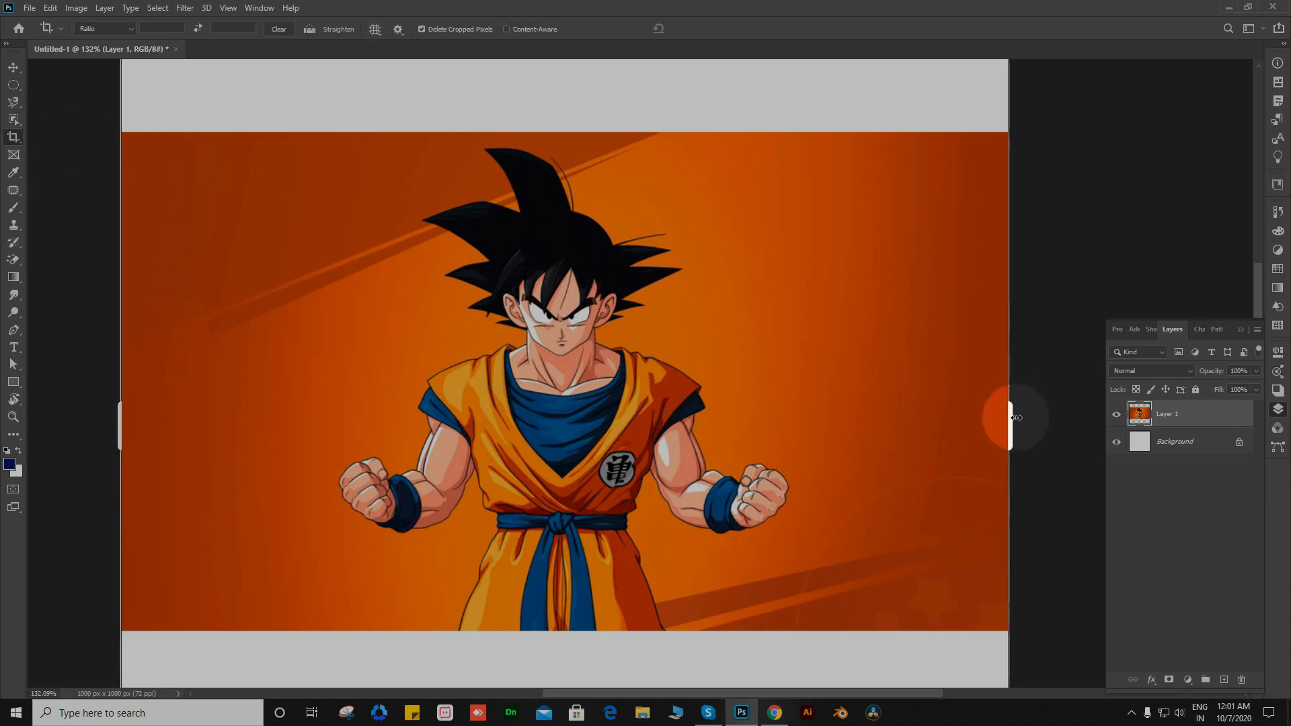
pyautogui.scroll(-5, 663, 187)
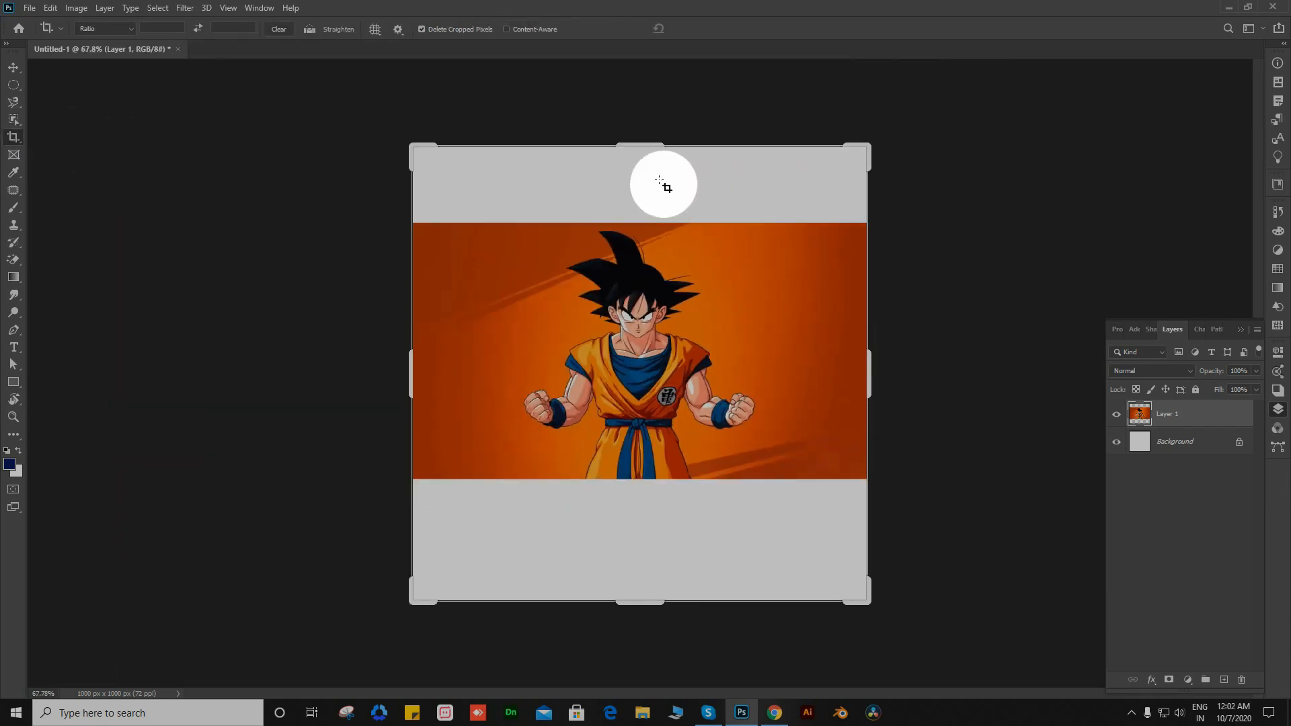
pyautogui.scroll(4, 634, 138)
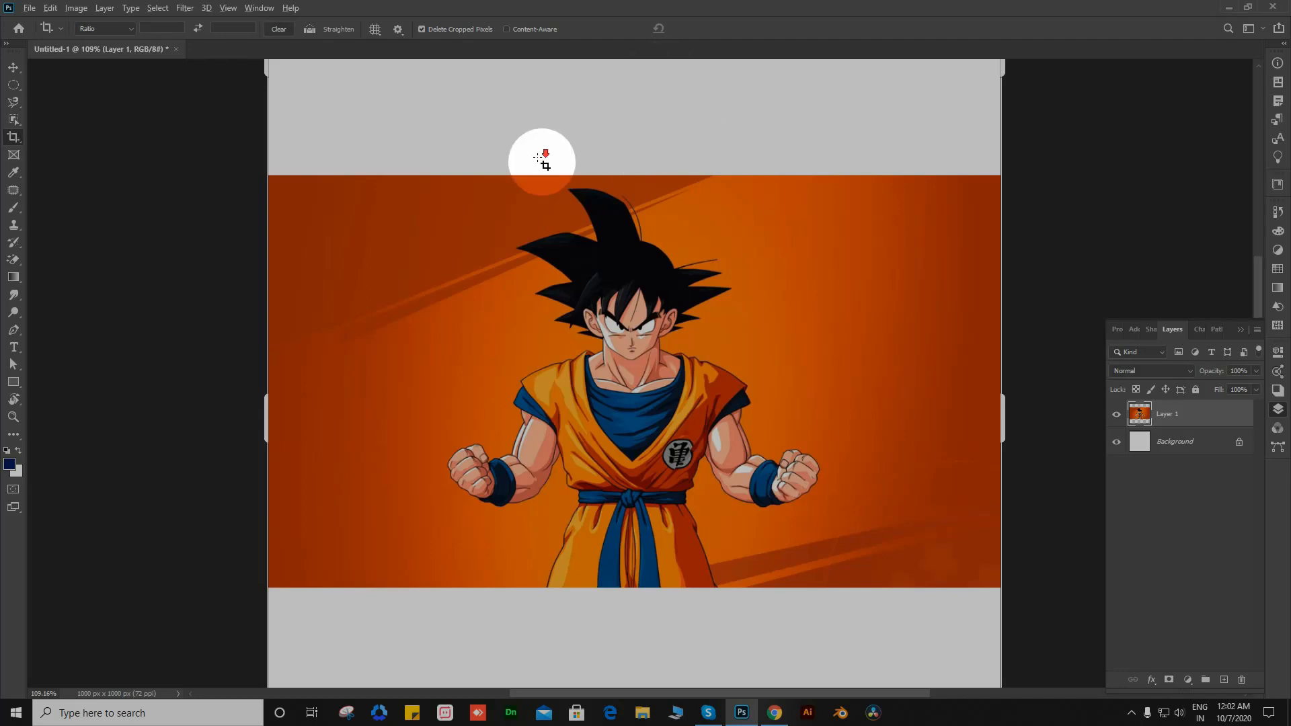
pyautogui.scroll(-2, 542, 159)
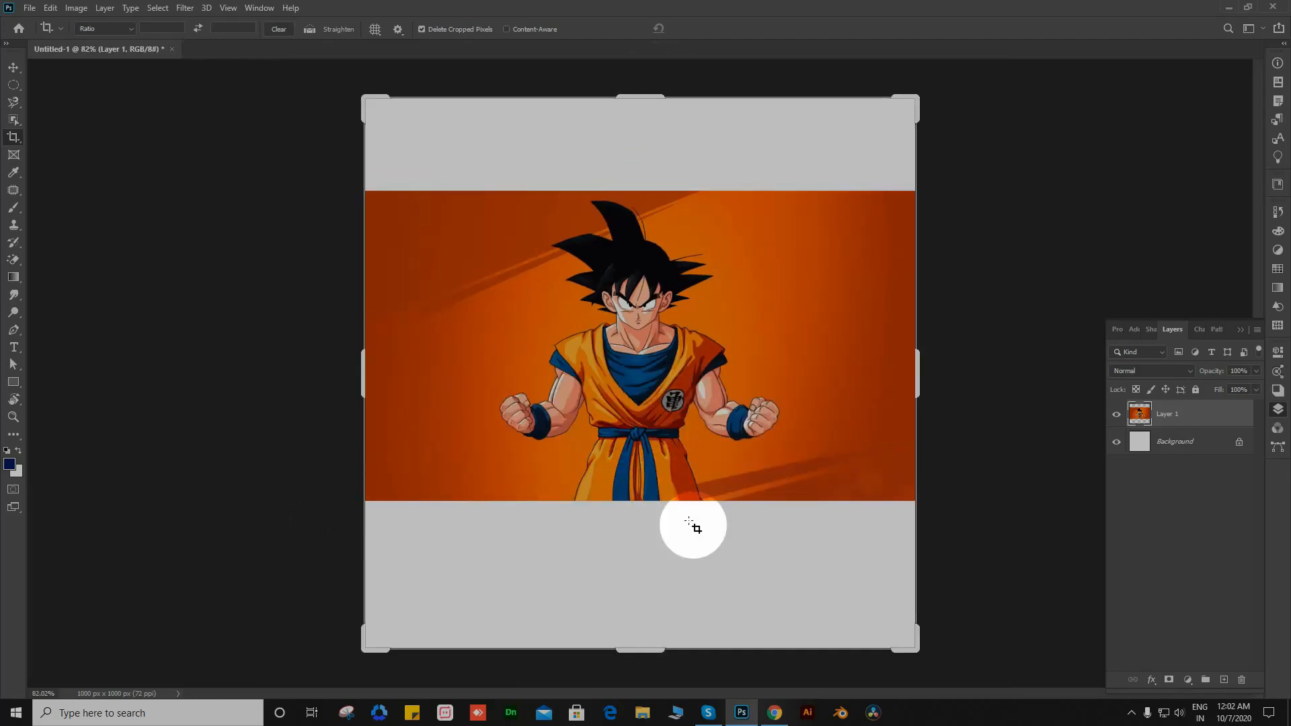
pyautogui.moveTo(640, 649); pyautogui.dragTo(645, 582)
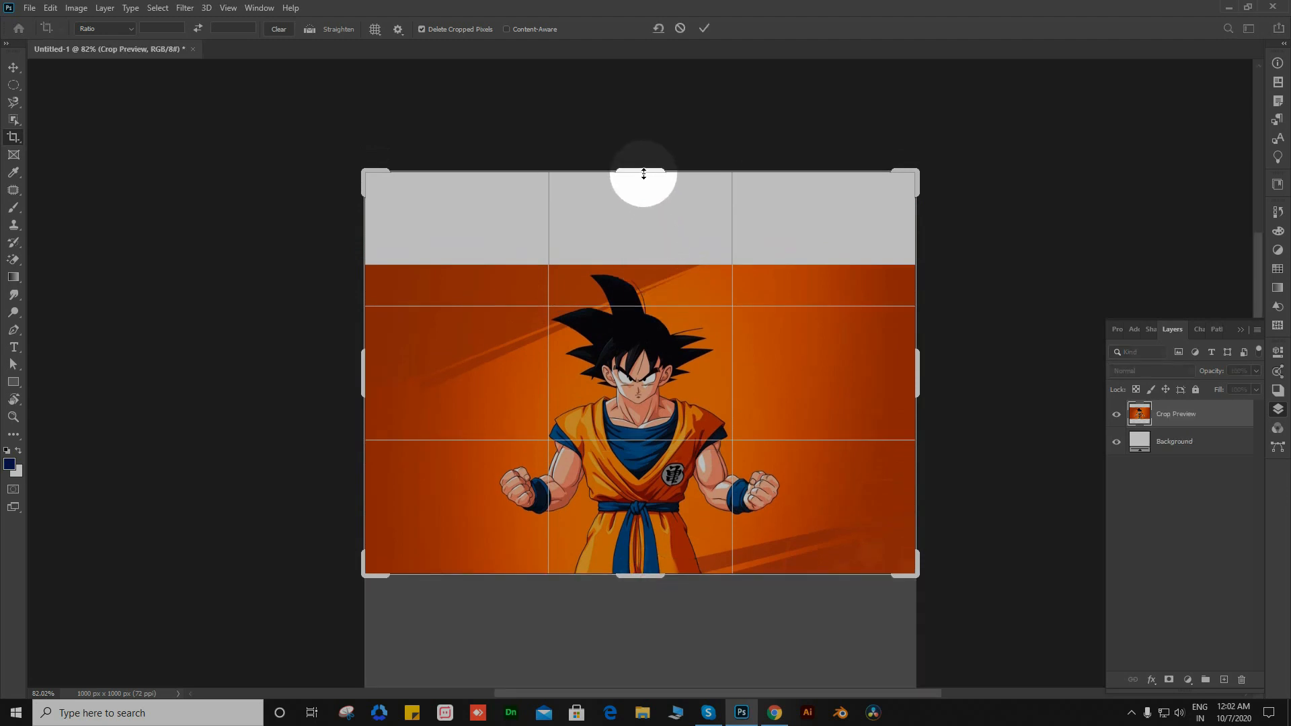
pyautogui.moveTo(641, 172); pyautogui.dragTo(640, 216)
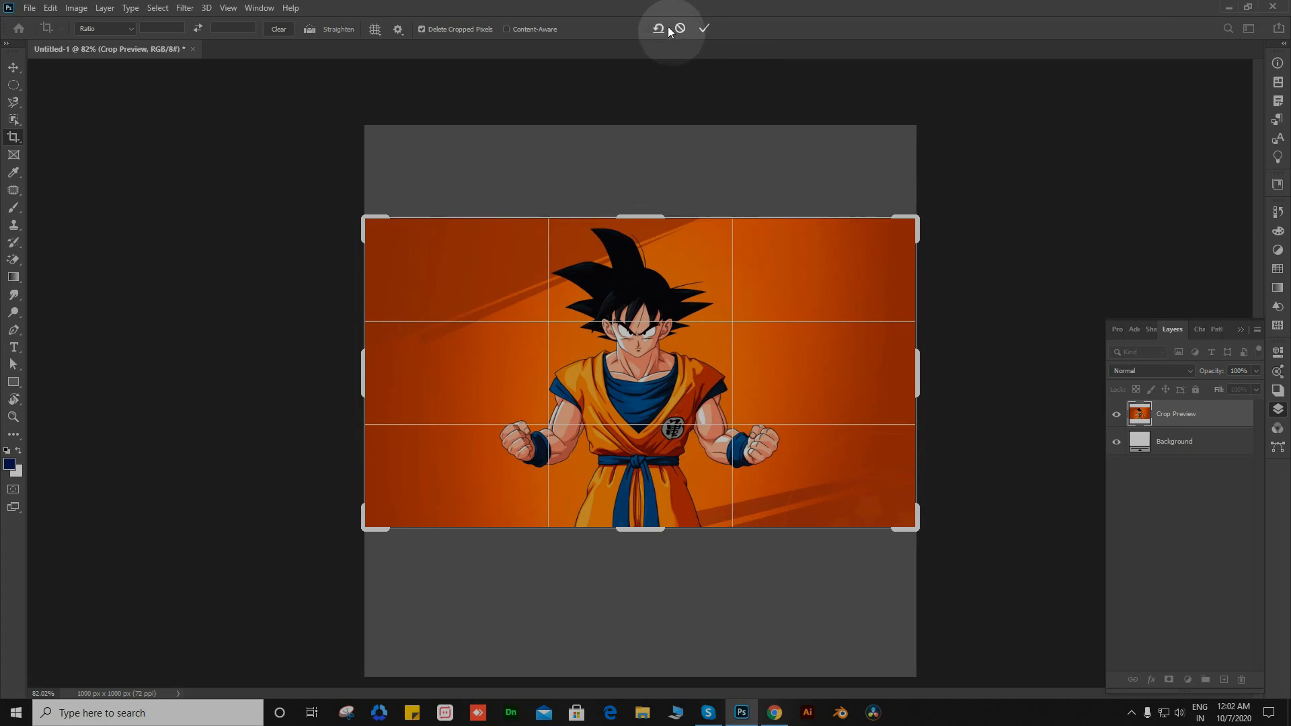
pyautogui.click(704, 28)
pyautogui.rightClick(18, 140)
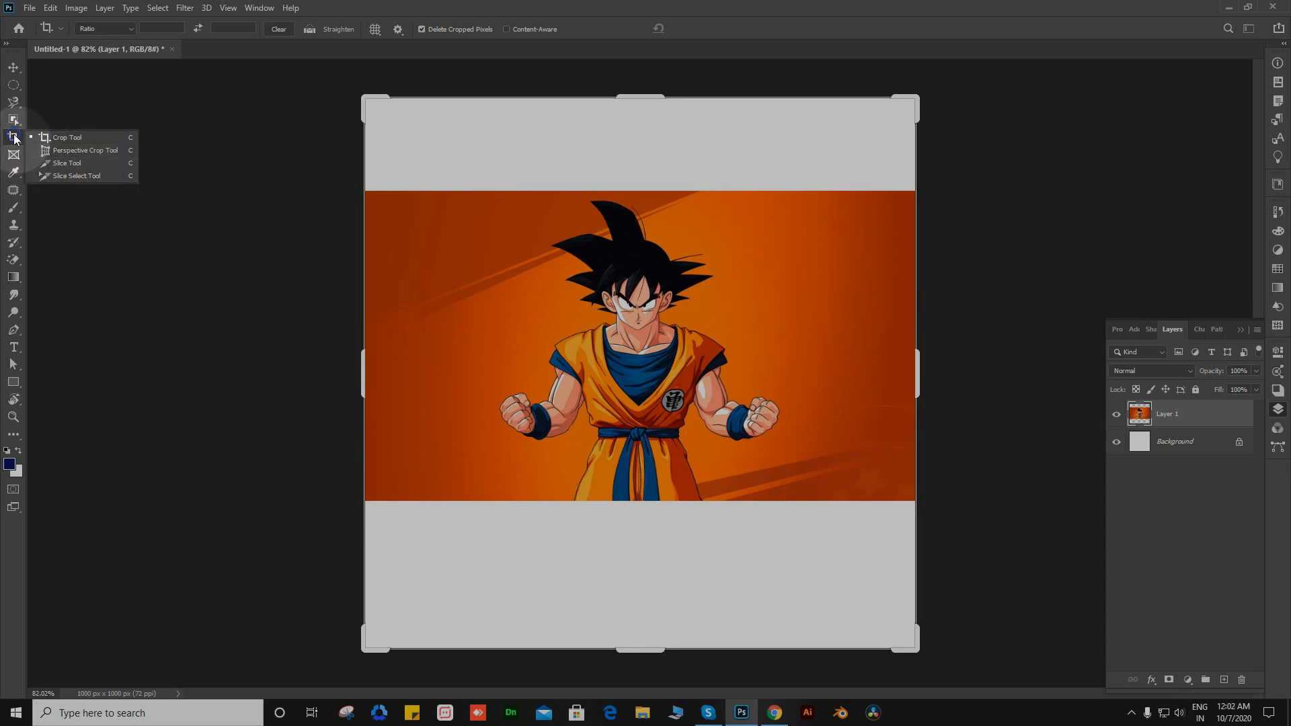
pyautogui.click(15, 139)
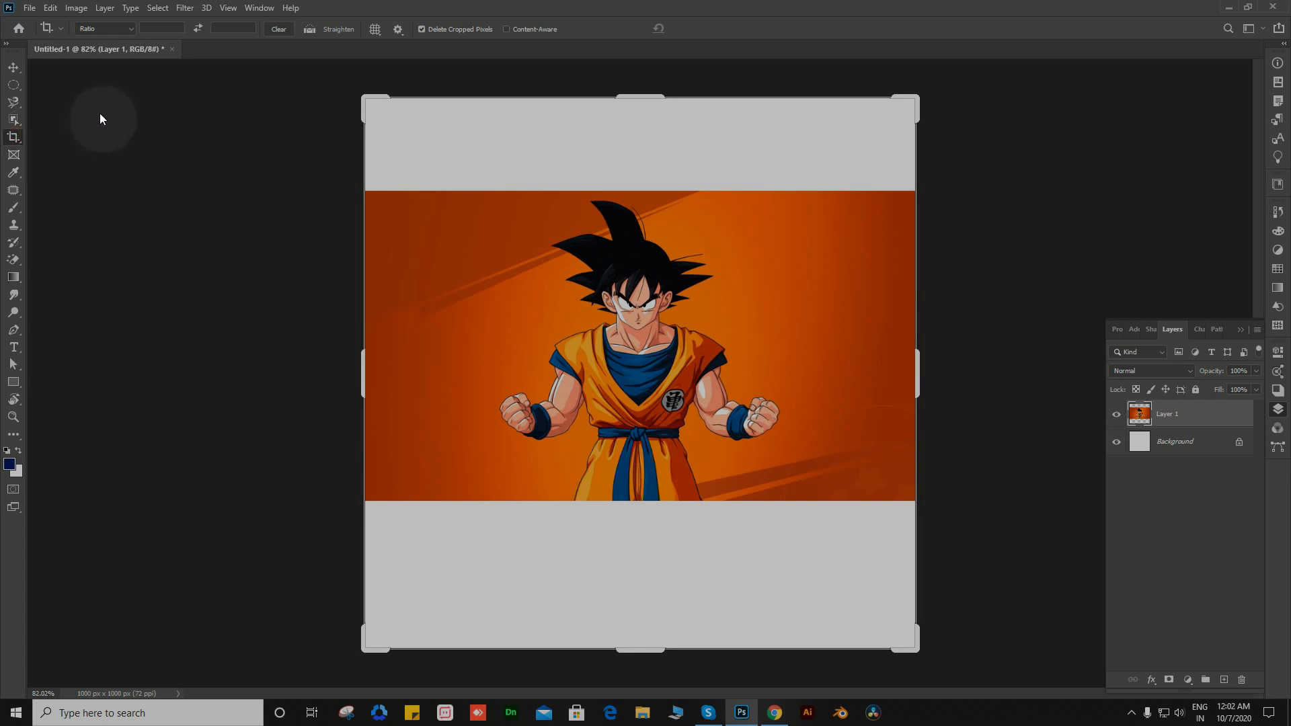
pyautogui.press('0')
pyautogui.press('v')
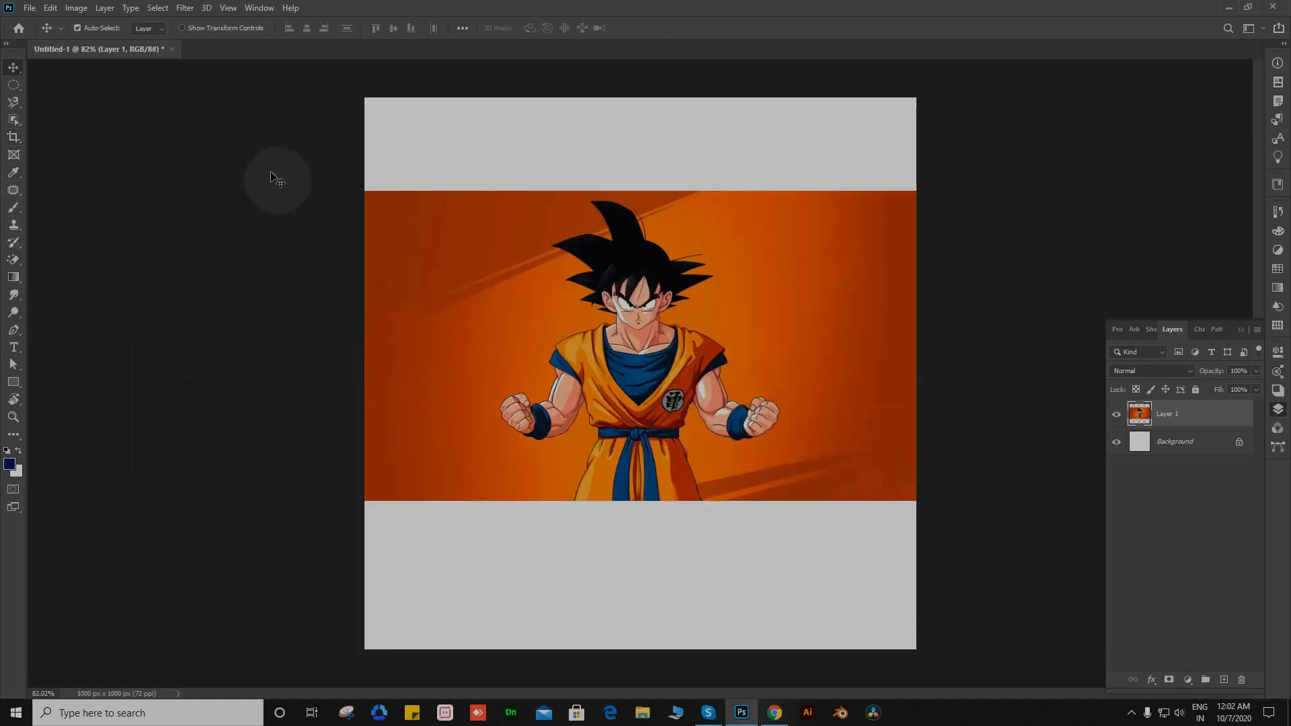
# Step: Sample the orange-red of the character's shoulder with the Eyedropper as the foreground colour
pyautogui.click(14, 173)
pyautogui.moveTo(546, 305)
pyautogui.mouseDown()
pyautogui.moveTo(443, 321)
pyautogui.moveTo(475, 343)
pyautogui.moveTo(445, 271)
pyautogui.moveTo(479, 236)
pyautogui.moveTo(557, 304)
pyautogui.mouseUp()
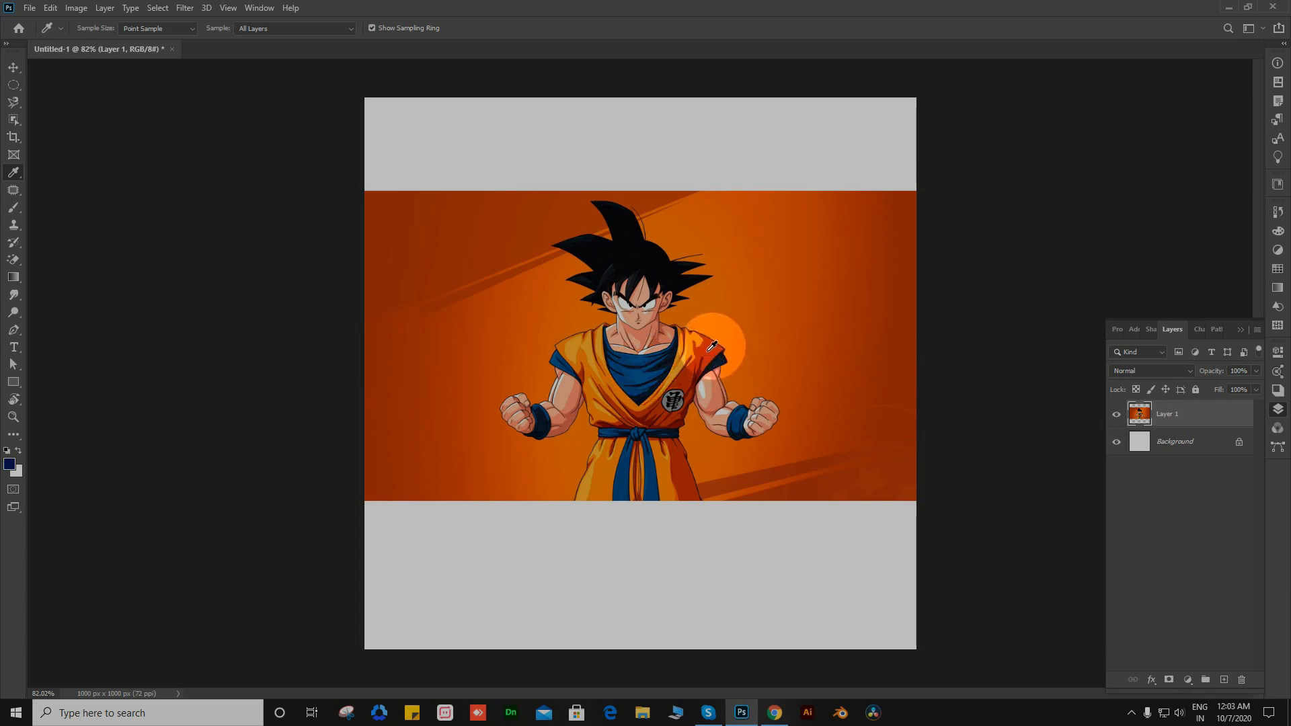
pyautogui.click(712, 346)
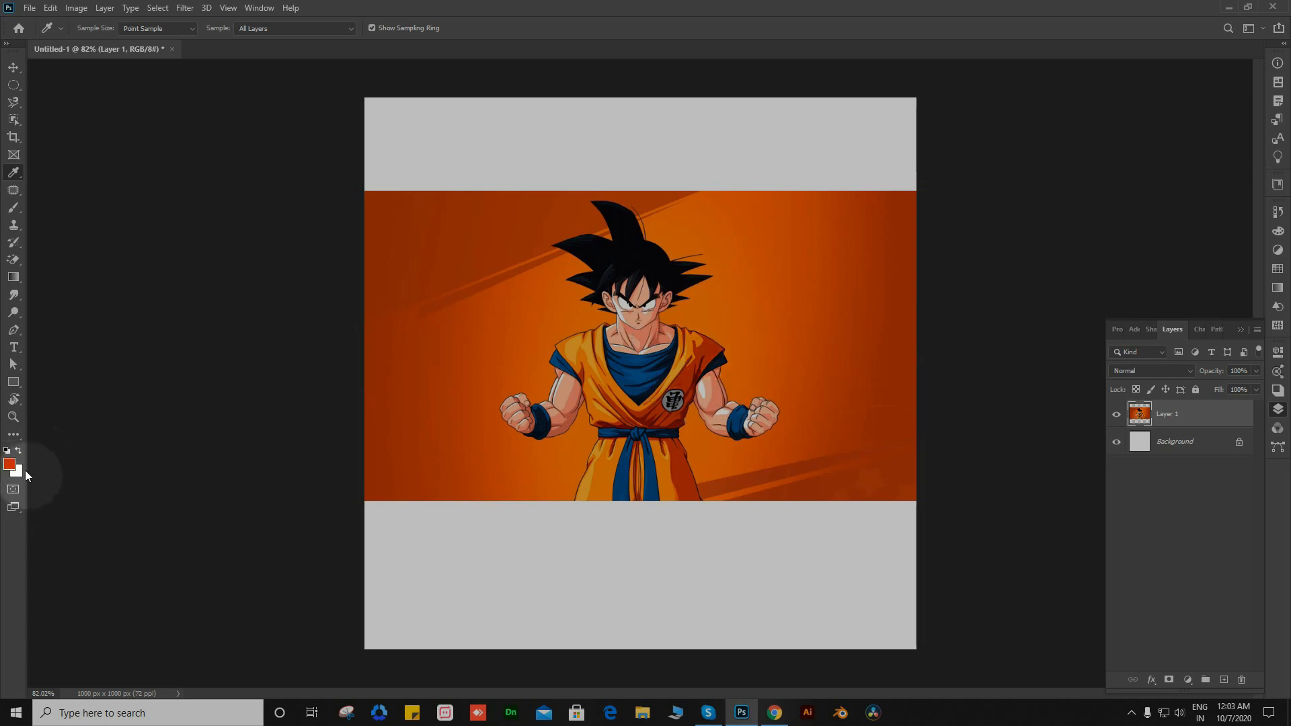
# Step: Fill the Background layer with the orange-red foreground colour, and refill it with the white background colour
pyautogui.press('v')
pyautogui.click(690, 581)
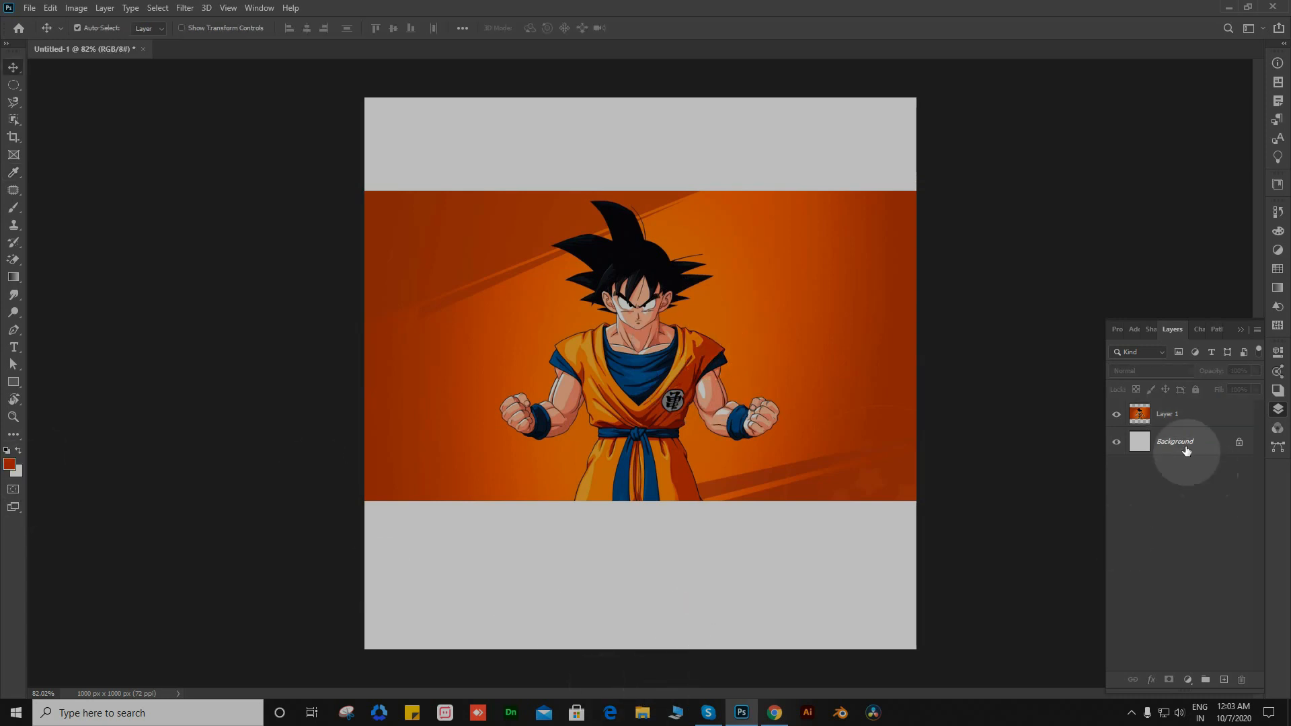
pyautogui.click(1186, 443)
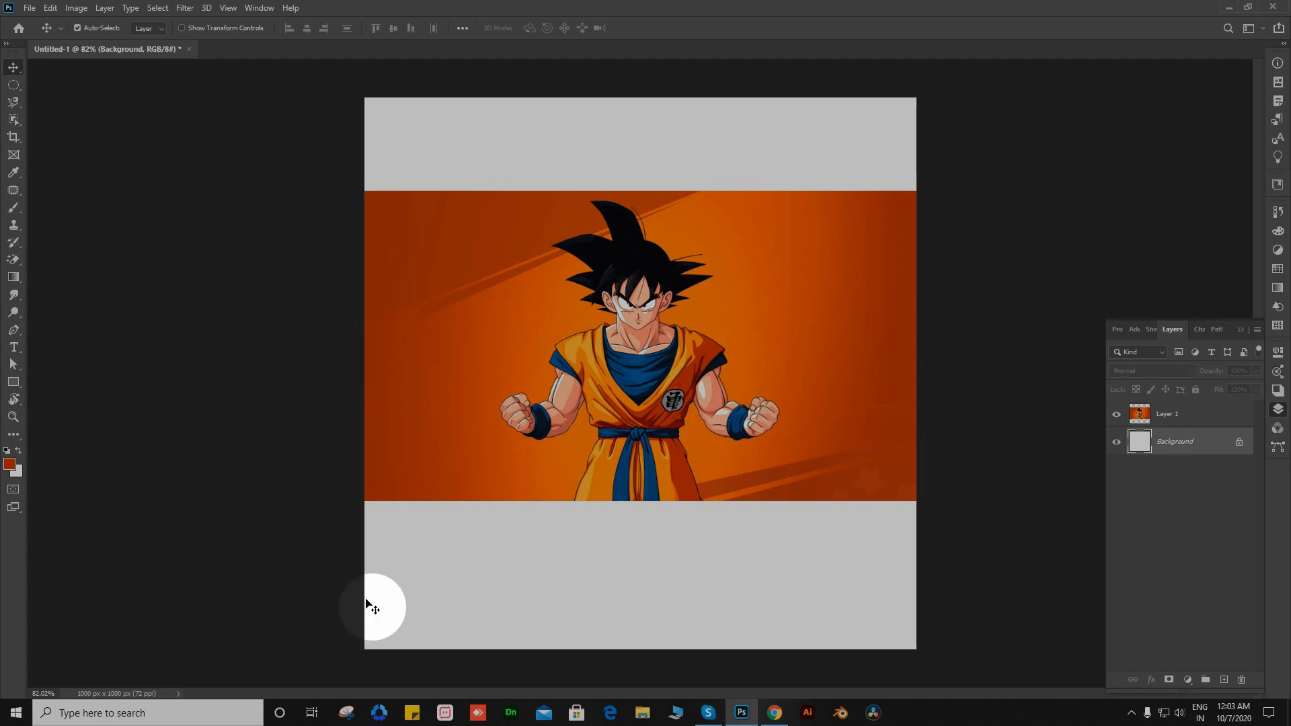
pyautogui.hotkey('alt', 'BackSpace')
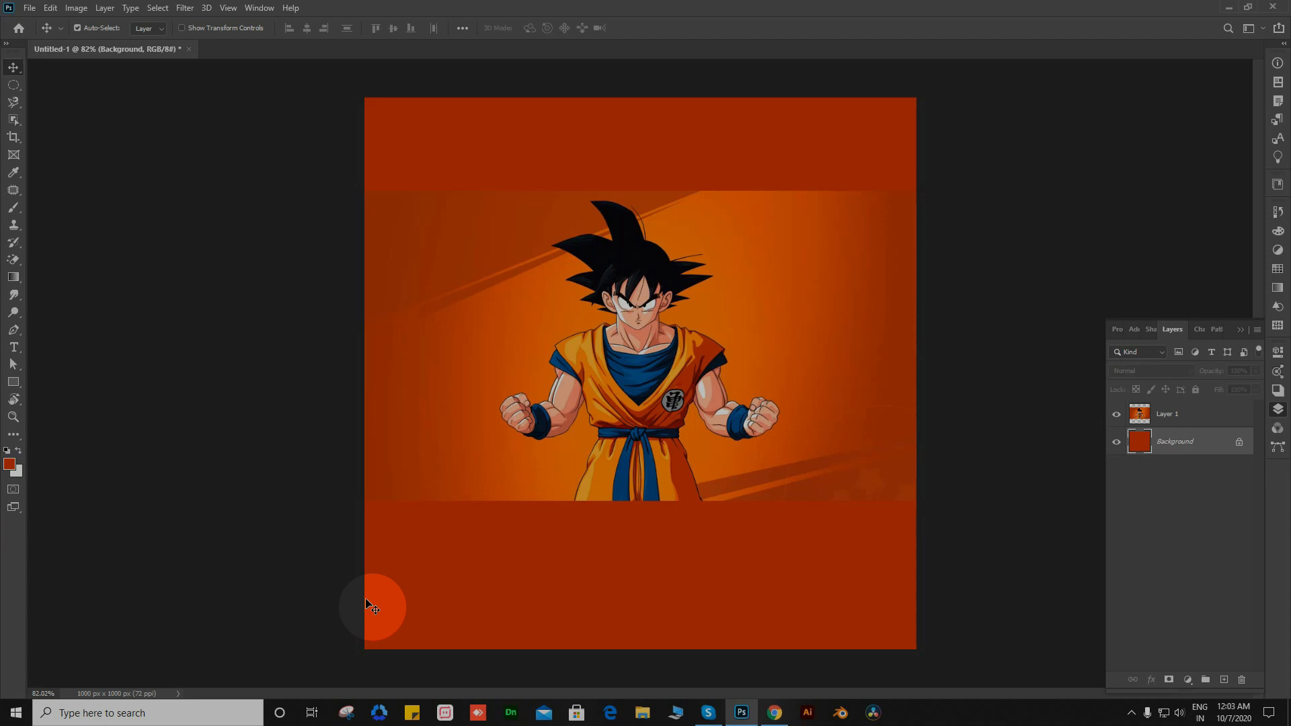
pyautogui.press('ctrl')
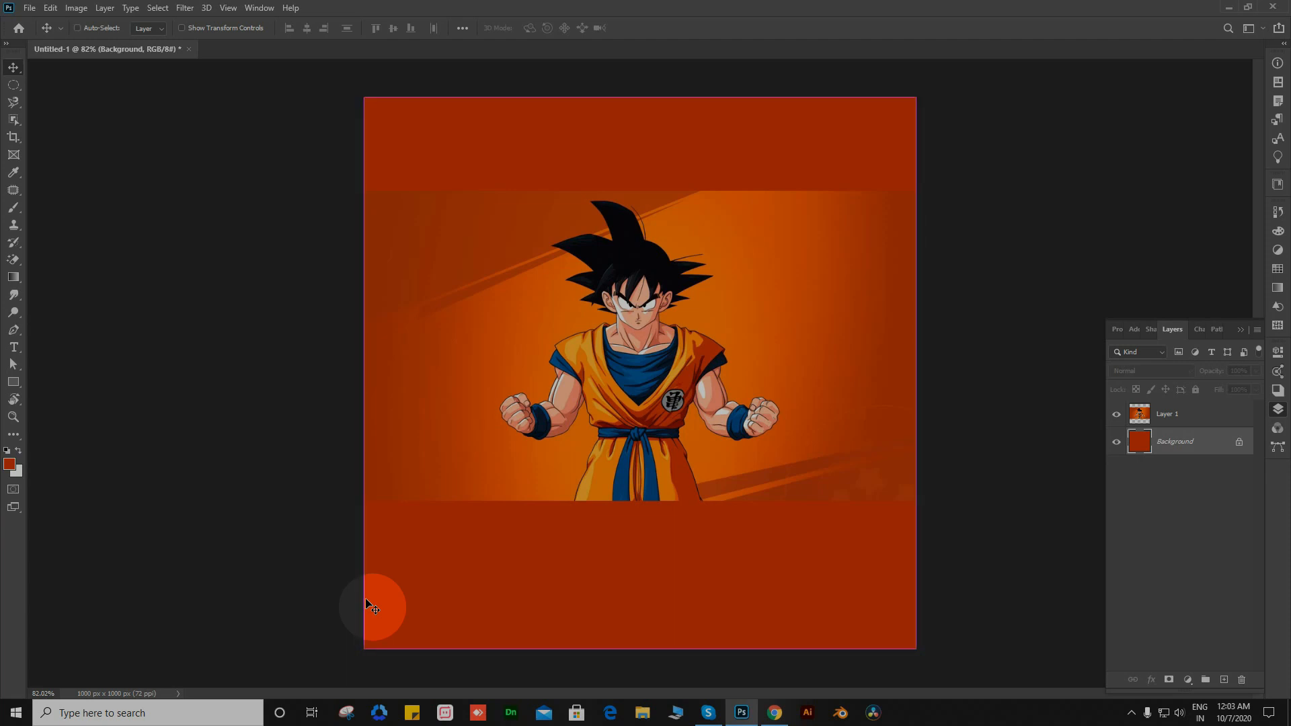
pyautogui.hotkey('ctrl', 'BackSpace')
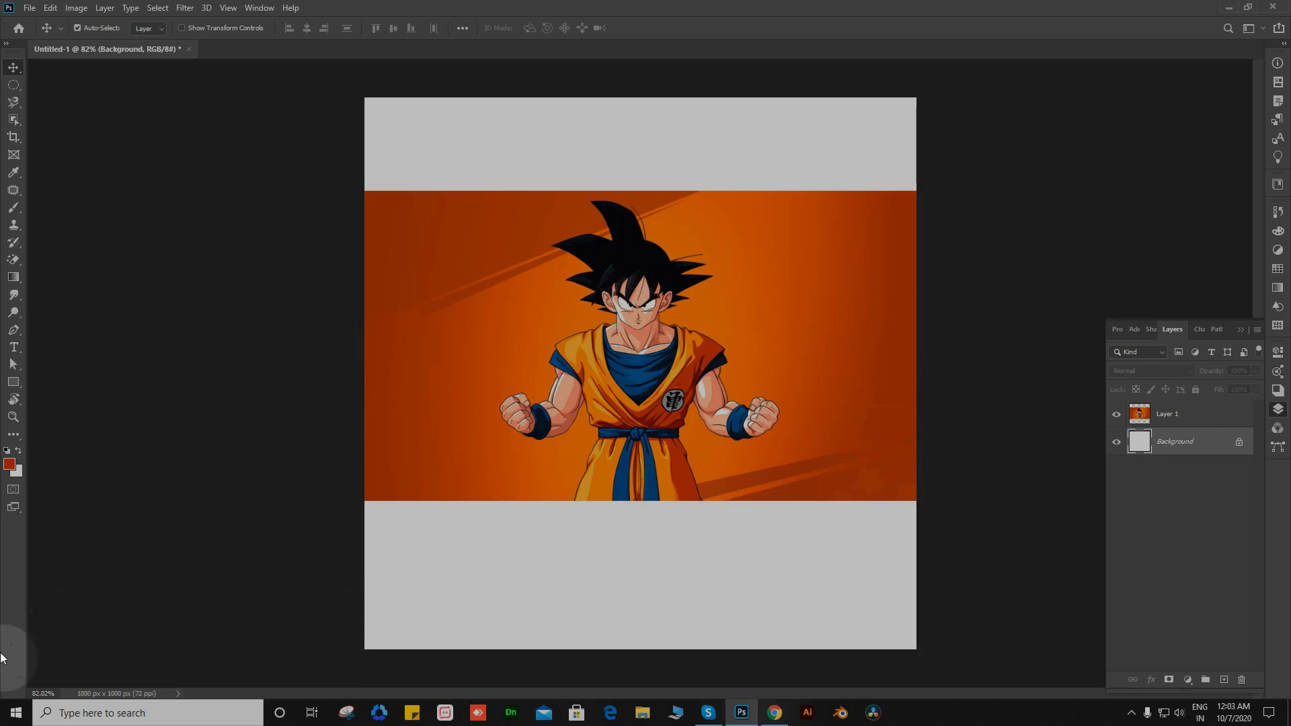
# Step: Set the background colour to blue 005d98 sampled from the character's undershirt, and fill the Background layer with the orange-red foreground colour
pyautogui.click(16, 471)
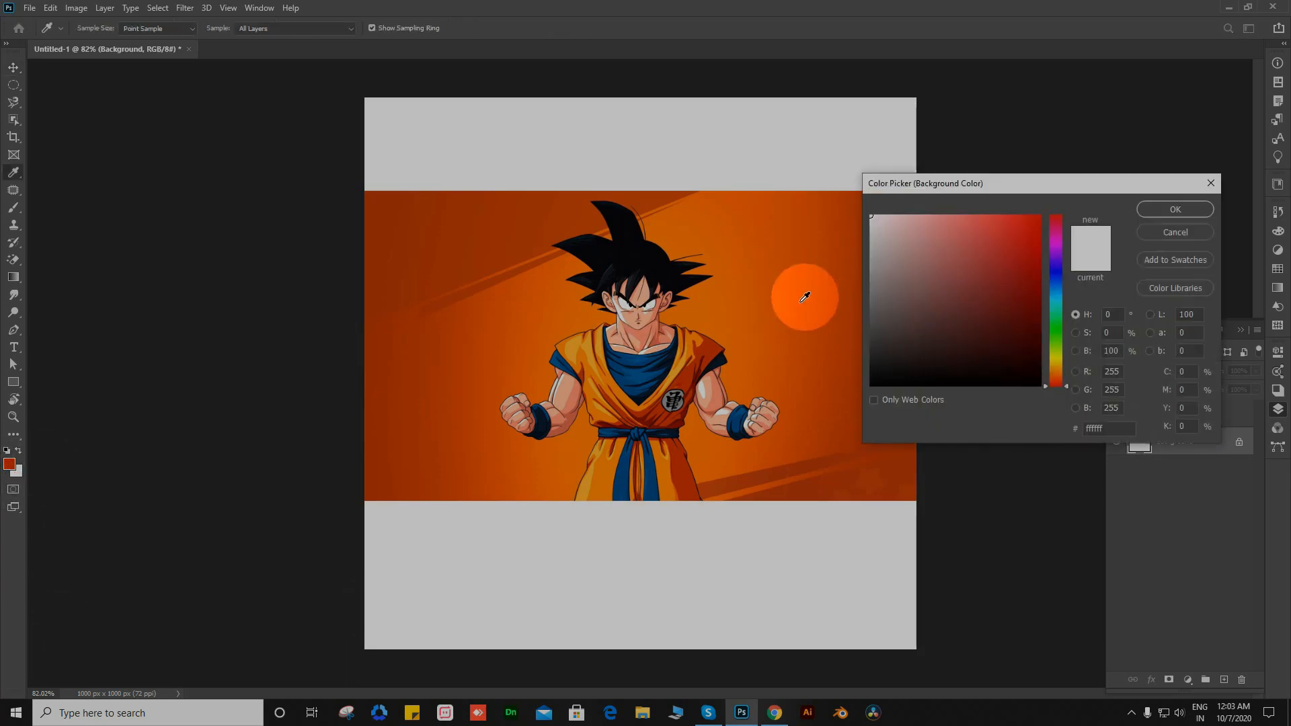
pyautogui.click(640, 366)
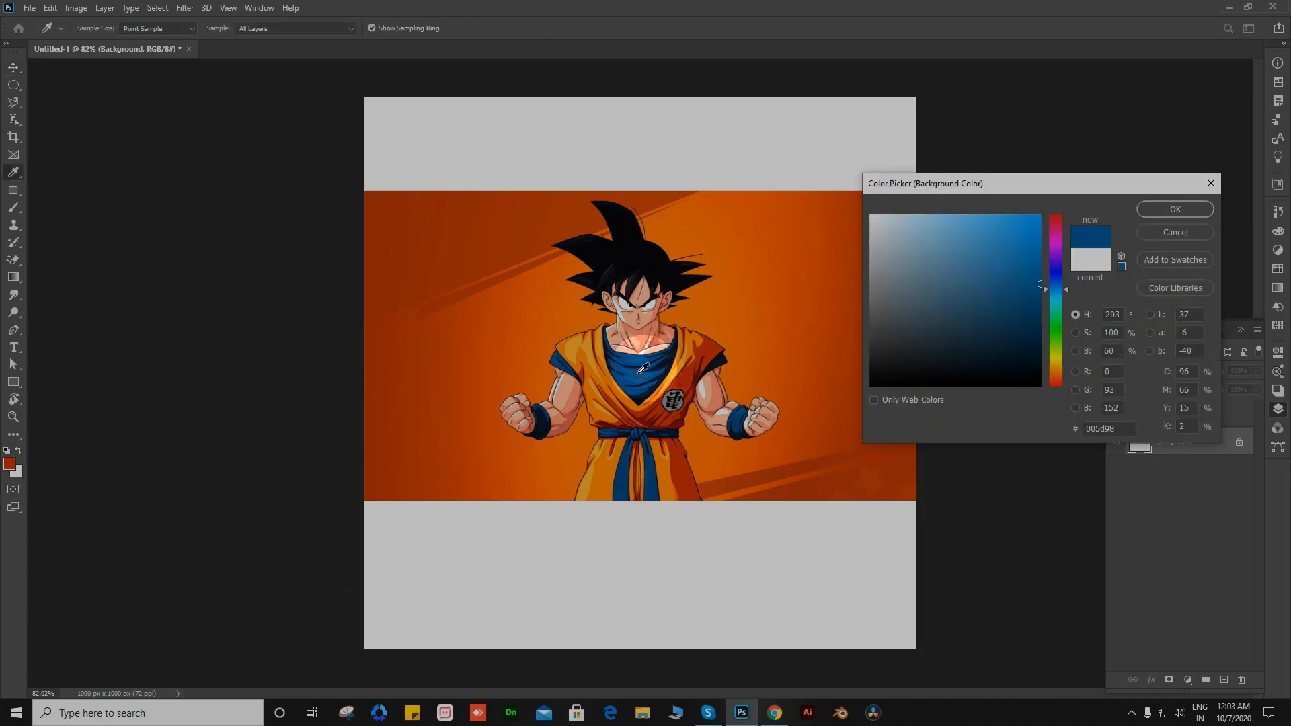
pyautogui.click(1175, 209)
pyautogui.press('v')
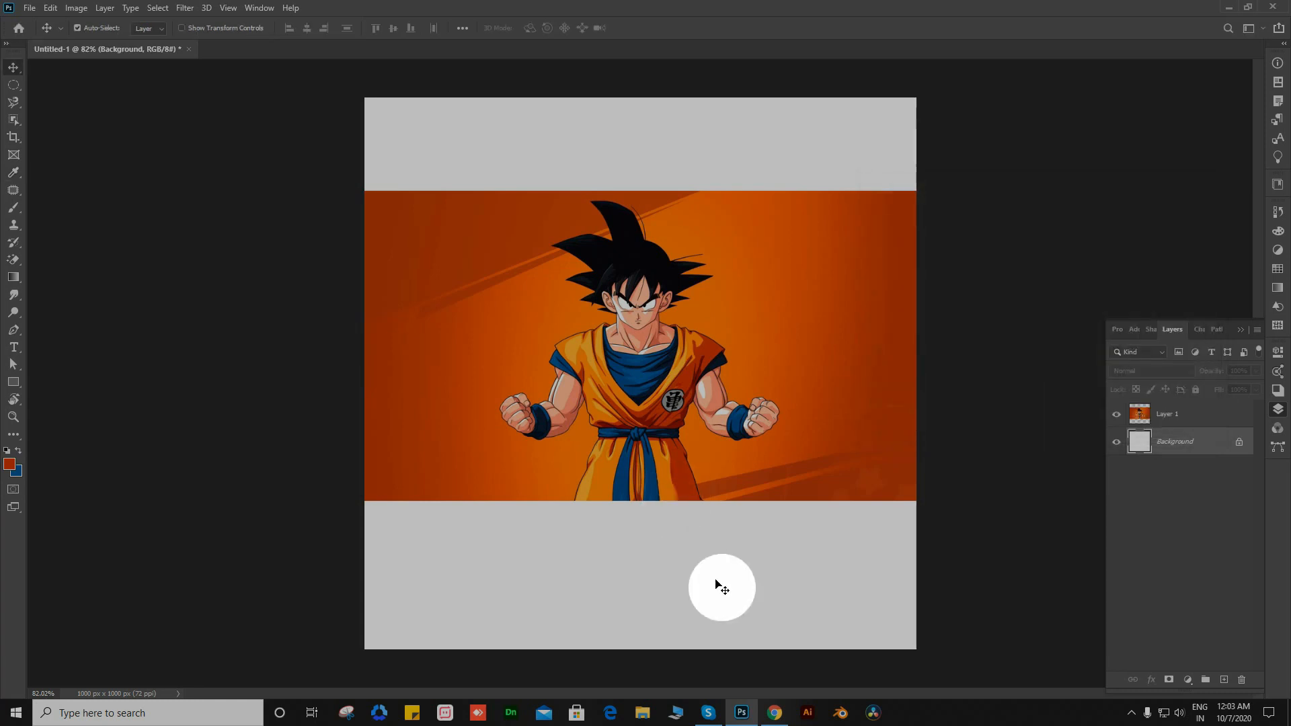
pyautogui.hotkey('alt', 'BackSpace')
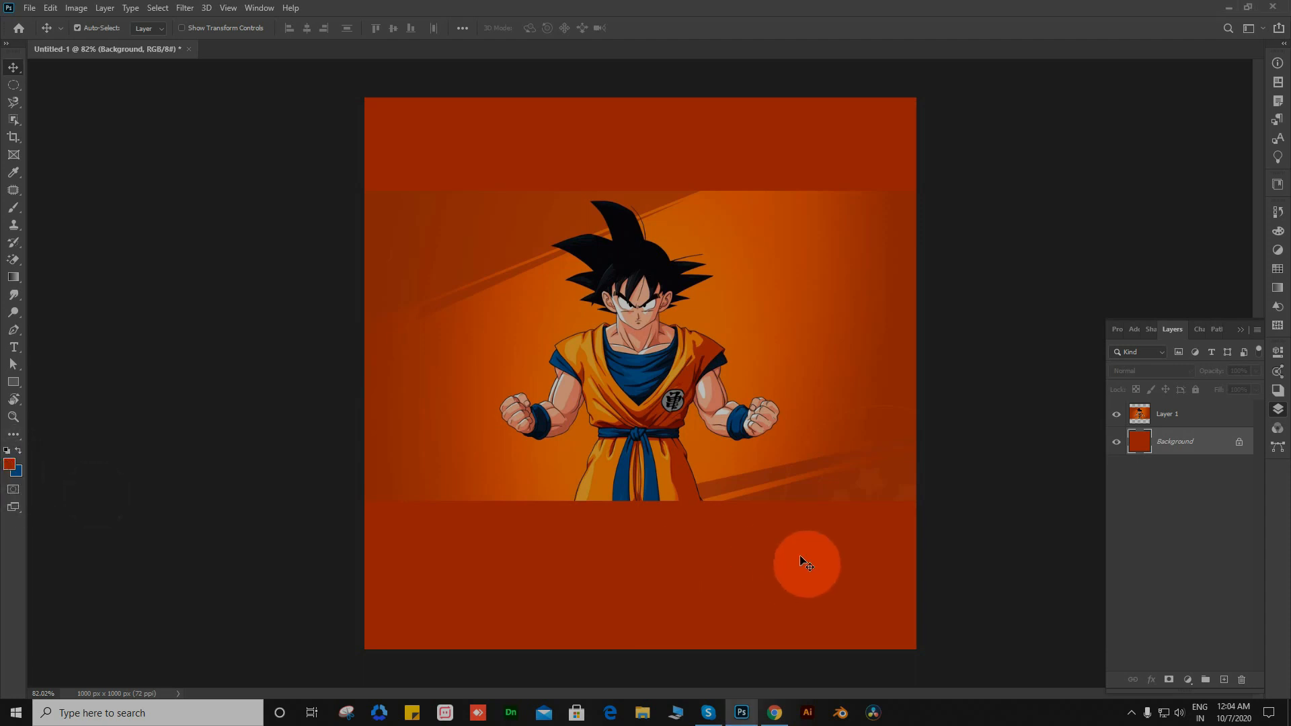
pyautogui.click(783, 565)
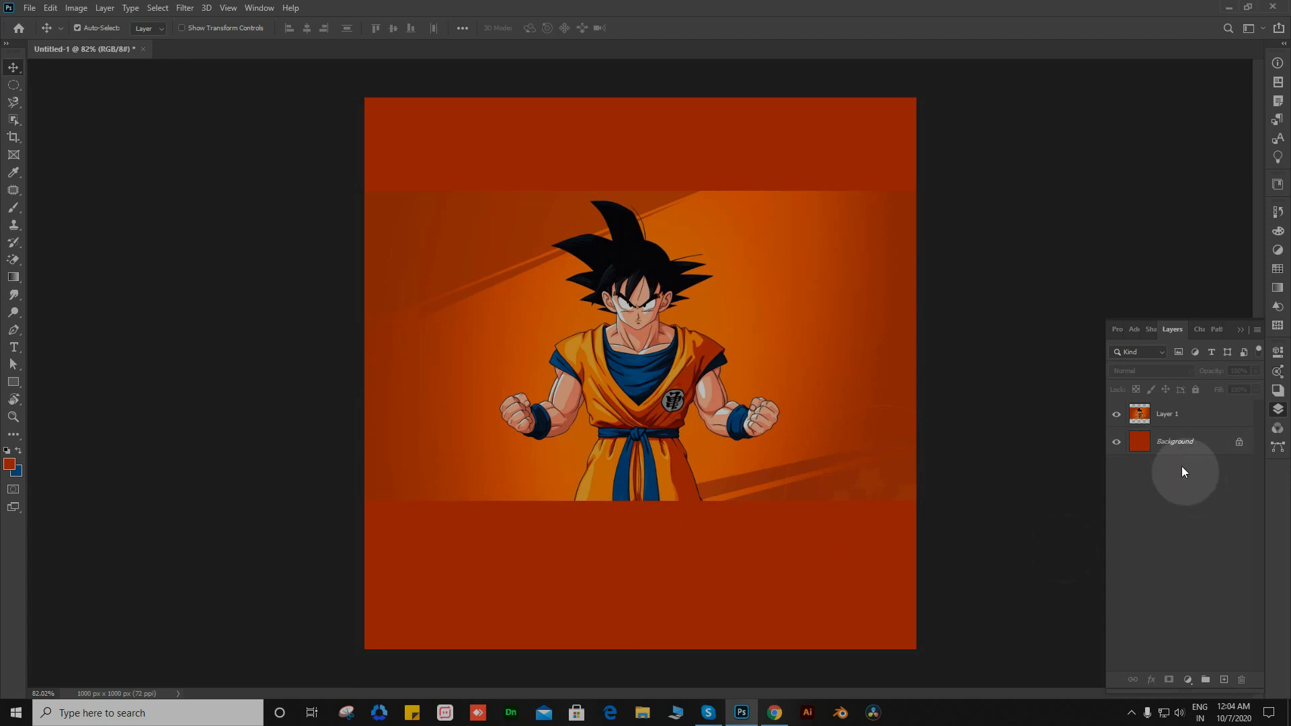
# Step: Set the foreground colour to magenta, and fill the Background layer first with magenta and finally with the blue background colour
pyautogui.click(9, 468)
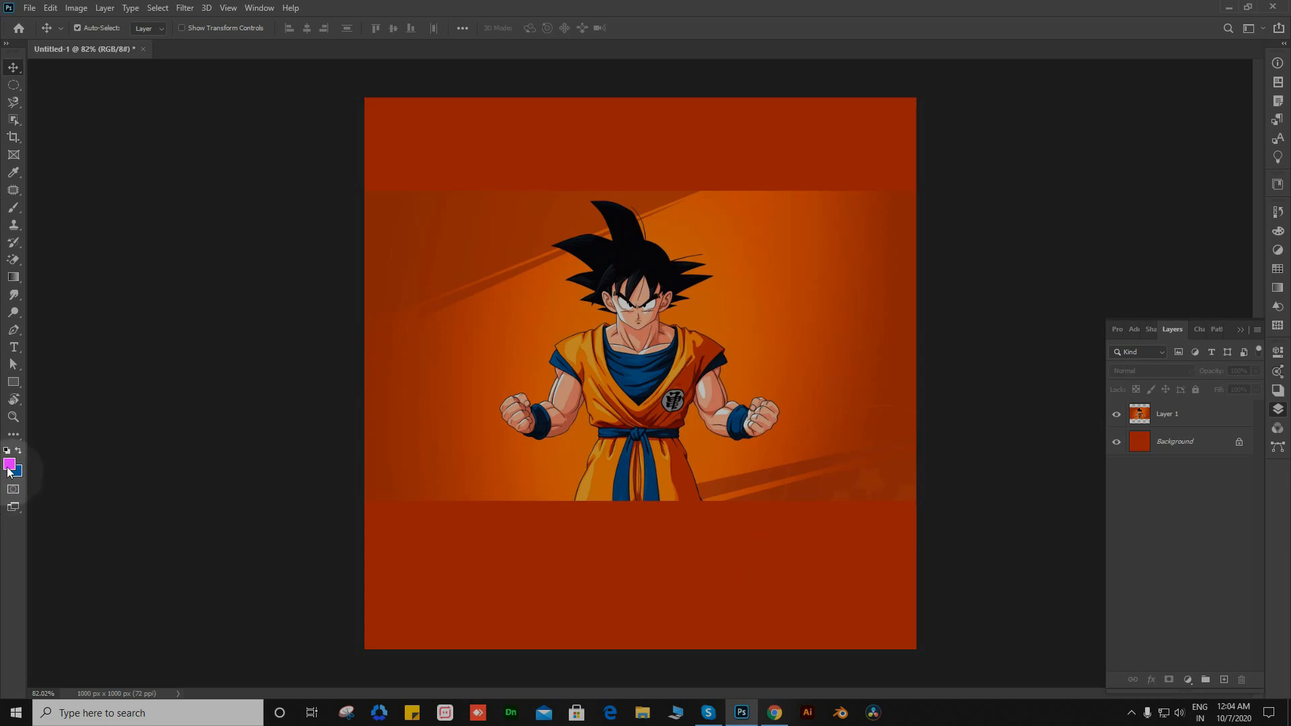
pyautogui.click(1181, 439)
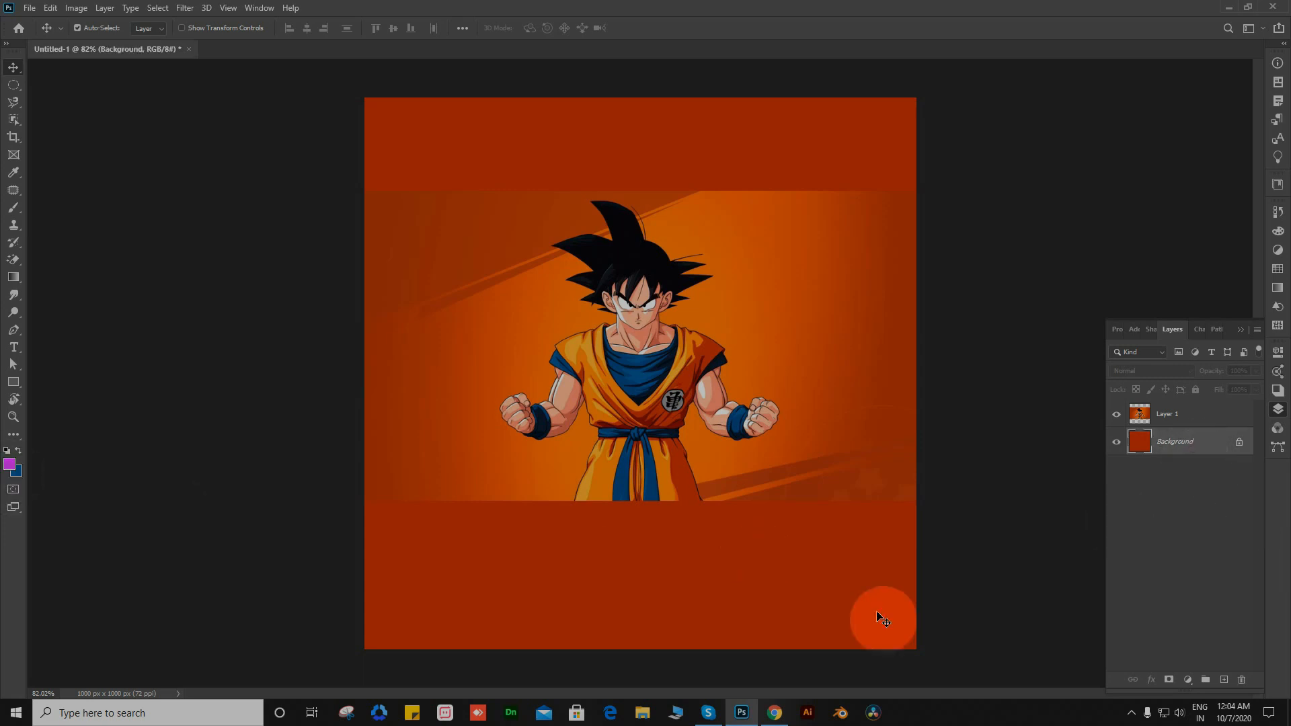
pyautogui.hotkey('alt', 'BackSpace')
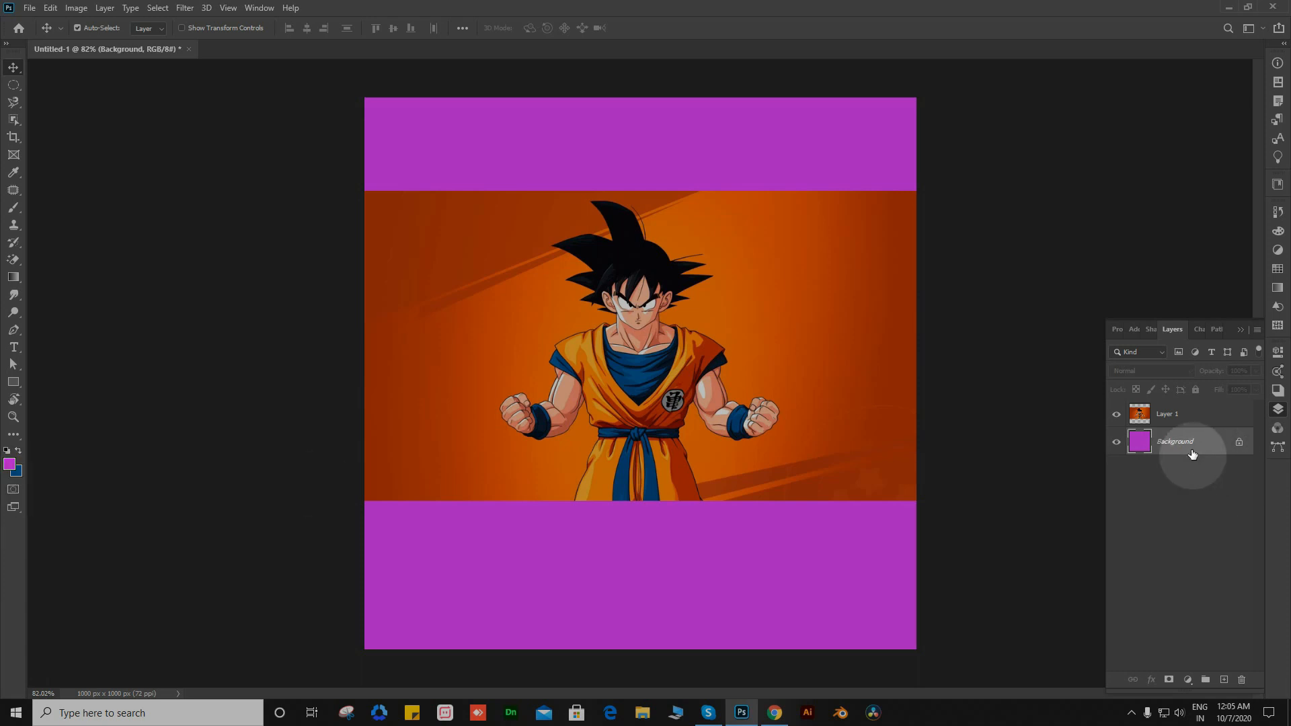
pyautogui.hotkey('ctrl', 'BackSpace')
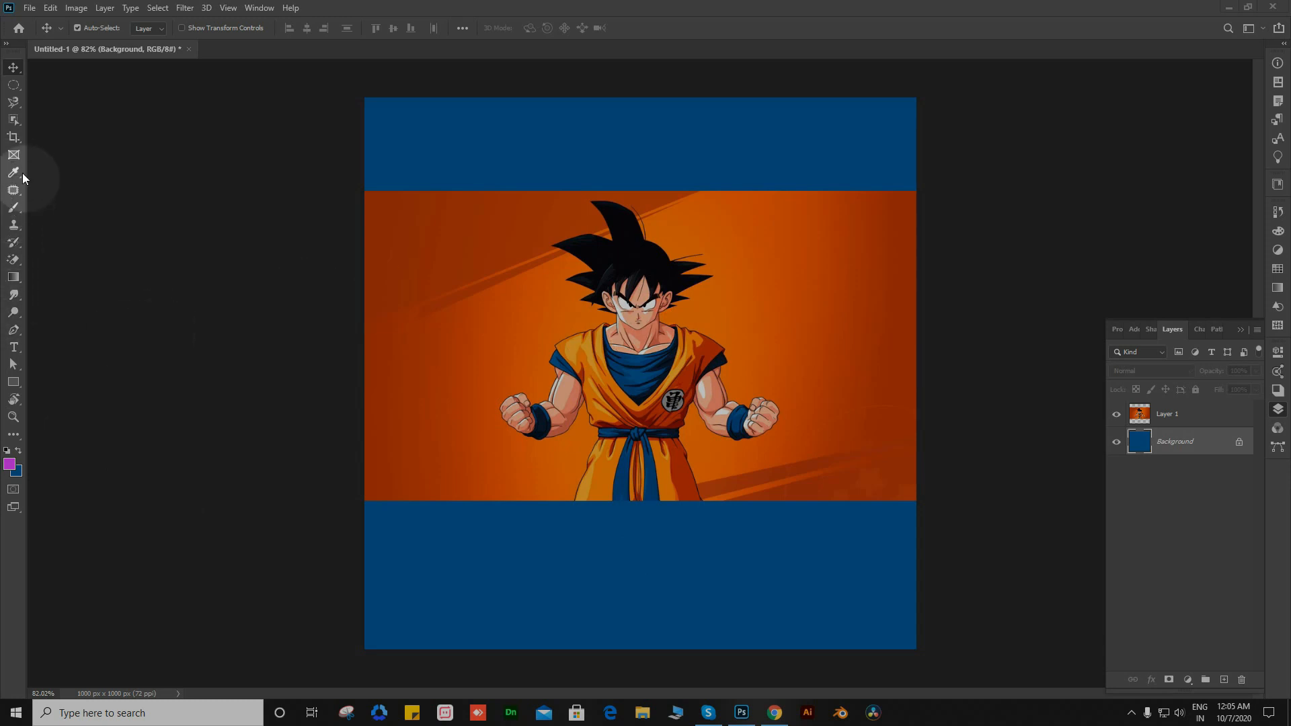
# Step: Choose the Spot Healing Brush and reduce its brush size to 18 px for work on the character's face
pyautogui.click(13, 191)
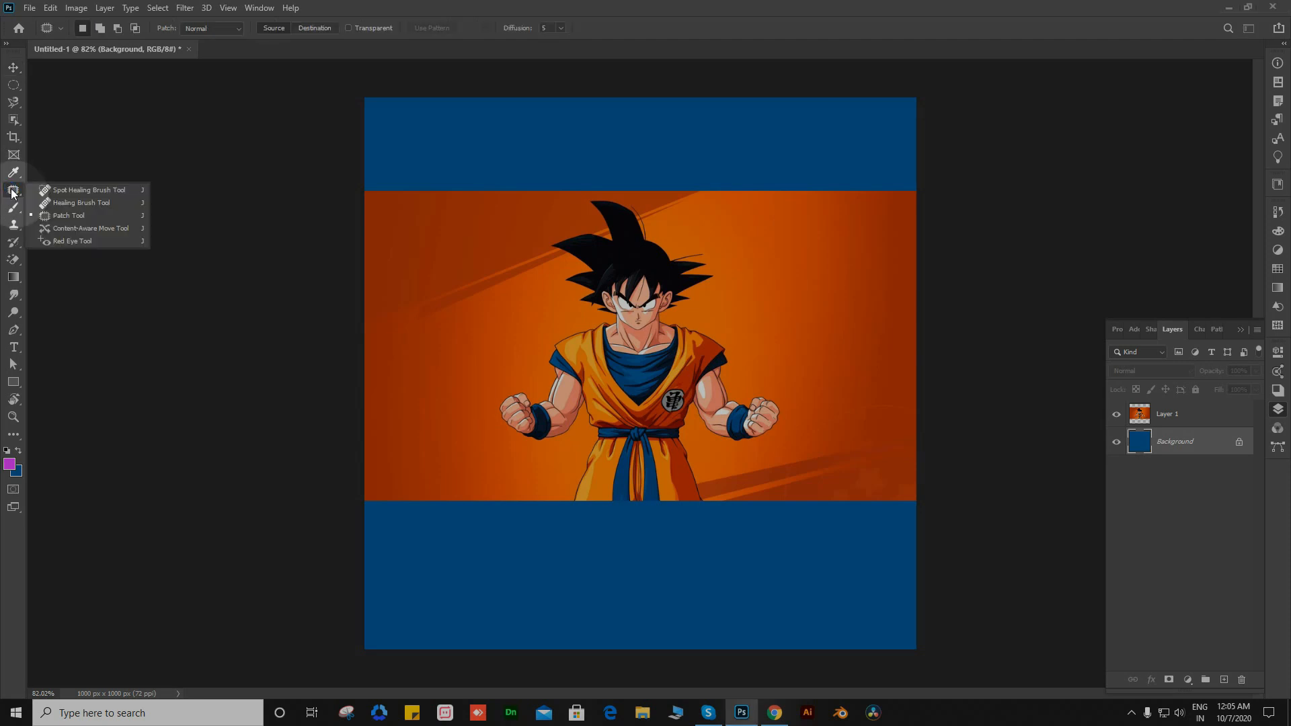
pyautogui.click(64, 194)
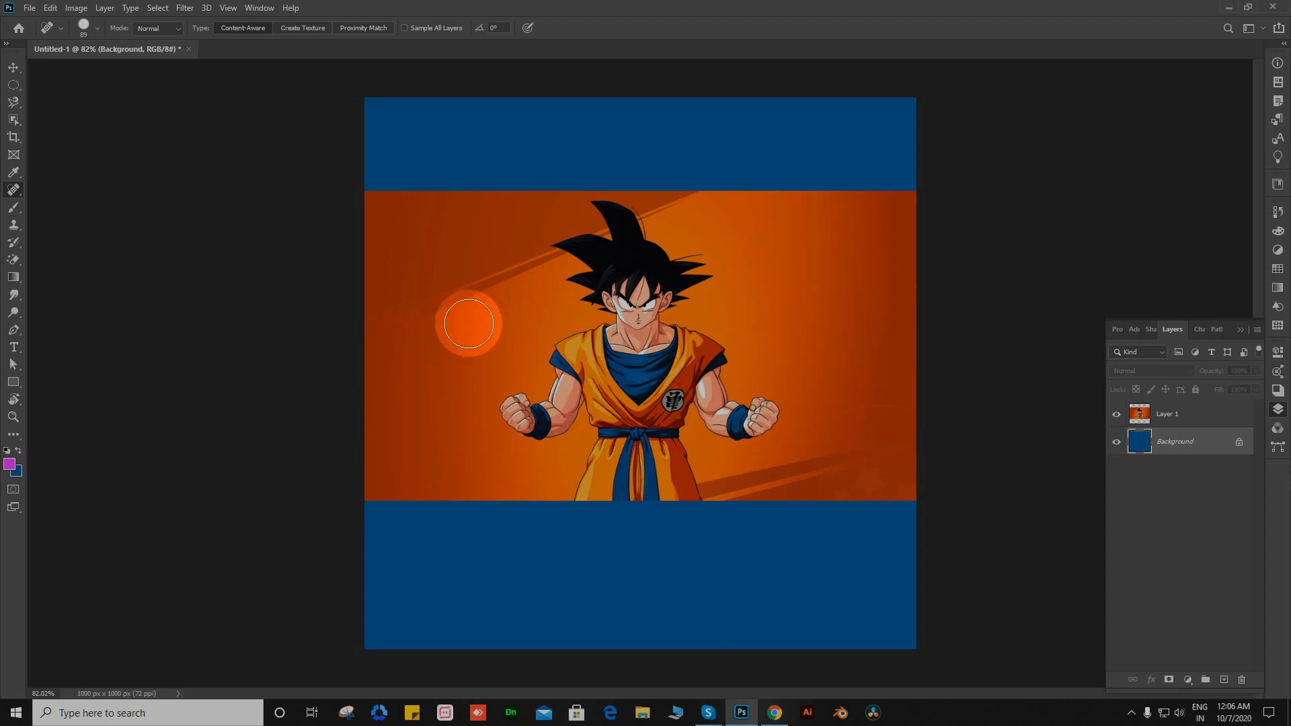
pyautogui.scroll(4, 679, 398)
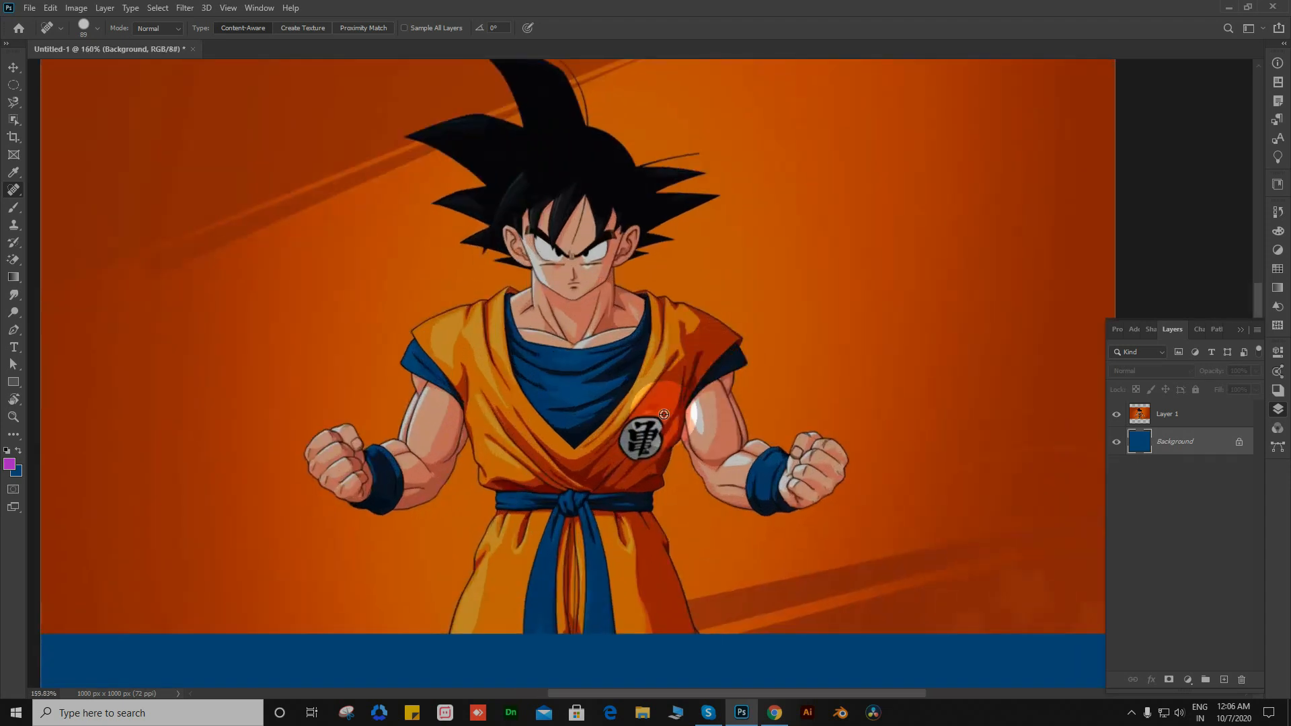
pyautogui.scroll(3, 655, 437)
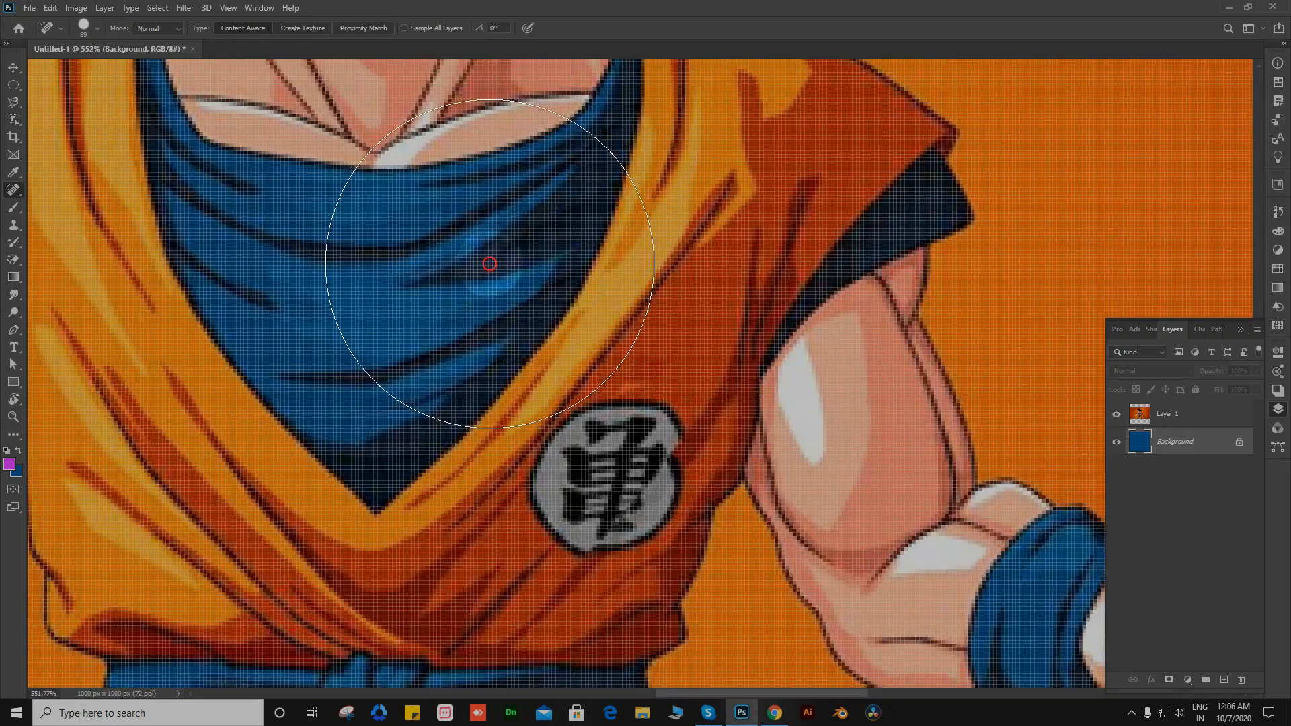
pyautogui.scroll(5, 587, 543)
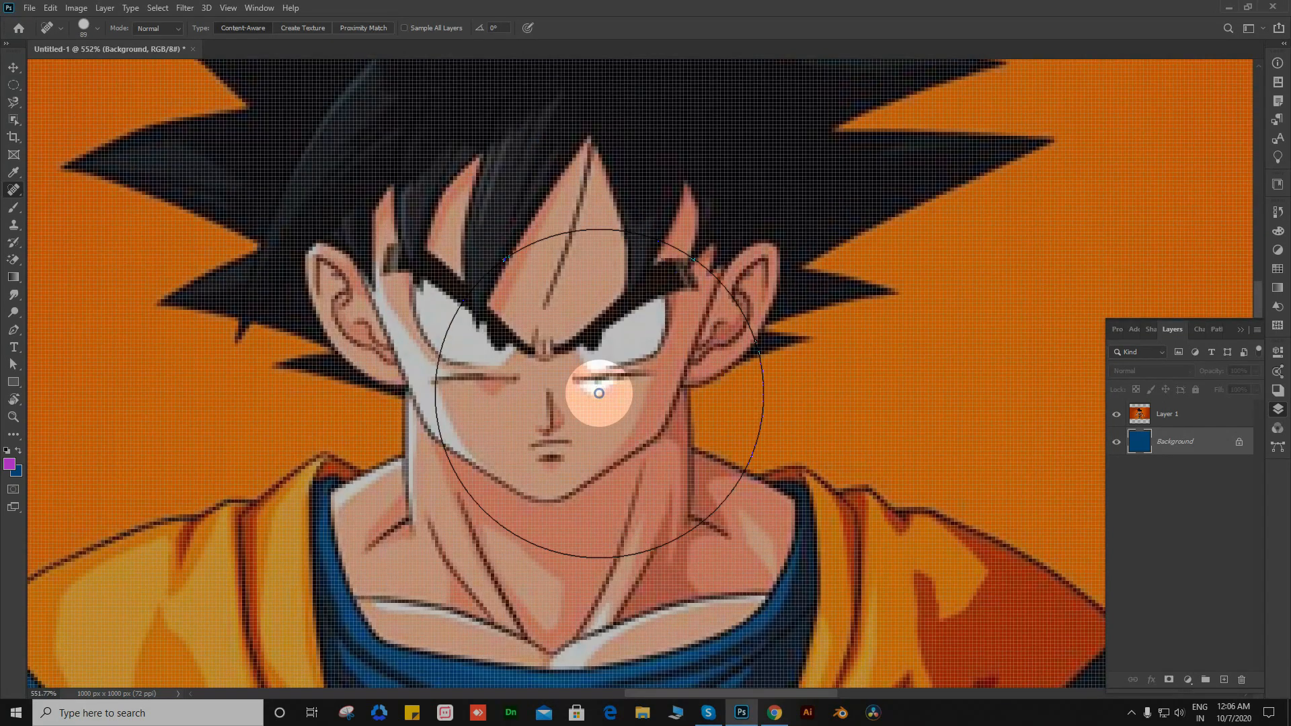
pyautogui.moveTo(598, 390); pyautogui.dragTo(469, 396)
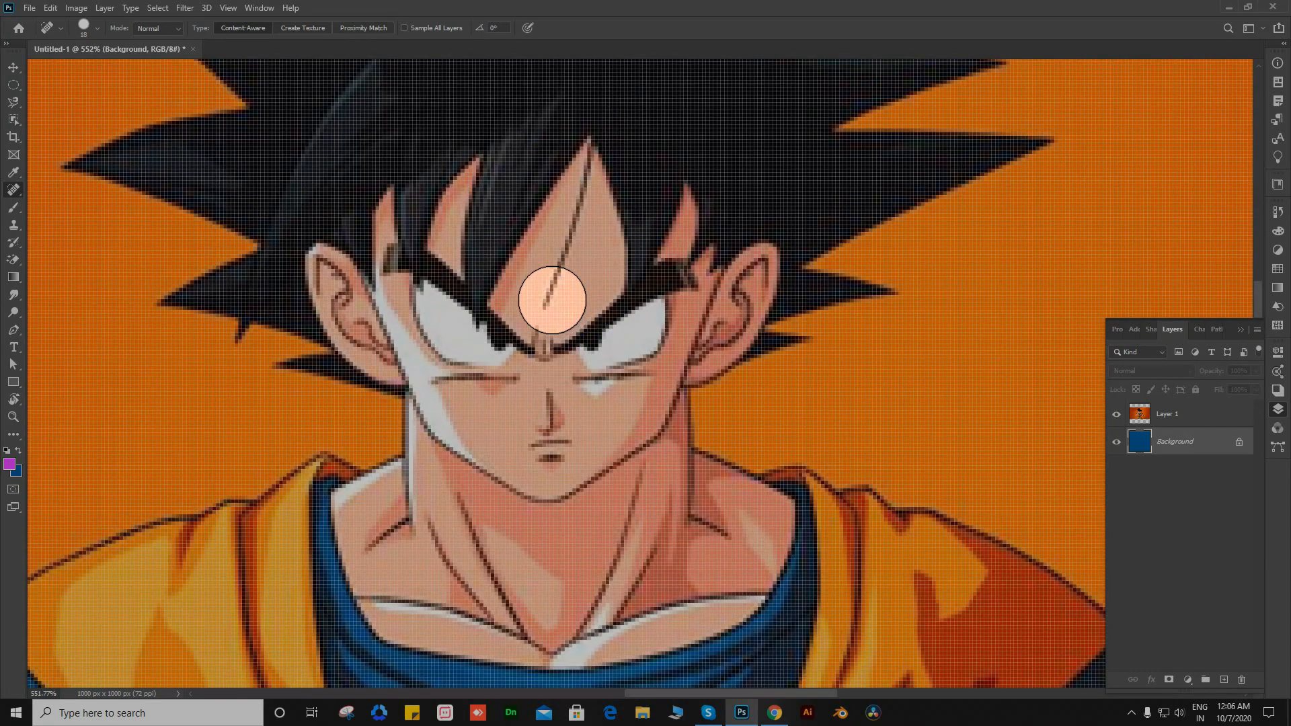
pyautogui.scroll(3, 562, 286)
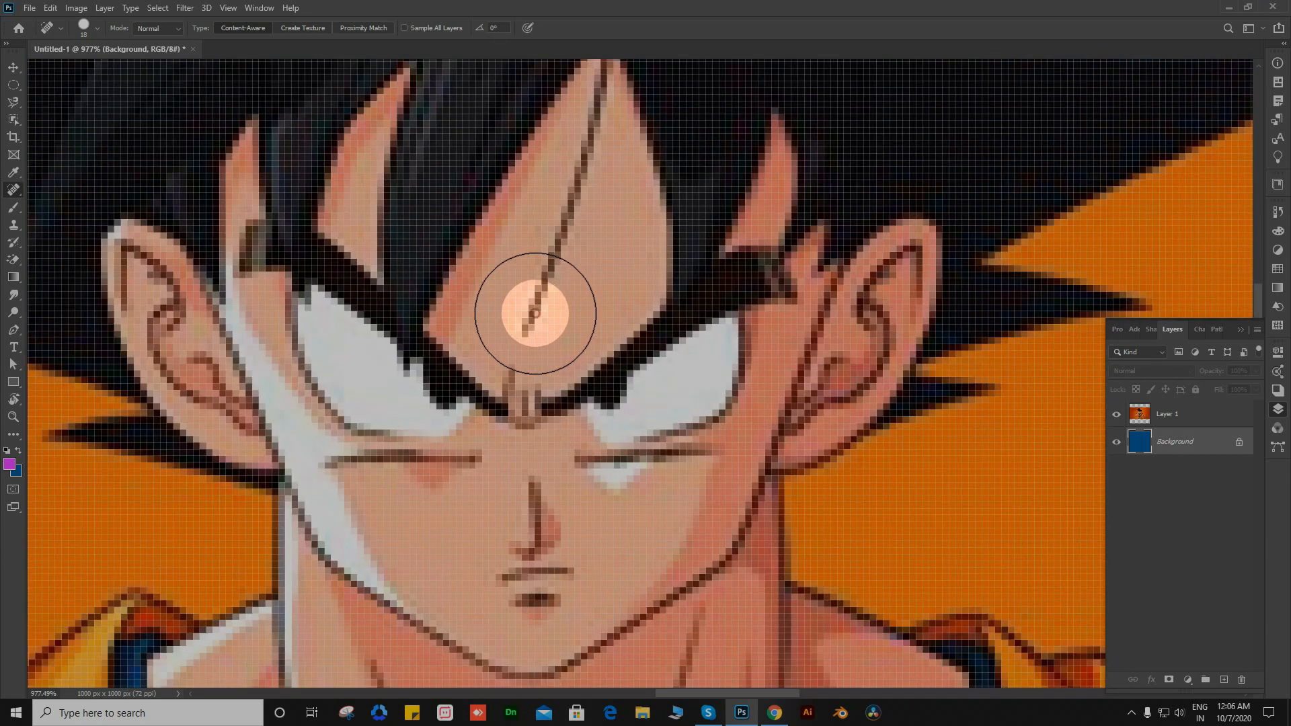
# Step: Make Layer 1 active and heal away the thin dark hair strand crossing the forehead, reducing the Spot Healing Brush to 8 px
pyautogui.hotkey('alt', ']')
pyautogui.click(538, 304)
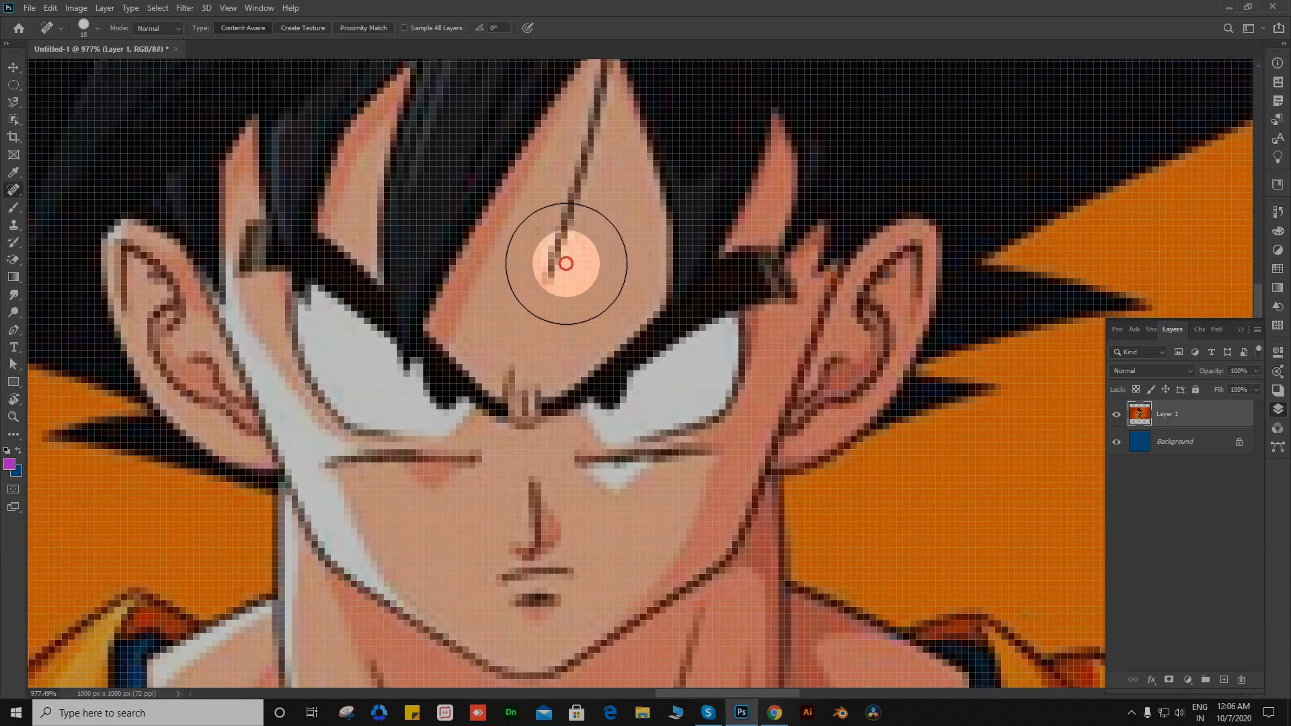
pyautogui.moveTo(566, 264)
pyautogui.mouseDown()
pyautogui.moveTo(562, 280)
pyautogui.moveTo(575, 215)
pyautogui.mouseUp()
pyautogui.moveTo(568, 210)
pyautogui.mouseDown()
pyautogui.moveTo(580, 200)
pyautogui.moveTo(565, 266)
pyautogui.moveTo(551, 232)
pyautogui.mouseUp()
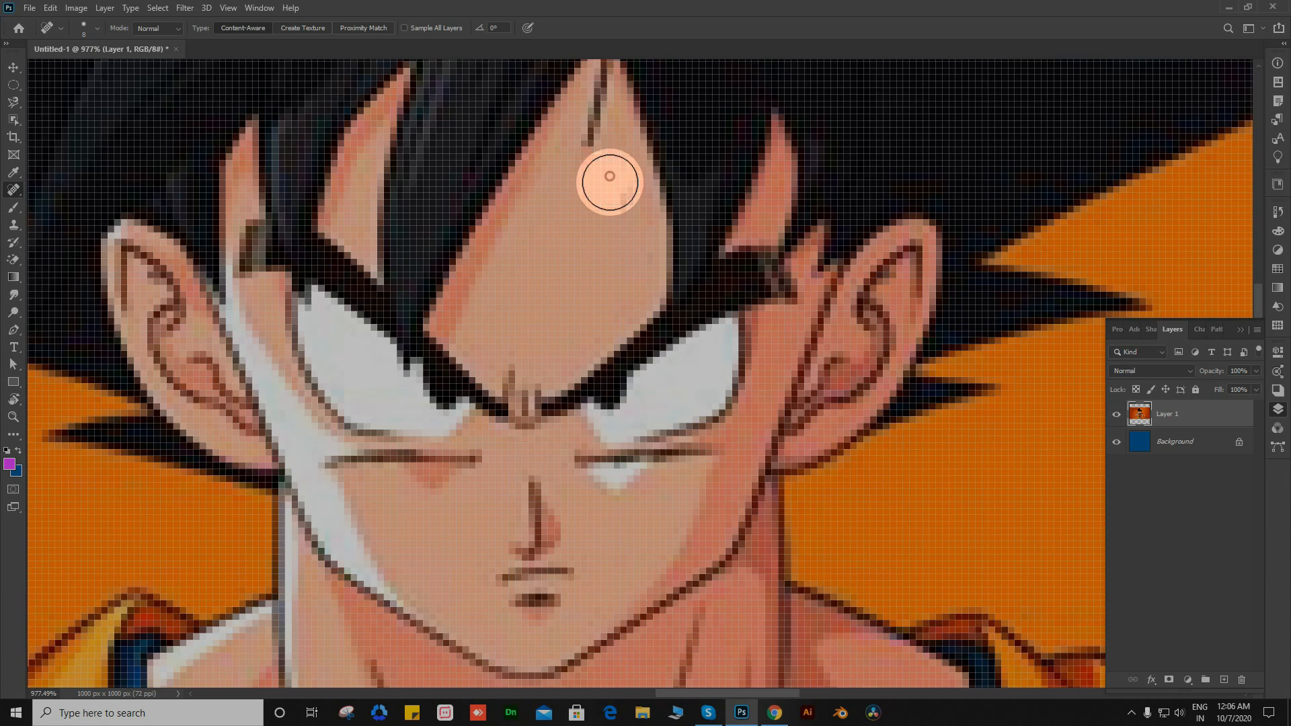
pyautogui.scroll(-2, 561, 343)
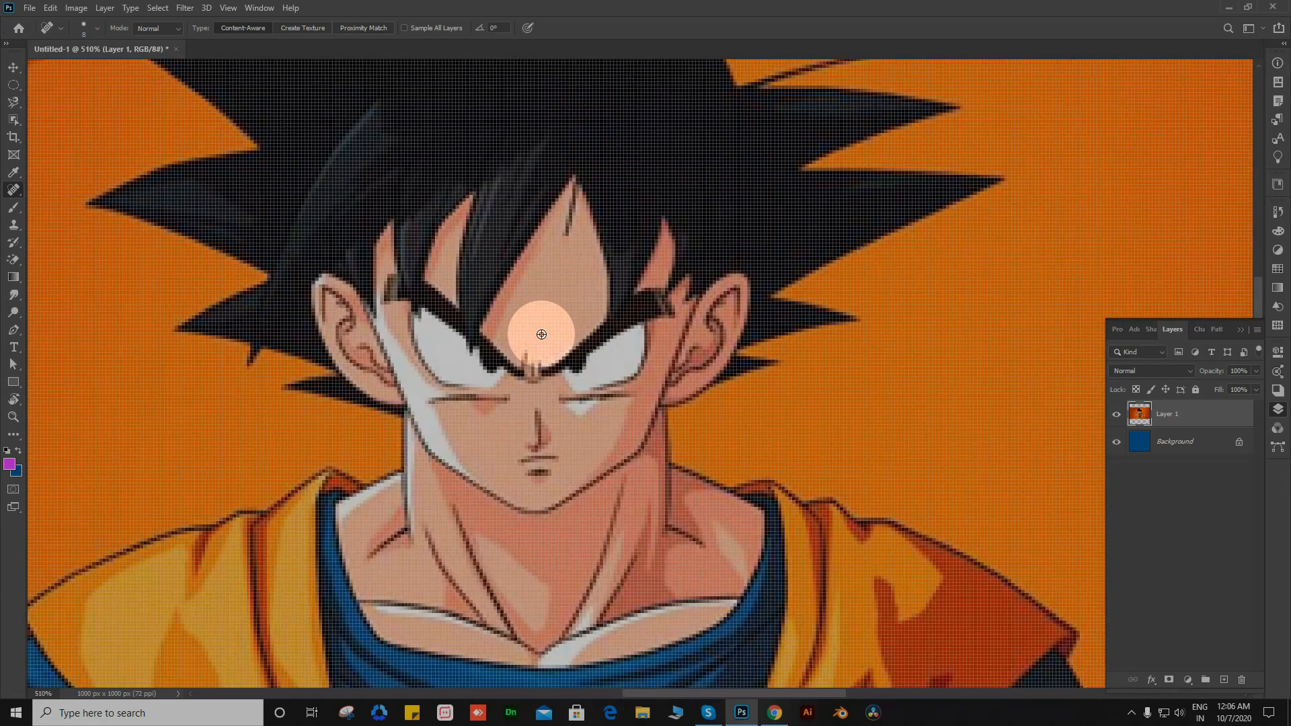
pyautogui.scroll(-2, 541, 334)
pyautogui.scroll(2, 550, 248)
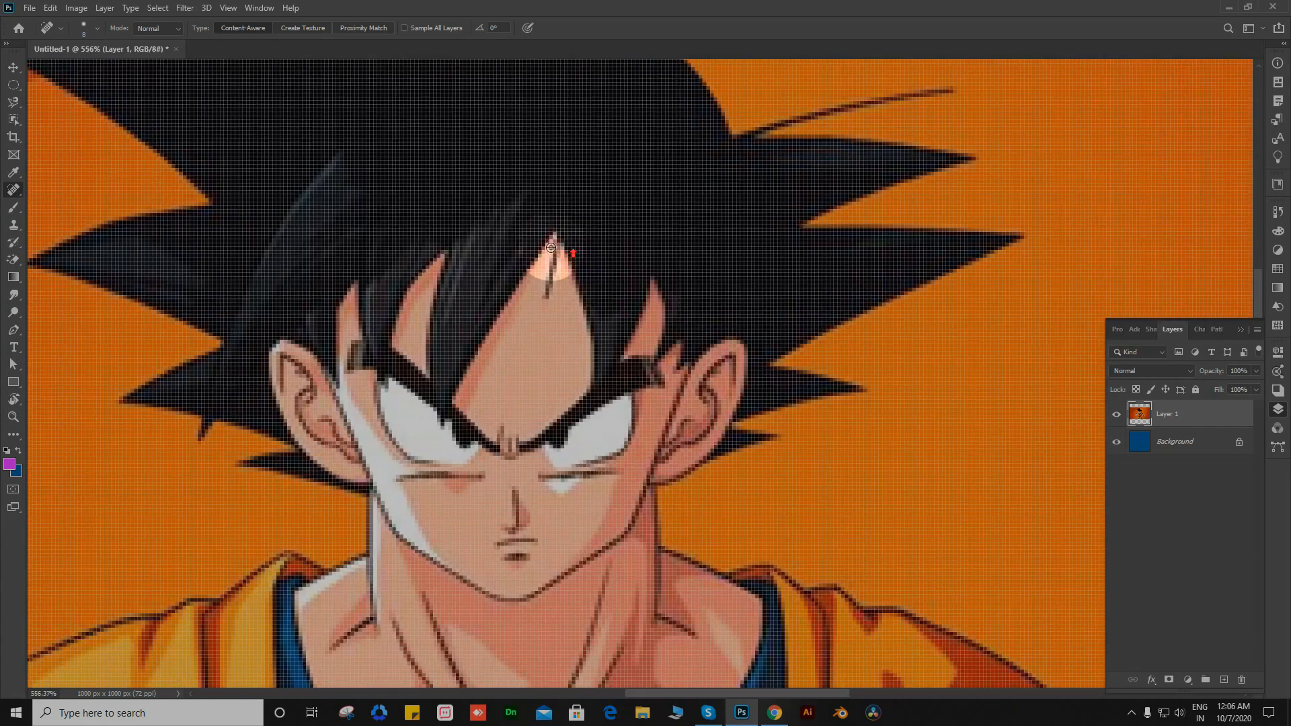
pyautogui.scroll(3, 551, 249)
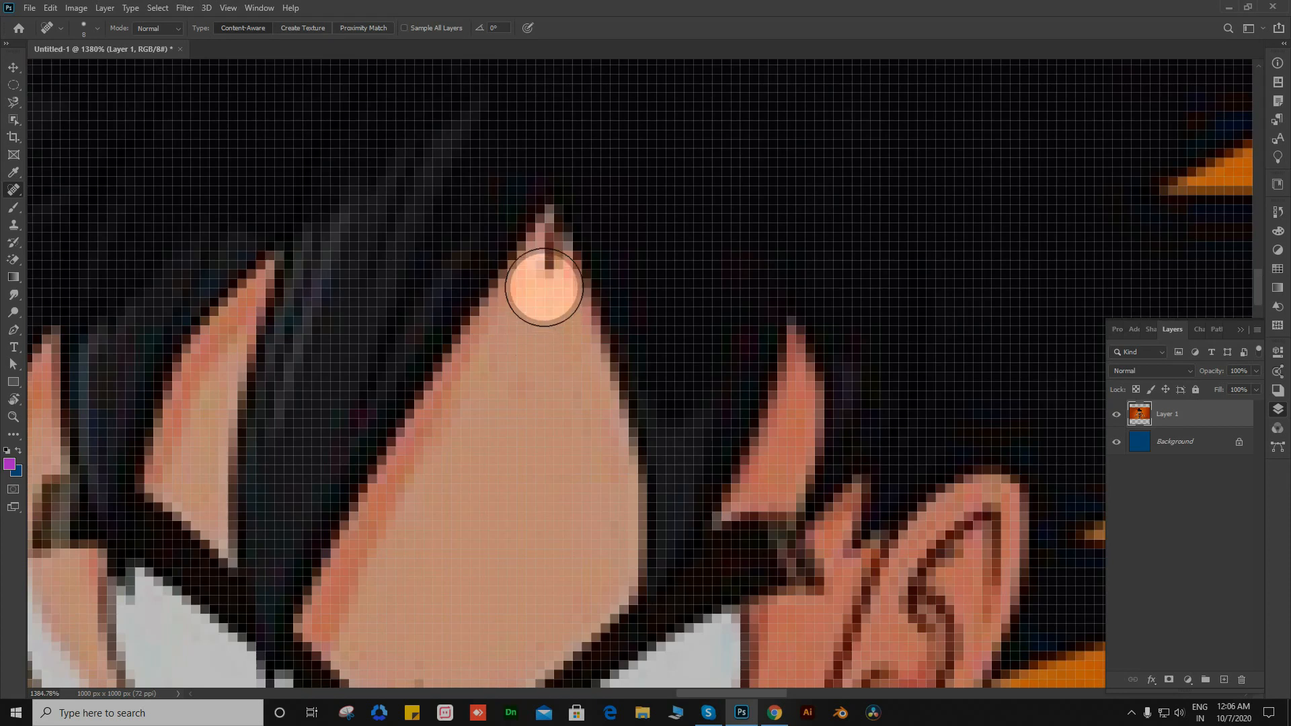
# Step: Reduce the healing brush to 3 px and touch up the leftover dark pixels at the pointed top of the forehead
pyautogui.scroll(-4, 536, 310)
pyautogui.scroll(1, 543, 284)
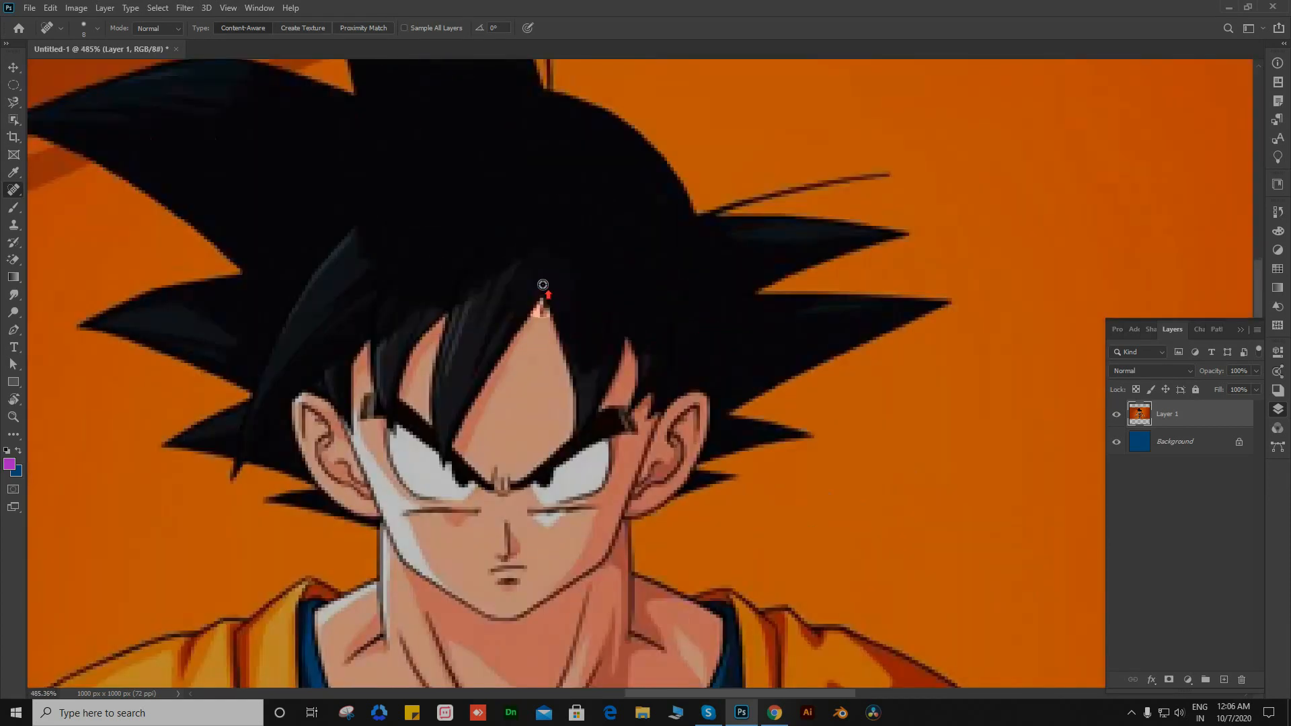
pyautogui.scroll(-2, 545, 282)
pyautogui.scroll(6, 544, 296)
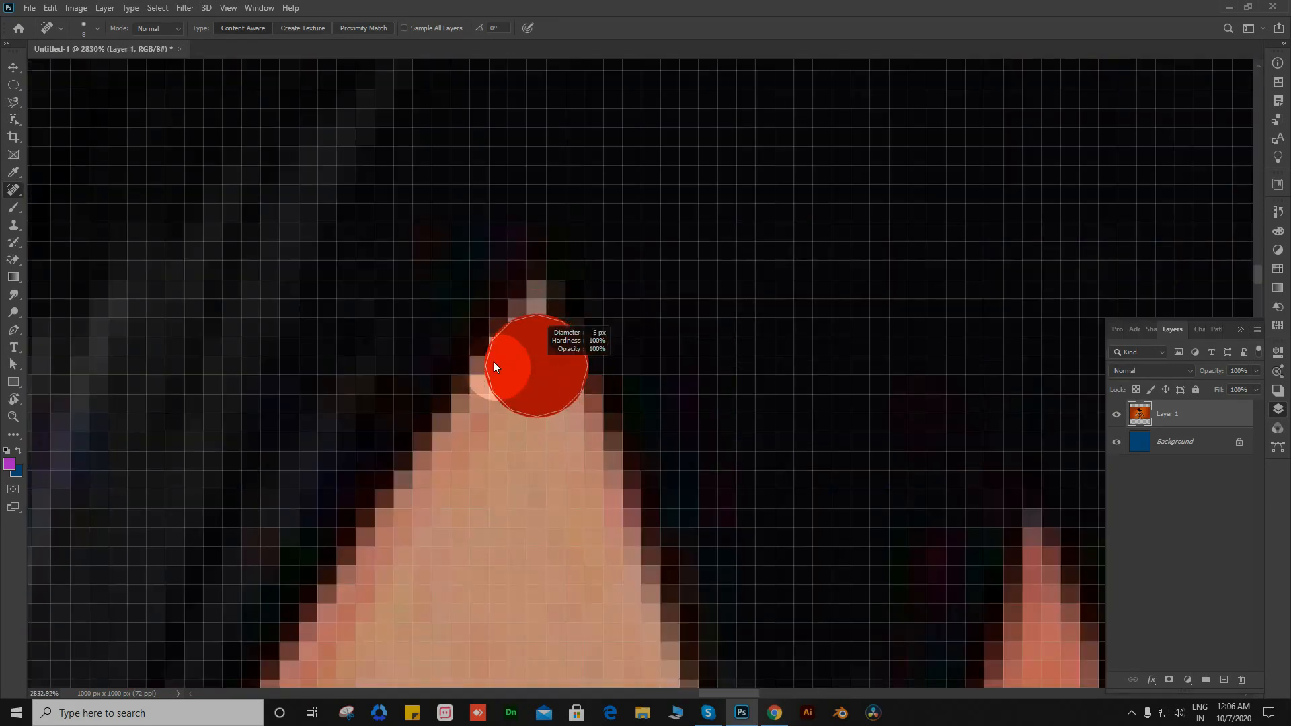
pyautogui.moveTo(493, 368); pyautogui.dragTo(460, 368)
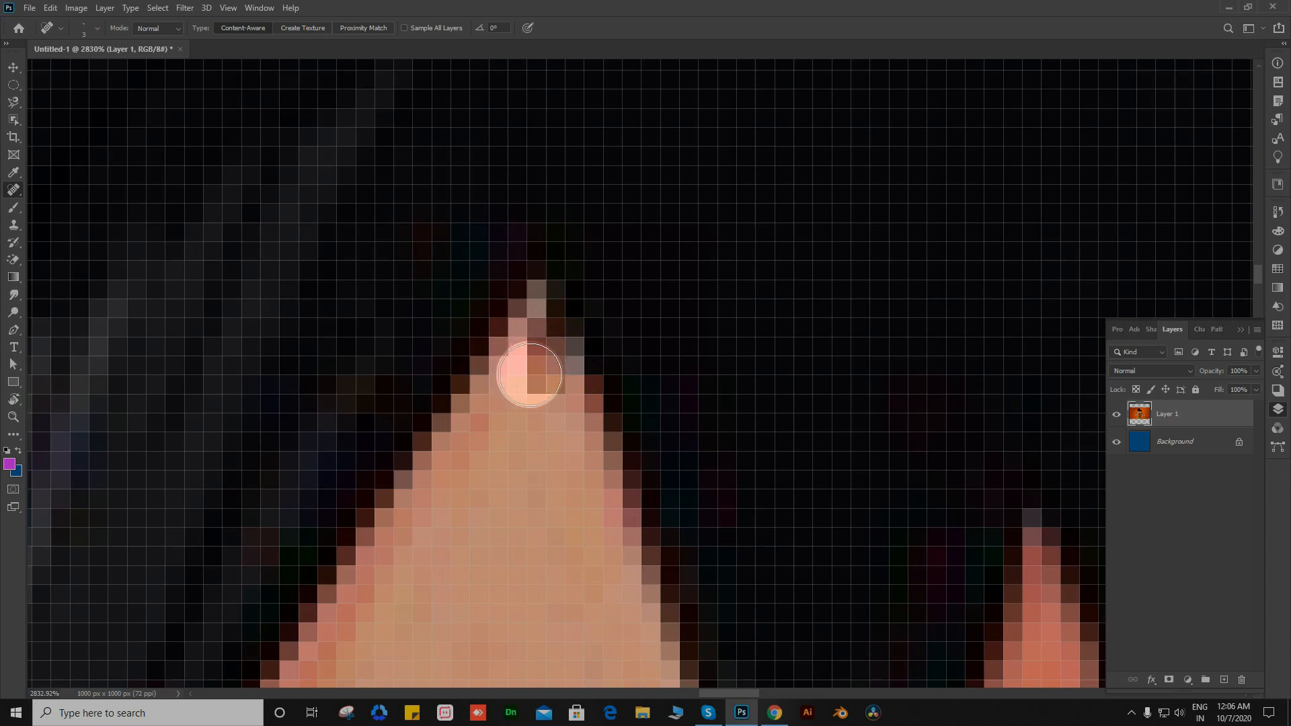
pyautogui.click(530, 375)
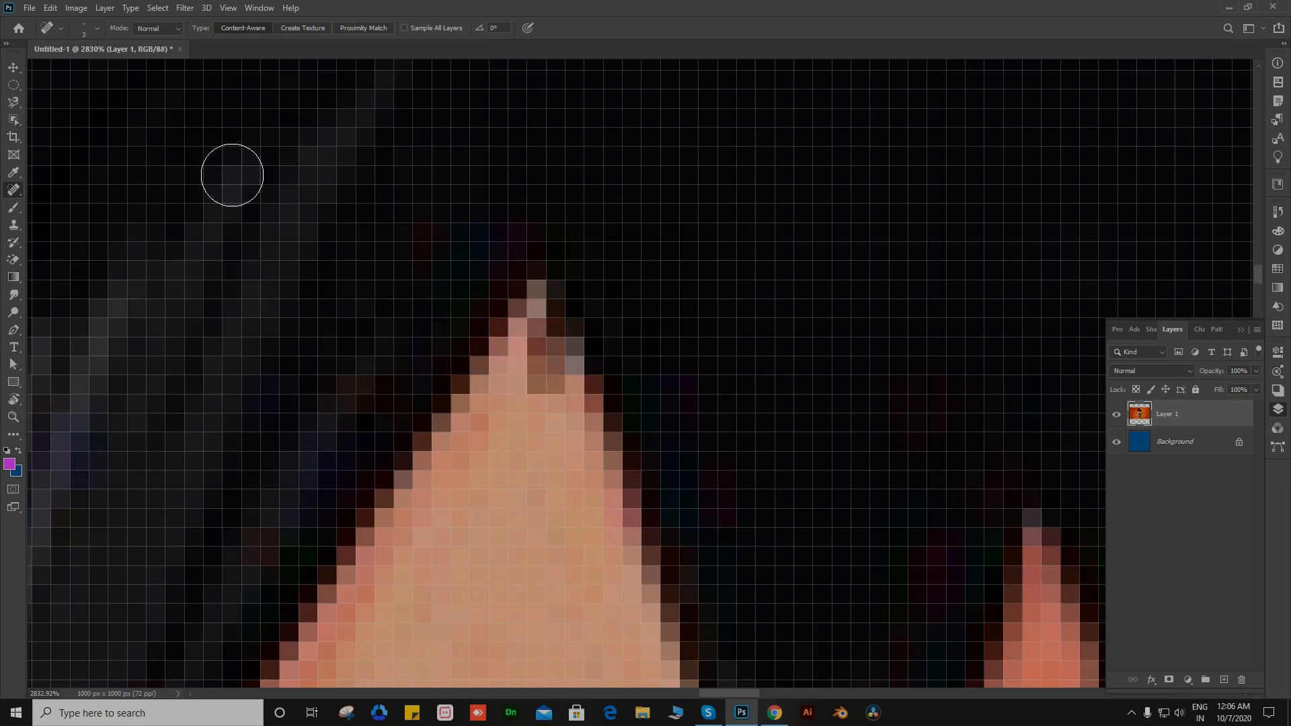
# Step: Set the Spot Healing Brush size to 6 px in the brush options
pyautogui.click(97, 29)
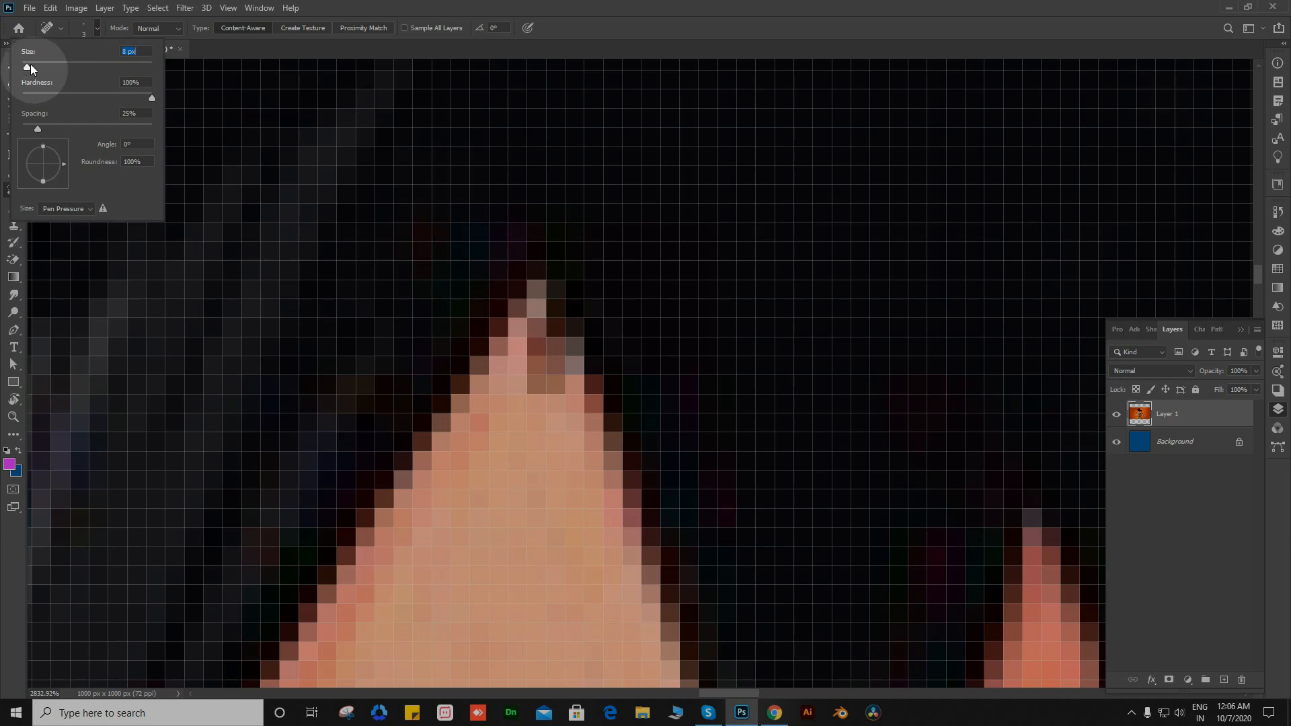
pyautogui.moveTo(30, 65); pyautogui.dragTo(25, 64)
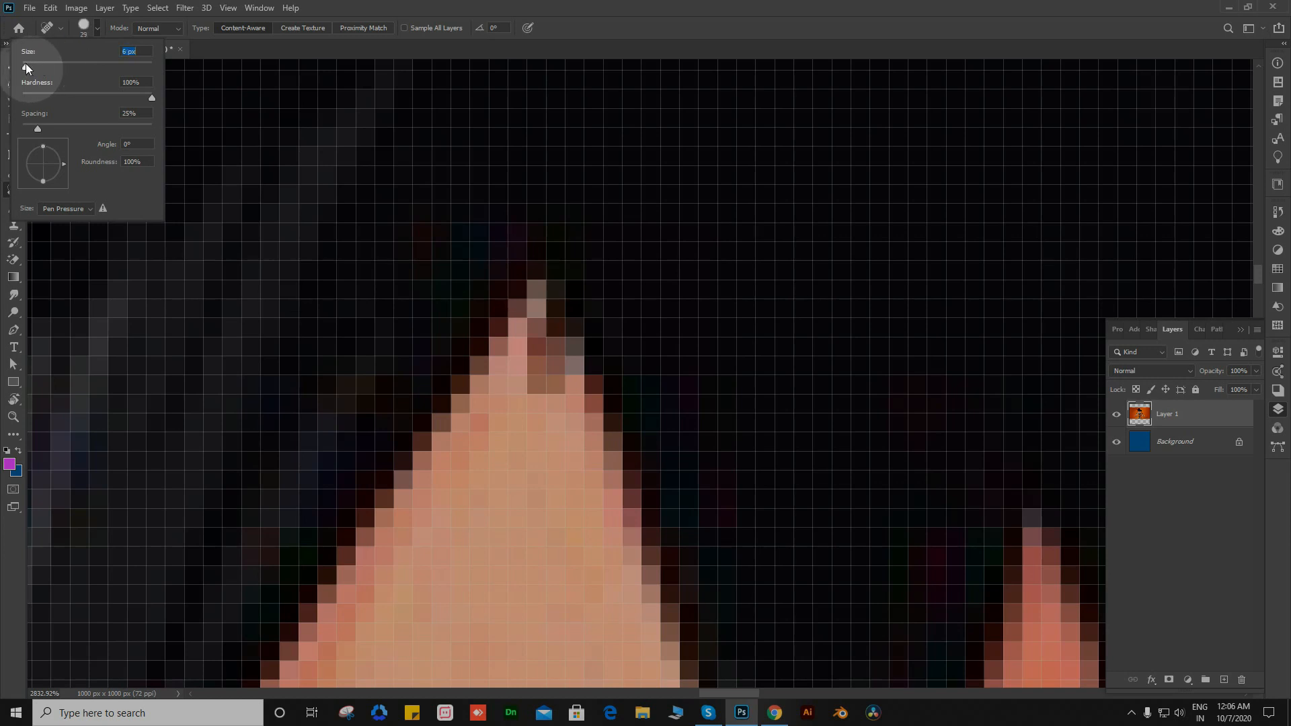
pyautogui.click(97, 28)
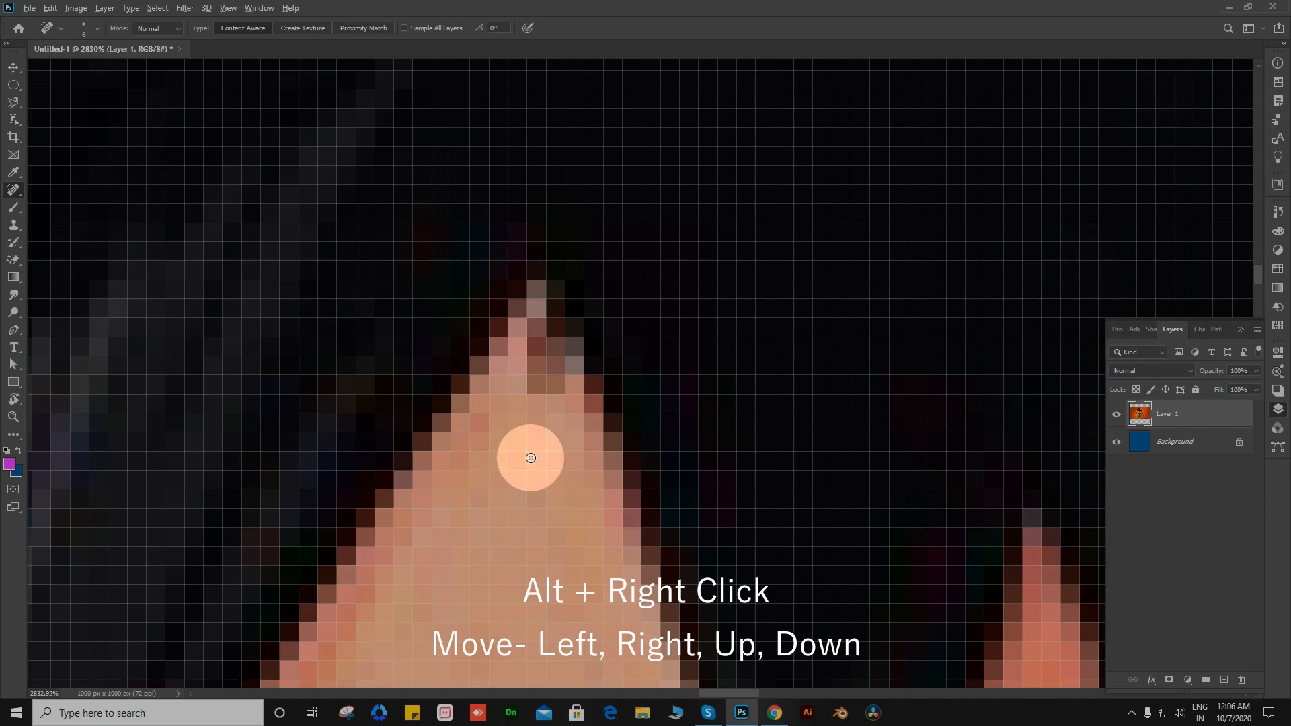
# Step: Enlarge the healing brush to 14 px directly on the canvas and shrink it back to 6 px
pyautogui.moveTo(530, 458)
pyautogui.mouseDown()
pyautogui.moveTo(610, 455)
pyautogui.moveTo(522, 455)
pyautogui.moveTo(604, 460)
pyautogui.moveTo(592, 450)
pyautogui.mouseUp()
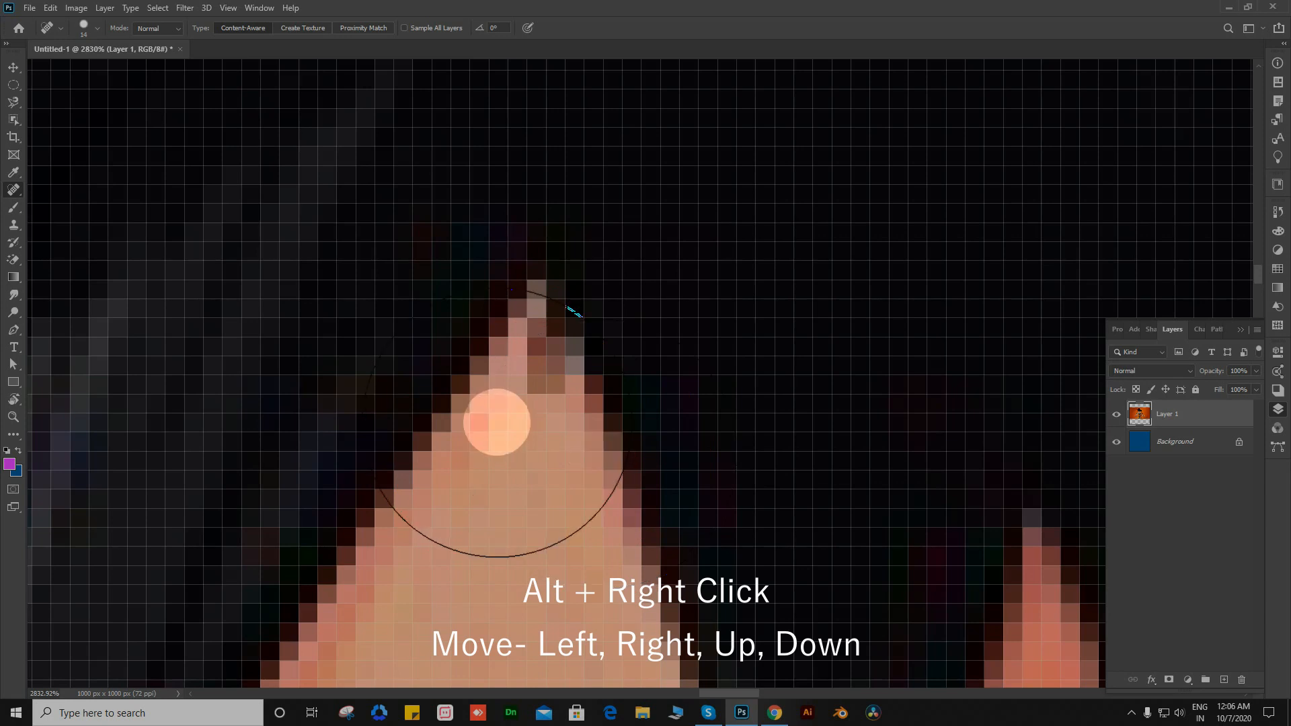
pyautogui.press('capslock')
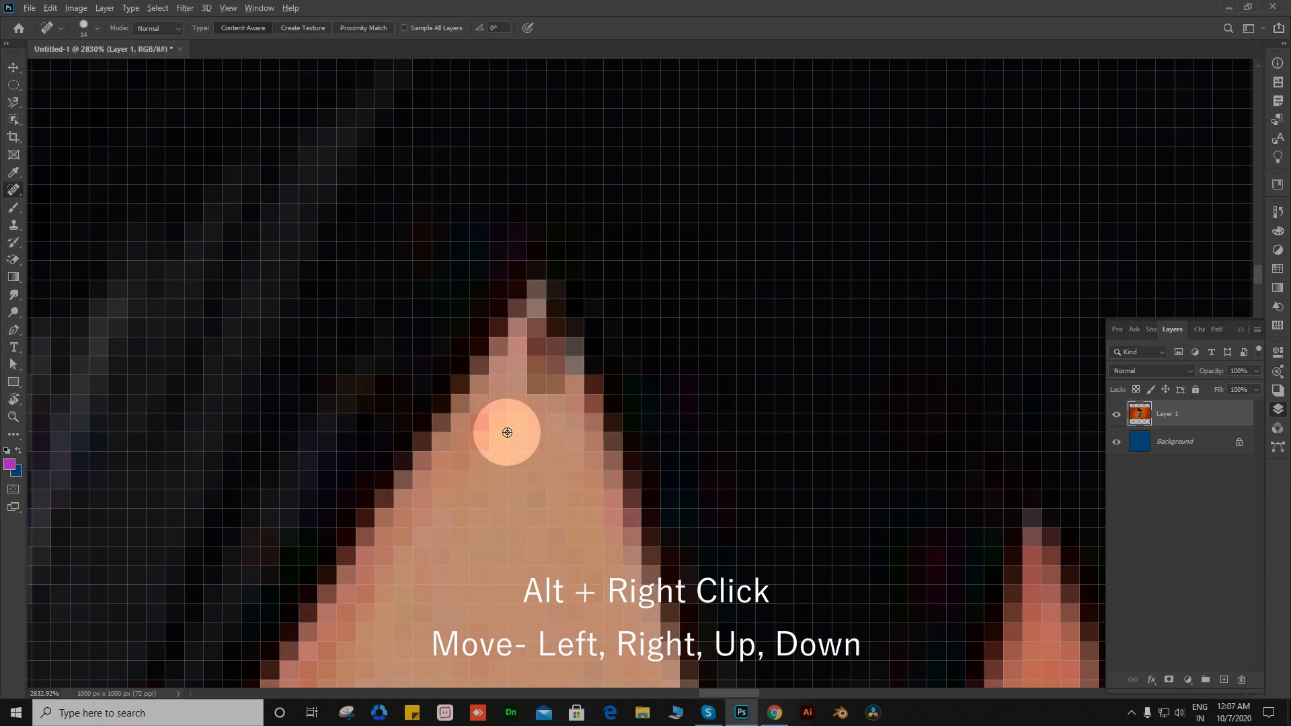
pyautogui.moveTo(507, 433)
pyautogui.mouseDown()
pyautogui.moveTo(615, 434)
pyautogui.moveTo(425, 432)
pyautogui.moveTo(618, 432)
pyautogui.moveTo(456, 431)
pyautogui.moveTo(607, 432)
pyautogui.moveTo(589, 468)
pyautogui.moveTo(351, 405)
pyautogui.moveTo(424, 406)
pyautogui.mouseUp()
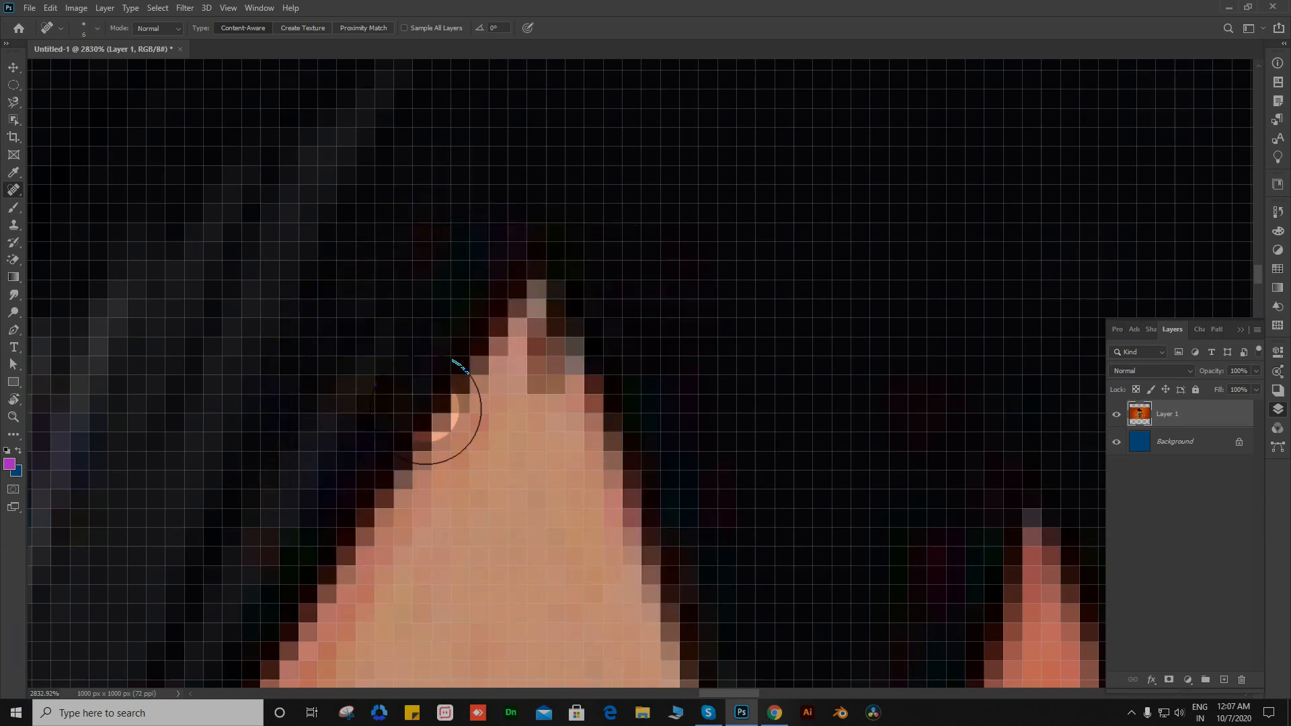
# Step: Heal away the small dark shading mark between the mouth and chin with the Spot Healing Brush
pyautogui.scroll(-10, 425, 411)
pyautogui.scroll(4, 545, 400)
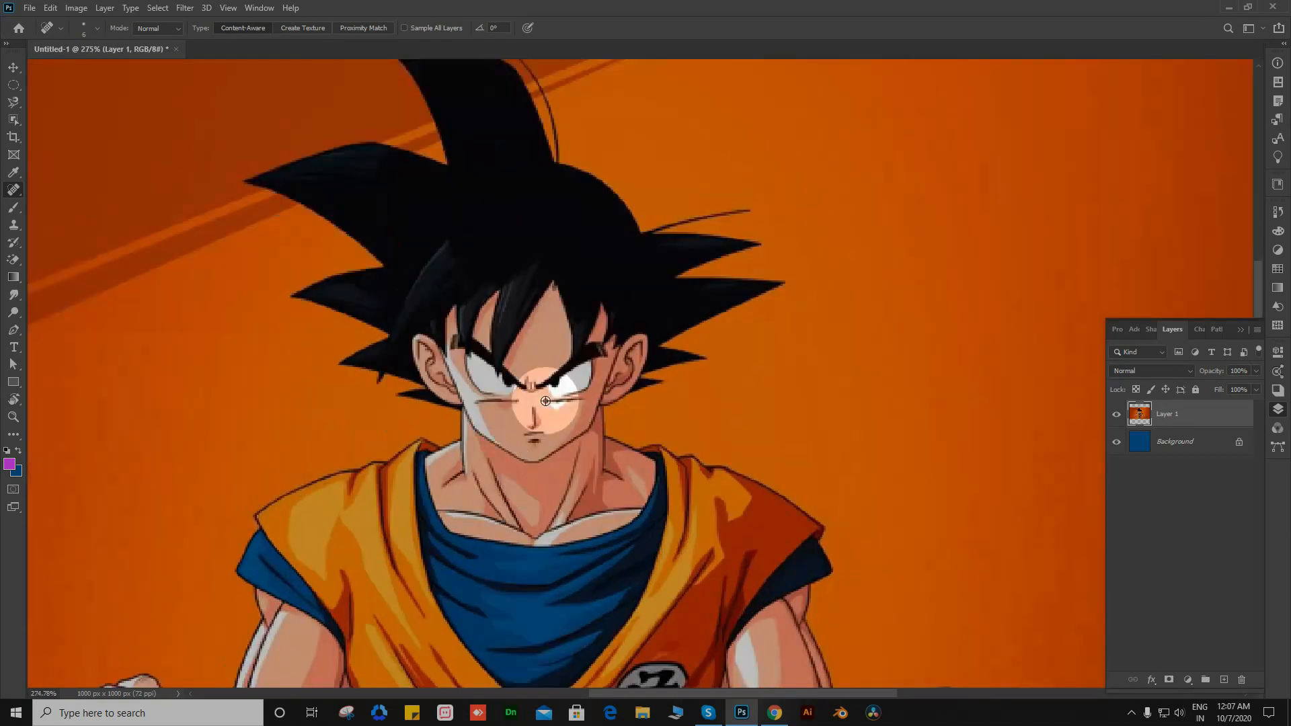
pyautogui.scroll(5, 546, 401)
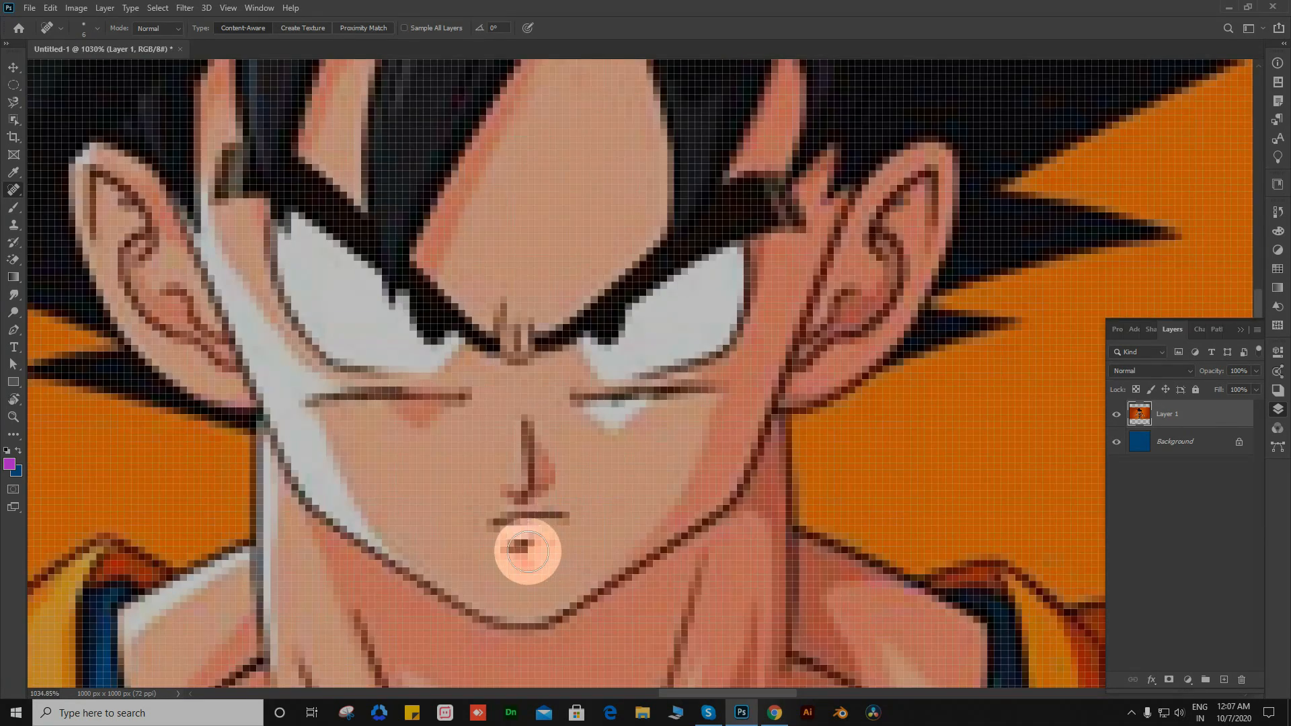
pyautogui.click(511, 555)
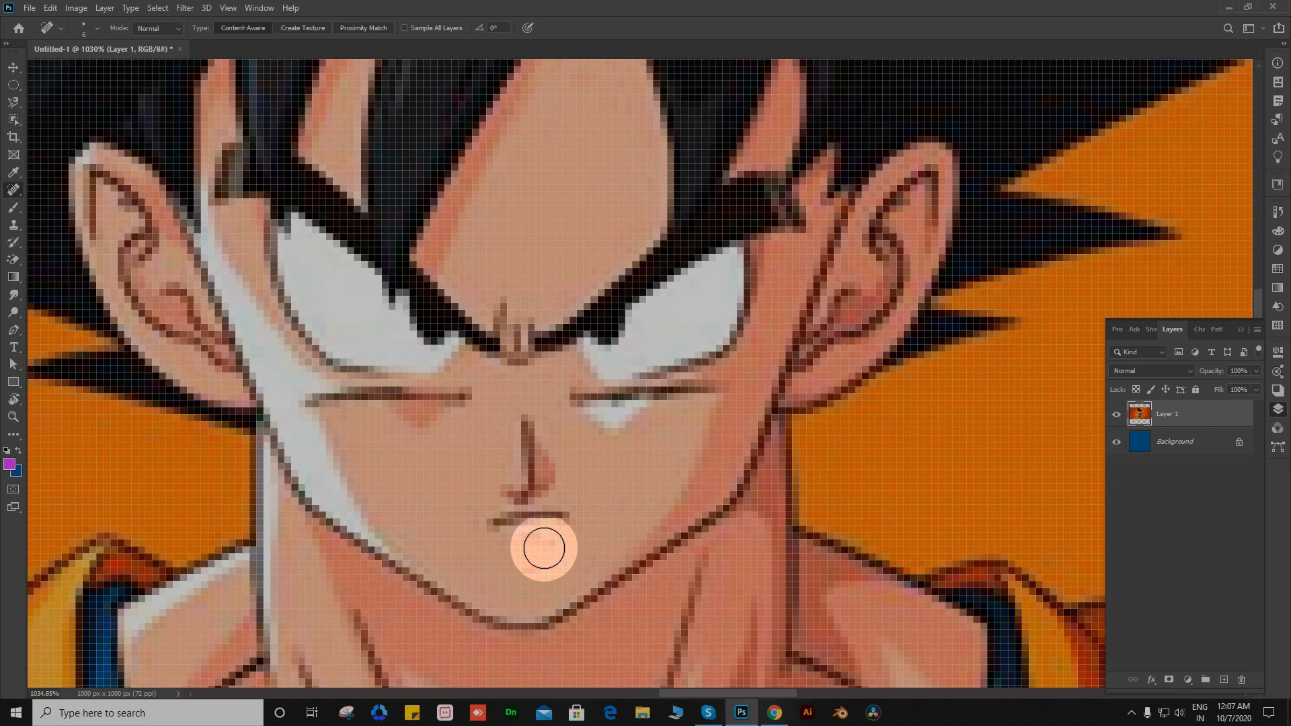
# Step: Switch to the Healing Brush Tool and reduce its brush to about 8 px for work on the face
pyautogui.scroll(-6, 599, 522)
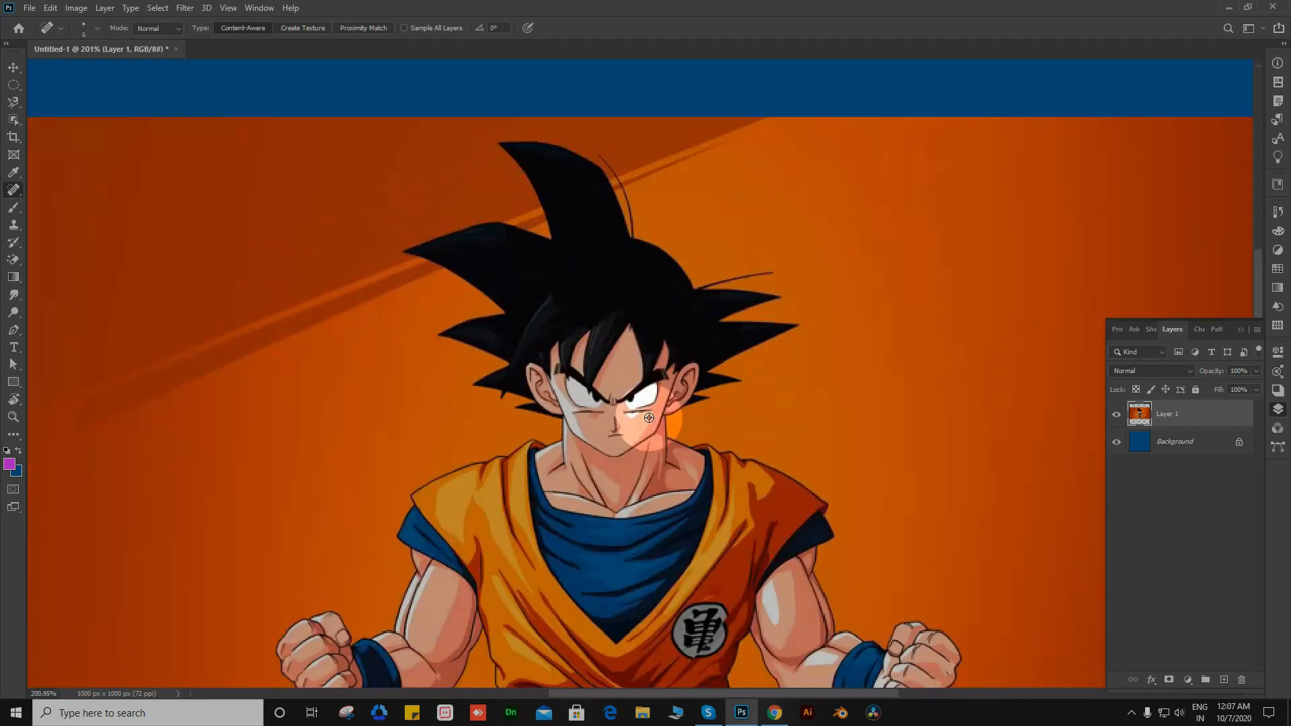
pyautogui.rightClick(13, 190)
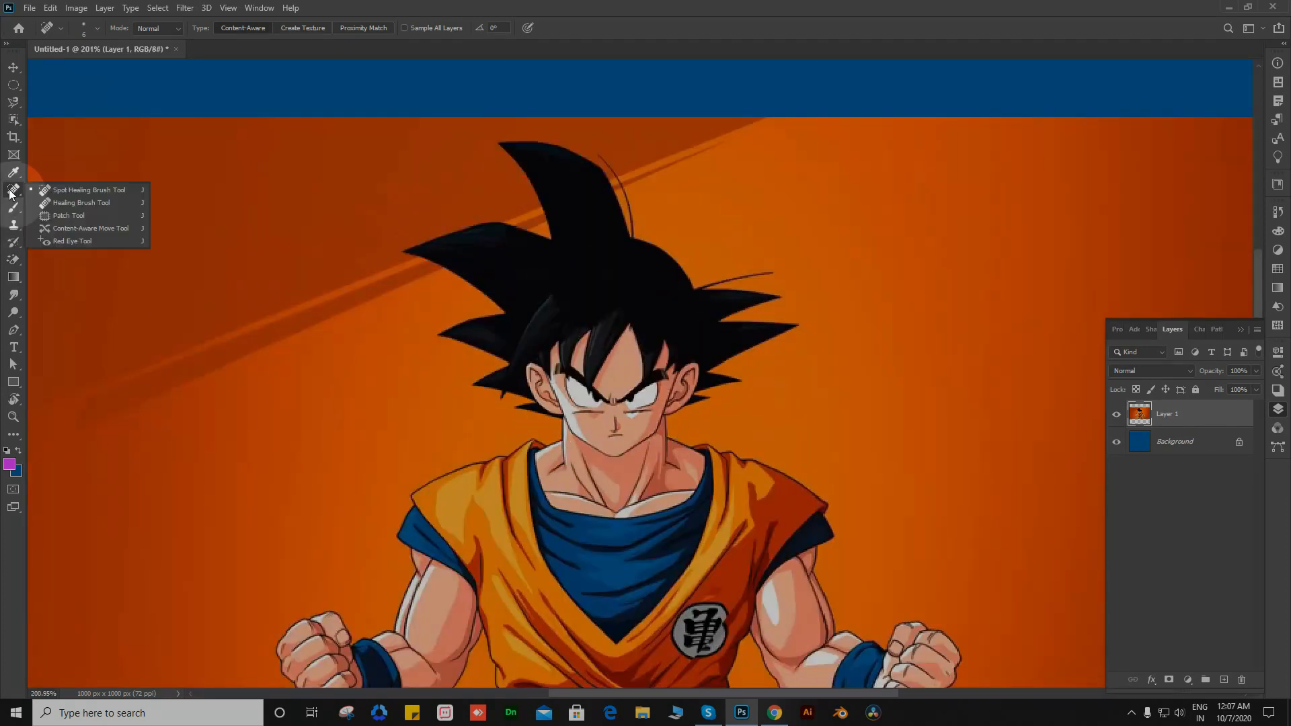
pyautogui.click(73, 204)
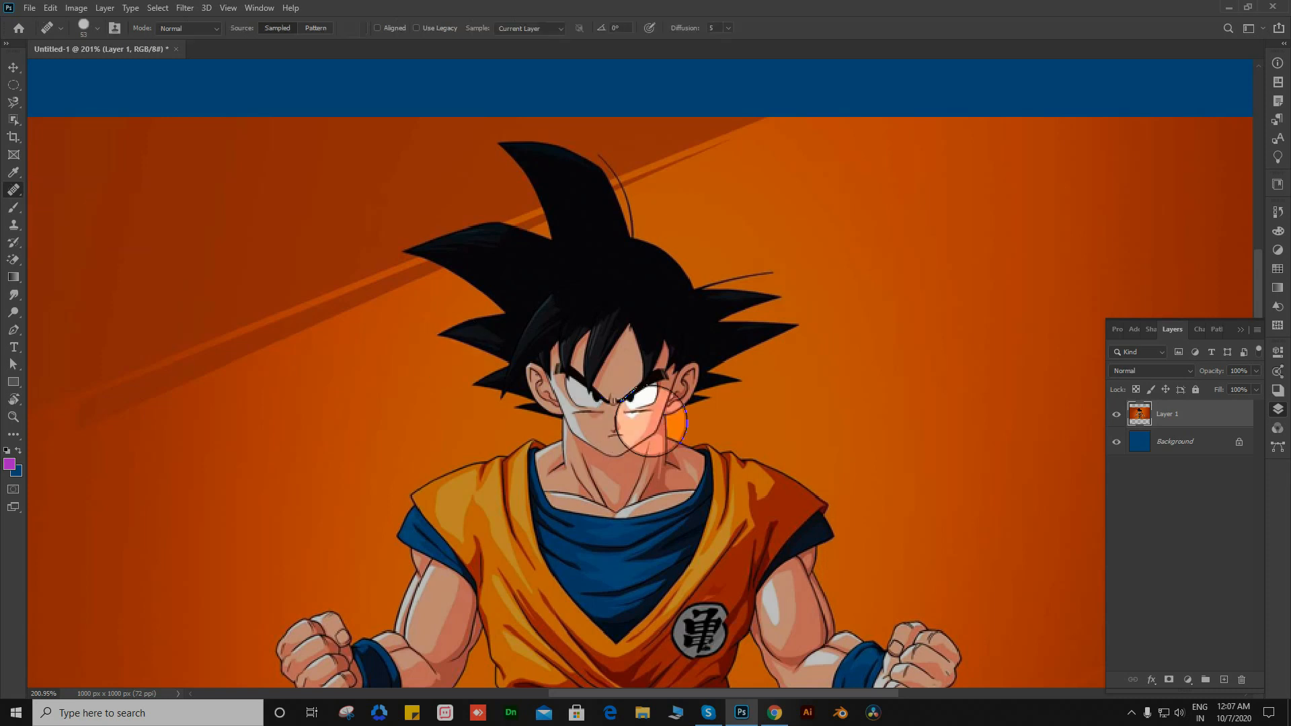
pyautogui.scroll(3, 696, 427)
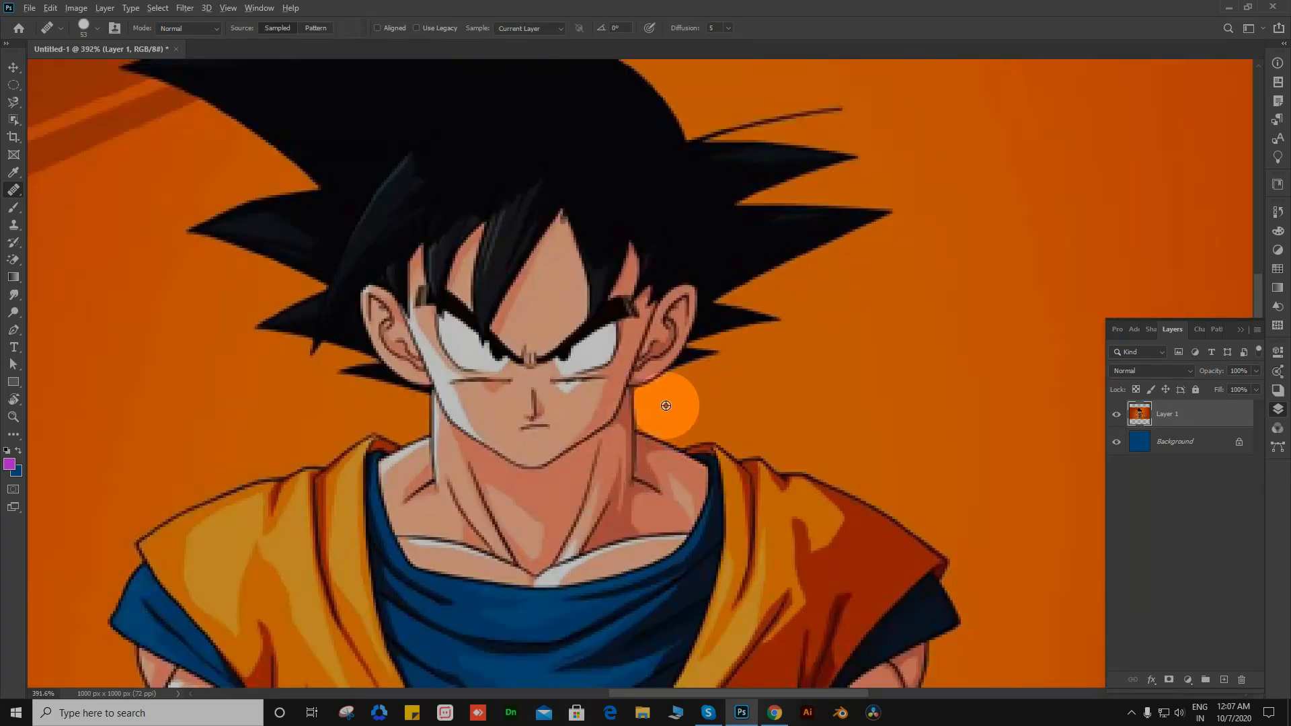
pyautogui.scroll(3, 551, 408)
pyautogui.moveTo(548, 409); pyautogui.dragTo(446, 405)
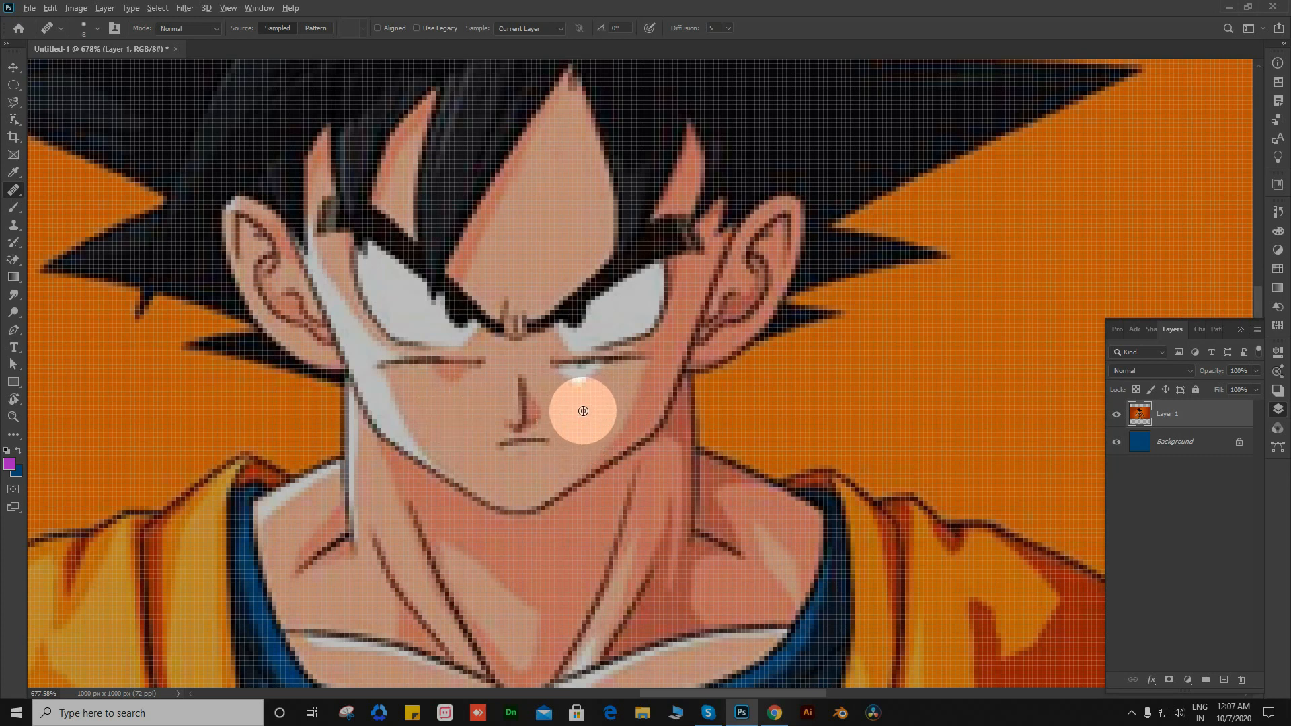
# Step: Sample the skin beside the white jaw highlight with the Healing Brush and paint it upward over the cheek
pyautogui.scroll(3, 572, 421)
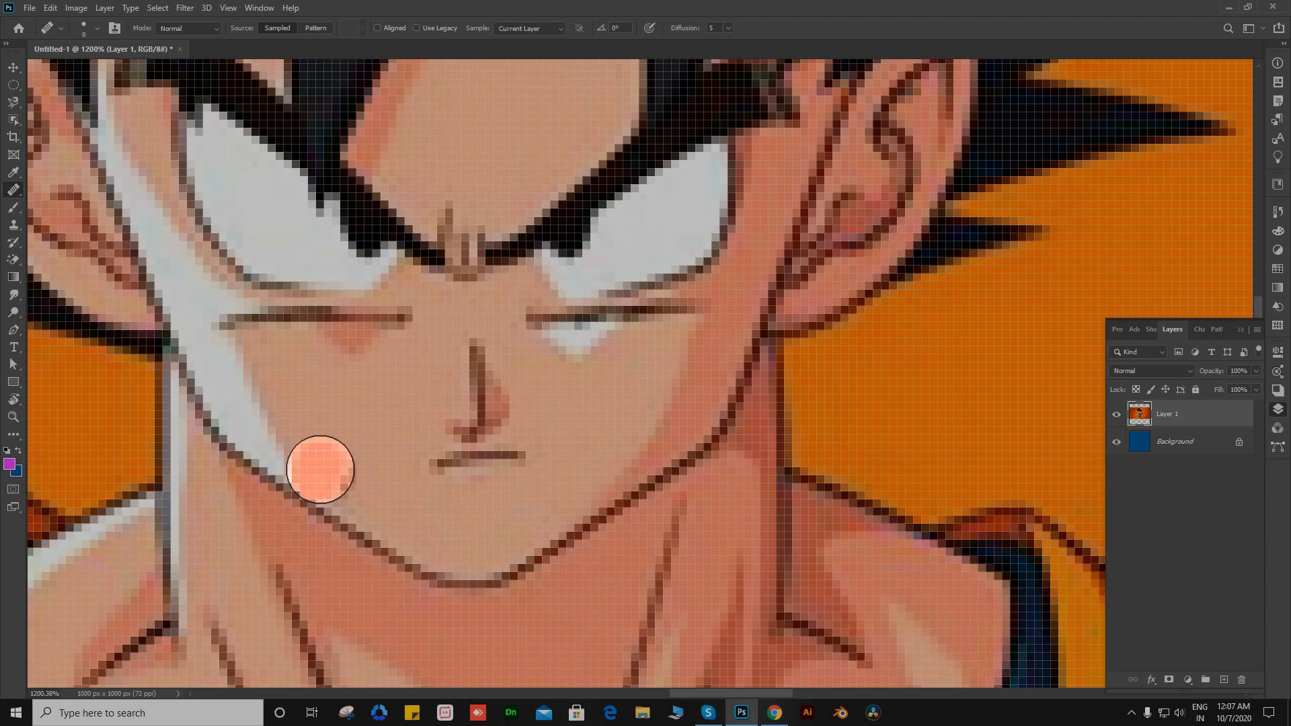
pyautogui.click(320, 470)
pyautogui.moveTo(320, 469)
pyautogui.mouseDown()
pyautogui.moveTo(343, 489)
pyautogui.moveTo(234, 411)
pyautogui.moveTo(228, 397)
pyautogui.moveTo(246, 410)
pyautogui.moveTo(220, 328)
pyautogui.moveTo(276, 311)
pyautogui.moveTo(226, 331)
pyautogui.moveTo(223, 356)
pyautogui.moveTo(314, 402)
pyautogui.mouseUp()
# Step: Sample the shaded crease under the eye on the white-highlighted side and heal the white patch under the other eye with it
pyautogui.scroll(-6, 426, 420)
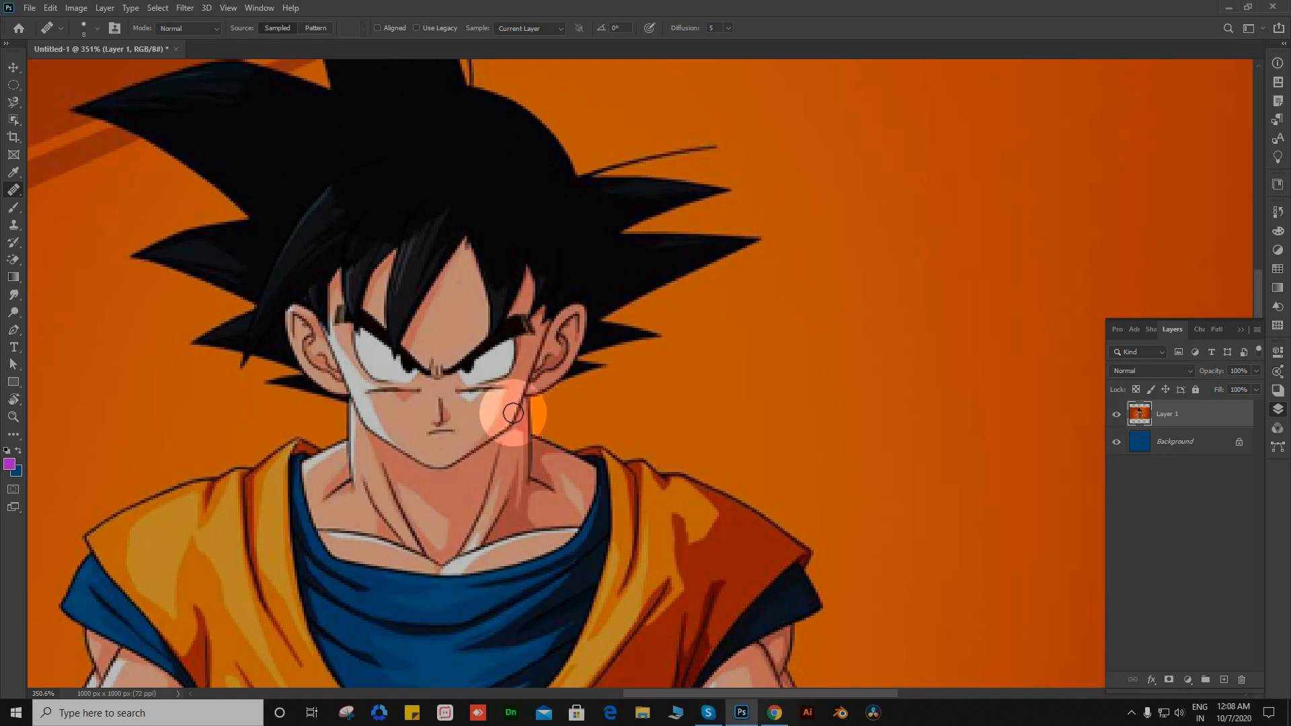
pyautogui.scroll(3, 482, 397)
pyautogui.scroll(2, 481, 397)
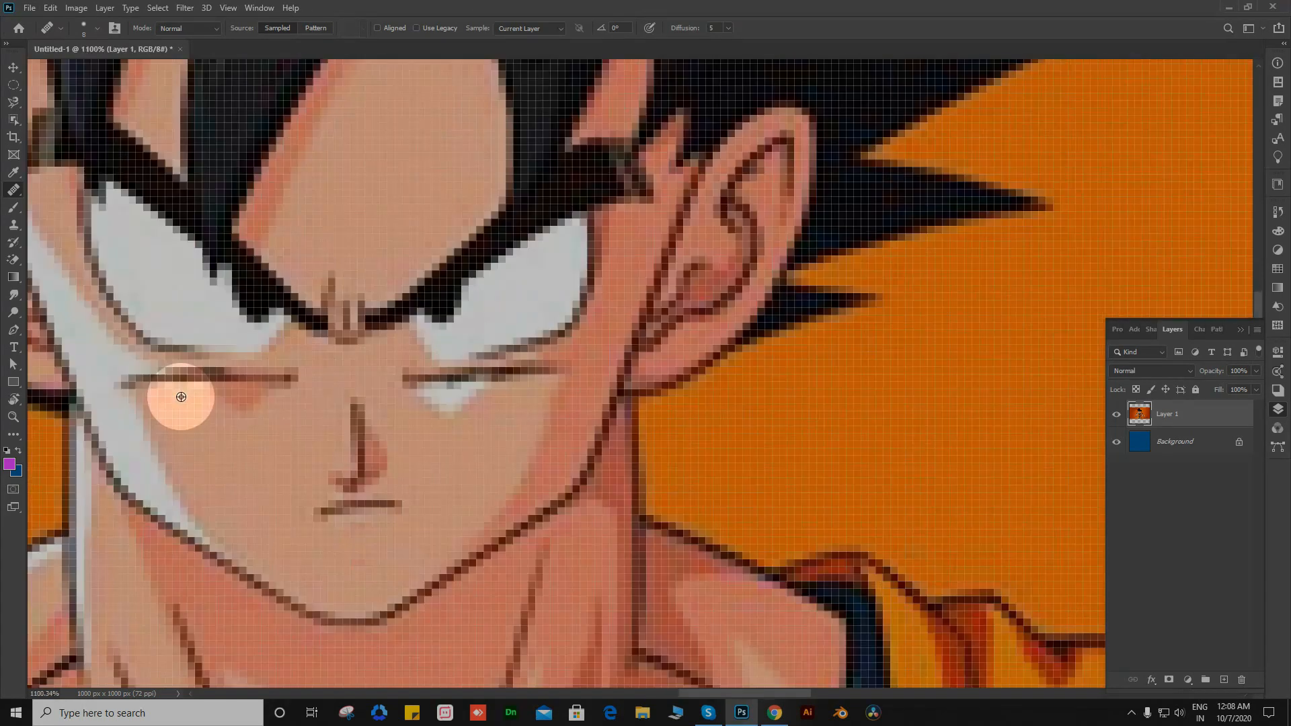
pyautogui.click(151, 388)
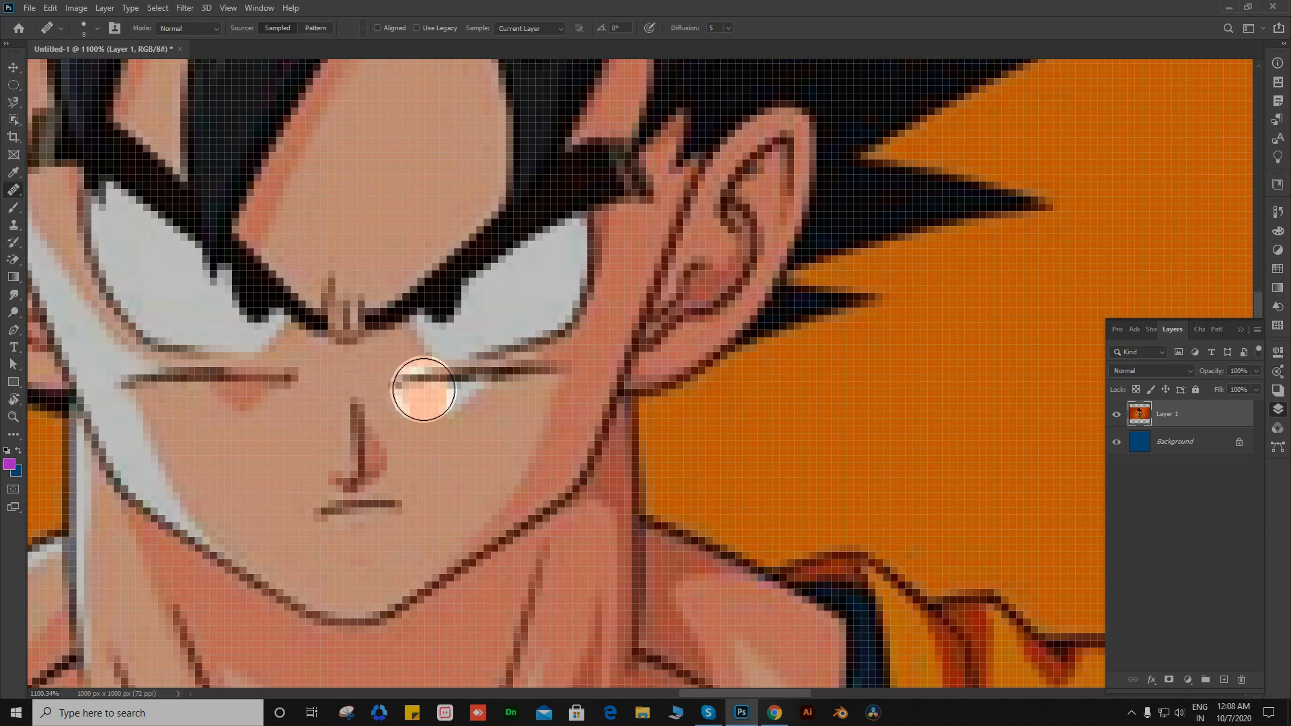
pyautogui.moveTo(423, 389)
pyautogui.mouseDown()
pyautogui.moveTo(528, 391)
pyautogui.moveTo(431, 396)
pyautogui.mouseUp()
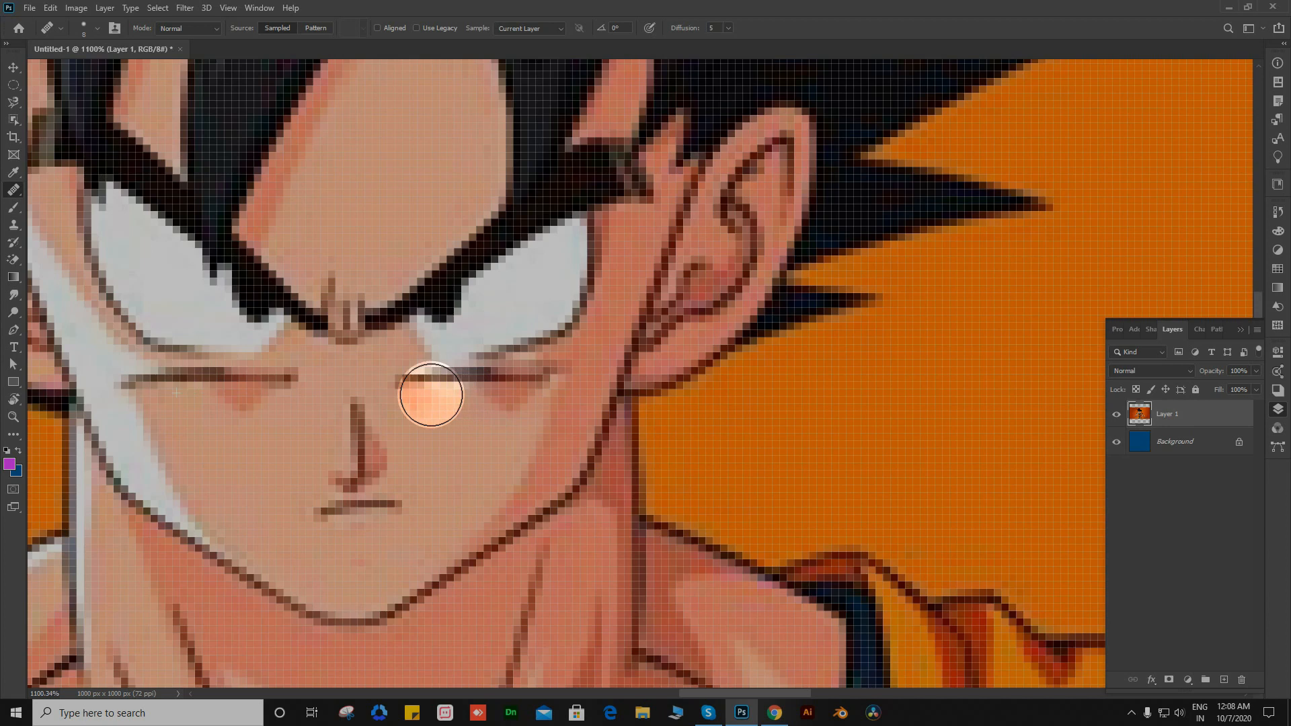
# Step: Switch from the Healing Brush to the Patch Tool for retouching the whole figure
pyautogui.scroll(-3, 468, 423)
pyautogui.scroll(-2, 468, 423)
pyautogui.scroll(-2, 640, 433)
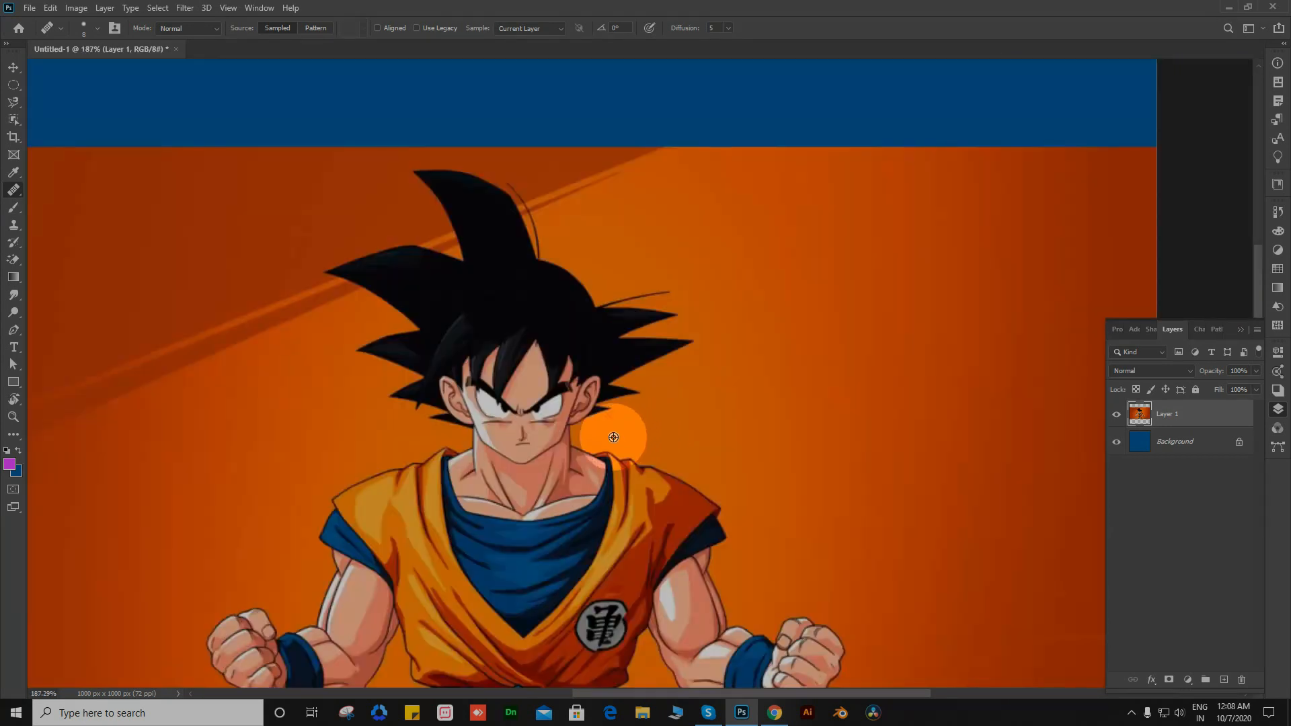
pyautogui.scroll(-1, 610, 432)
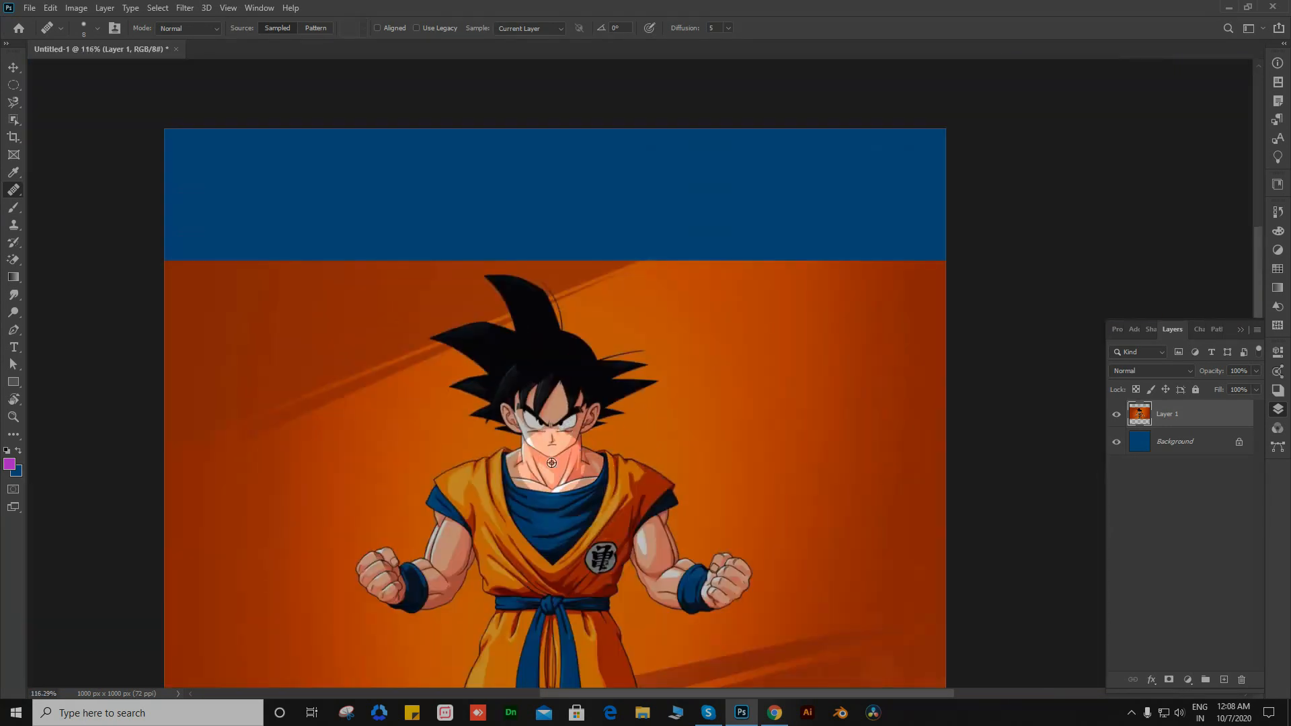
pyautogui.rightClick(24, 189)
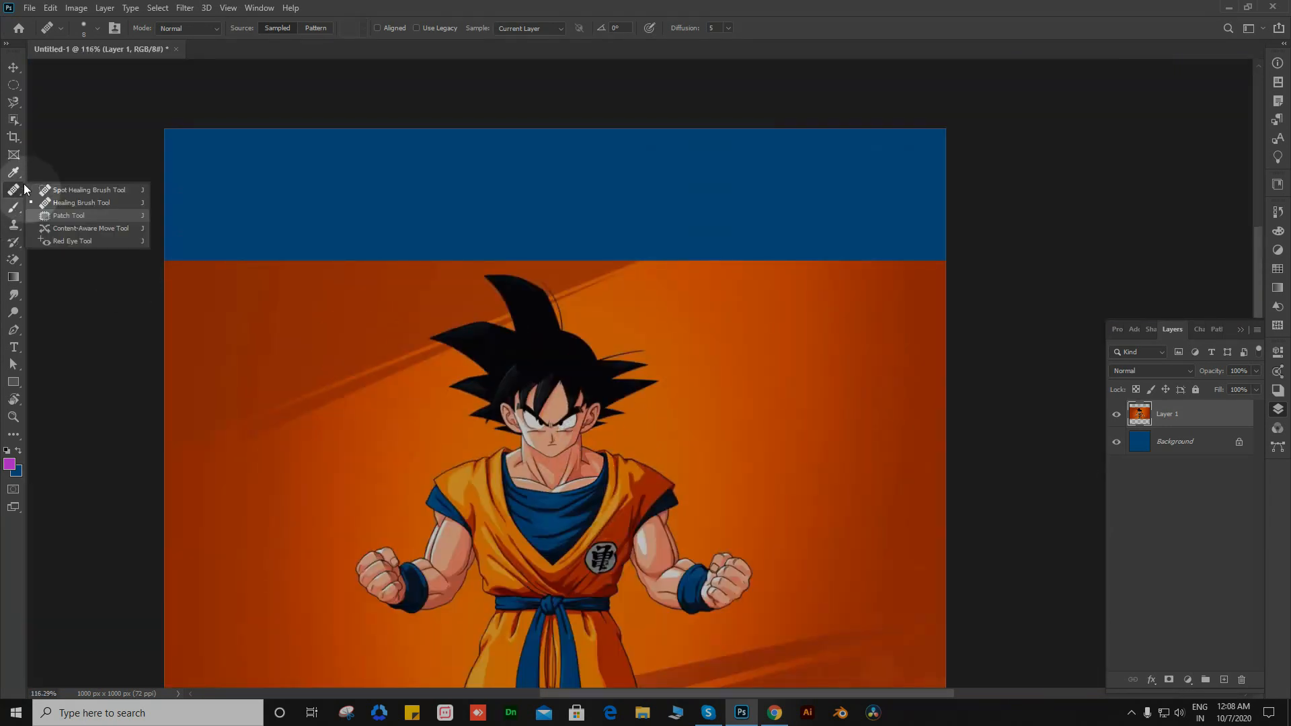
pyautogui.click(86, 215)
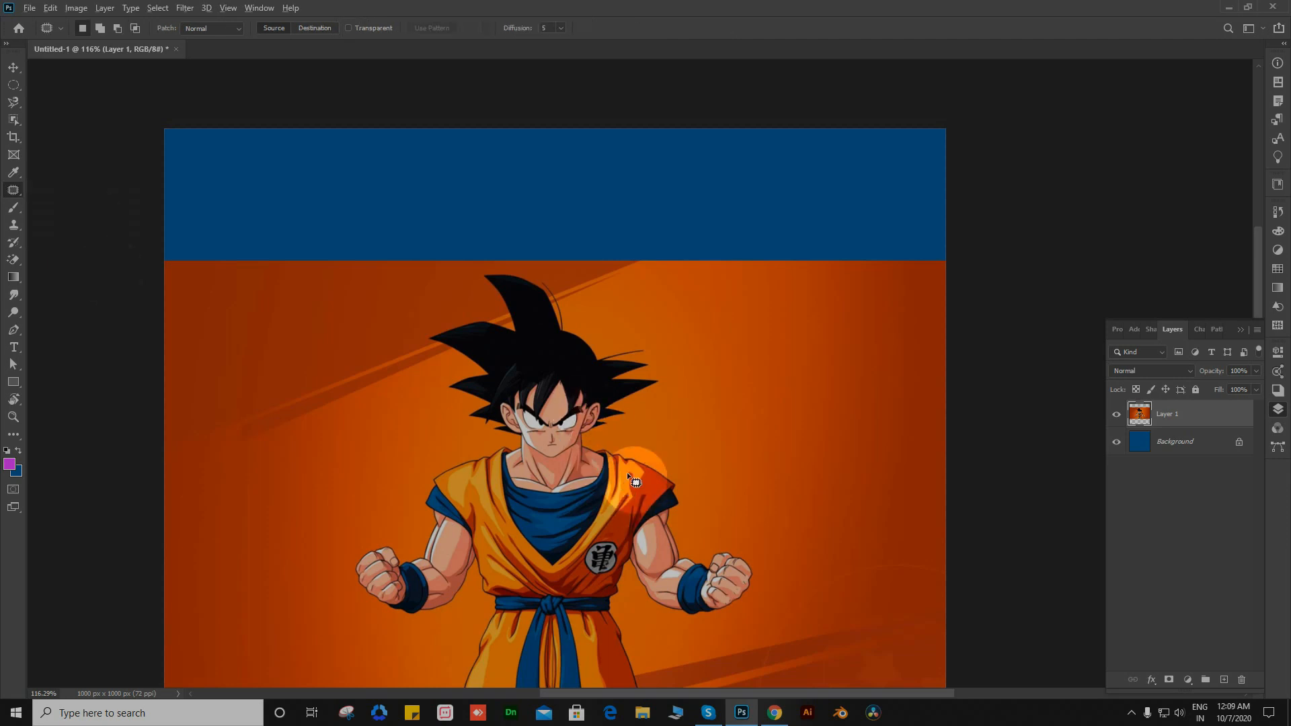
# Step: Patch the yellow highlight on the character's red-shaded shoulder with the plain red cloth beside it, and deselect
pyautogui.scroll(10, 627, 472)
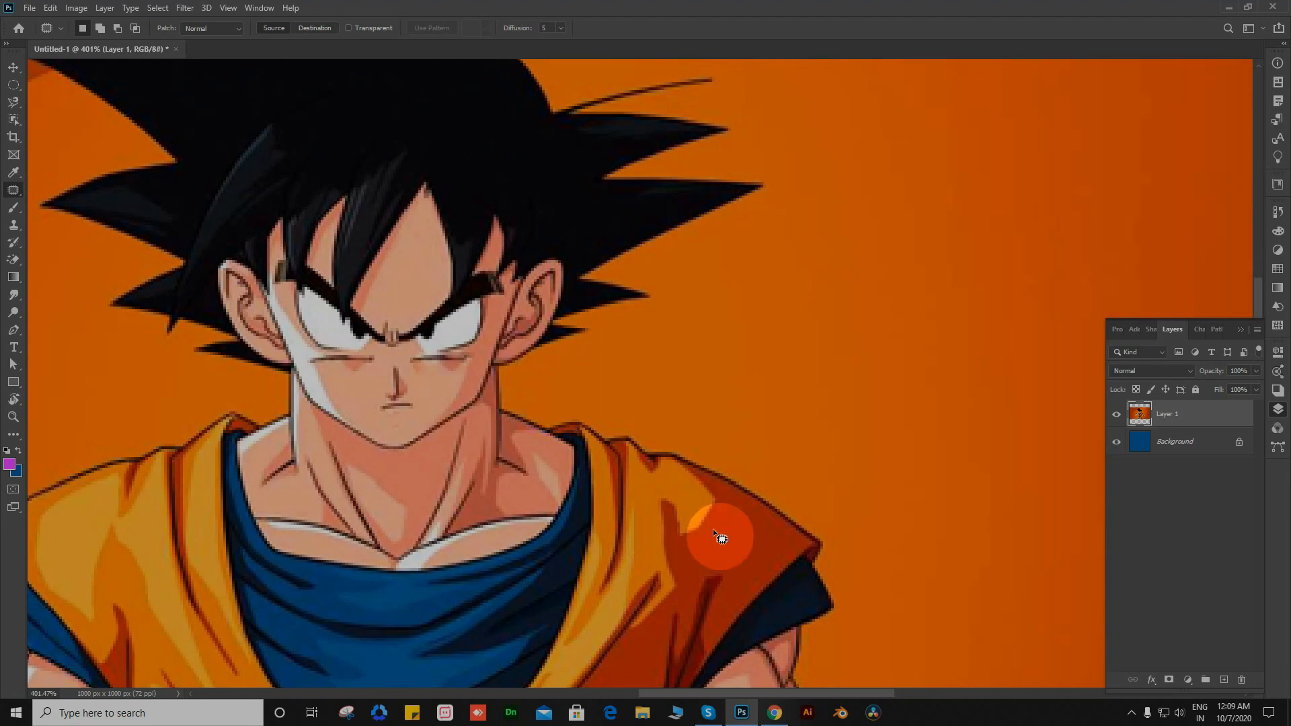
pyautogui.scroll(3, 572, 473)
pyautogui.moveTo(572, 473); pyautogui.dragTo(694, 234)
pyautogui.scroll(-8, 694, 235)
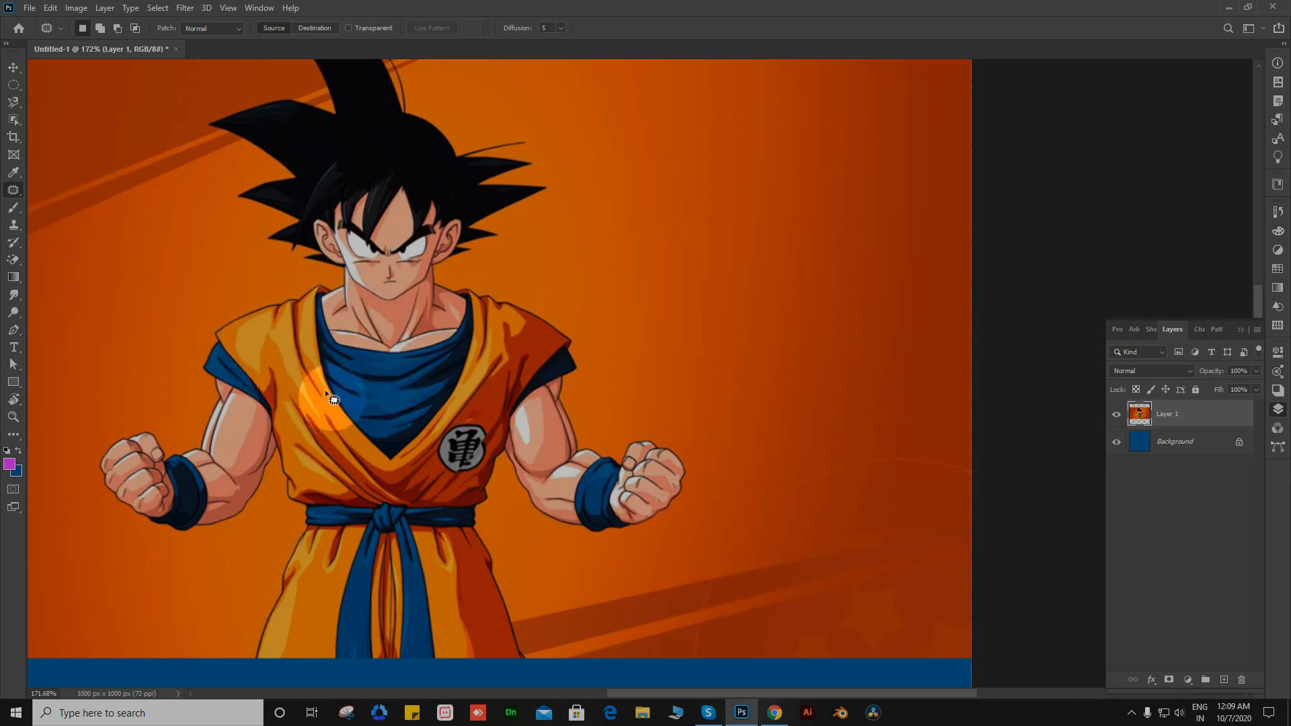
pyautogui.scroll(4, 888, 563)
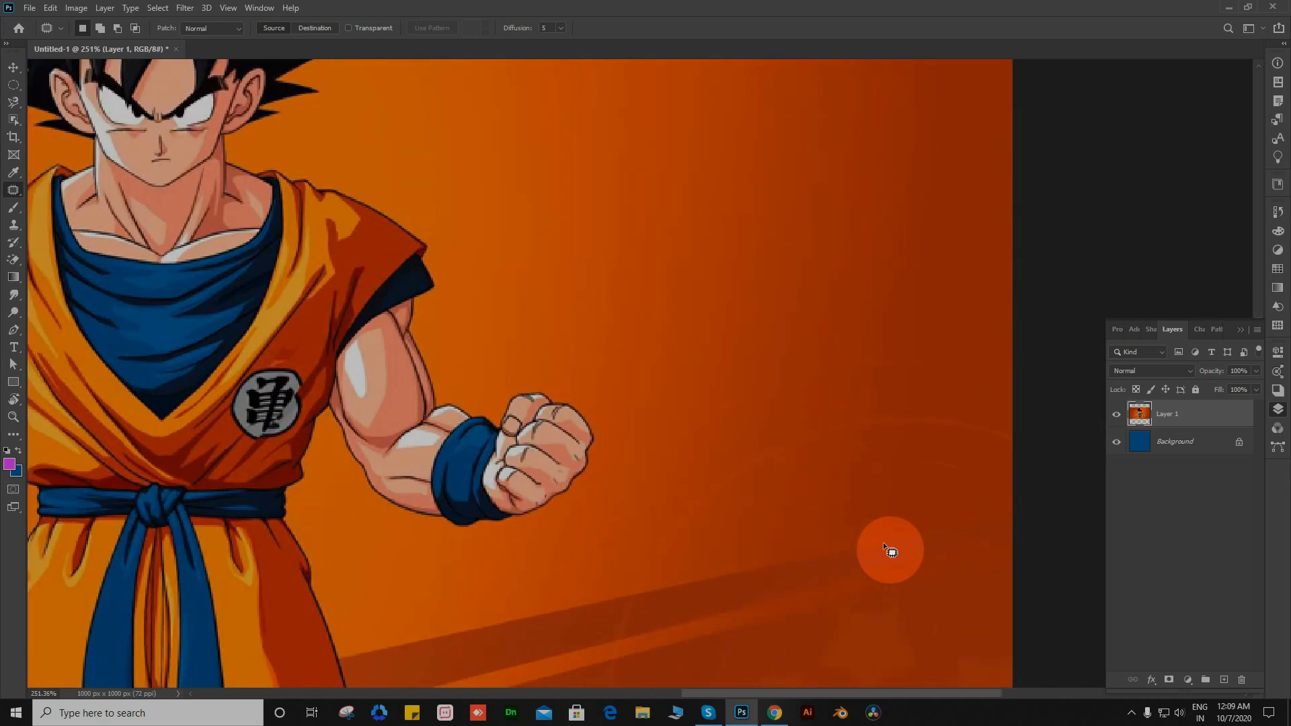
pyautogui.moveTo(865, 536); pyautogui.dragTo(741, 227)
pyautogui.moveTo(741, 278); pyautogui.dragTo(656, 416)
pyautogui.scroll(5, 648, 371)
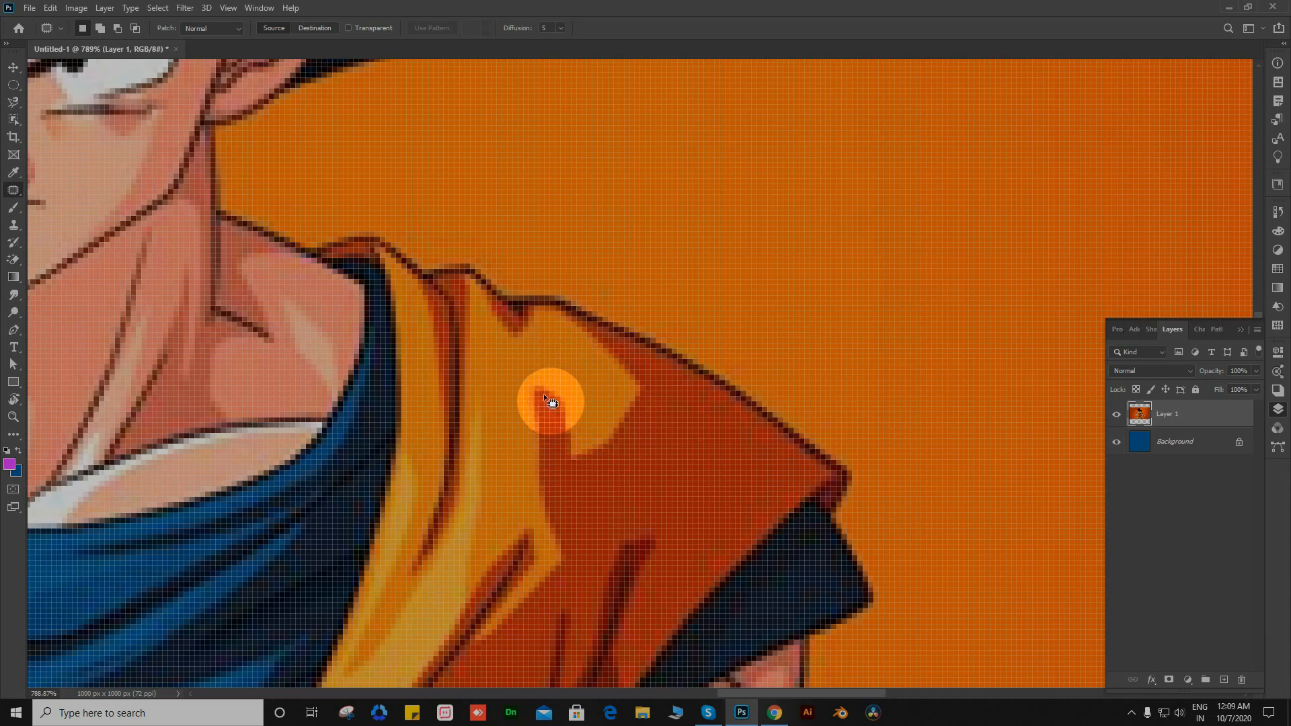
pyautogui.moveTo(541, 398)
pyautogui.mouseDown()
pyautogui.moveTo(567, 468)
pyautogui.moveTo(615, 464)
pyautogui.mouseUp()
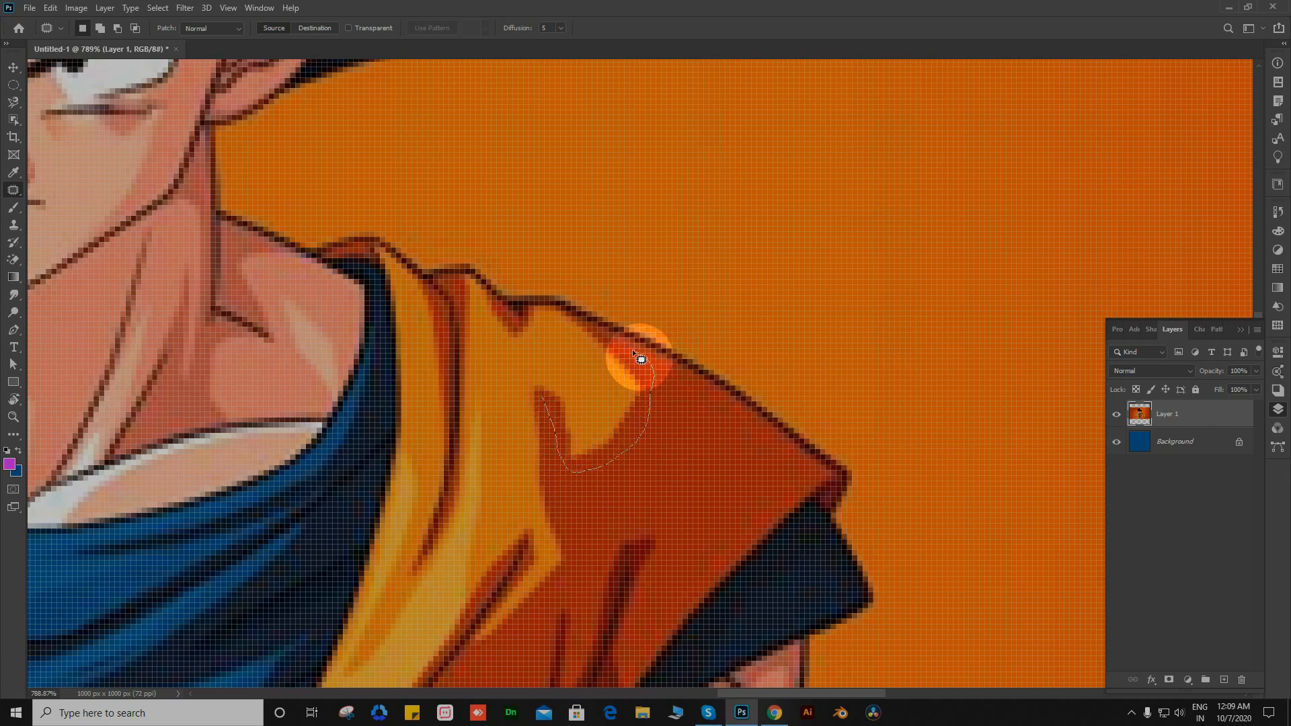
pyautogui.moveTo(604, 340)
pyautogui.mouseDown()
pyautogui.moveTo(572, 350)
pyautogui.moveTo(542, 394)
pyautogui.moveTo(608, 405)
pyautogui.moveTo(672, 455)
pyautogui.moveTo(629, 412)
pyautogui.moveTo(705, 469)
pyautogui.moveTo(432, 530)
pyautogui.moveTo(451, 491)
pyautogui.moveTo(803, 276)
pyautogui.moveTo(844, 306)
pyautogui.moveTo(695, 467)
pyautogui.mouseUp()
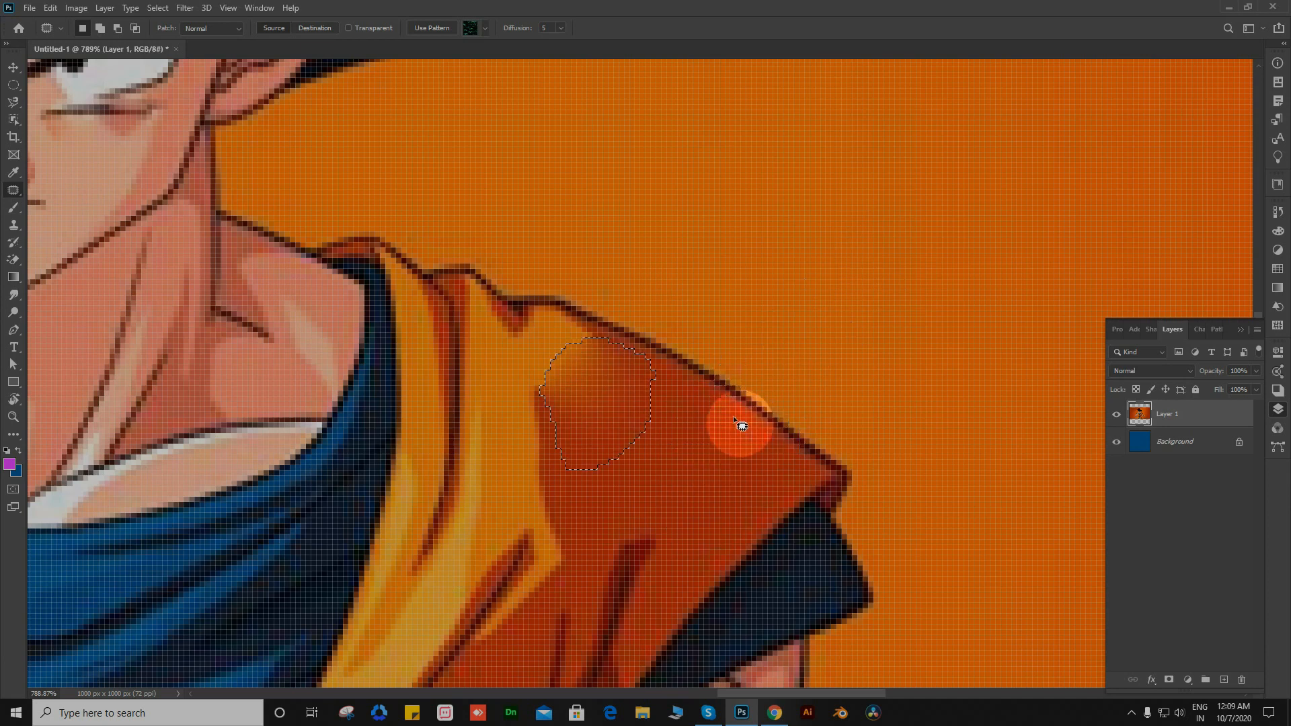
pyautogui.hotkey('ctrl', 'd')
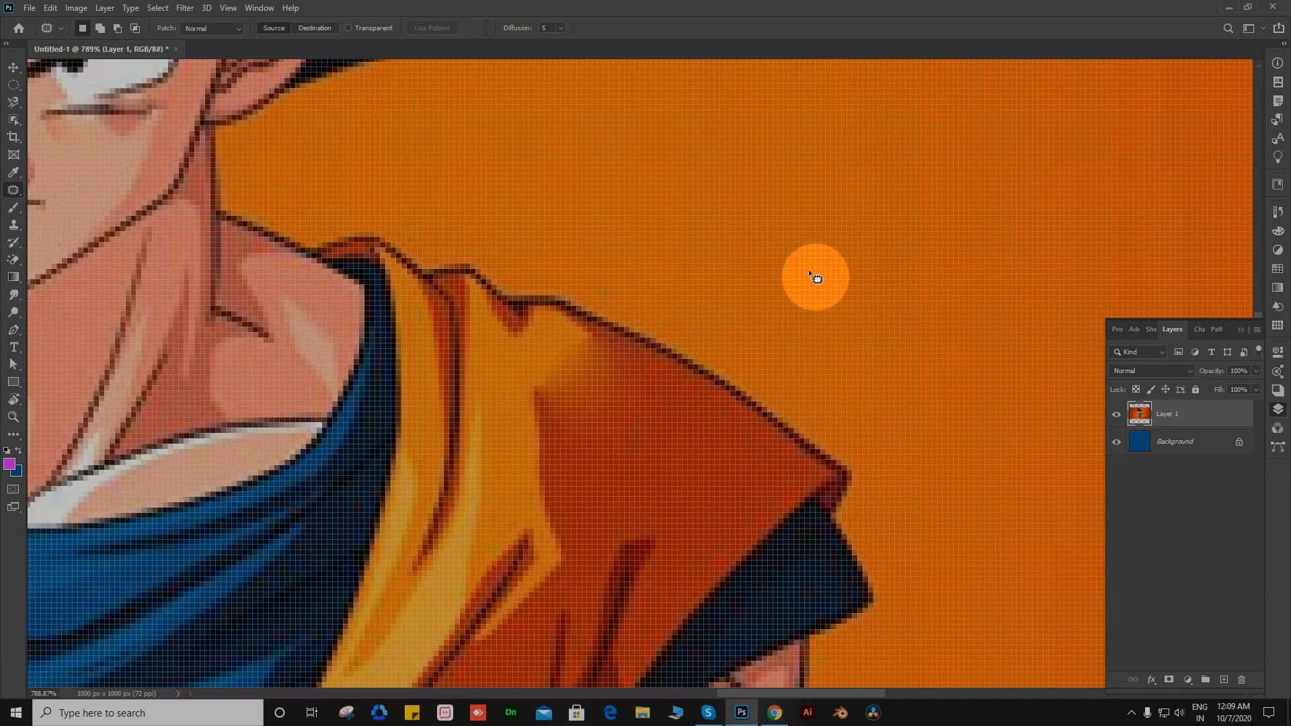
# Step: Outline the remaining yellow fade on the same shoulder and patch it from the red cloth nearer the sleeve
pyautogui.scroll(-5, 568, 235)
pyautogui.scroll(3, 568, 235)
pyautogui.scroll(-4, 568, 235)
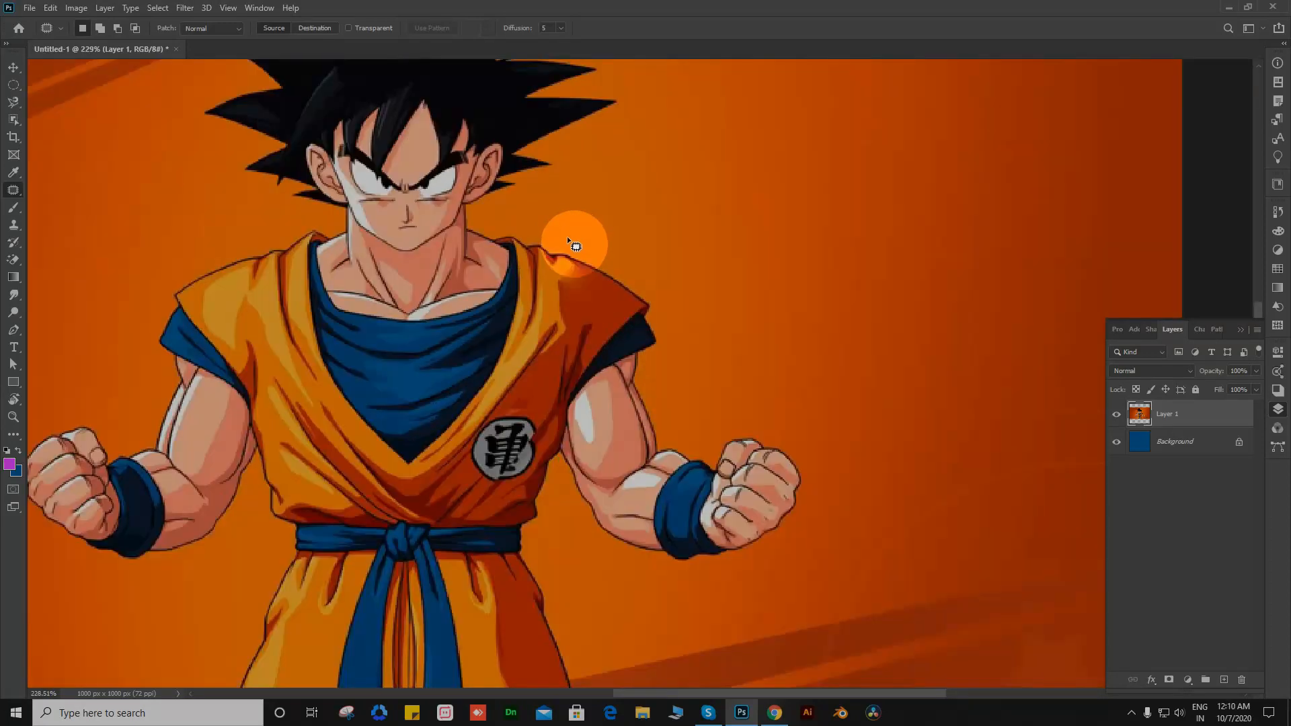
pyautogui.scroll(-2, 418, 235)
pyautogui.scroll(1, 558, 292)
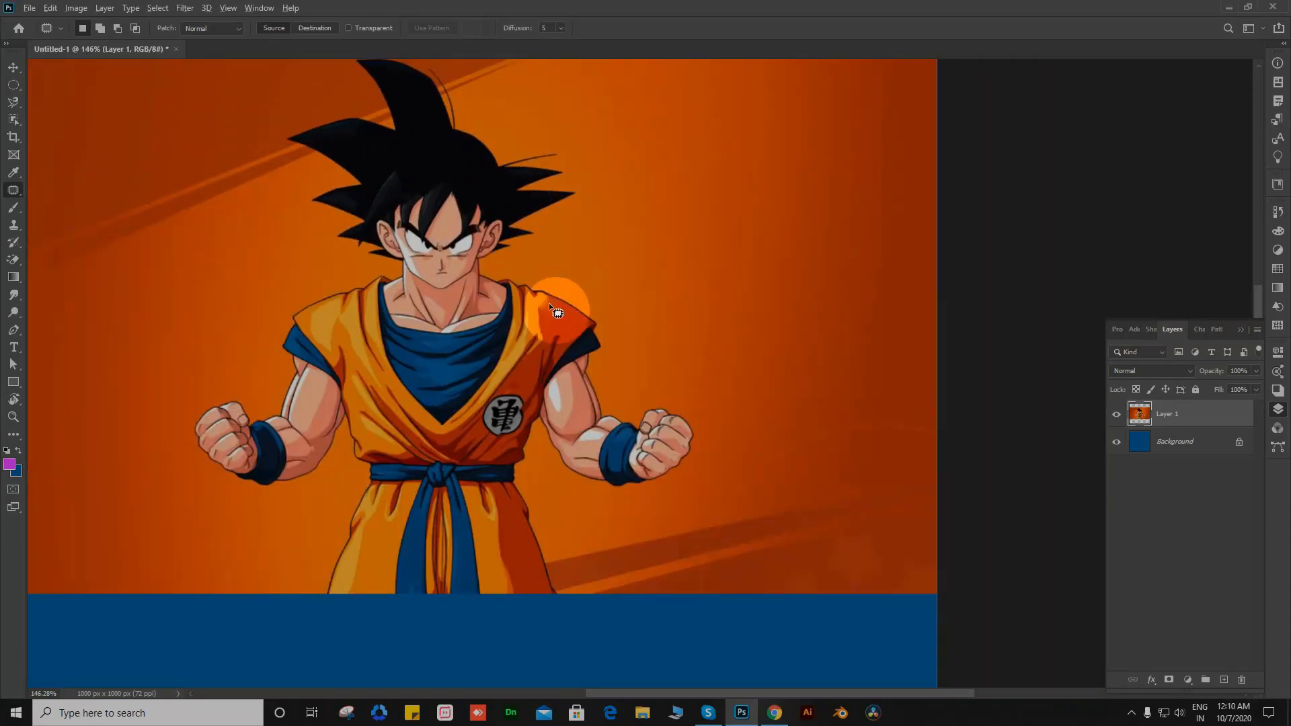
pyautogui.scroll(6, 549, 302)
pyautogui.moveTo(524, 361)
pyautogui.mouseDown()
pyautogui.moveTo(607, 379)
pyautogui.moveTo(627, 314)
pyautogui.mouseUp()
pyautogui.moveTo(579, 277)
pyautogui.mouseDown()
pyautogui.moveTo(517, 332)
pyautogui.moveTo(529, 358)
pyautogui.moveTo(602, 369)
pyautogui.mouseUp()
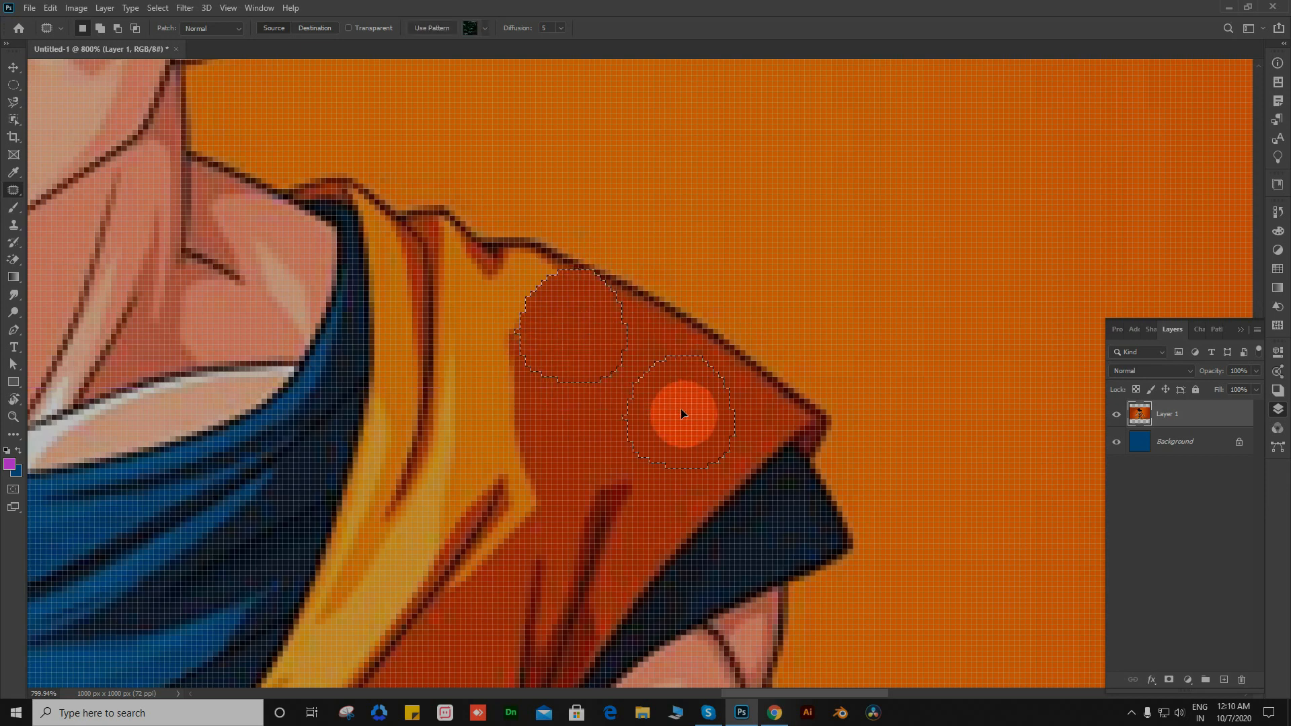
pyautogui.moveTo(681, 410); pyautogui.dragTo(686, 412)
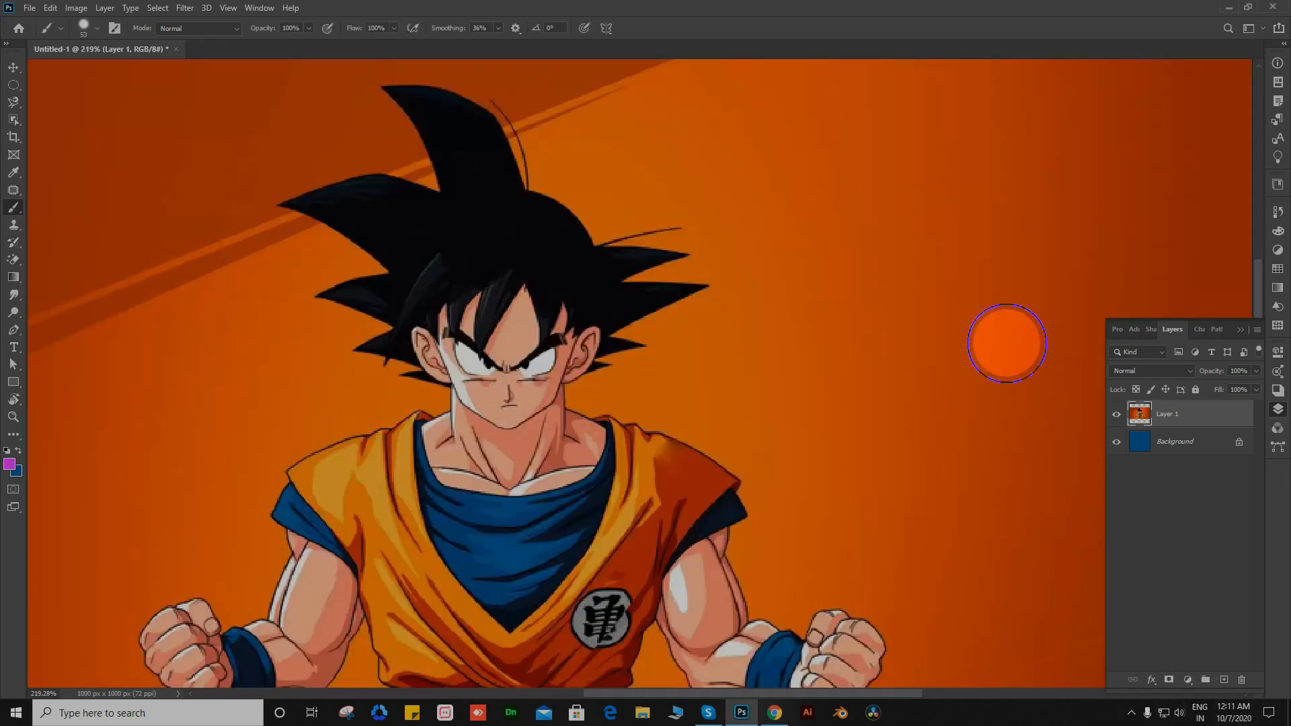
# Step: Test a purple Brush stroke across the character's face, undo it, and paint a long wavy purple band around the figure
pyautogui.scroll(-5, 631, 363)
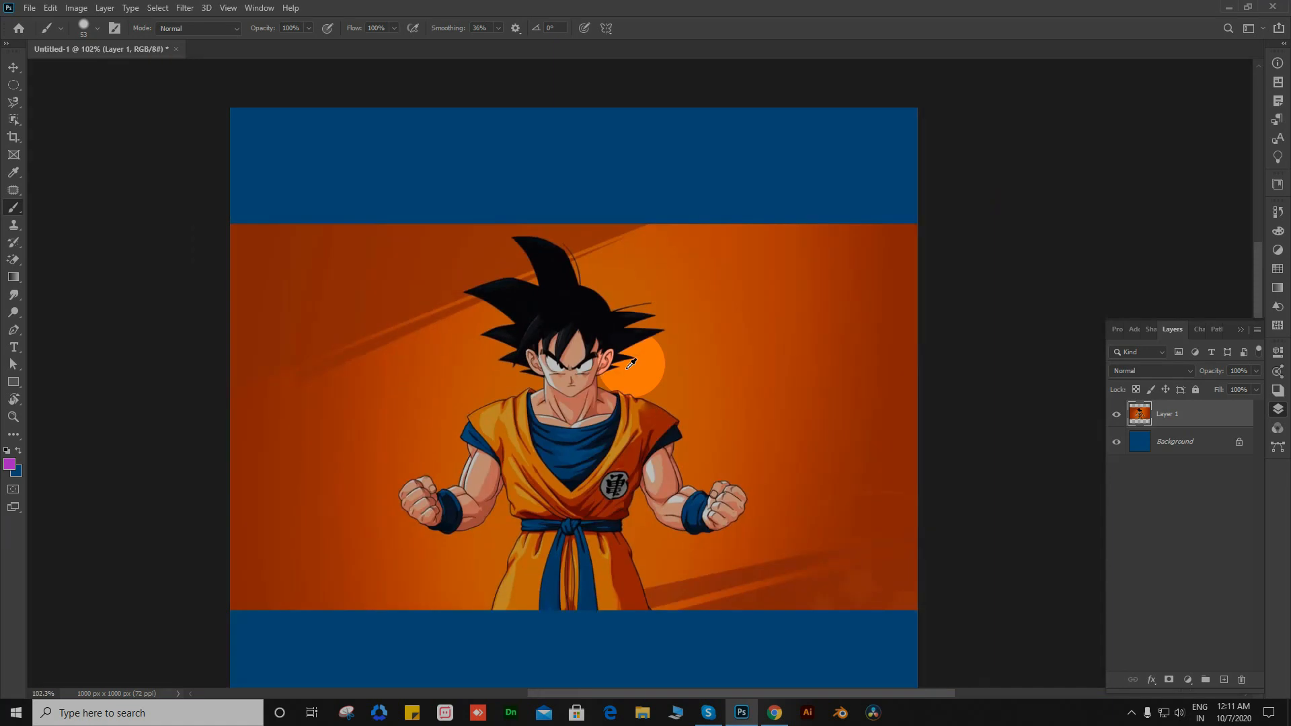
pyautogui.scroll(3, 630, 364)
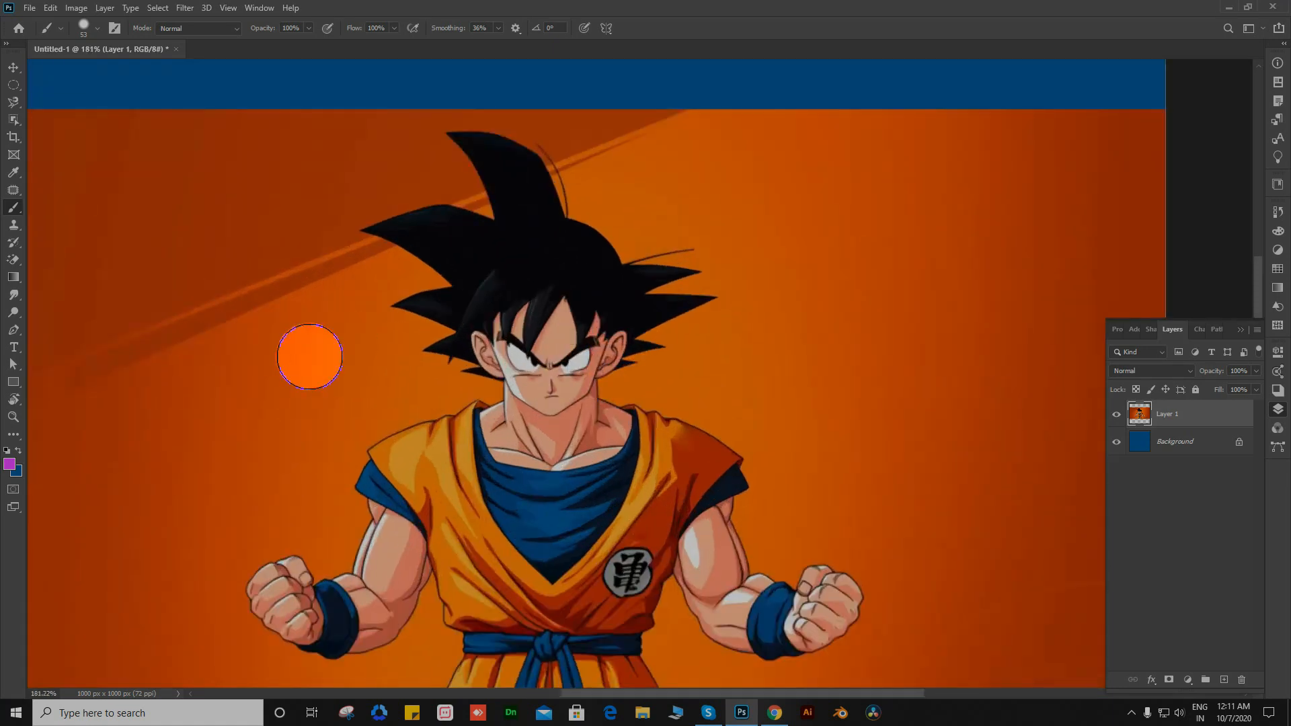
pyautogui.moveTo(328, 370)
pyautogui.mouseDown()
pyautogui.moveTo(362, 378)
pyautogui.moveTo(364, 357)
pyautogui.moveTo(364, 464)
pyautogui.moveTo(324, 475)
pyautogui.mouseUp()
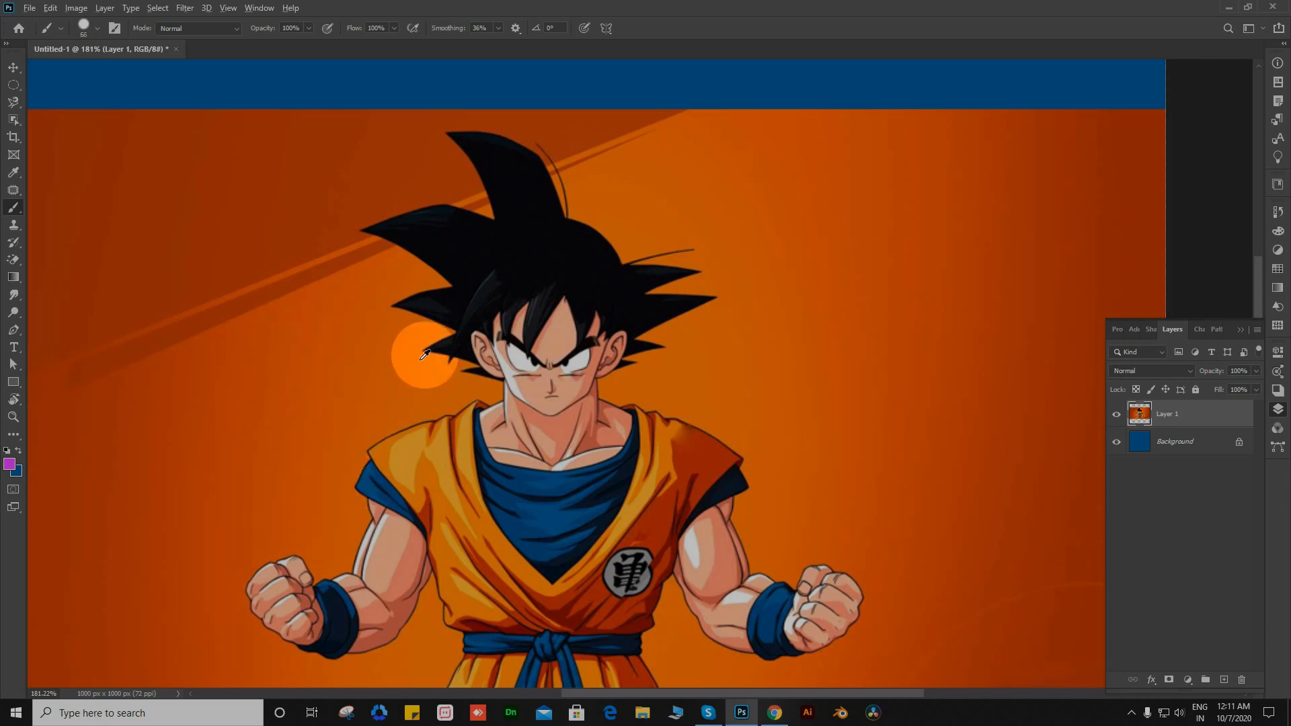
pyautogui.scroll(-2, 343, 407)
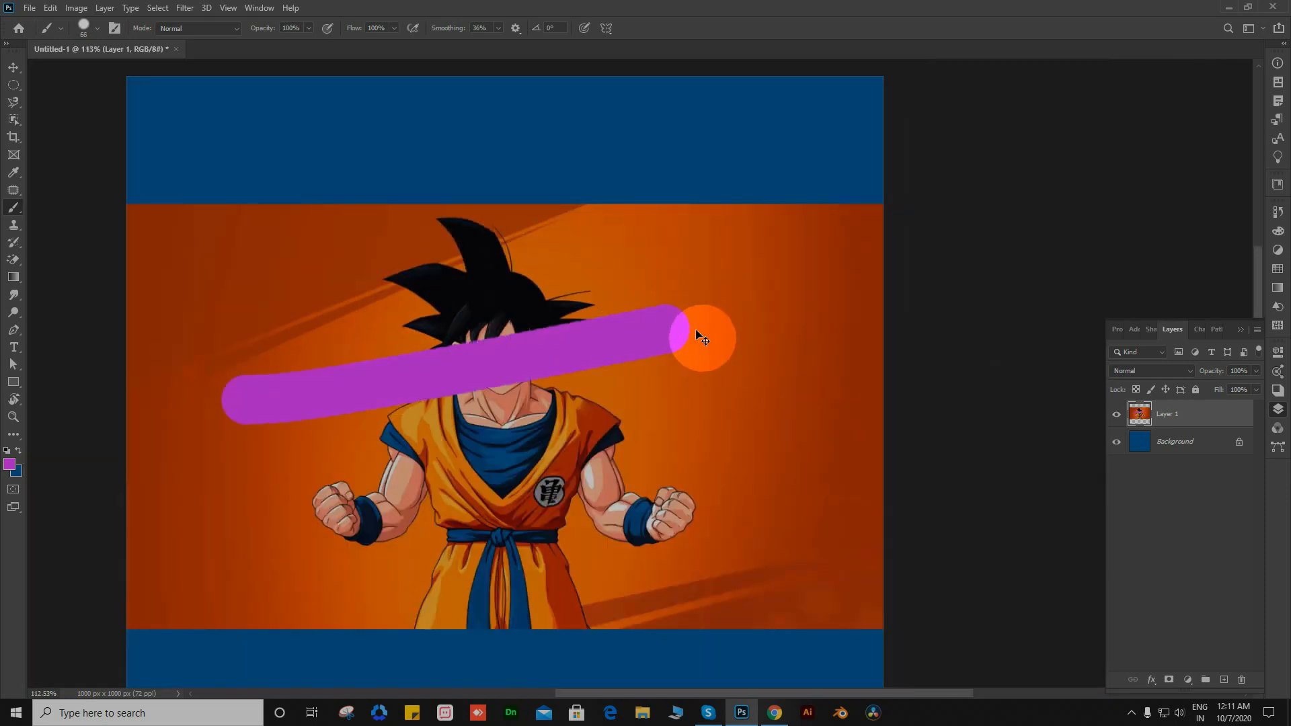
pyautogui.hotkey('ctrl', 'z')
pyautogui.moveTo(597, 363)
pyautogui.mouseDown()
pyautogui.moveTo(671, 365)
pyautogui.moveTo(653, 393)
pyautogui.moveTo(688, 404)
pyautogui.moveTo(657, 439)
pyautogui.moveTo(279, 443)
pyautogui.moveTo(345, 453)
pyautogui.moveTo(280, 418)
pyautogui.moveTo(216, 476)
pyautogui.moveTo(228, 535)
pyautogui.mouseUp()
pyautogui.hotkey('ctrl', 'z')
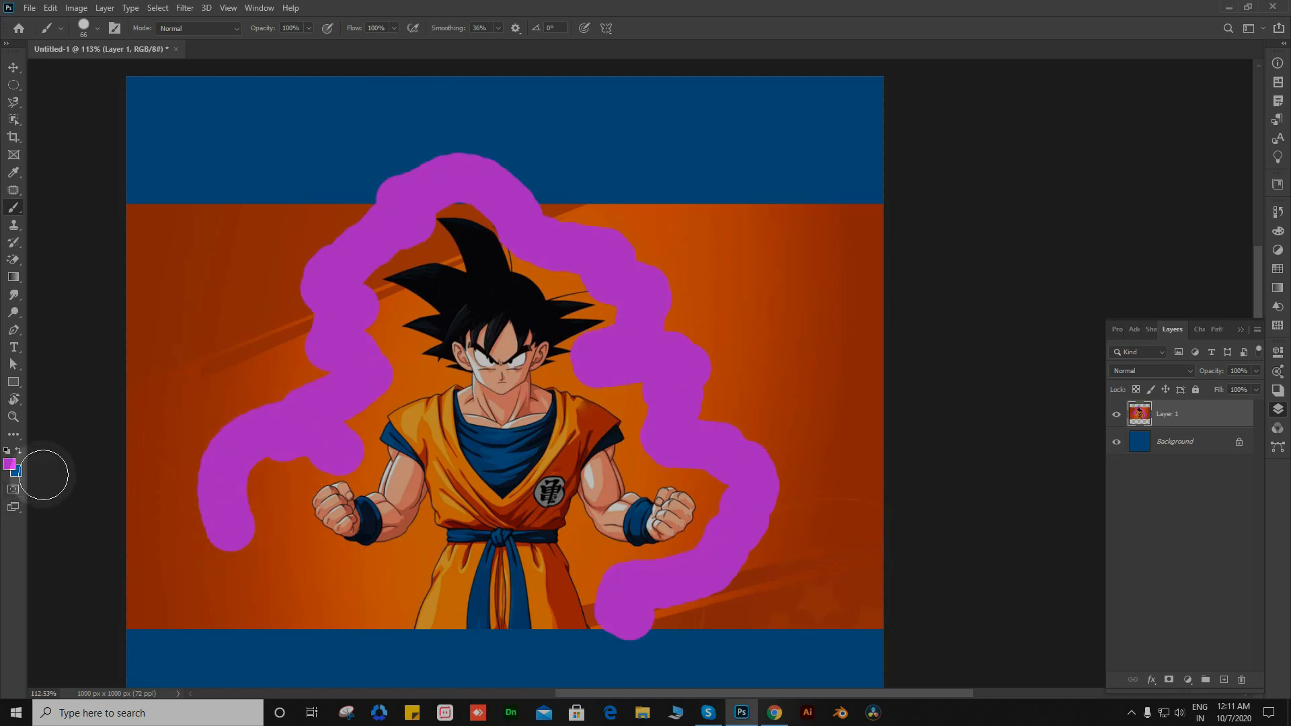
# Step: Set the foreground colour to the backdrop orange fa6500 by sampling it from the image, and return to the Brush Tool
pyautogui.click(6, 466)
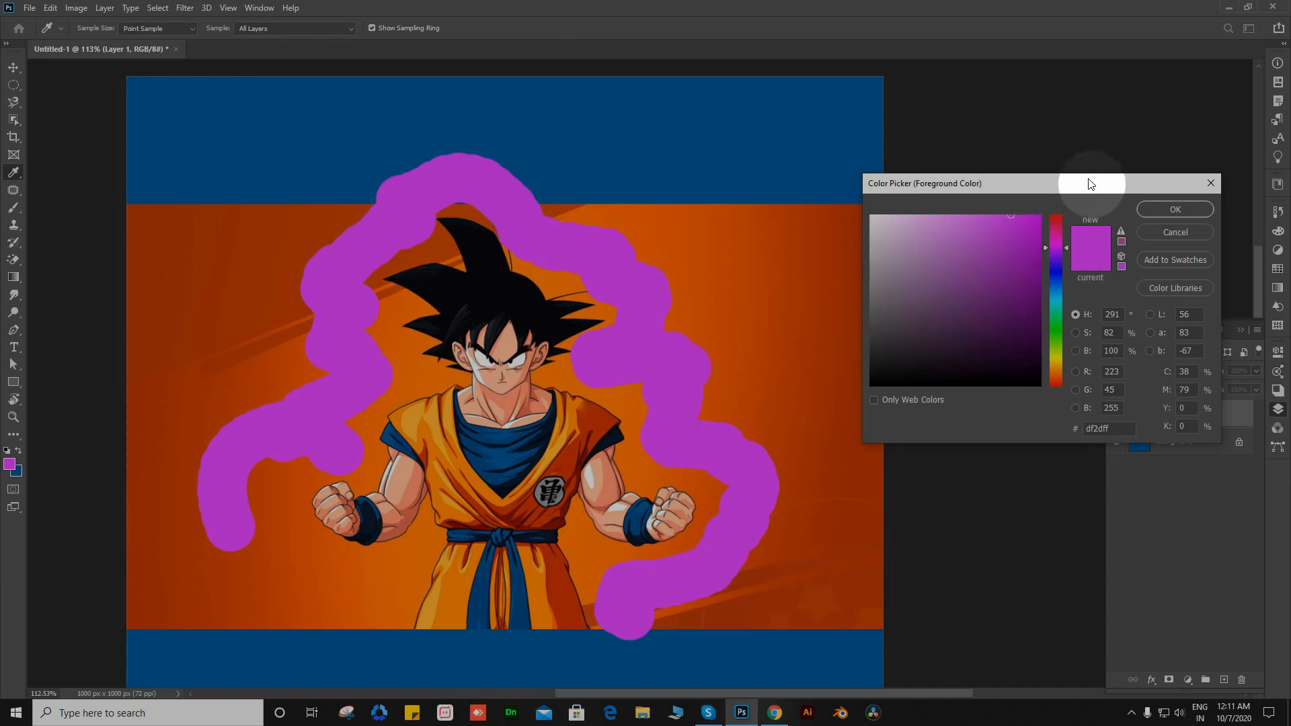
pyautogui.moveTo(1091, 182); pyautogui.dragTo(854, 255)
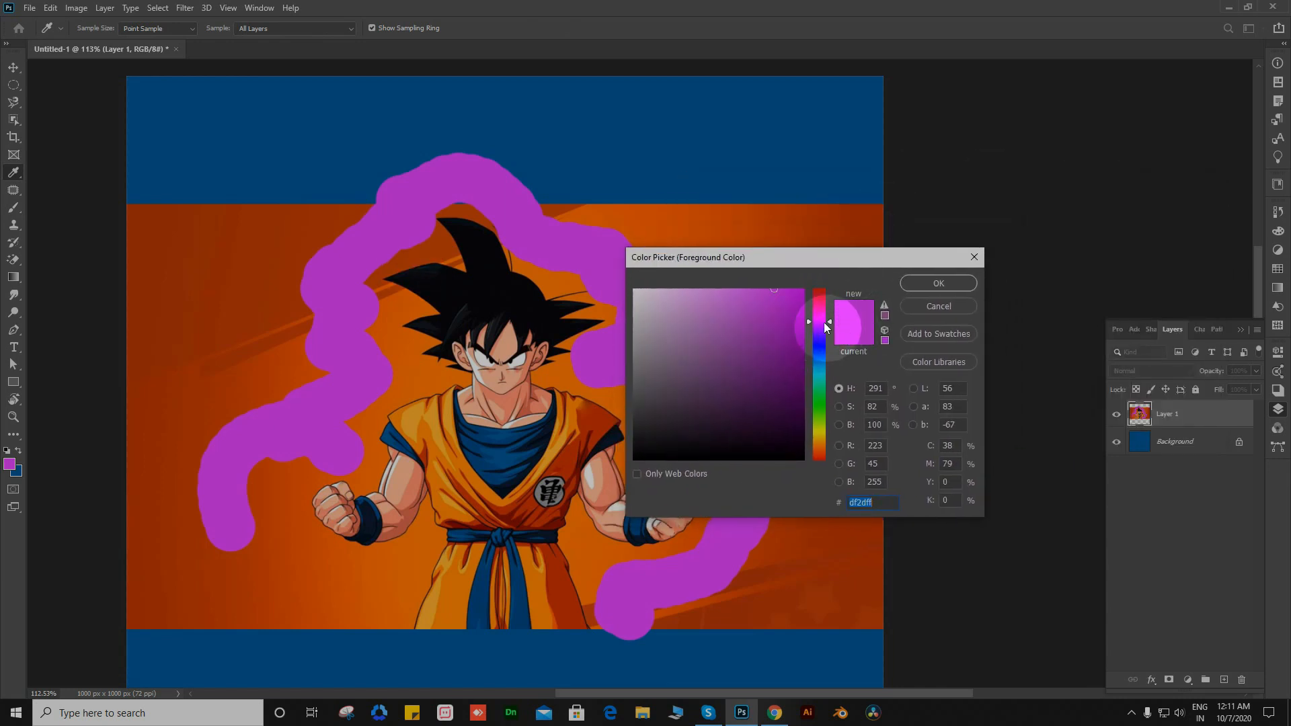
pyautogui.moveTo(826, 327); pyautogui.dragTo(821, 437)
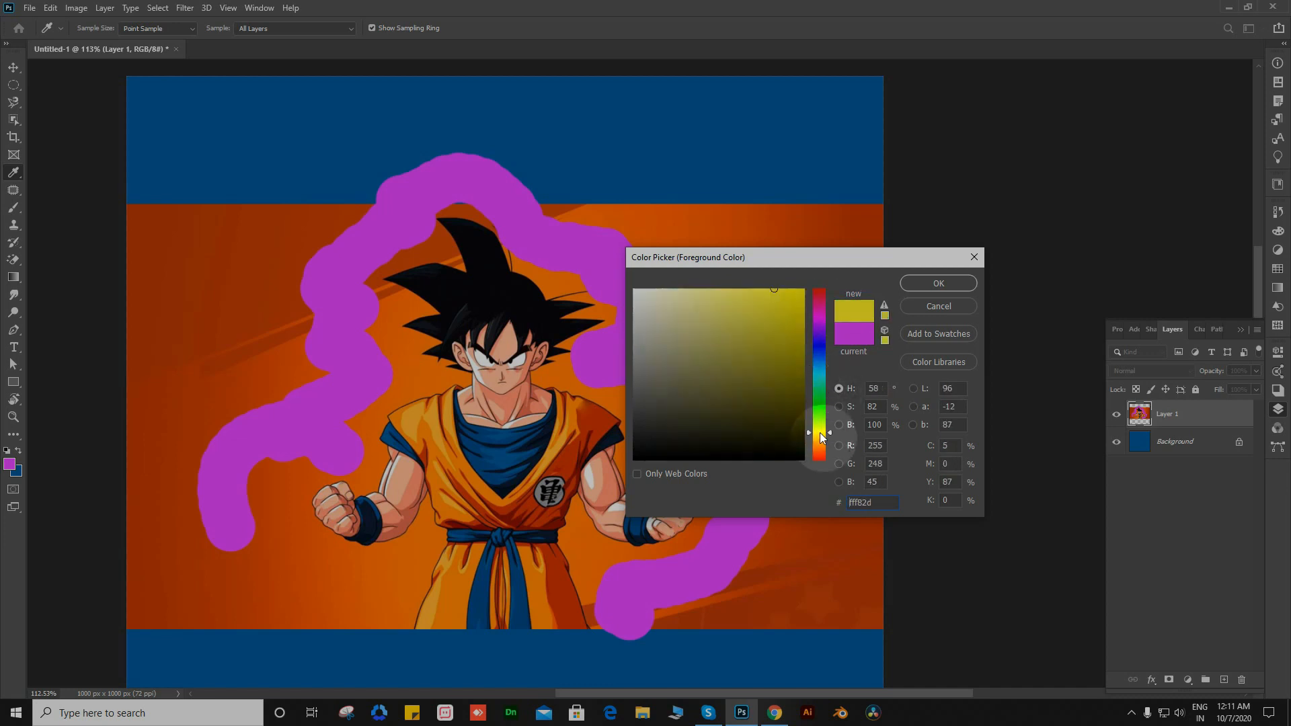
pyautogui.click(821, 437)
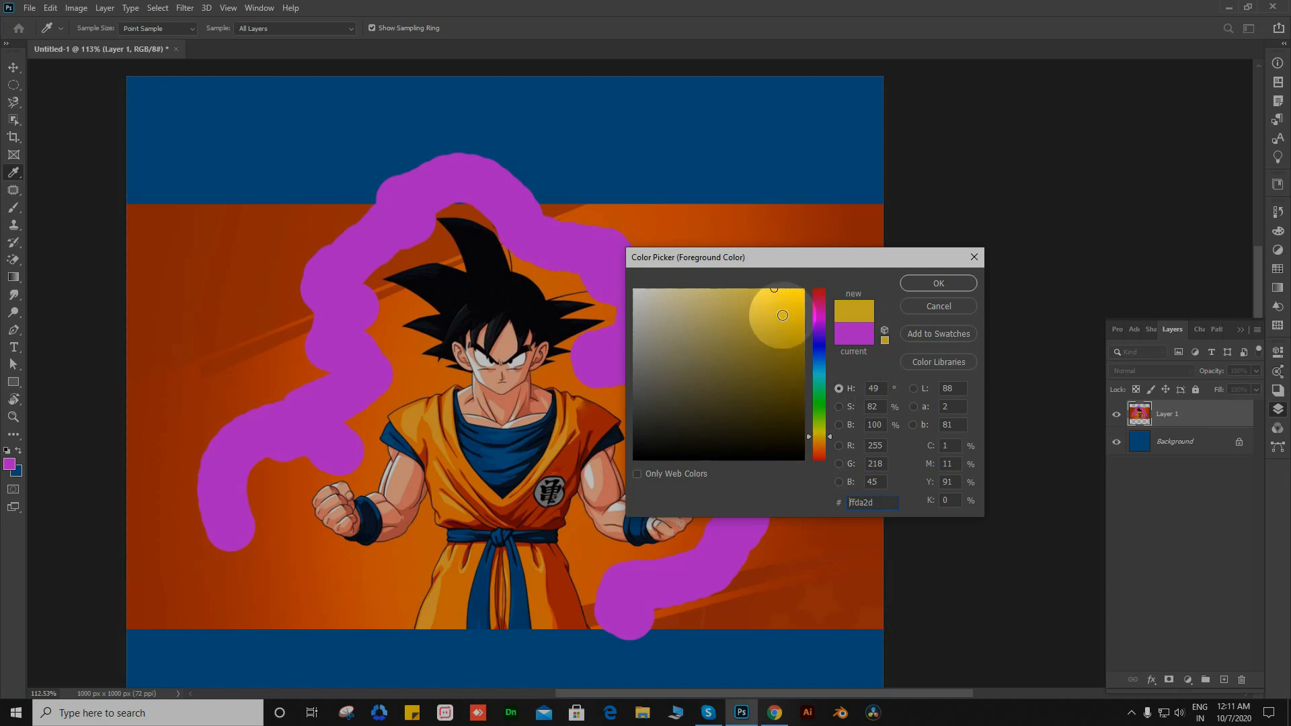
pyautogui.click(793, 298)
pyautogui.moveTo(324, 497); pyautogui.dragTo(389, 423)
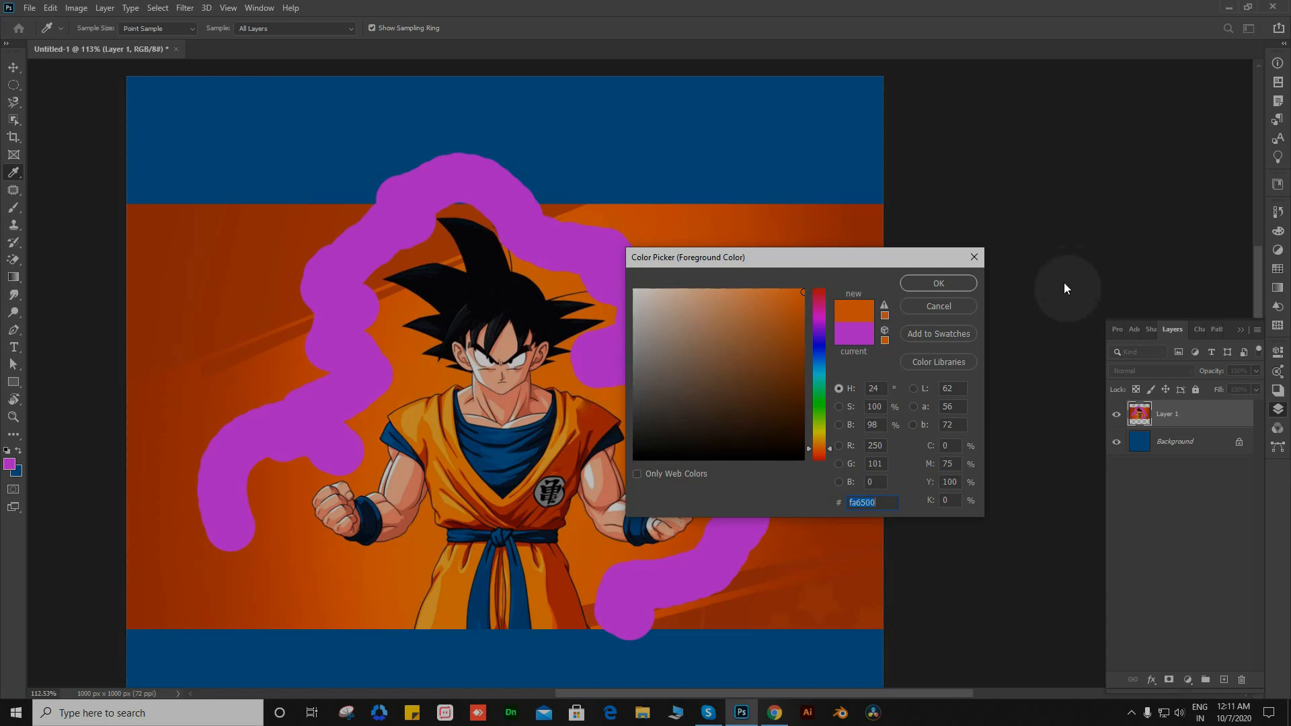
pyautogui.click(958, 283)
pyautogui.press('b')
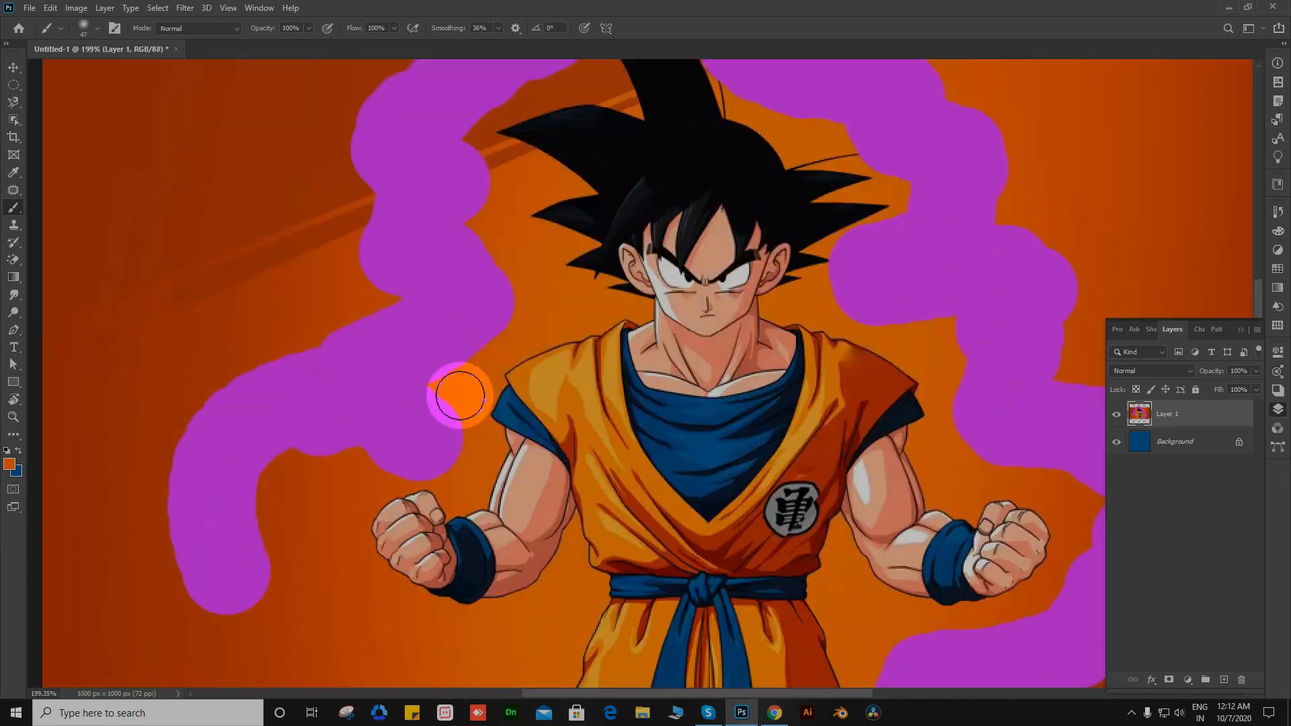
# Step: Paint orange over the middle of the purple band left of the character with a soft brush of about 178 px
pyautogui.moveTo(461, 394)
pyautogui.mouseDown()
pyautogui.moveTo(524, 284)
pyautogui.moveTo(488, 320)
pyautogui.moveTo(493, 227)
pyautogui.moveTo(498, 300)
pyautogui.moveTo(477, 225)
pyautogui.moveTo(438, 375)
pyautogui.moveTo(474, 232)
pyautogui.moveTo(440, 352)
pyautogui.moveTo(454, 452)
pyautogui.moveTo(388, 466)
pyautogui.moveTo(440, 440)
pyautogui.moveTo(440, 400)
pyautogui.moveTo(364, 464)
pyautogui.moveTo(416, 435)
pyautogui.moveTo(433, 346)
pyautogui.moveTo(492, 248)
pyautogui.moveTo(385, 431)
pyautogui.moveTo(476, 227)
pyautogui.moveTo(397, 392)
pyautogui.moveTo(449, 232)
pyautogui.moveTo(477, 212)
pyautogui.moveTo(394, 296)
pyautogui.moveTo(411, 295)
pyautogui.moveTo(487, 203)
pyautogui.moveTo(447, 217)
pyautogui.moveTo(505, 184)
pyautogui.moveTo(439, 184)
pyautogui.moveTo(471, 173)
pyautogui.moveTo(408, 215)
pyautogui.moveTo(393, 267)
pyautogui.moveTo(490, 279)
pyautogui.moveTo(396, 292)
pyautogui.mouseUp()
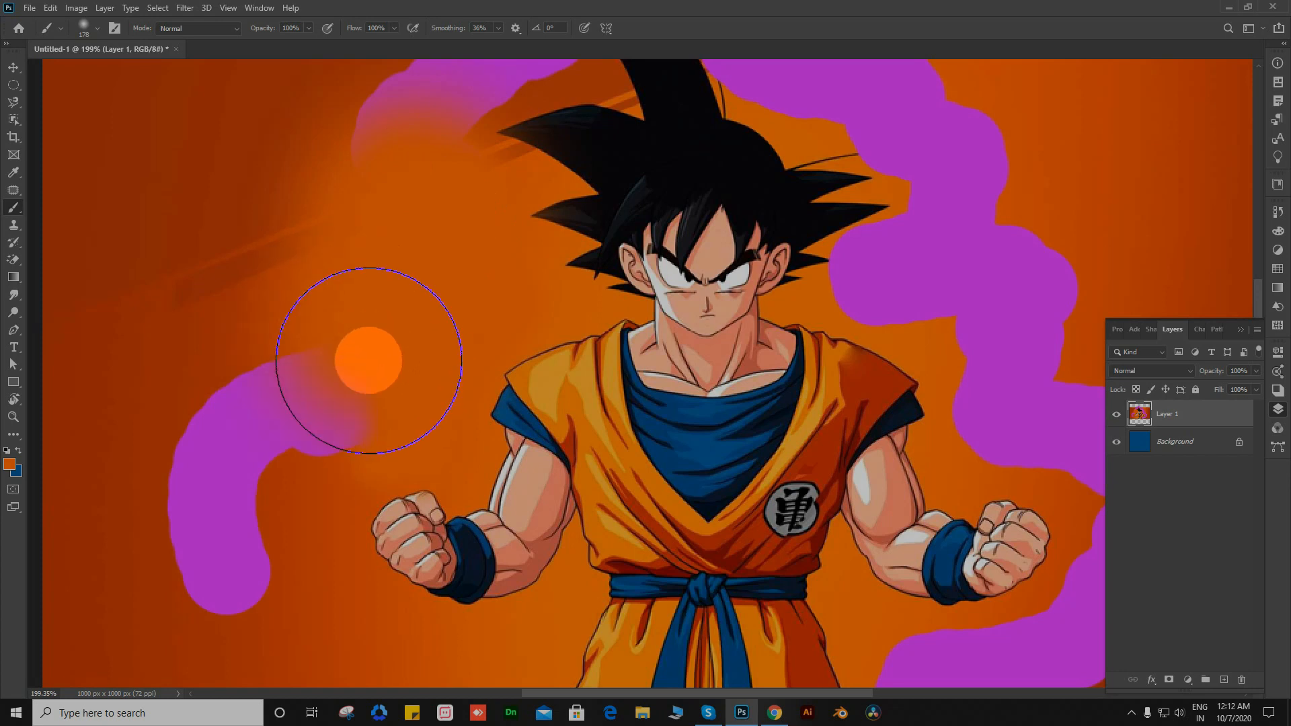
pyautogui.scroll(-6, 424, 292)
pyautogui.scroll(4, 580, 272)
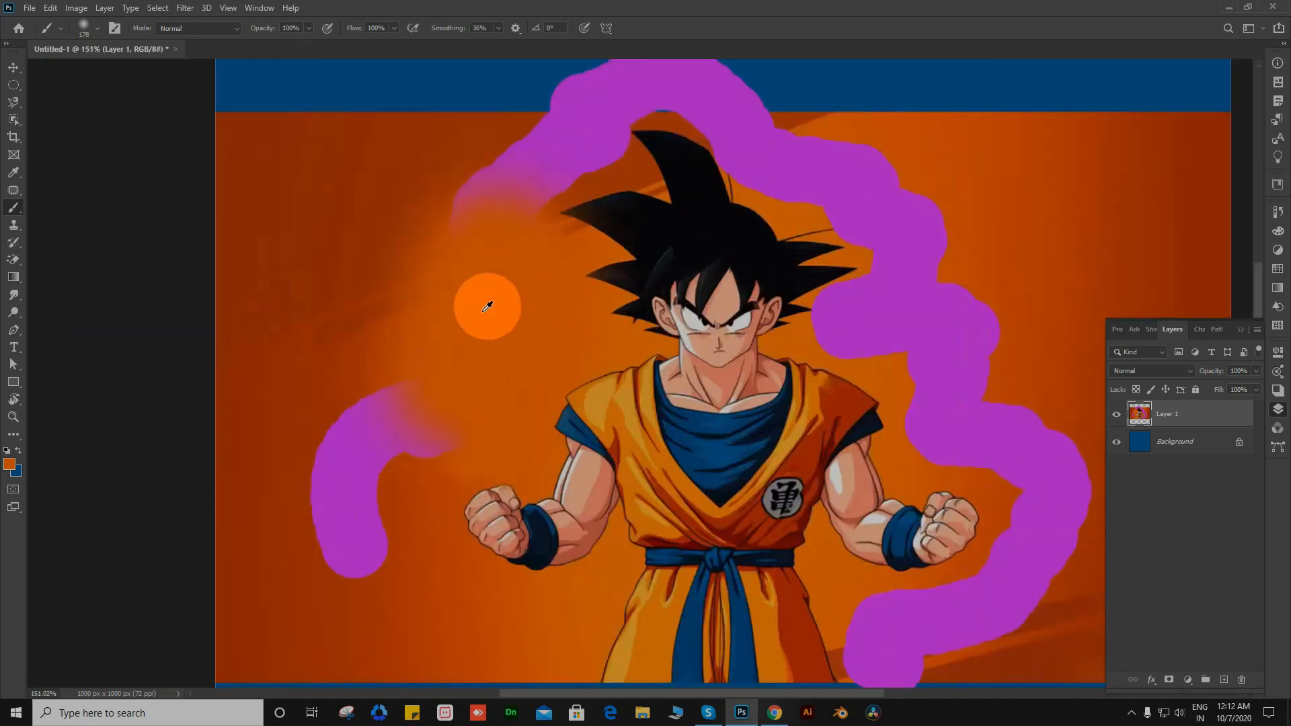
# Step: Change the foreground colour to the darker reddish orange sampled from the upper-left part of the backdrop
pyautogui.click(9, 465)
pyautogui.moveTo(404, 260); pyautogui.dragTo(404, 208)
pyautogui.click(939, 283)
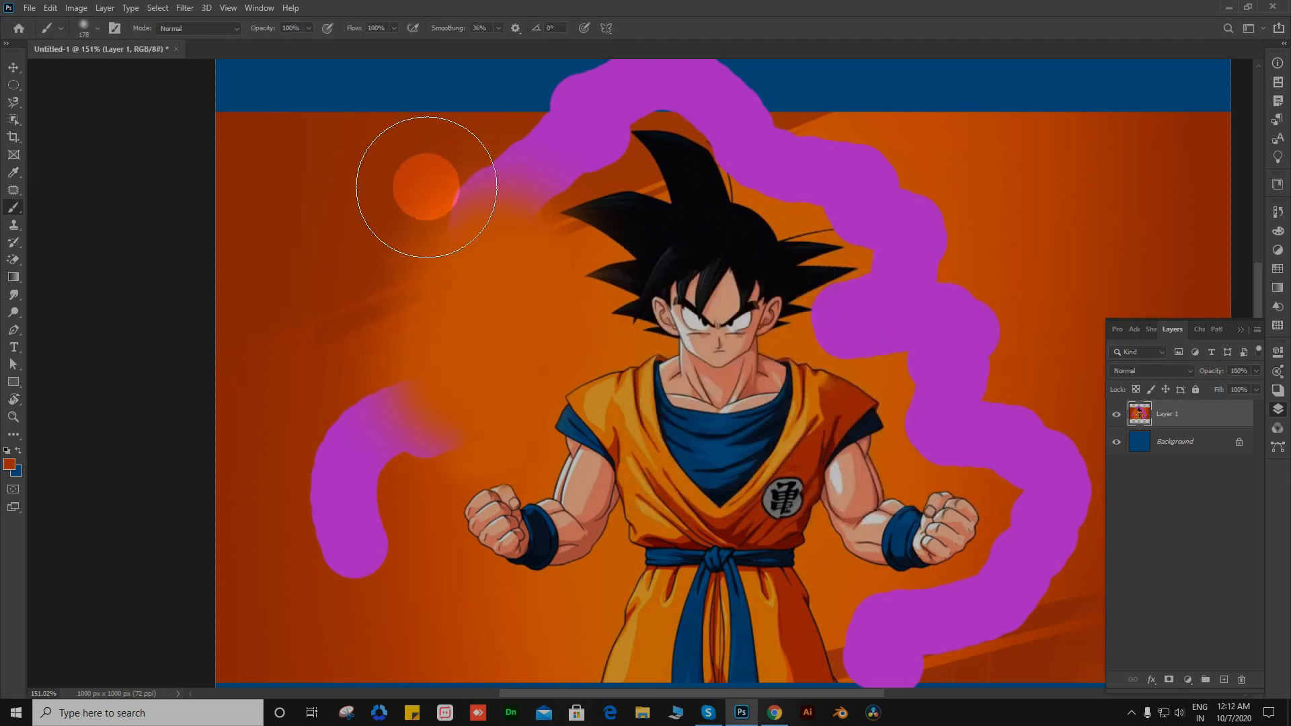
# Step: Brush the darker orange over the backdrop and the leftover purple band on the left side of the image
pyautogui.moveTo(338, 256)
pyautogui.mouseDown()
pyautogui.moveTo(282, 336)
pyautogui.moveTo(364, 296)
pyautogui.moveTo(325, 427)
pyautogui.moveTo(445, 170)
pyautogui.moveTo(475, 137)
pyautogui.moveTo(322, 467)
pyautogui.moveTo(326, 419)
pyautogui.moveTo(328, 480)
pyautogui.moveTo(374, 435)
pyautogui.moveTo(335, 582)
pyautogui.moveTo(349, 580)
pyautogui.moveTo(318, 496)
pyautogui.moveTo(336, 465)
pyautogui.moveTo(392, 452)
pyautogui.mouseUp()
pyautogui.scroll(-7, 554, 334)
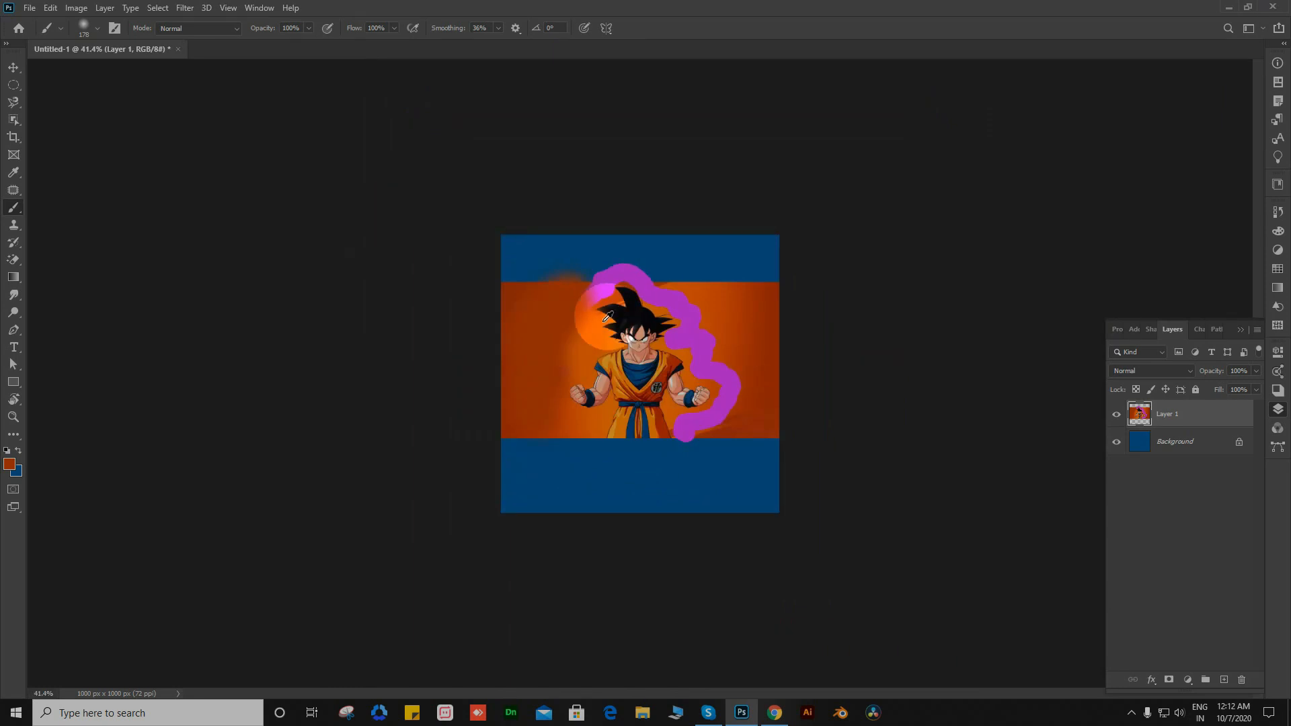
pyautogui.scroll(7, 604, 316)
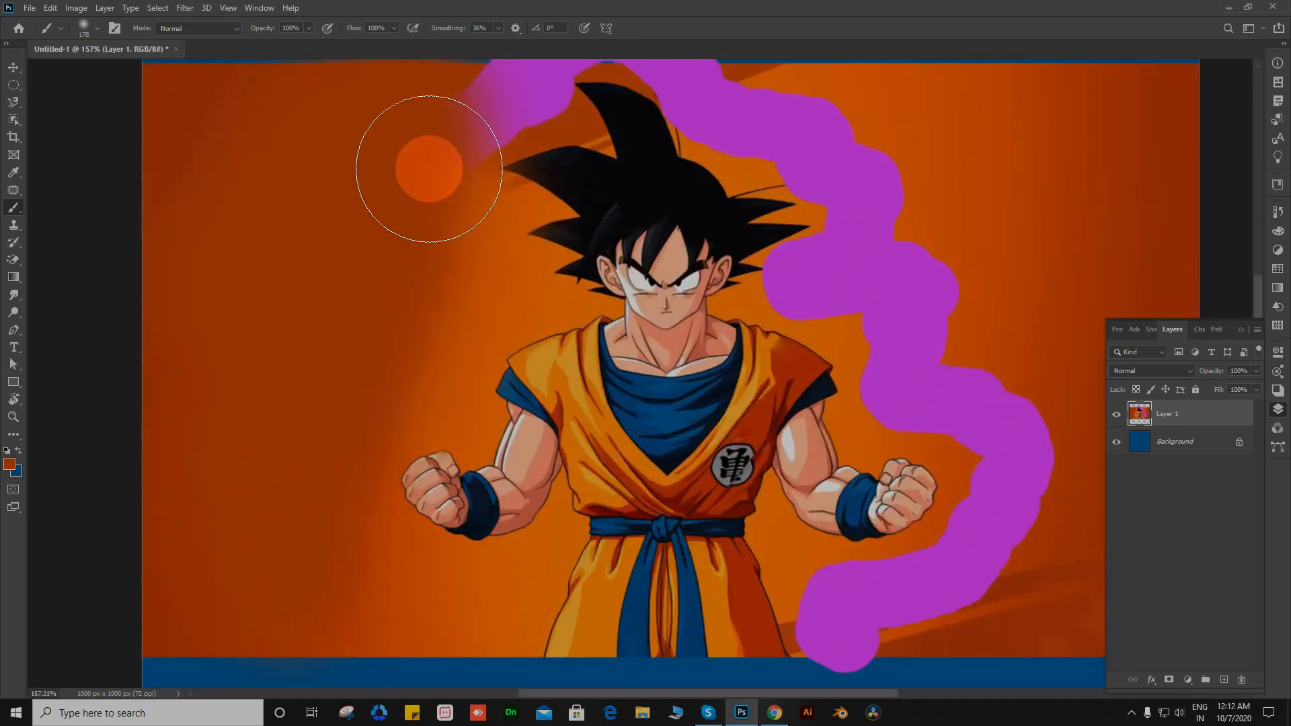
pyautogui.scroll(-5, 453, 325)
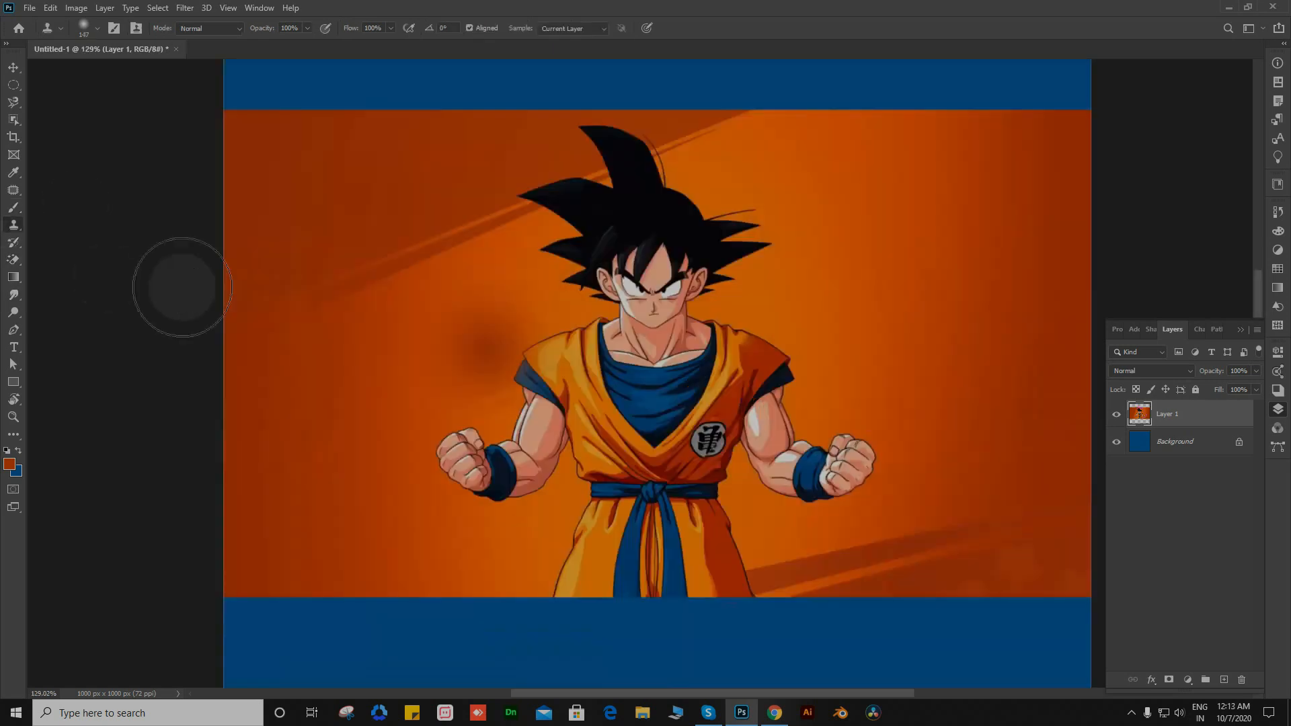
# Step: Clone the dark backdrop over the character's left-hand arm and shoulder with the Clone Stamp Tool, and undo the stroke
pyautogui.click(15, 229)
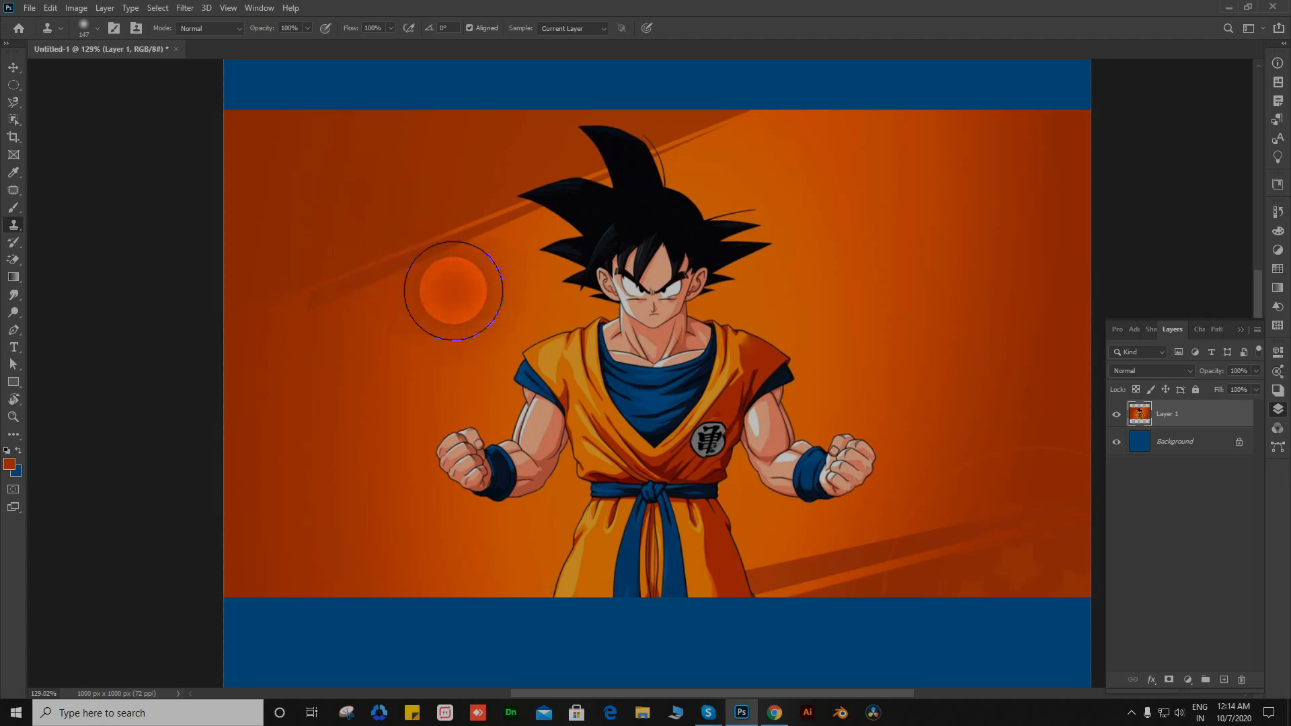
pyautogui.moveTo(495, 308)
pyautogui.mouseDown()
pyautogui.moveTo(551, 332)
pyautogui.moveTo(520, 397)
pyautogui.moveTo(545, 423)
pyautogui.moveTo(541, 341)
pyautogui.moveTo(530, 408)
pyautogui.moveTo(458, 459)
pyautogui.moveTo(480, 408)
pyautogui.moveTo(446, 452)
pyautogui.moveTo(491, 404)
pyautogui.moveTo(489, 418)
pyautogui.moveTo(465, 460)
pyautogui.moveTo(442, 431)
pyautogui.moveTo(475, 292)
pyautogui.moveTo(376, 398)
pyautogui.moveTo(438, 249)
pyautogui.moveTo(405, 268)
pyautogui.moveTo(370, 327)
pyautogui.moveTo(370, 376)
pyautogui.moveTo(430, 341)
pyautogui.mouseUp()
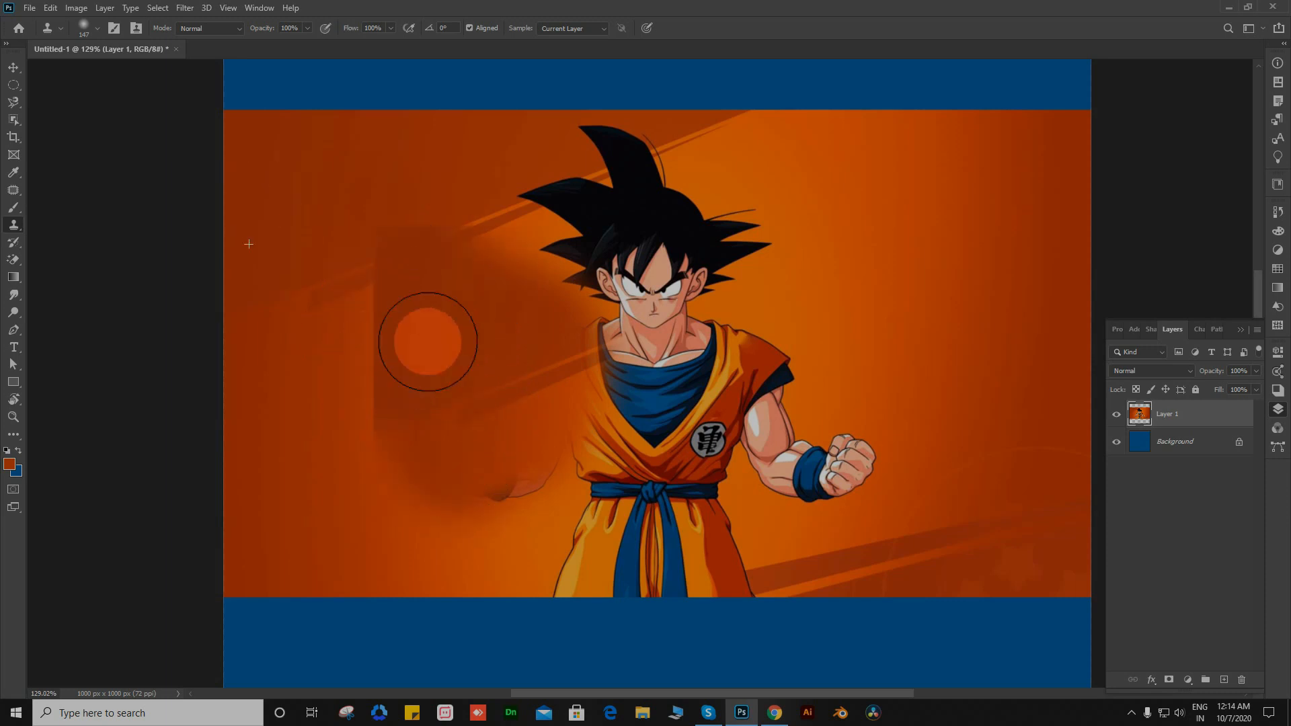
pyautogui.hotkey('ctrl', 'z')
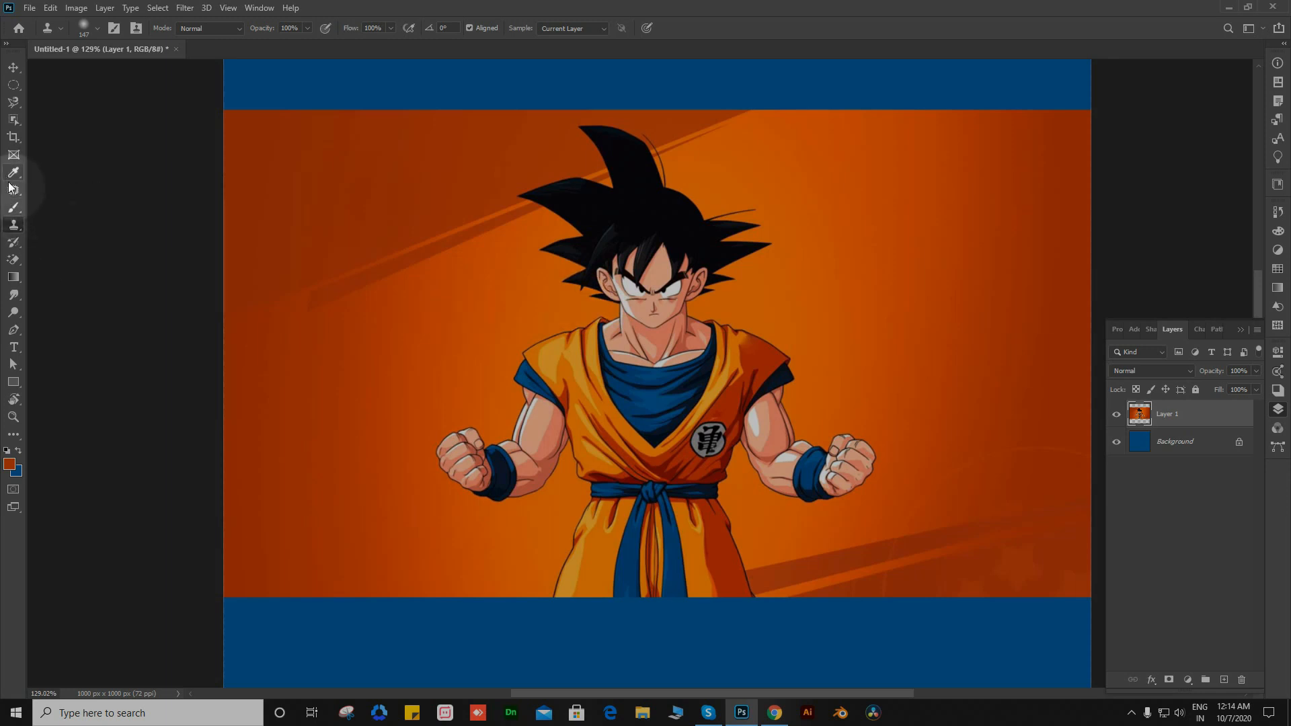
# Step: Heal over the character's left-hand arm and shoulder with a 120 px Healing Brush sampled from the upper-left backdrop, and undo the stroke
pyautogui.click(11, 189)
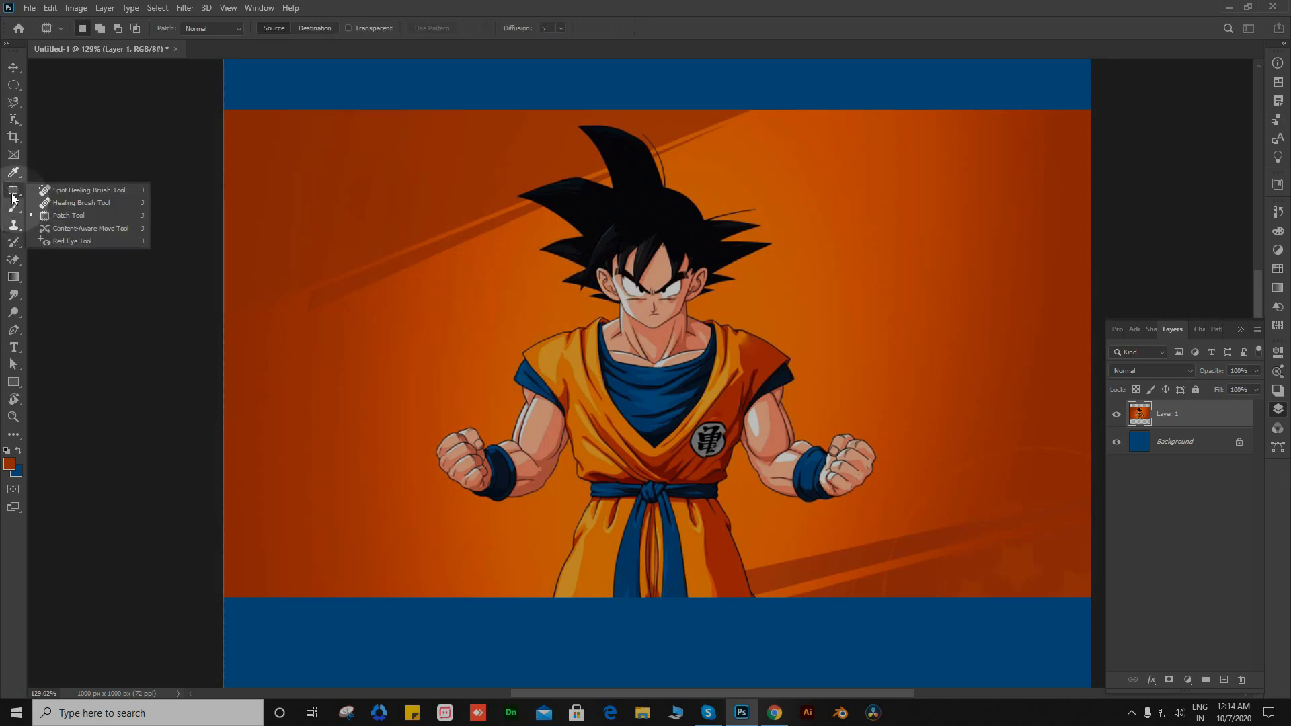
pyautogui.click(70, 203)
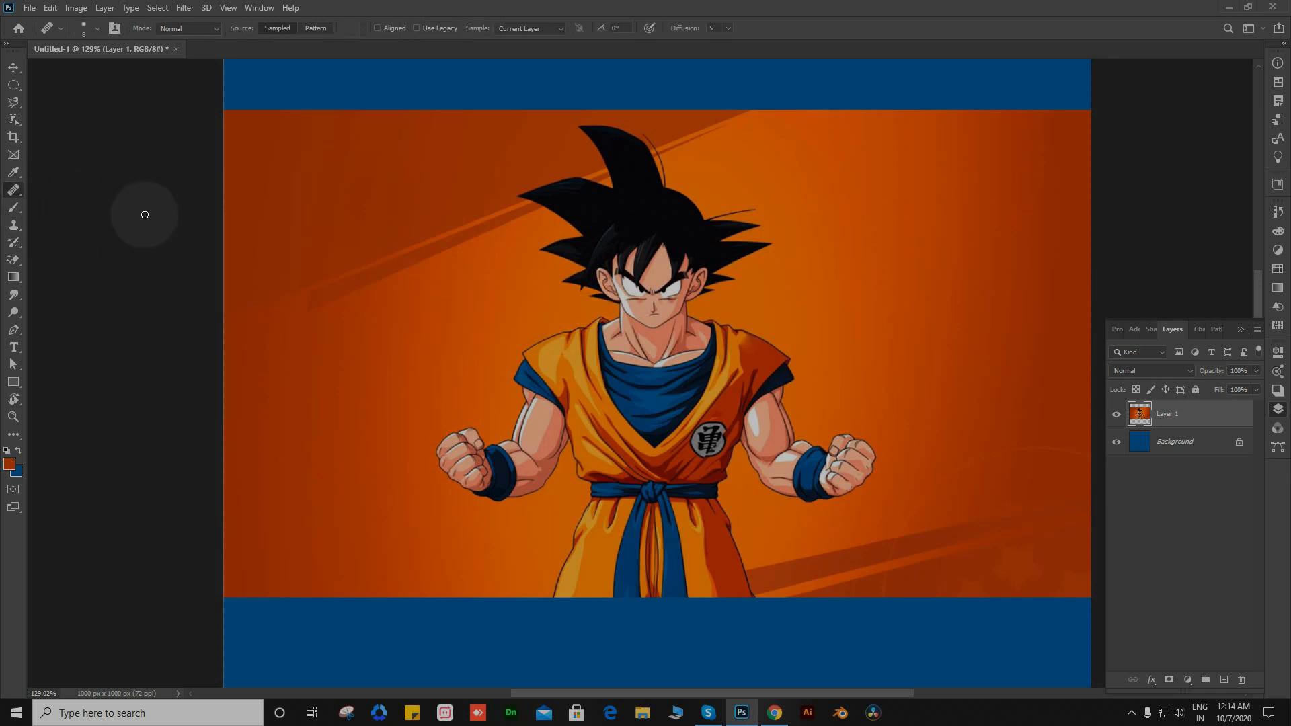
pyautogui.moveTo(373, 248); pyautogui.dragTo(381, 248)
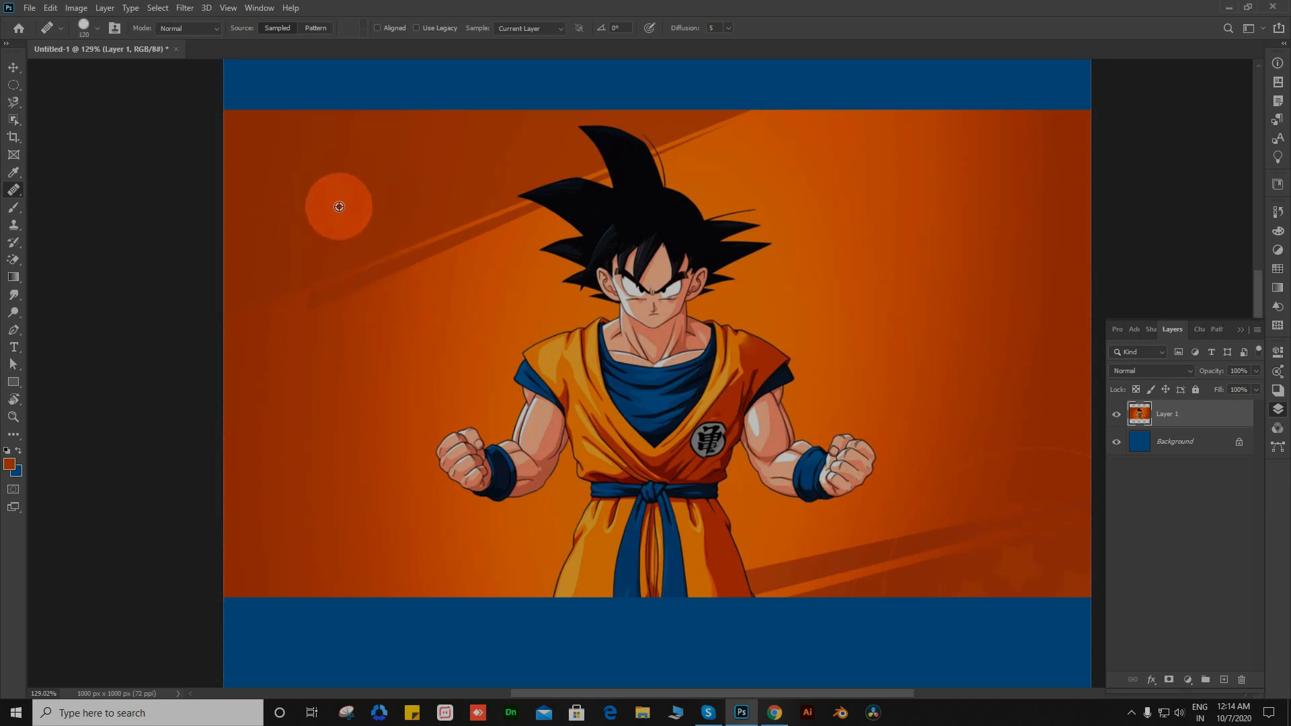
pyautogui.keyDown('alt'); pyautogui.click(339, 206); pyautogui.keyUp('alt')
pyautogui.moveTo(474, 345)
pyautogui.mouseDown()
pyautogui.moveTo(504, 335)
pyautogui.moveTo(456, 417)
pyautogui.moveTo(499, 357)
pyautogui.moveTo(484, 423)
pyautogui.moveTo(535, 351)
pyautogui.mouseUp()
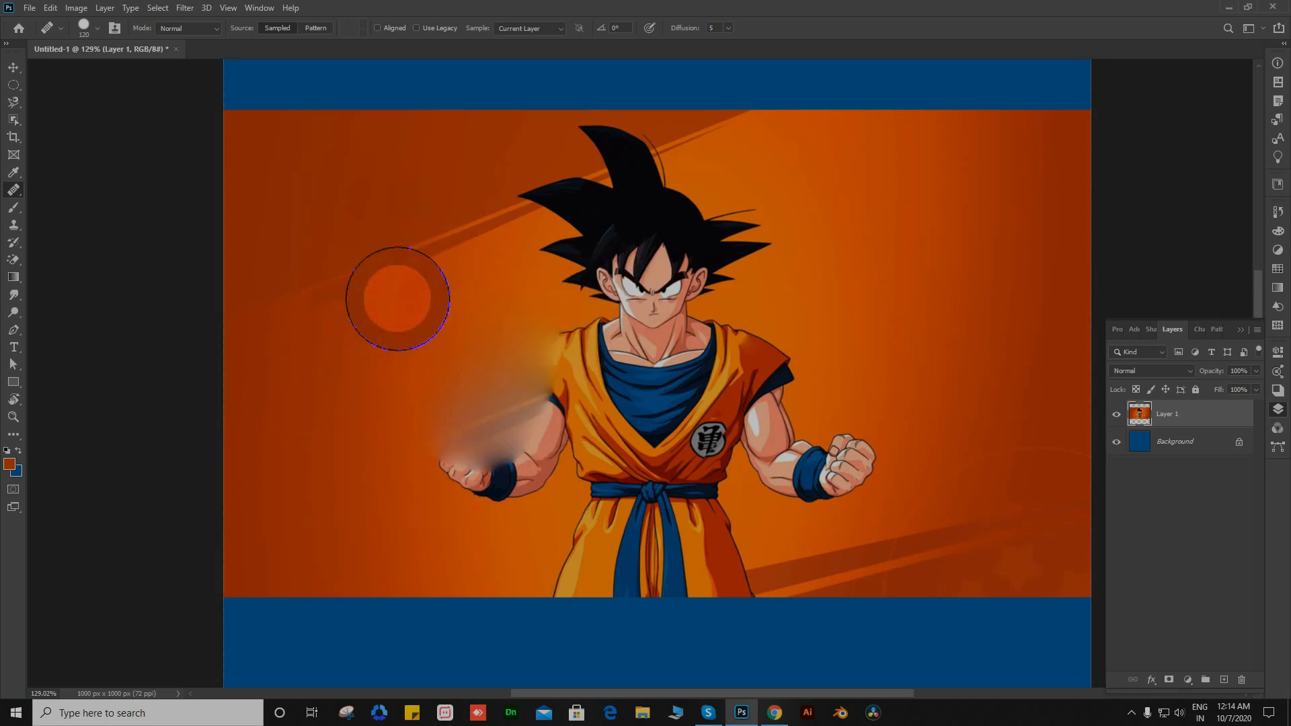
pyautogui.hotkey('ctrl', 'z')
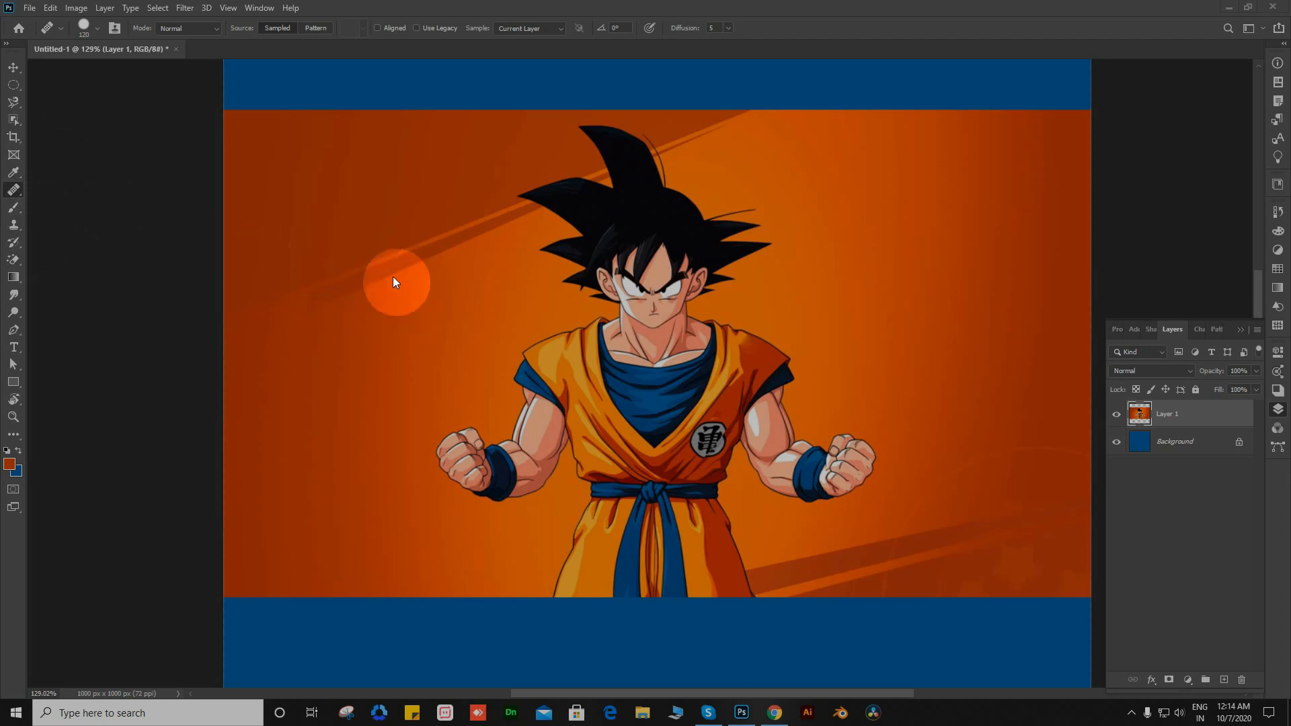
# Step: Dab the Healing Brush once over the character's left-hand shoulder, inspect the blended patch up close, and undo it
pyautogui.keyDown('alt'); pyautogui.rightClick(464, 306); pyautogui.keyUp('alt')
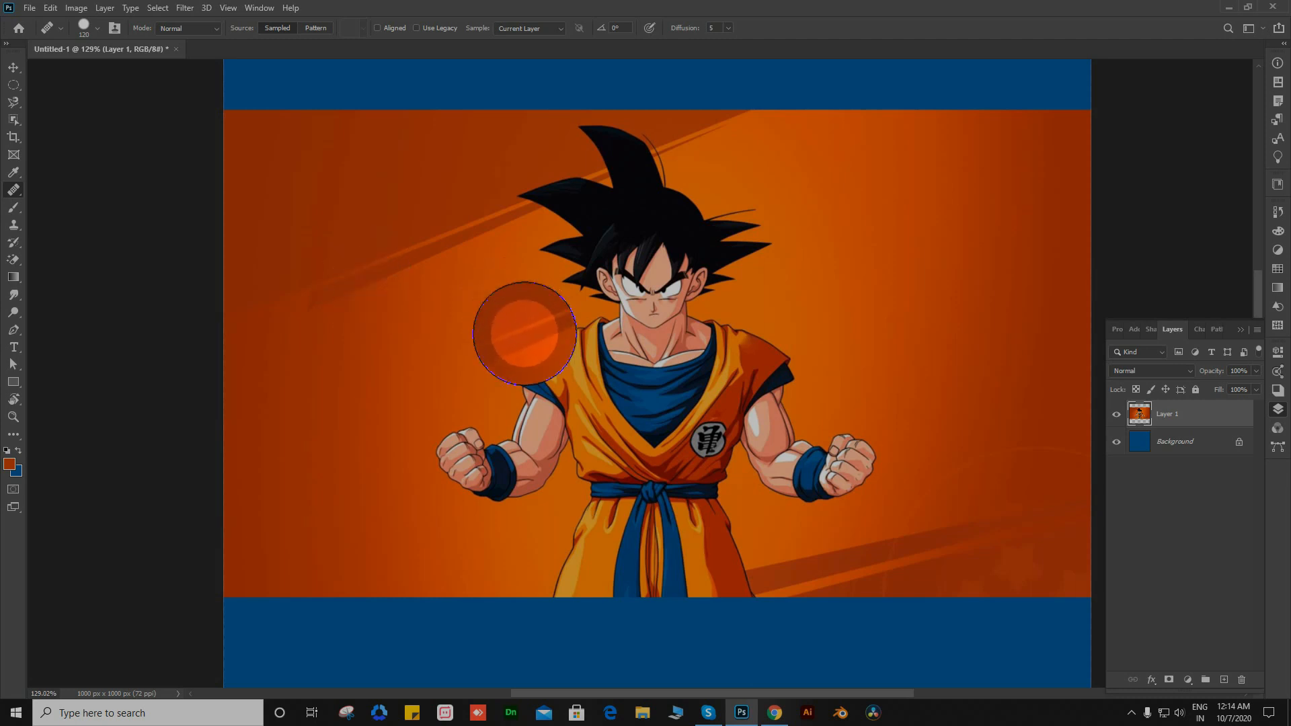
pyautogui.click(525, 338)
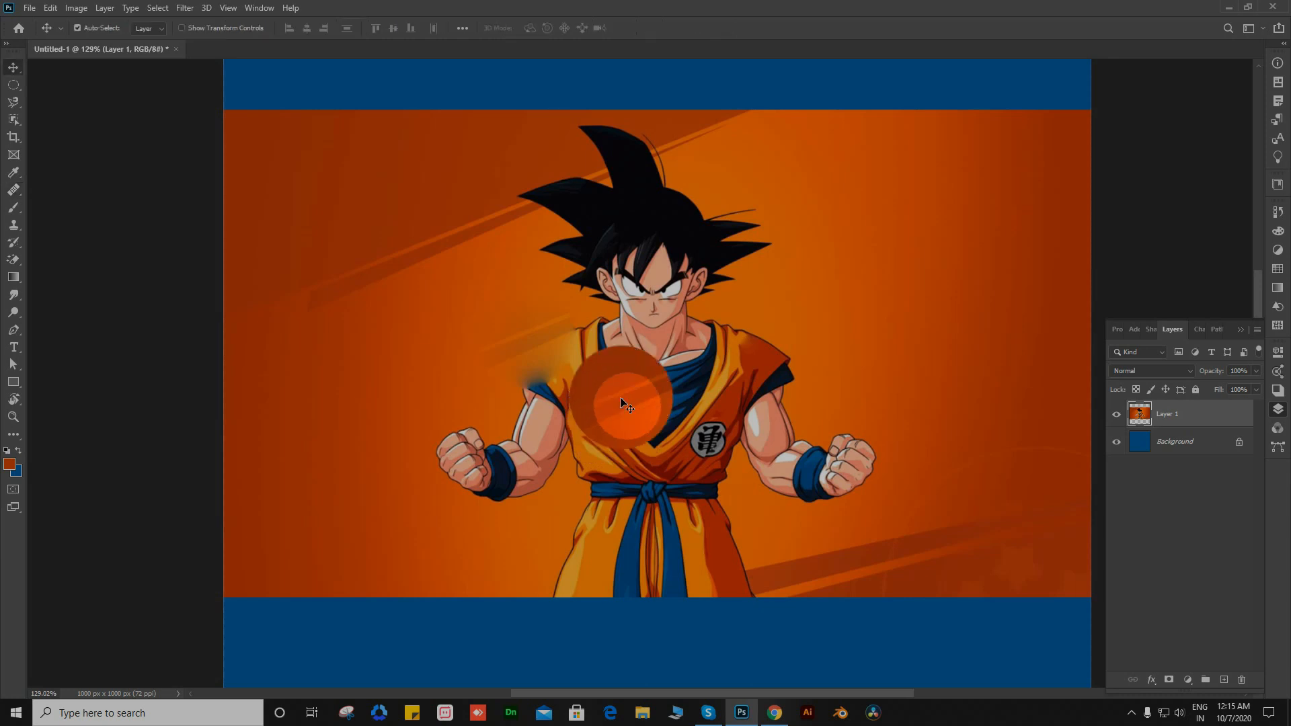
pyautogui.scroll(3, 538, 366)
pyautogui.press('v')
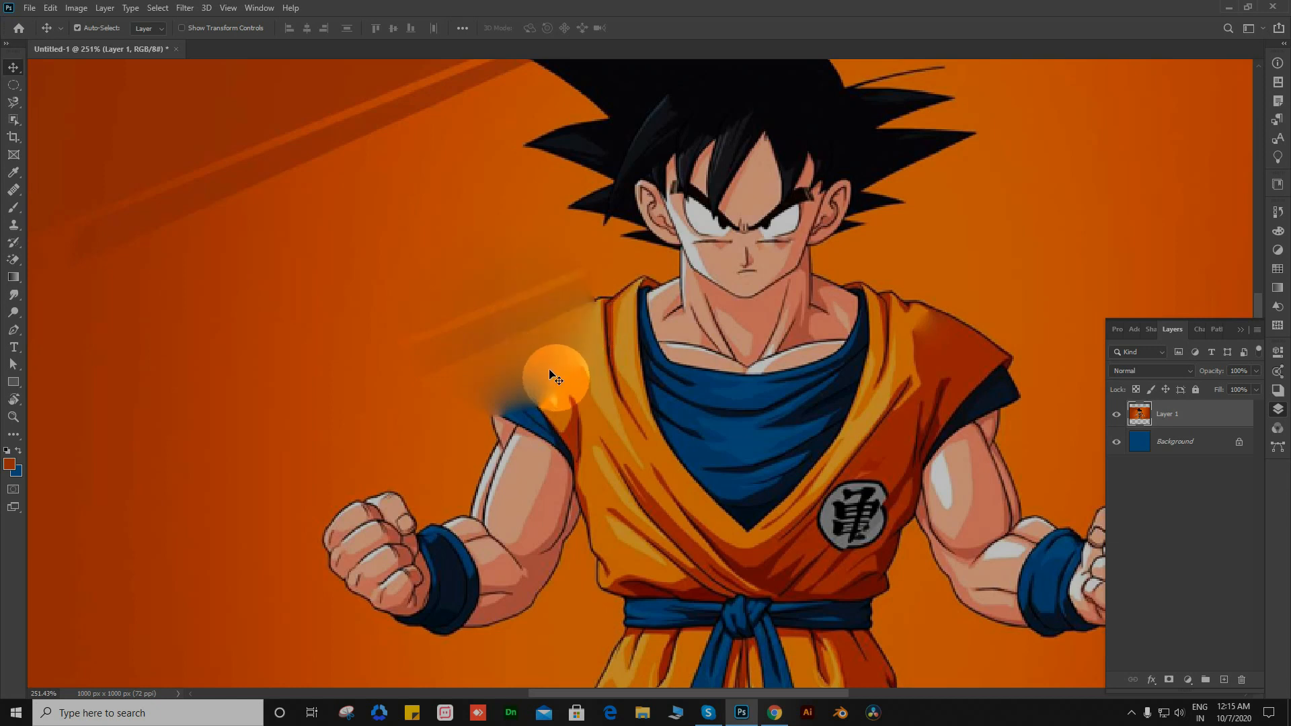
pyautogui.press('ctrl')
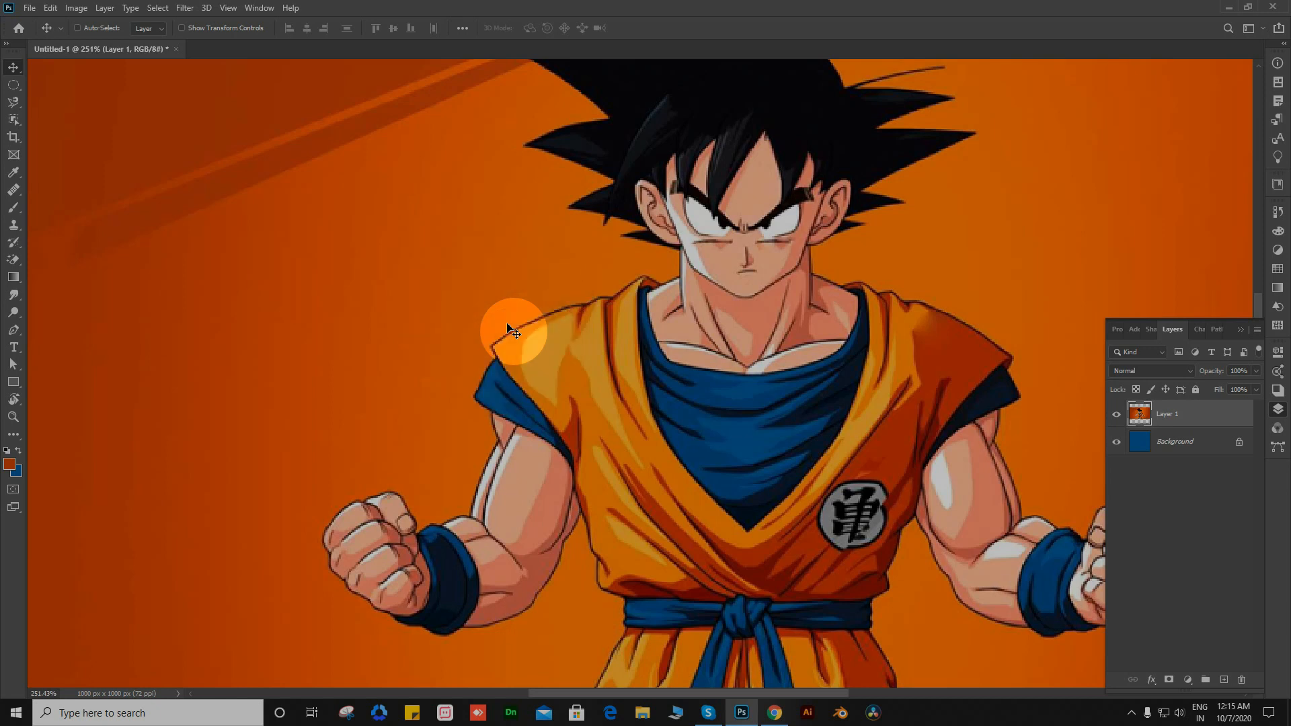
# Step: Clone the left backdrop over the character's left-hand shoulder and beside it with a hardened 147 px Clone Stamp brush, and undo the strokes
pyautogui.click(12, 228)
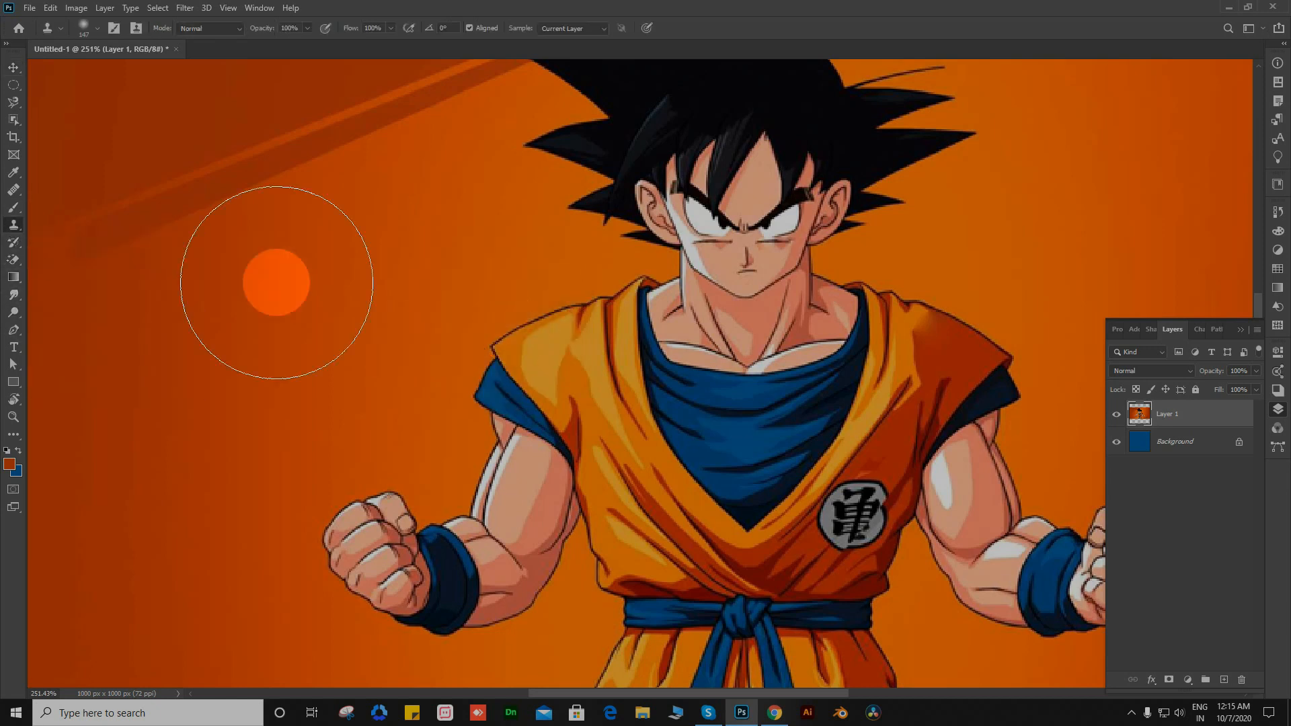
pyautogui.moveTo(244, 202); pyautogui.dragTo(225, 442)
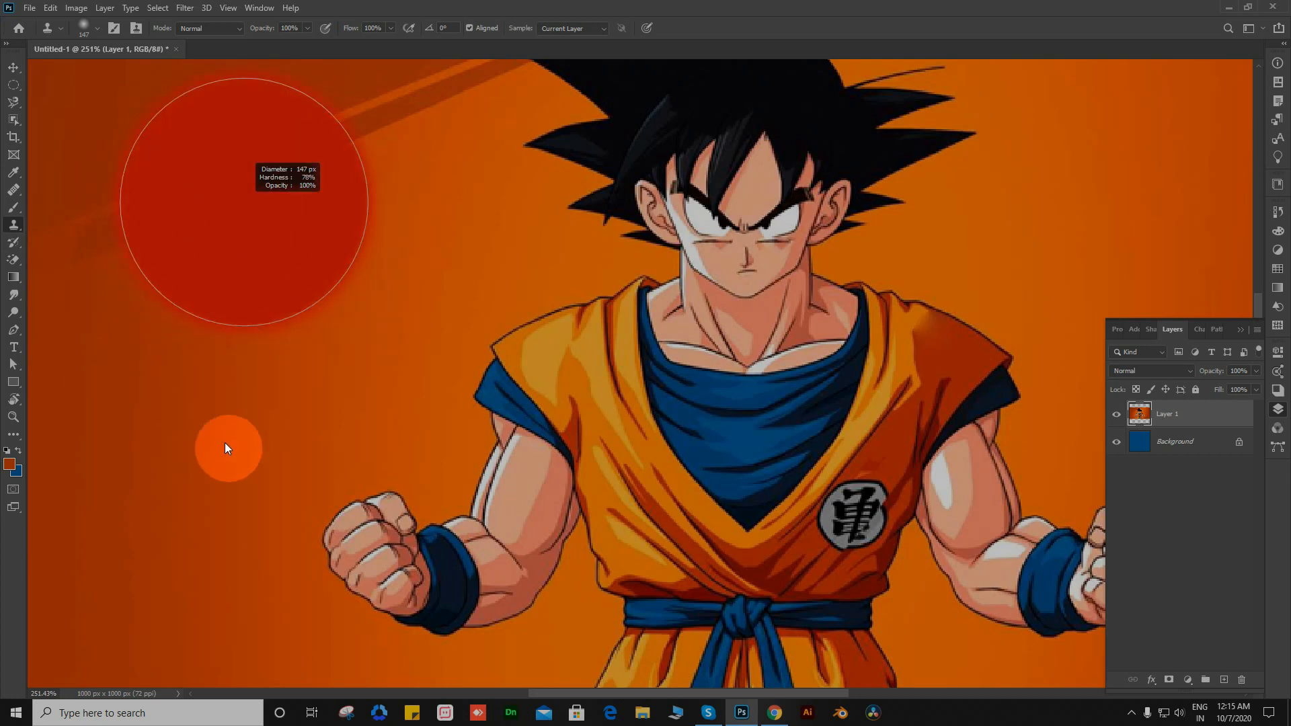
pyautogui.moveTo(187, 566); pyautogui.dragTo(199, 366)
pyautogui.keyDown('alt'); pyautogui.click(196, 196); pyautogui.keyUp('alt')
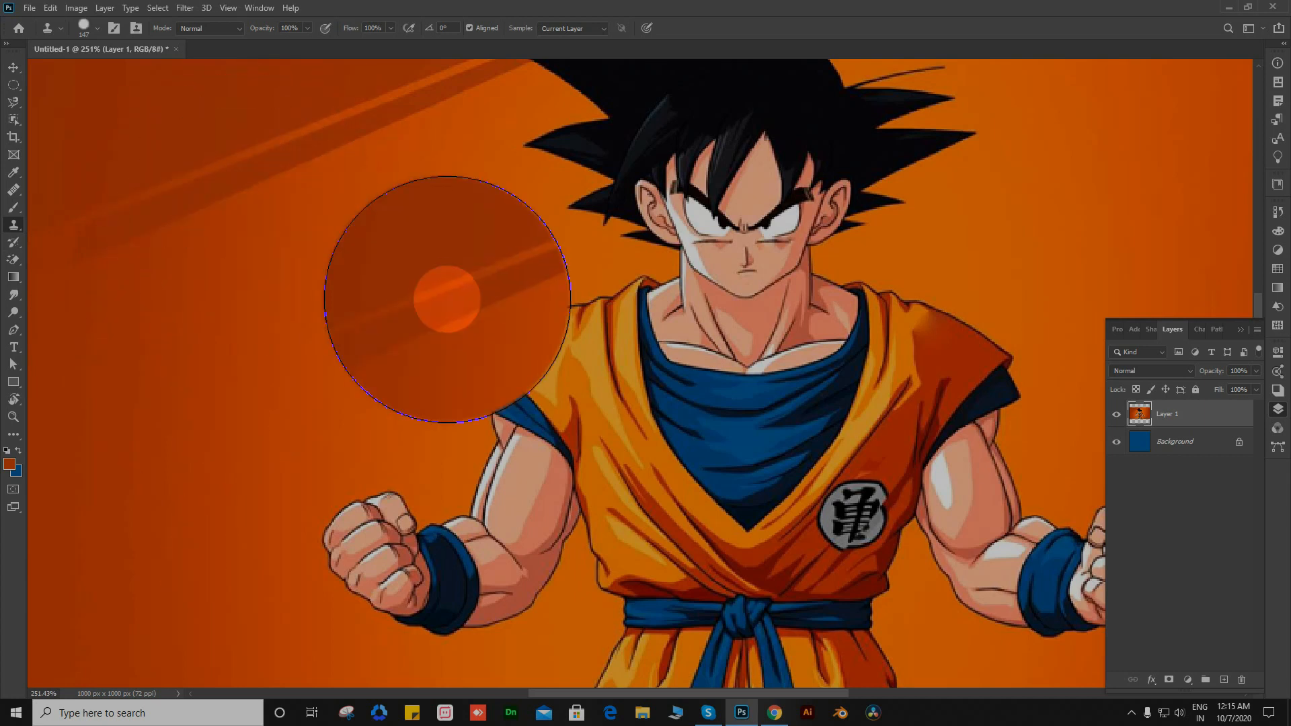
pyautogui.click(454, 302)
pyautogui.click(228, 486)
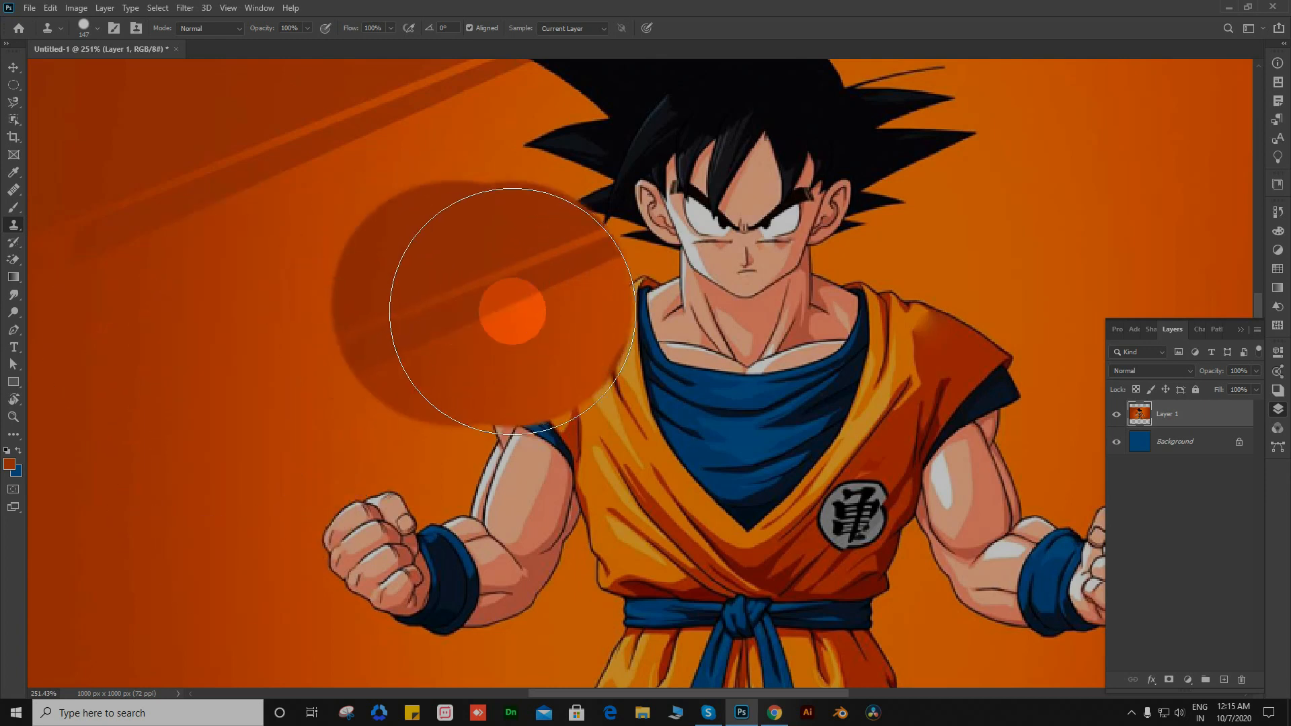
pyautogui.click(290, 306)
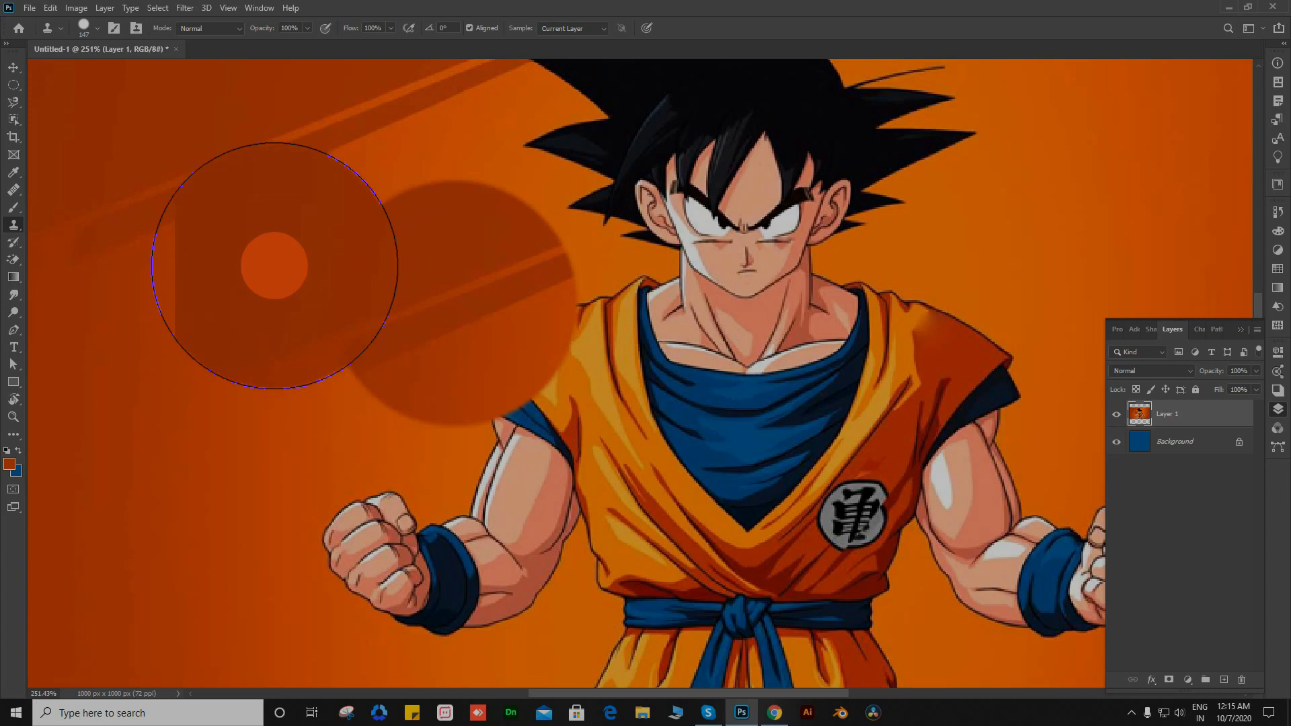
pyautogui.hotkey('ctrl', 'z')
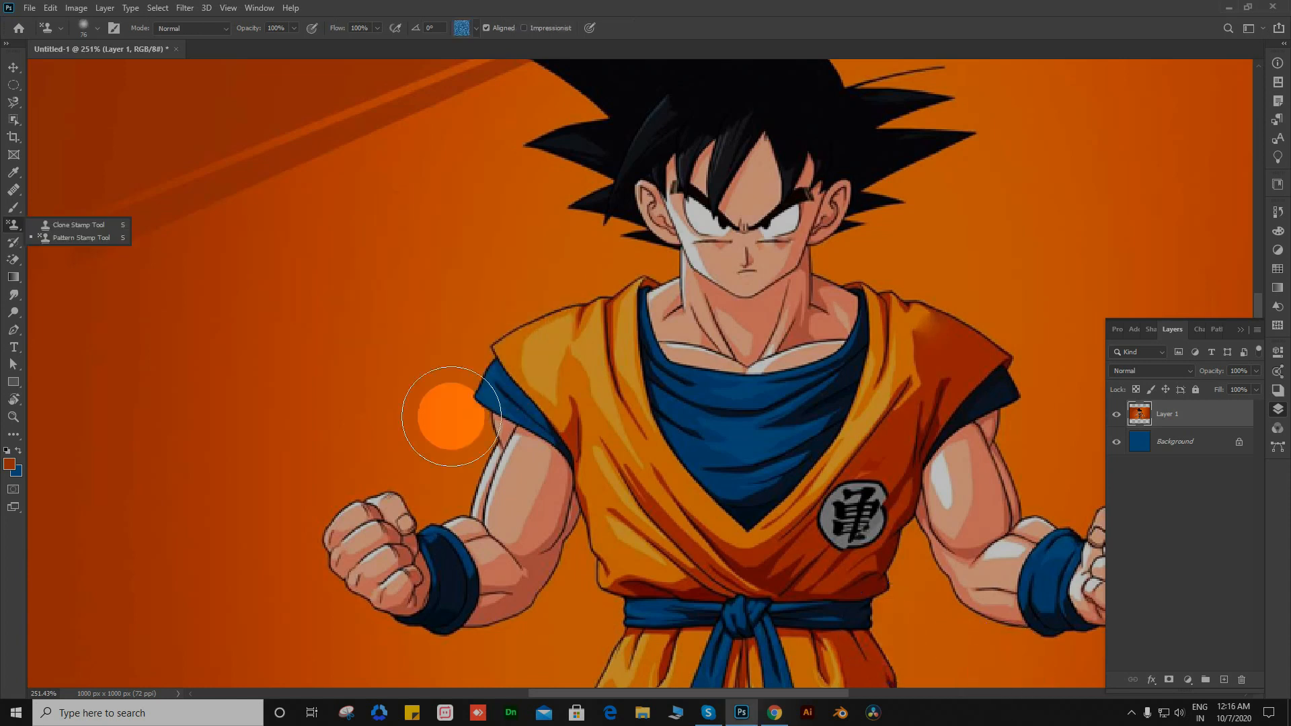
# Step: Stamp three soft patches of the blue water pattern around the character on the backdrop with a 251 px Pattern Stamp brush
pyautogui.click(68, 238)
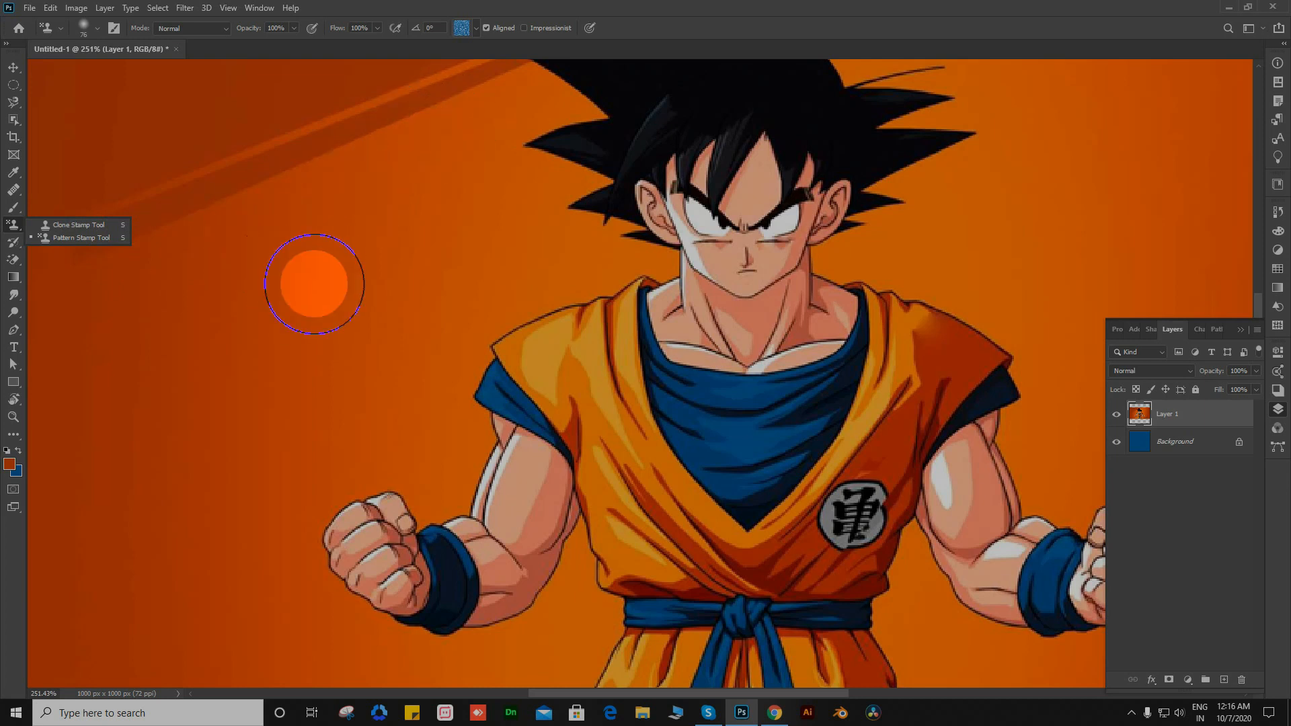
pyautogui.scroll(-5, 396, 283)
pyautogui.scroll(3, 396, 282)
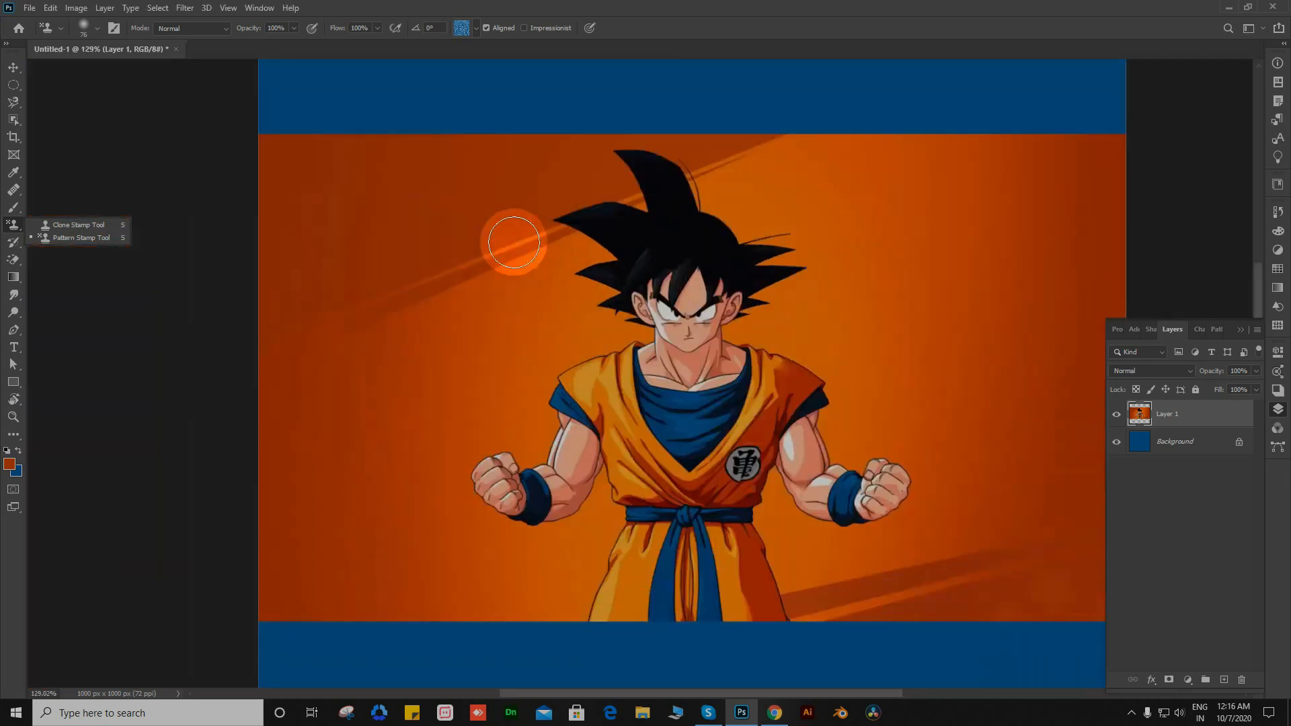
pyautogui.scroll(3, 507, 242)
pyautogui.scroll(-3, 317, 167)
pyautogui.keyDown('alt'); pyautogui.rightClick(349, 242); pyautogui.keyUp('alt')
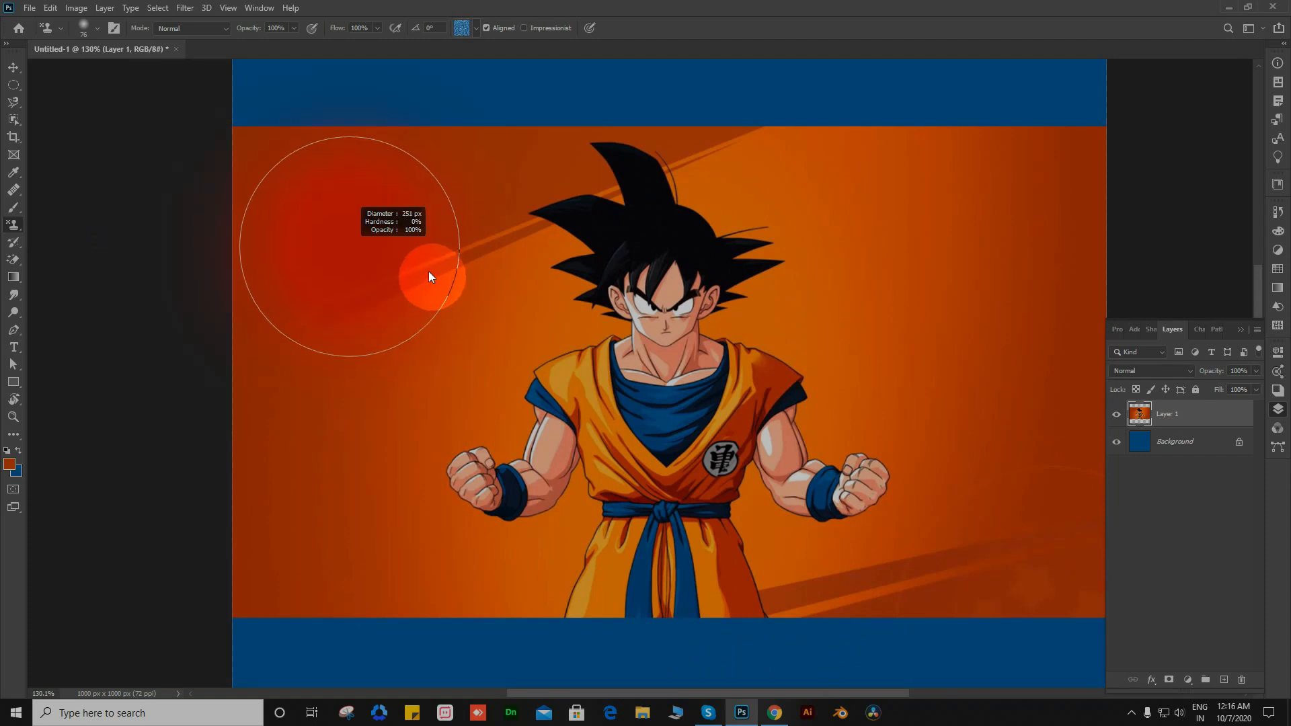
pyautogui.click(377, 250)
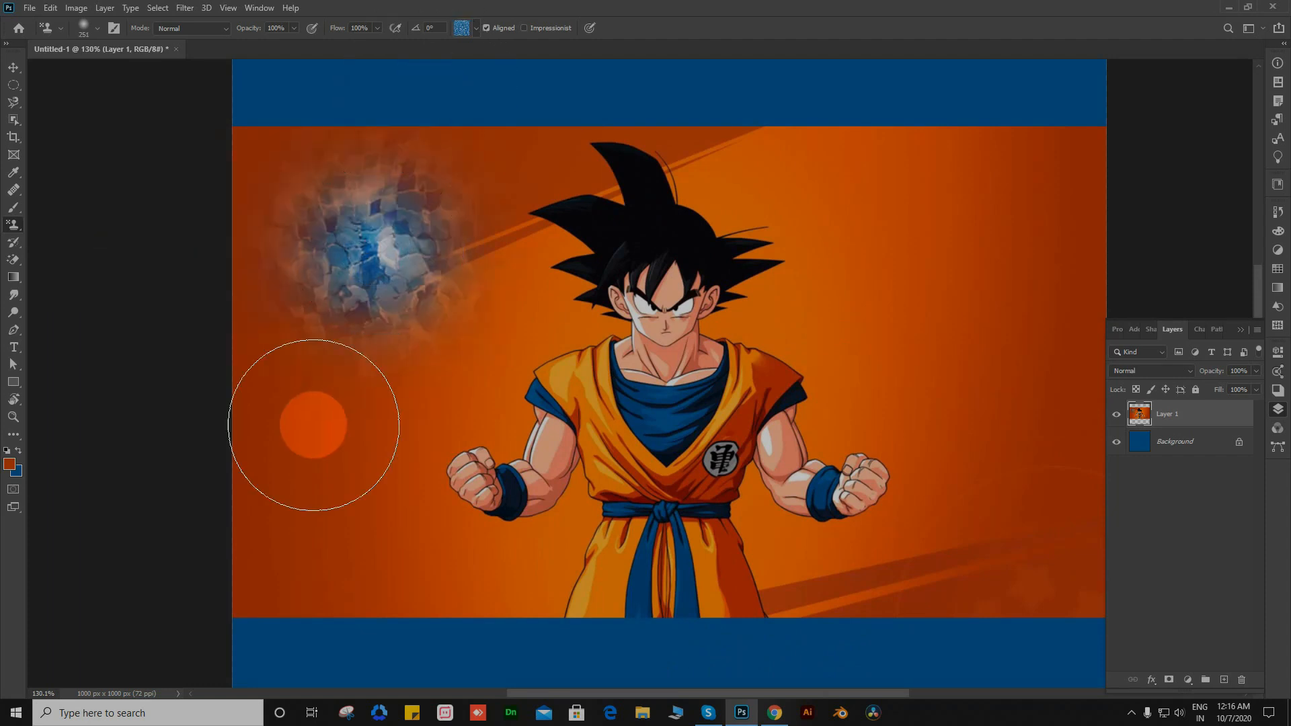
pyautogui.click(312, 427)
pyautogui.click(956, 208)
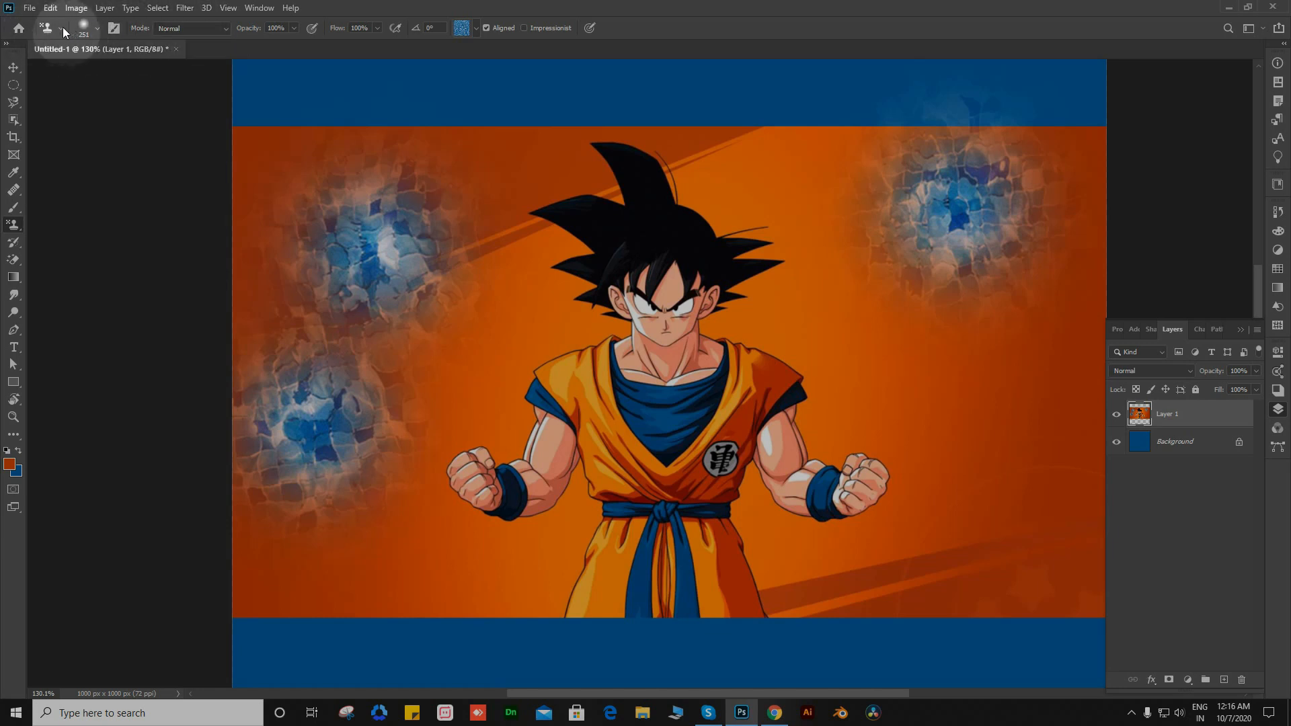
# Step: Try the Water patterns and set the Pattern Stamp Tool's pattern to Grass-Autumn from the Grass group
pyautogui.click(478, 27)
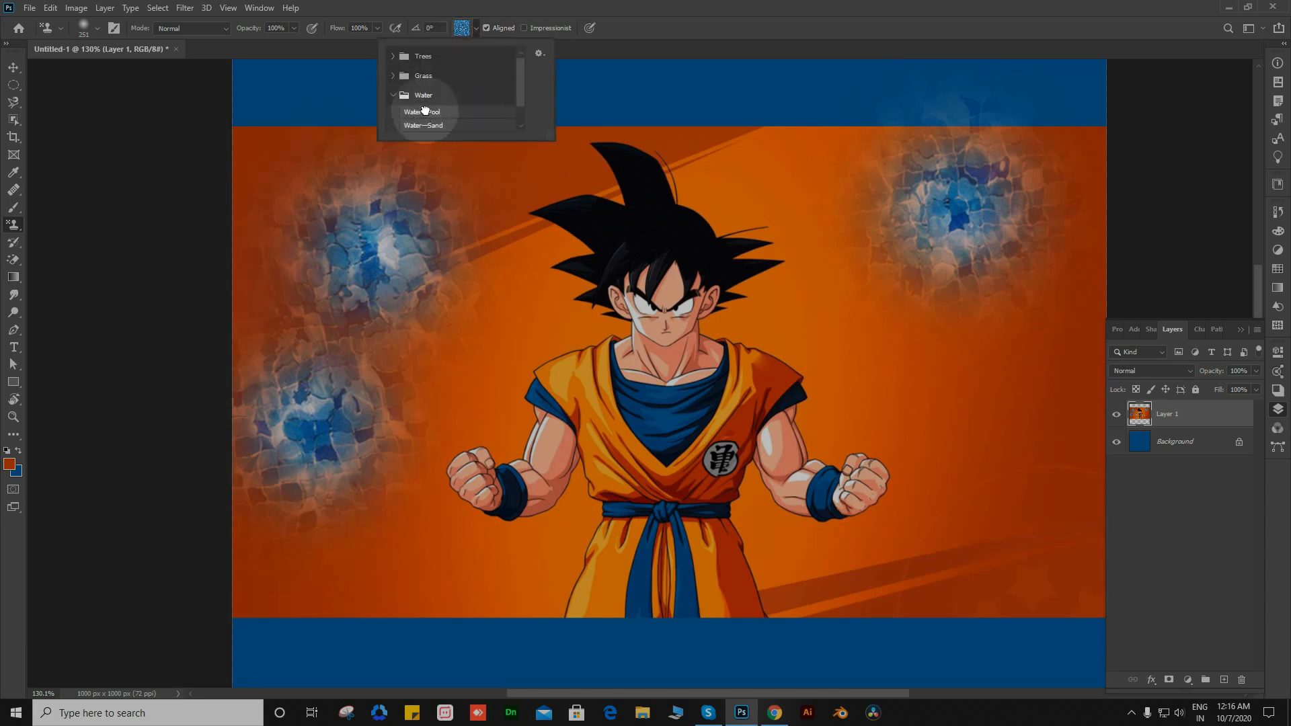
pyautogui.click(424, 112)
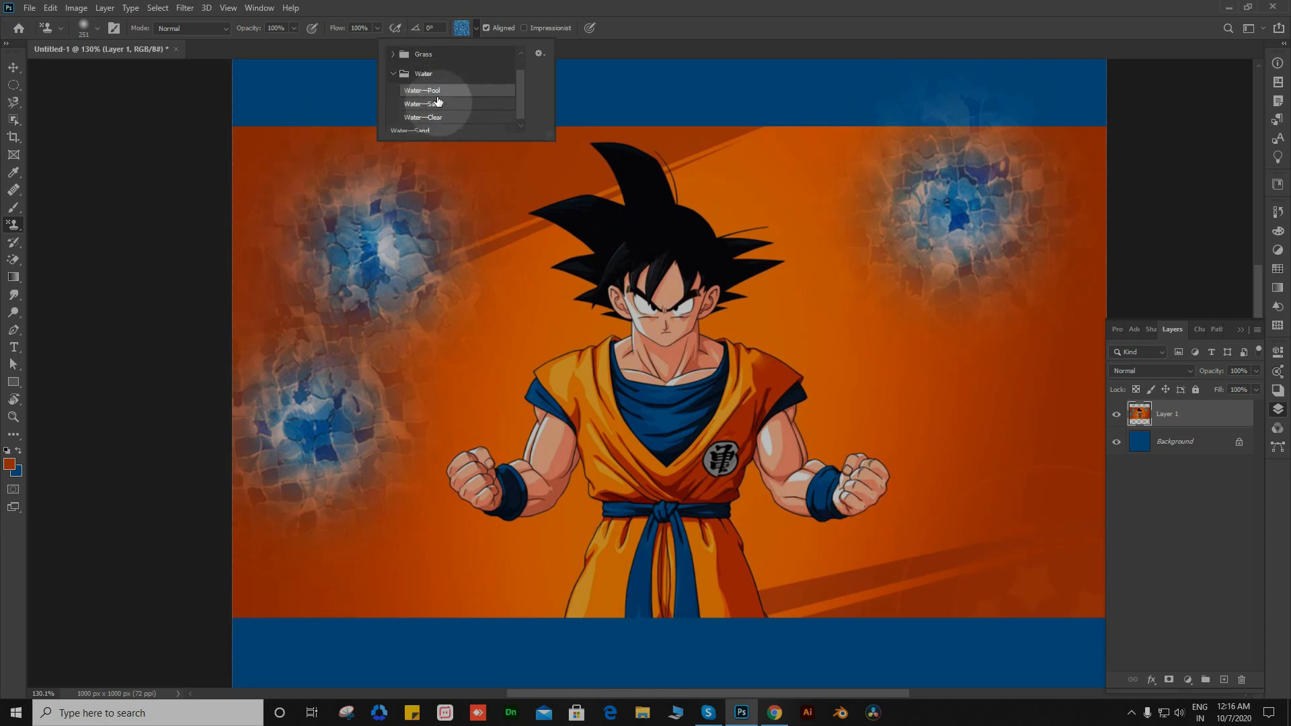
pyautogui.click(438, 103)
pyautogui.click(453, 91)
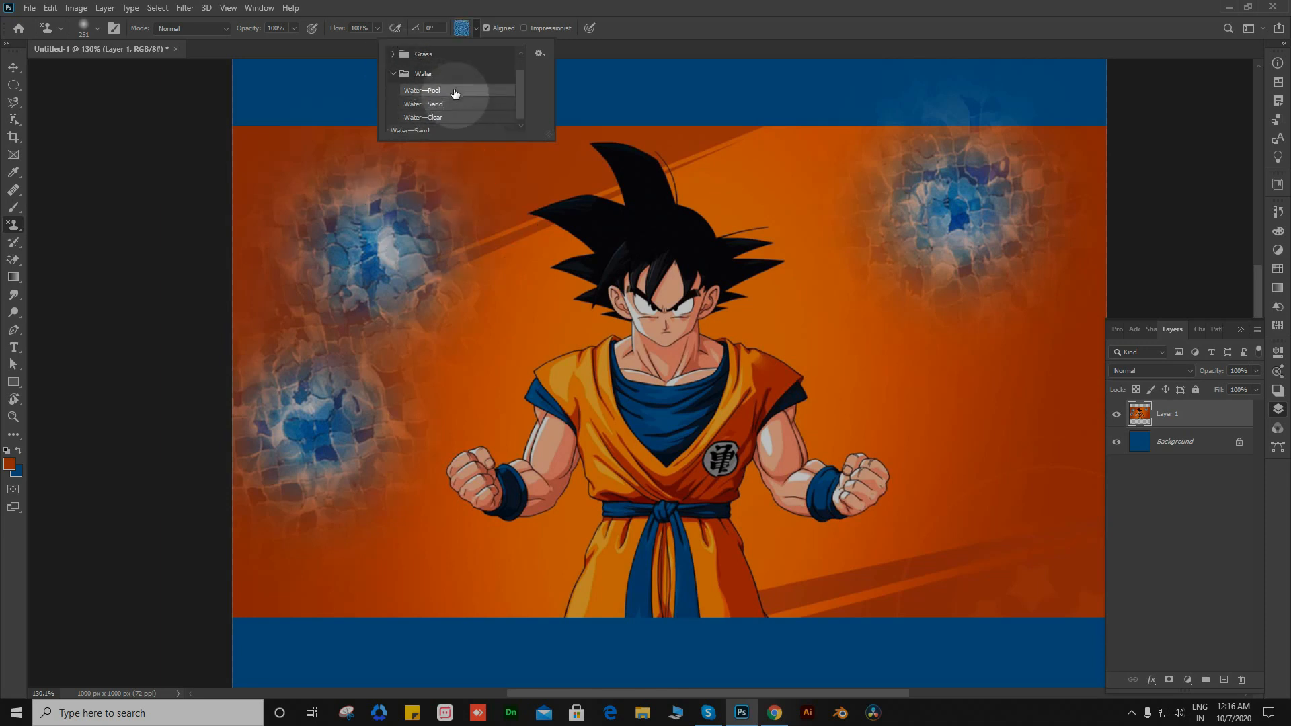
pyautogui.scroll(1, 445, 99)
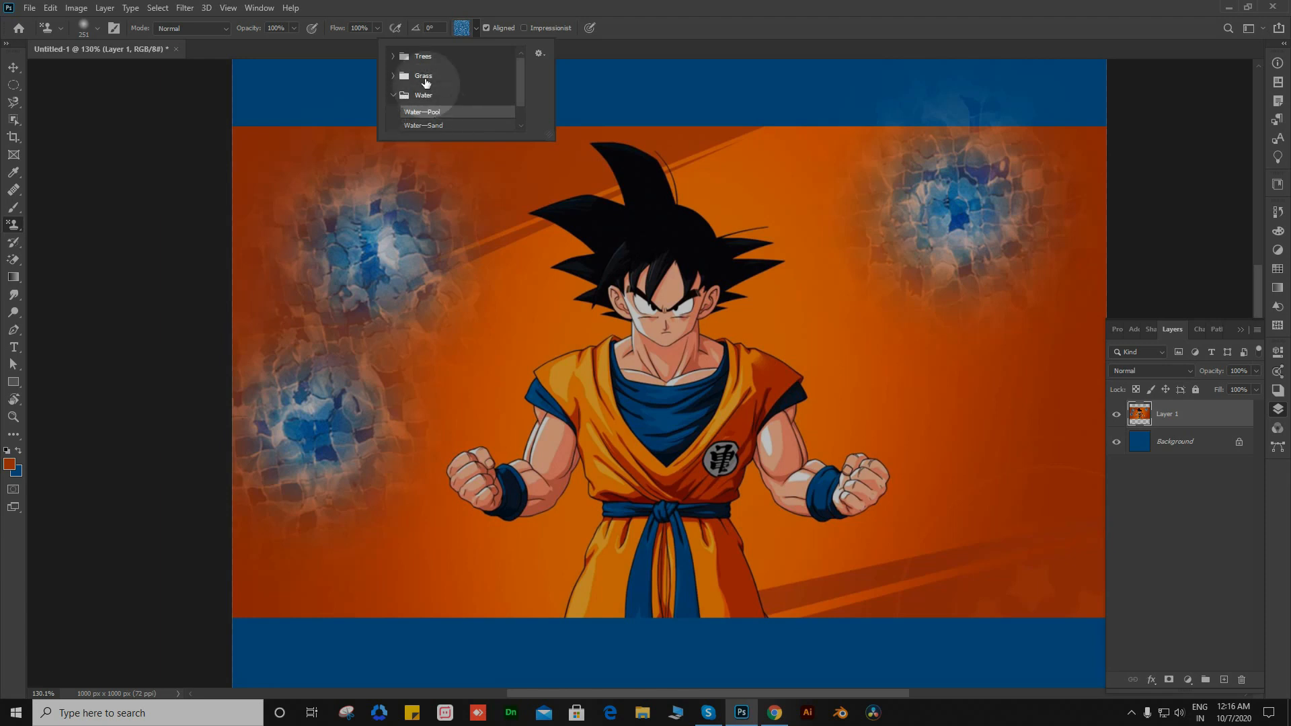
pyautogui.click(393, 77)
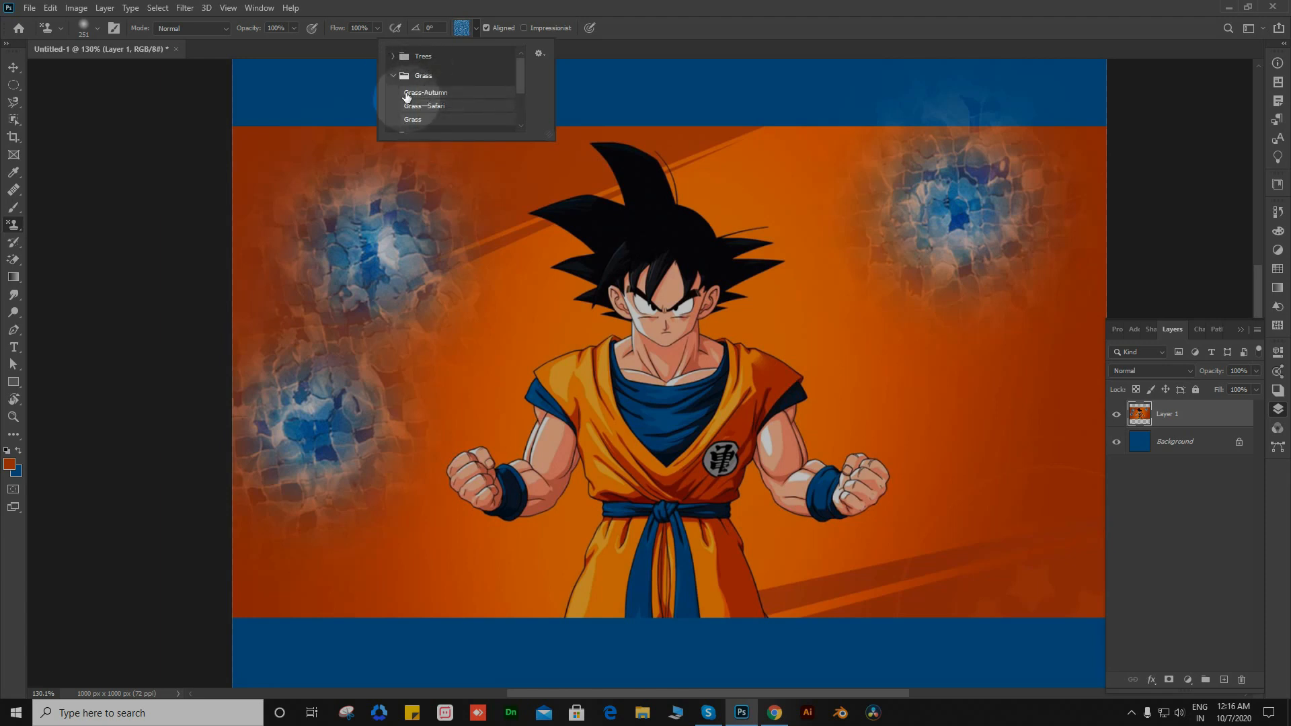
pyautogui.click(469, 99)
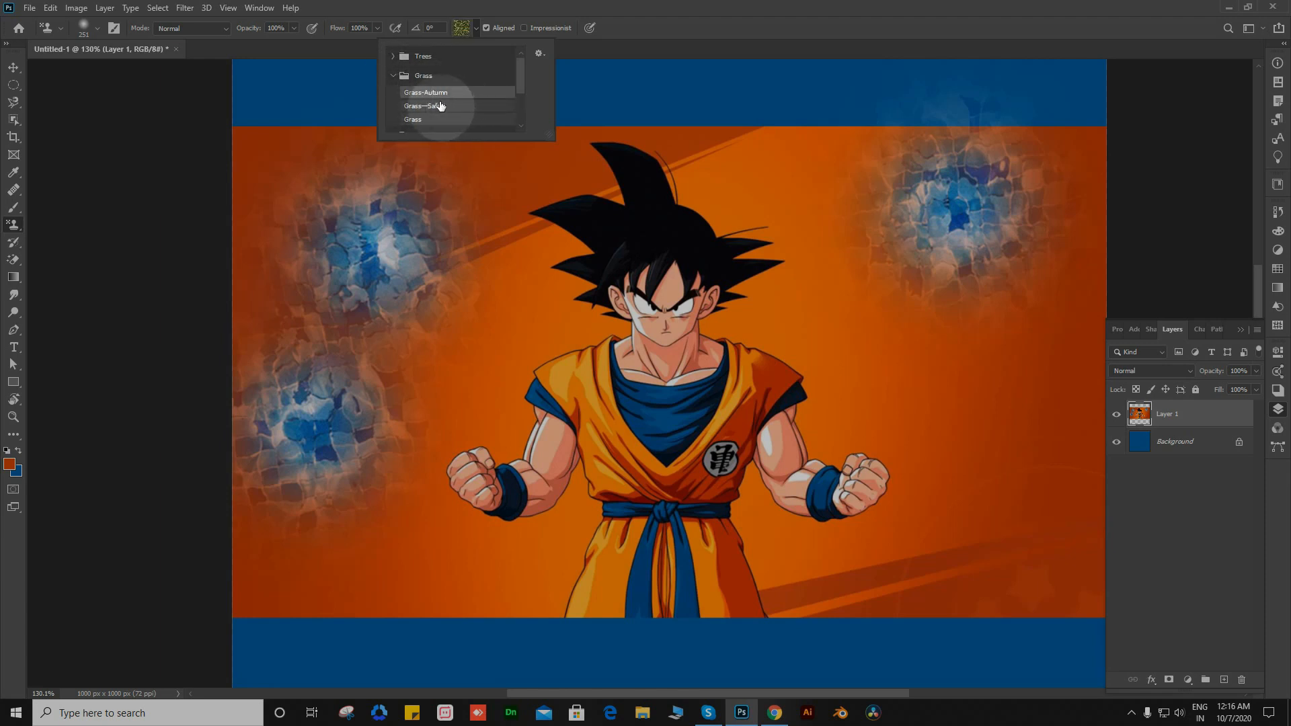
# Step: Paint the Grass-Autumn pattern over the backdrop and the blue bands all around the character
pyautogui.moveTo(394, 264)
pyautogui.mouseDown()
pyautogui.moveTo(383, 188)
pyautogui.moveTo(270, 177)
pyautogui.moveTo(281, 540)
pyautogui.moveTo(346, 562)
pyautogui.mouseUp()
pyautogui.scroll(-5, 651, 337)
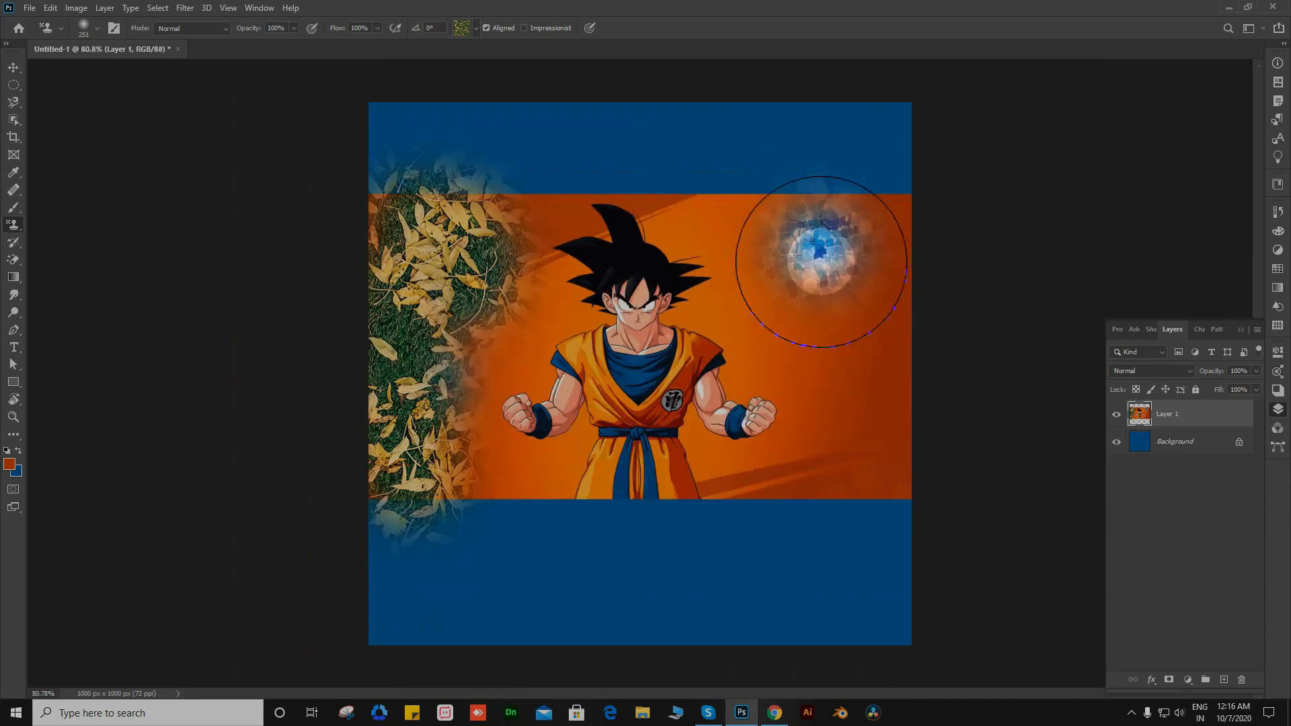
pyautogui.moveTo(457, 124)
pyautogui.mouseDown()
pyautogui.moveTo(731, 114)
pyautogui.moveTo(841, 133)
pyautogui.moveTo(880, 164)
pyautogui.moveTo(640, 132)
pyautogui.moveTo(497, 141)
pyautogui.moveTo(538, 121)
pyautogui.moveTo(785, 147)
pyautogui.moveTo(851, 202)
pyautogui.moveTo(910, 407)
pyautogui.moveTo(896, 522)
pyautogui.moveTo(859, 552)
pyautogui.moveTo(875, 483)
pyautogui.moveTo(779, 562)
pyautogui.moveTo(448, 556)
pyautogui.moveTo(613, 528)
pyautogui.moveTo(711, 529)
pyautogui.moveTo(674, 539)
pyautogui.moveTo(823, 497)
pyautogui.moveTo(842, 408)
pyautogui.moveTo(824, 350)
pyautogui.moveTo(793, 328)
pyautogui.moveTo(743, 185)
pyautogui.moveTo(648, 150)
pyautogui.moveTo(585, 150)
pyautogui.moveTo(505, 178)
pyautogui.moveTo(465, 319)
pyautogui.moveTo(409, 399)
pyautogui.moveTo(404, 631)
pyautogui.moveTo(702, 643)
pyautogui.moveTo(707, 410)
pyautogui.mouseUp()
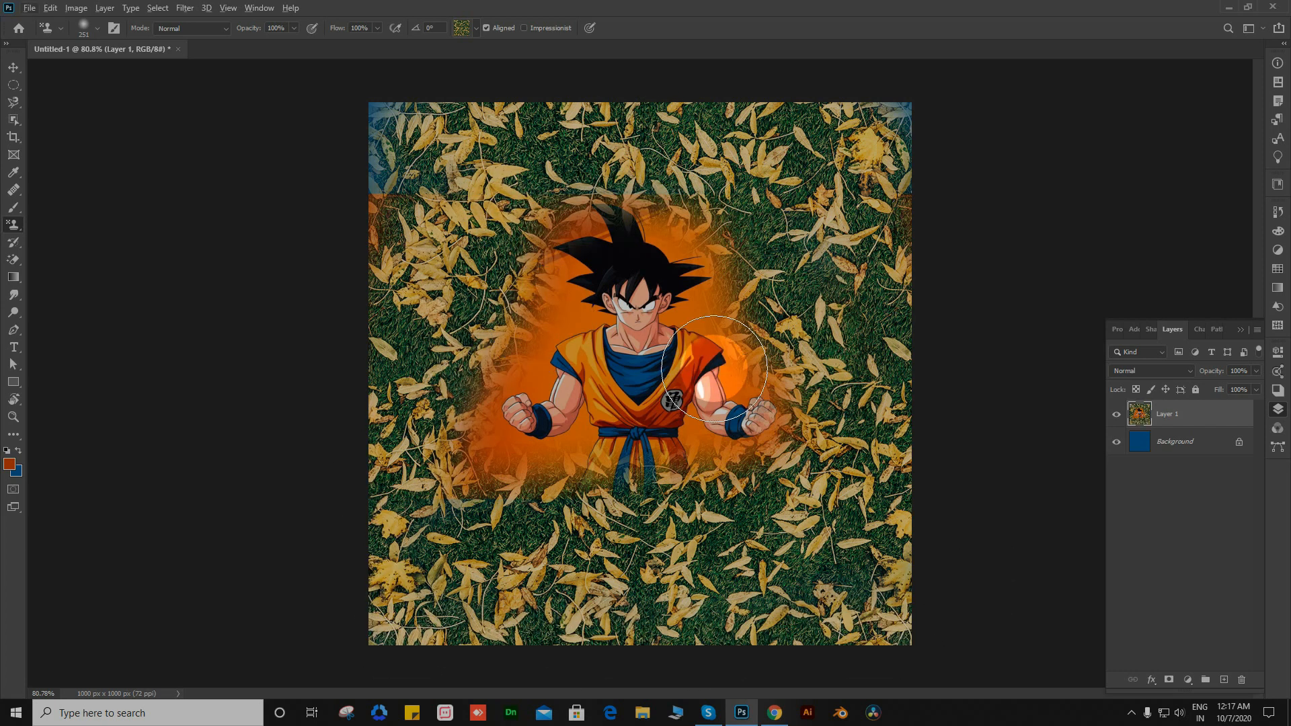
pyautogui.moveTo(385, 138); pyautogui.dragTo(417, 202)
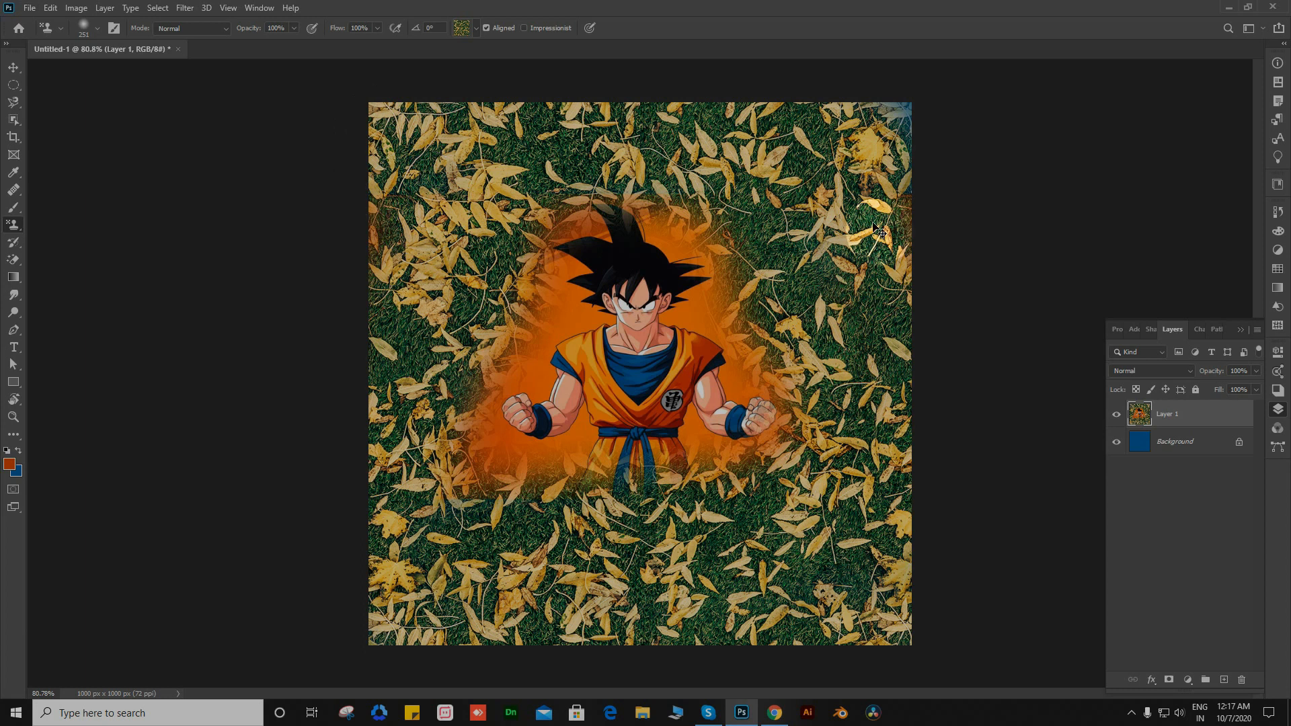
# Step: Undo all the grass and water pattern strokes on the image
pyautogui.hotkey('ctrl', 'z')
pyautogui.hotkey('ctrl', 'z')
pyautogui.hotkey('ctrl', 'z')
pyautogui.hotkey('ctrl', 'z')
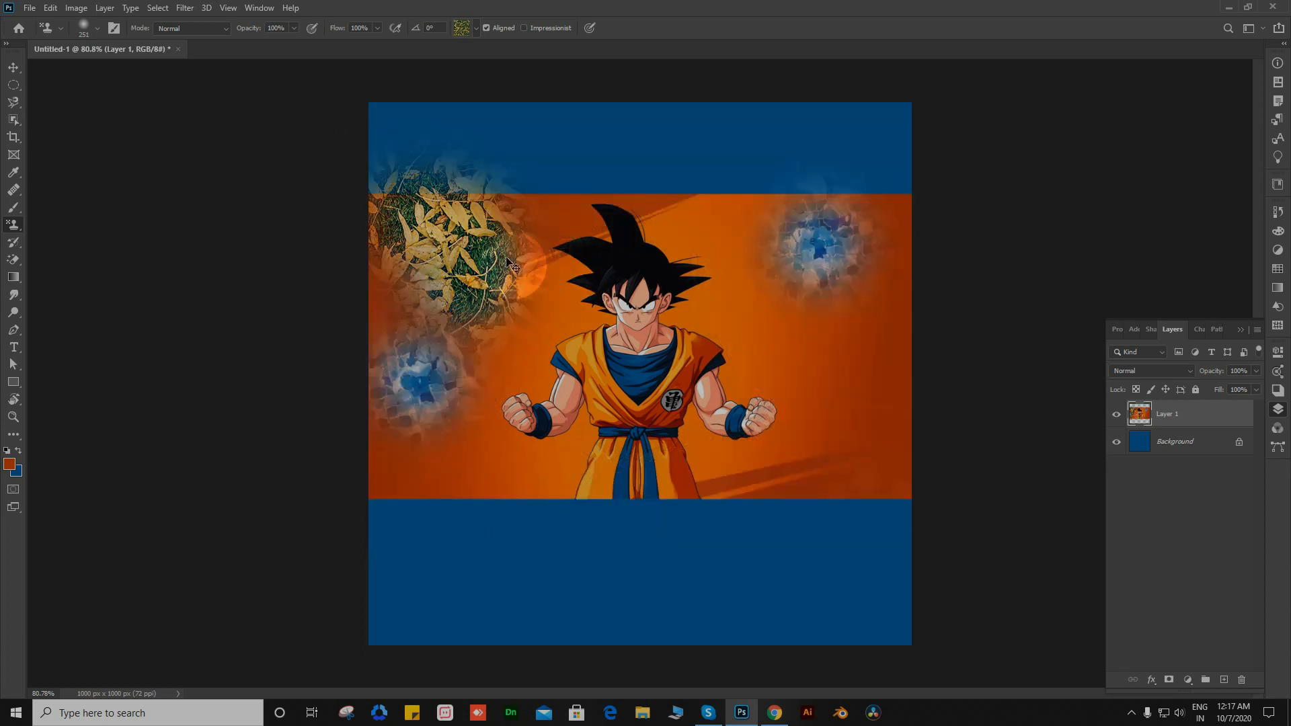
pyautogui.hotkey('ctrl', 'z')
pyautogui.hotkey('ctrl', 'z')
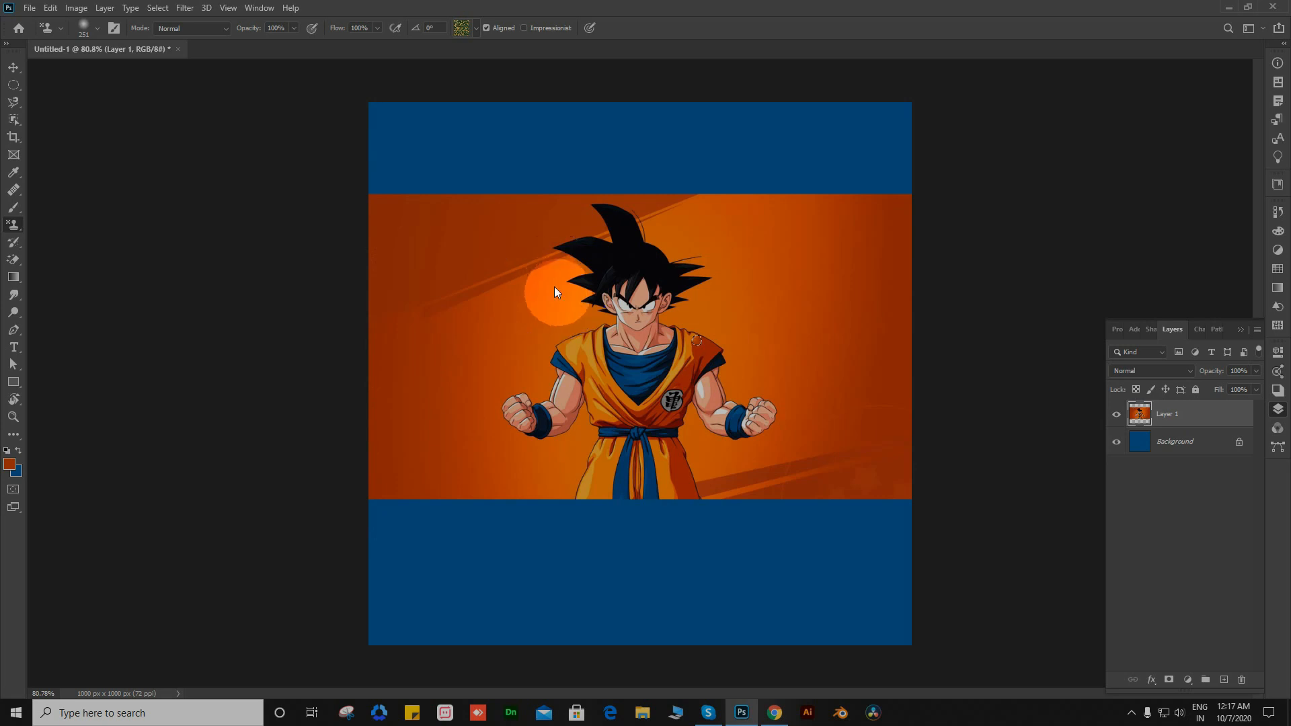
pyautogui.press('y')
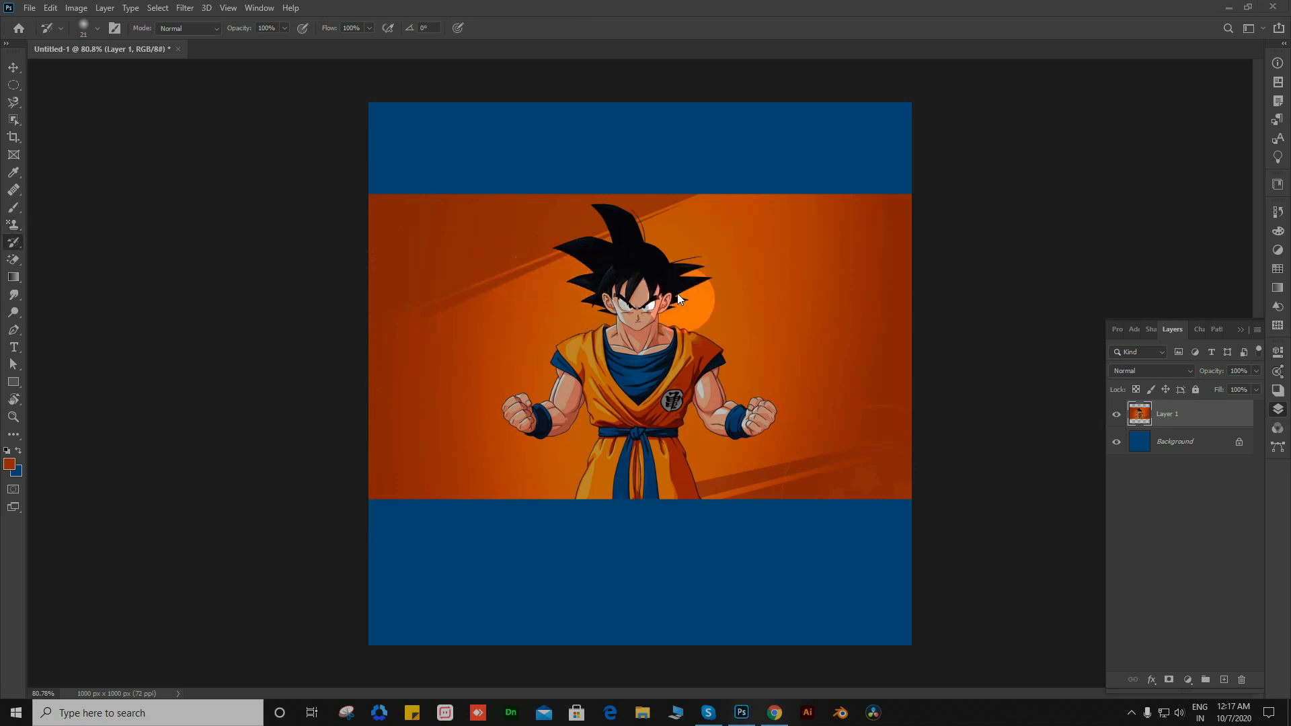
pyautogui.scroll(4, 569, 211)
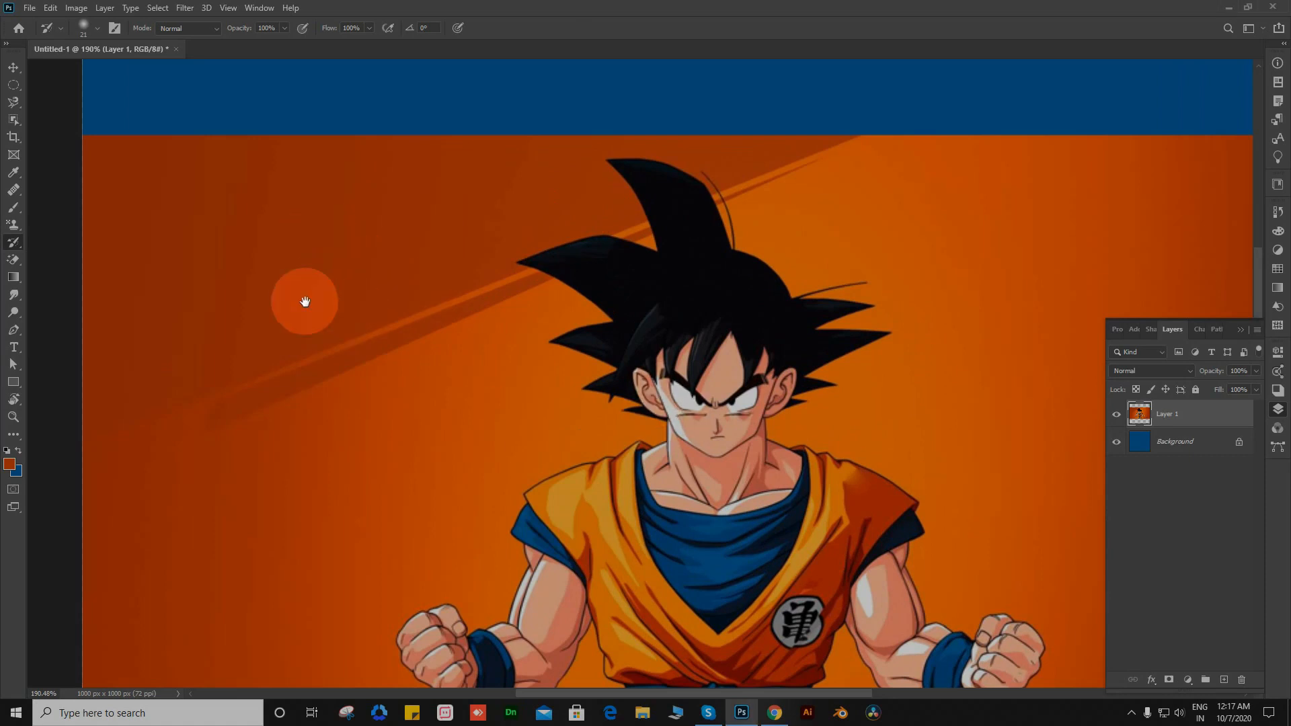
pyautogui.moveTo(302, 293); pyautogui.dragTo(437, 242)
pyautogui.moveTo(513, 223); pyautogui.dragTo(360, 320)
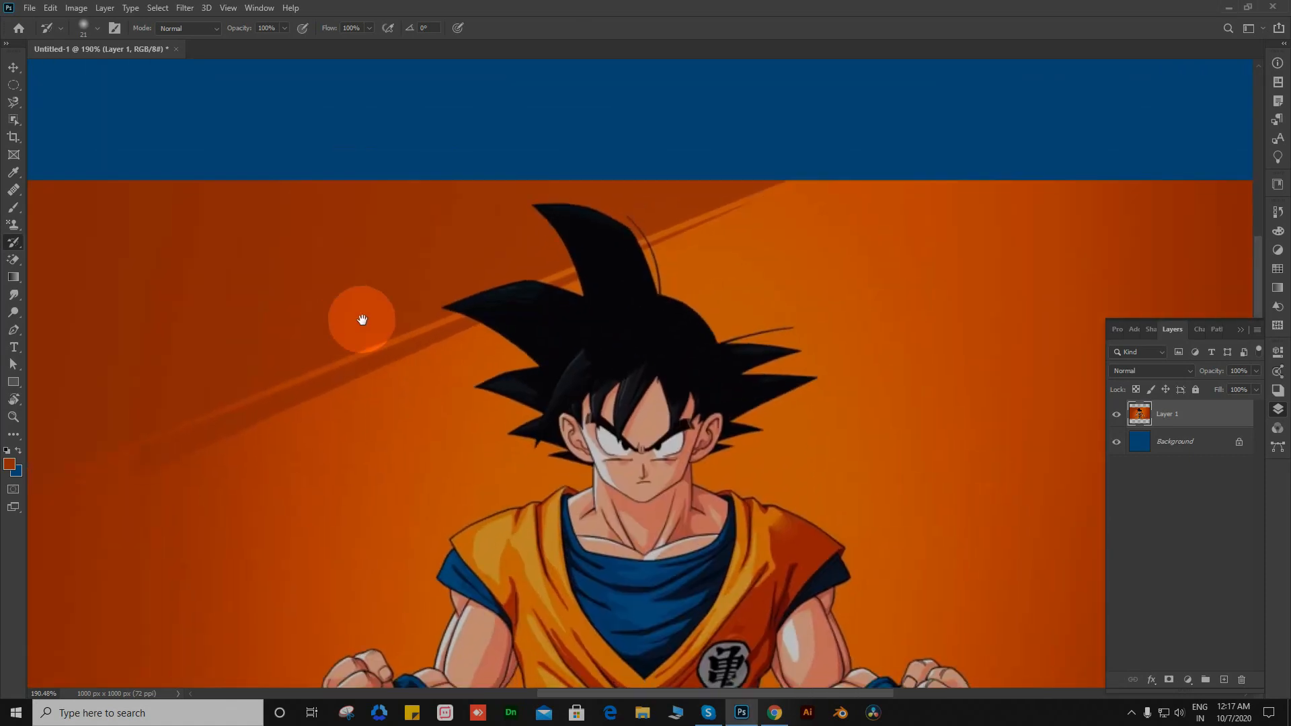
pyautogui.moveTo(507, 309); pyautogui.dragTo(633, 279)
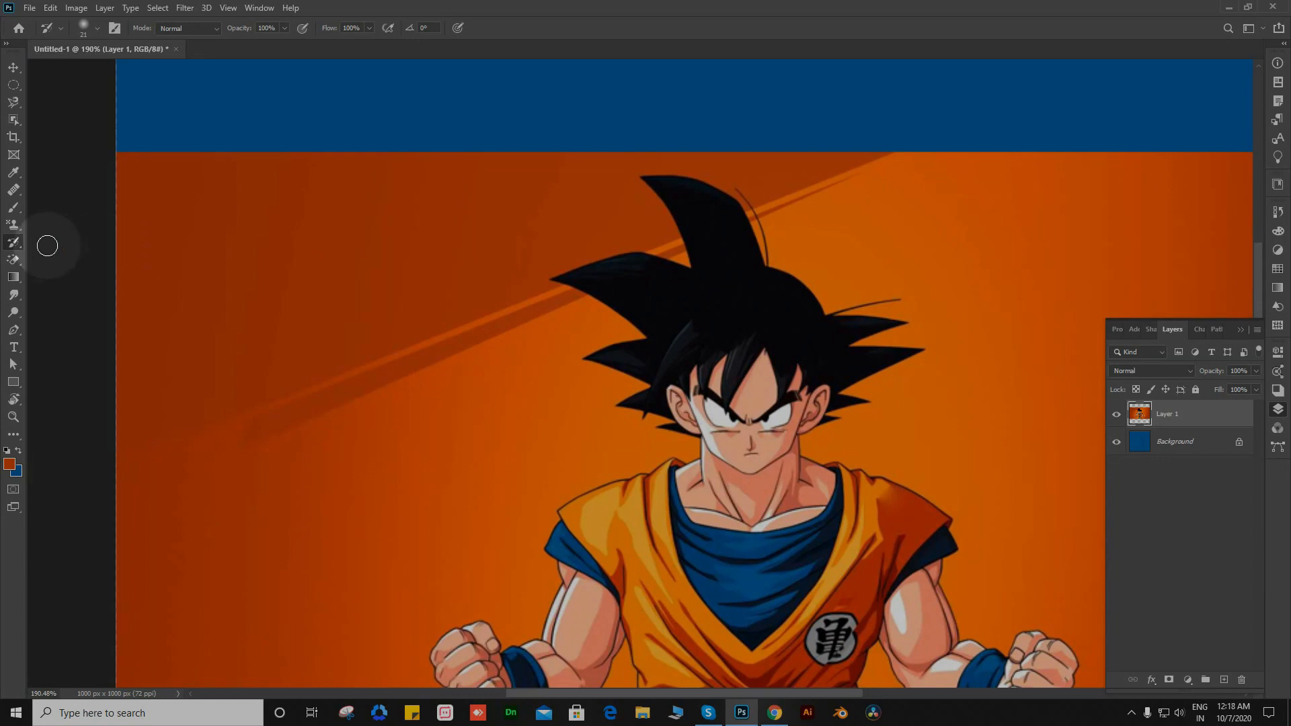
# Step: Erase a large patch of the upper-left orange backdrop on Layer 1 with a 99 px Eraser Tool brush
pyautogui.hotkey('ctrl', '+')
pyautogui.rightClick(14, 266)
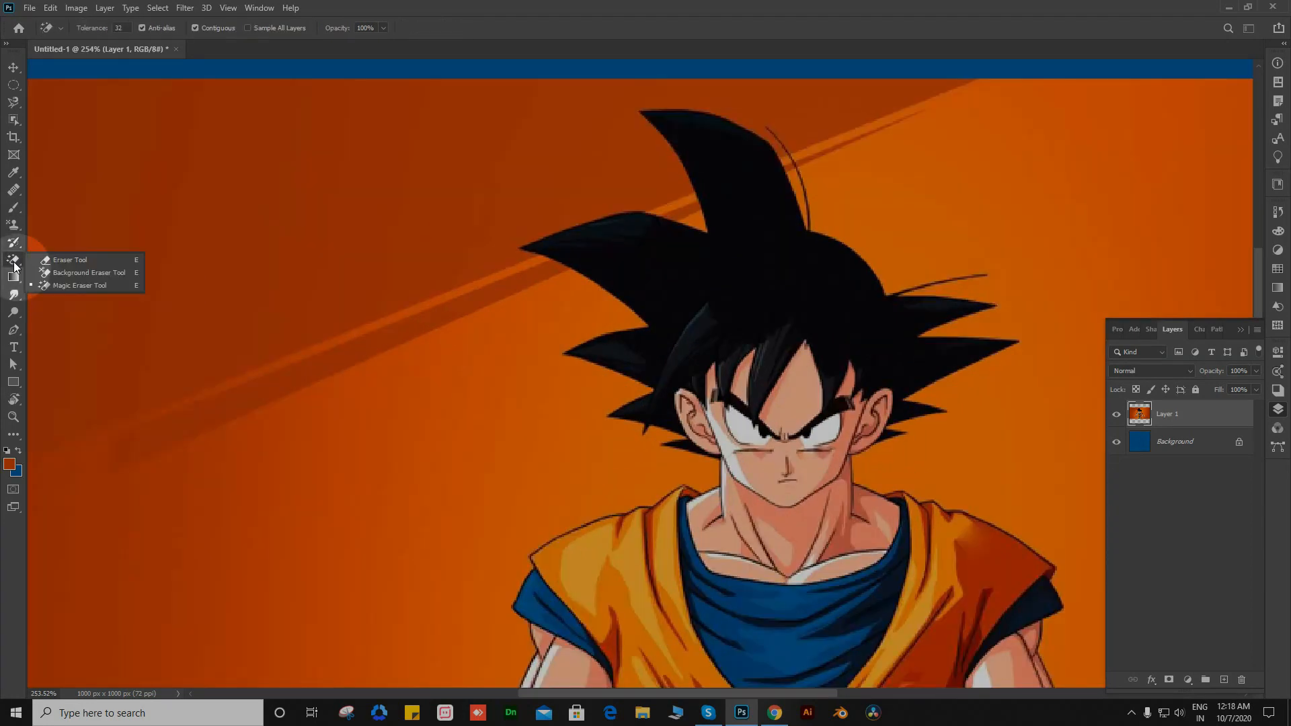
pyautogui.click(63, 259)
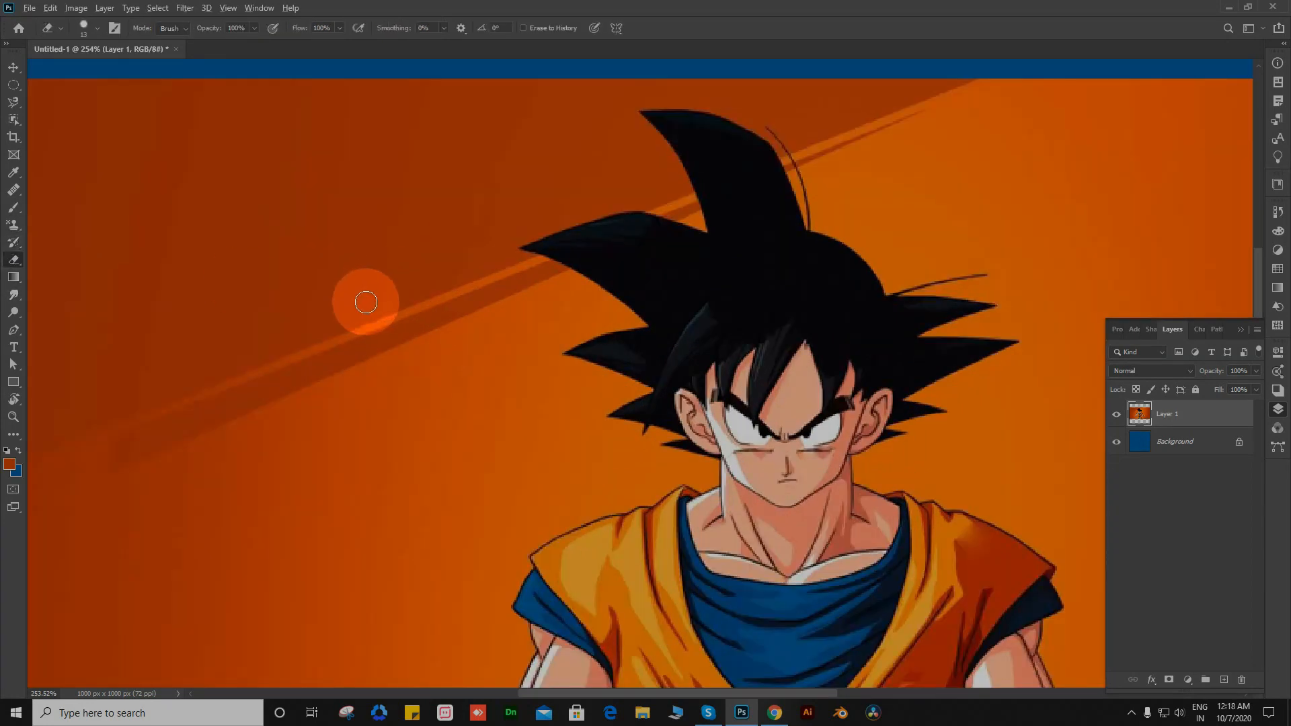
pyautogui.moveTo(363, 301); pyautogui.dragTo(430, 326)
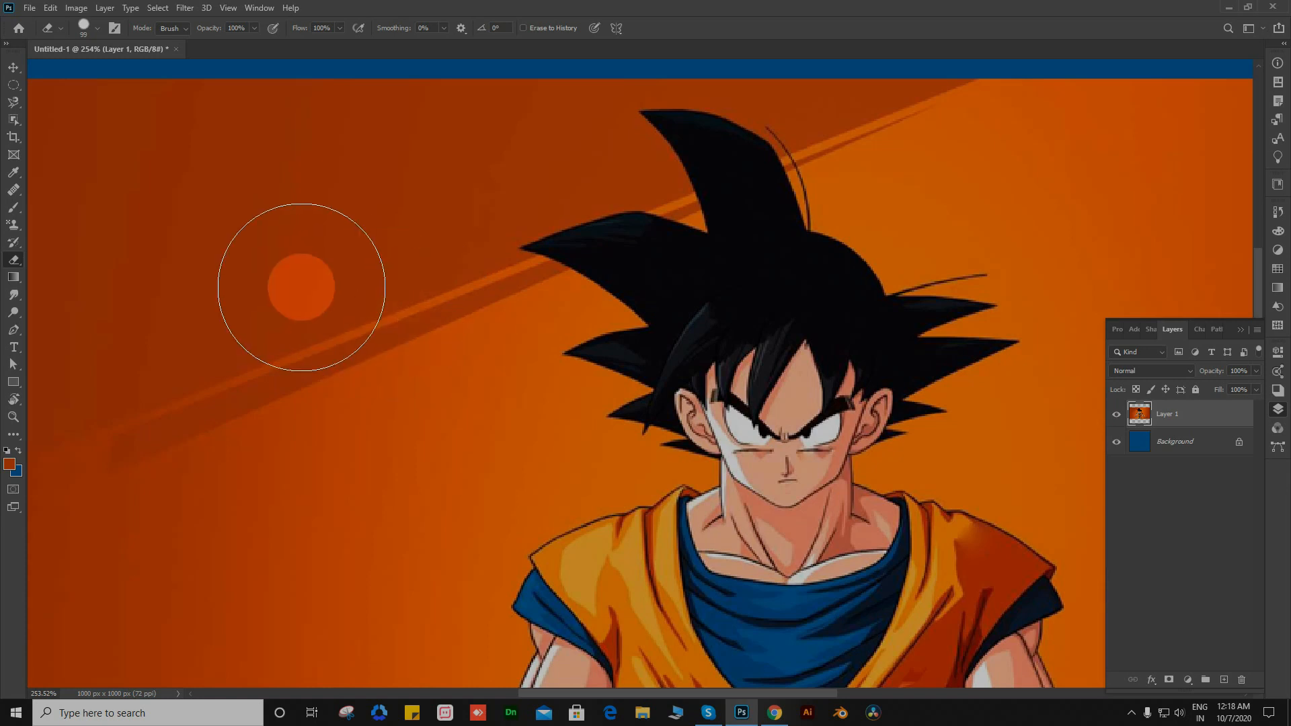
pyautogui.moveTo(276, 305); pyautogui.dragTo(527, 384)
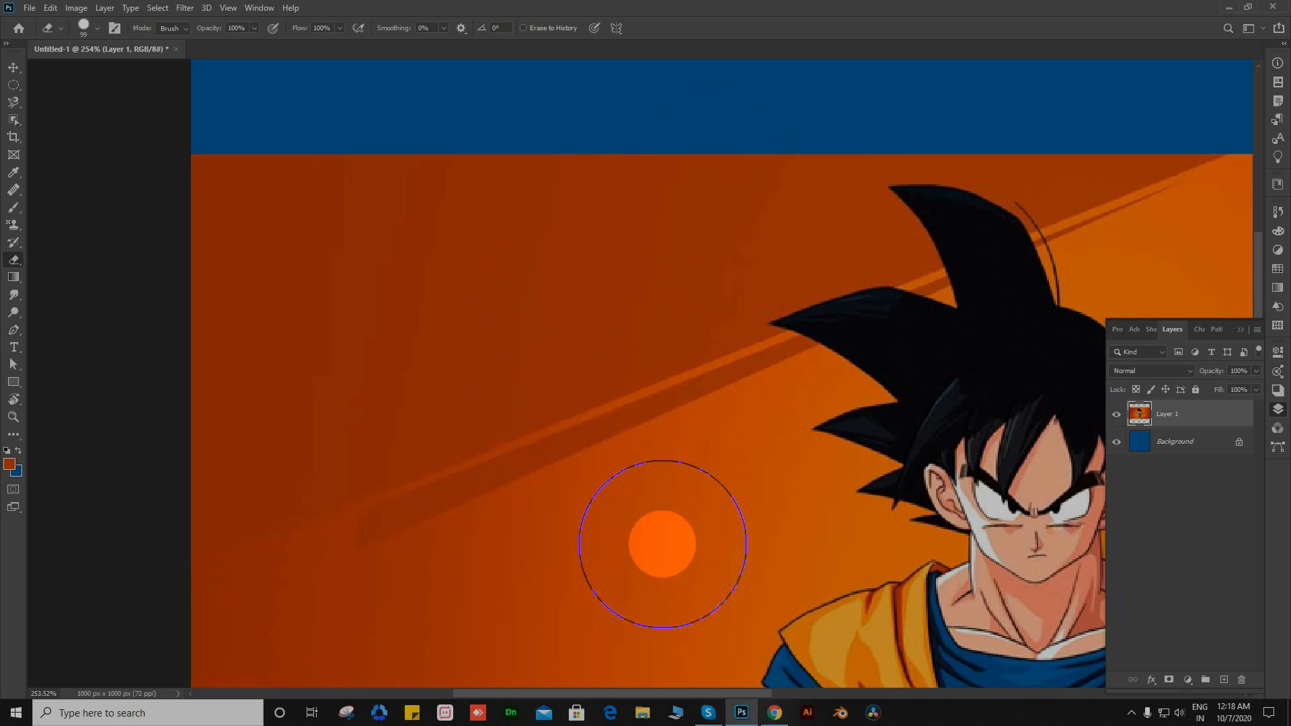
pyautogui.moveTo(703, 144)
pyautogui.mouseDown()
pyautogui.moveTo(628, 188)
pyautogui.moveTo(312, 291)
pyautogui.moveTo(415, 165)
pyautogui.moveTo(252, 204)
pyautogui.moveTo(211, 242)
pyautogui.moveTo(418, 368)
pyautogui.moveTo(391, 411)
pyautogui.moveTo(545, 408)
pyautogui.moveTo(563, 309)
pyautogui.moveTo(512, 423)
pyautogui.moveTo(632, 358)
pyautogui.moveTo(568, 412)
pyautogui.mouseUp()
pyautogui.moveTo(332, 511)
pyautogui.mouseDown()
pyautogui.moveTo(280, 409)
pyautogui.moveTo(357, 521)
pyautogui.moveTo(619, 533)
pyautogui.moveTo(682, 403)
pyautogui.moveTo(659, 313)
pyautogui.mouseUp()
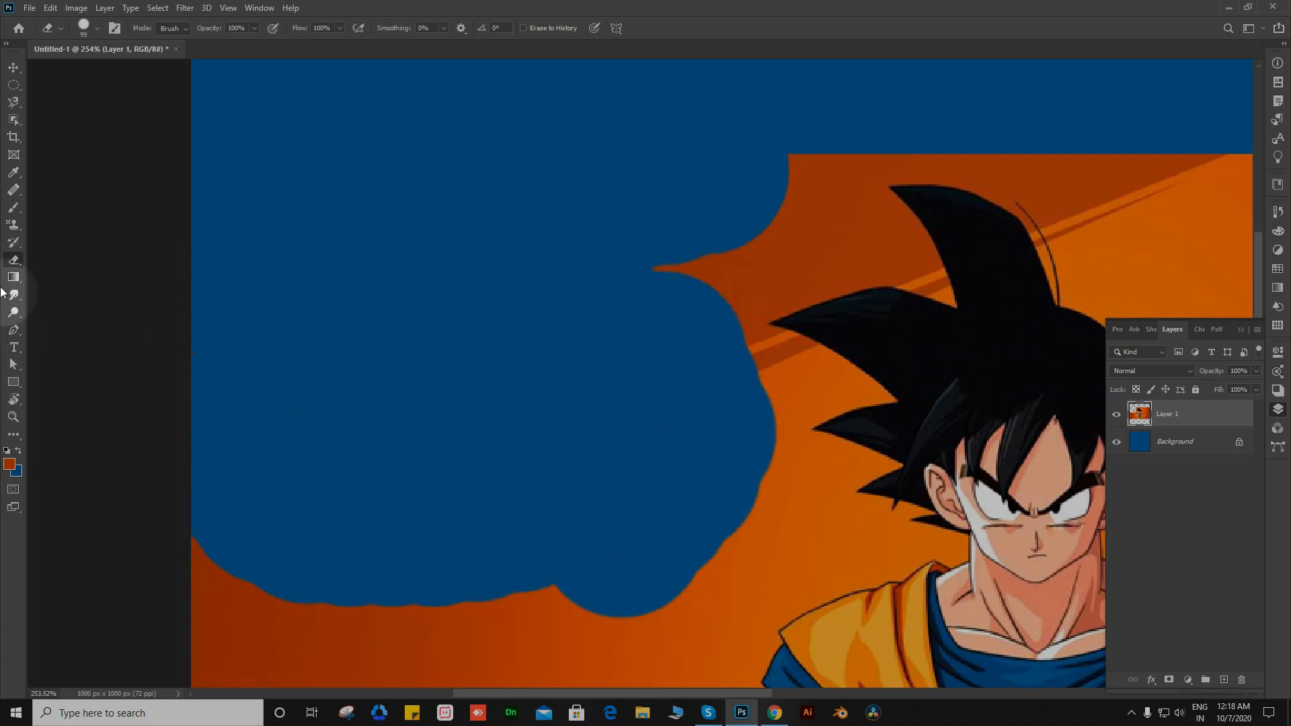
# Step: Try the Background Eraser Tool at 50% tolerance across the backdrop and top hair spike, and undo the strokes
pyautogui.rightClick(12, 261)
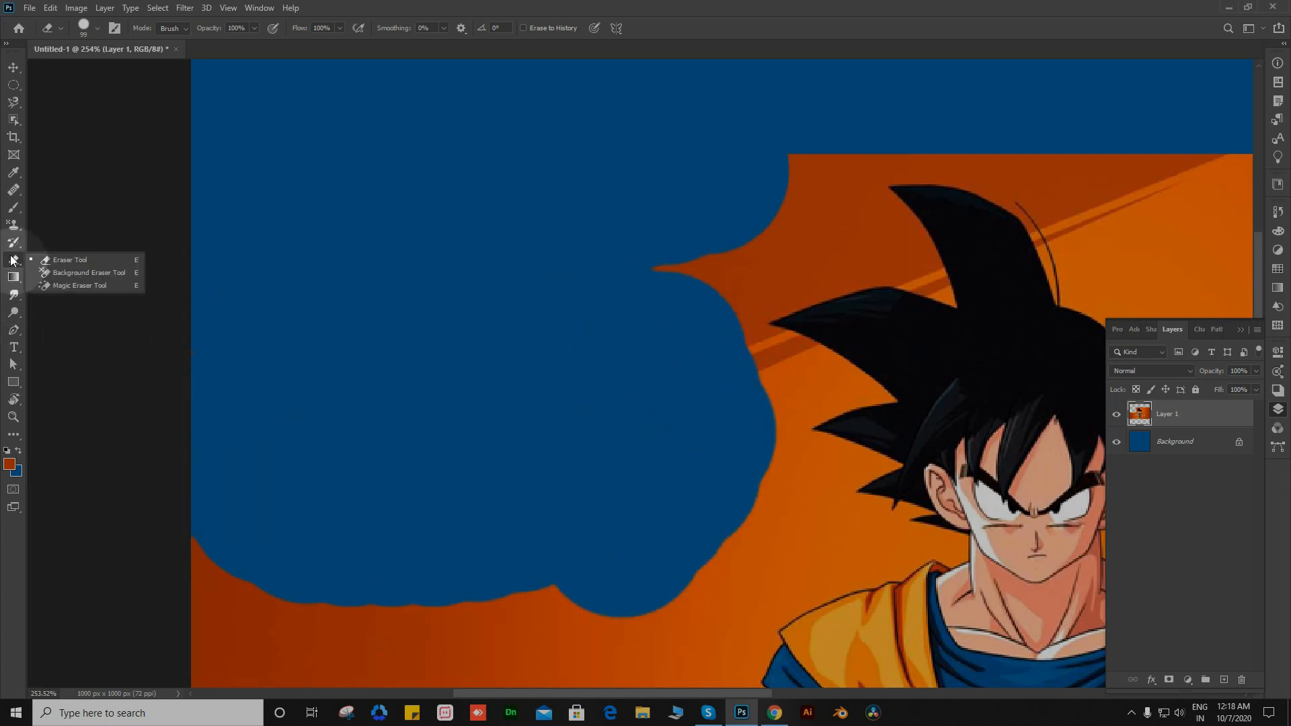
pyautogui.click(90, 274)
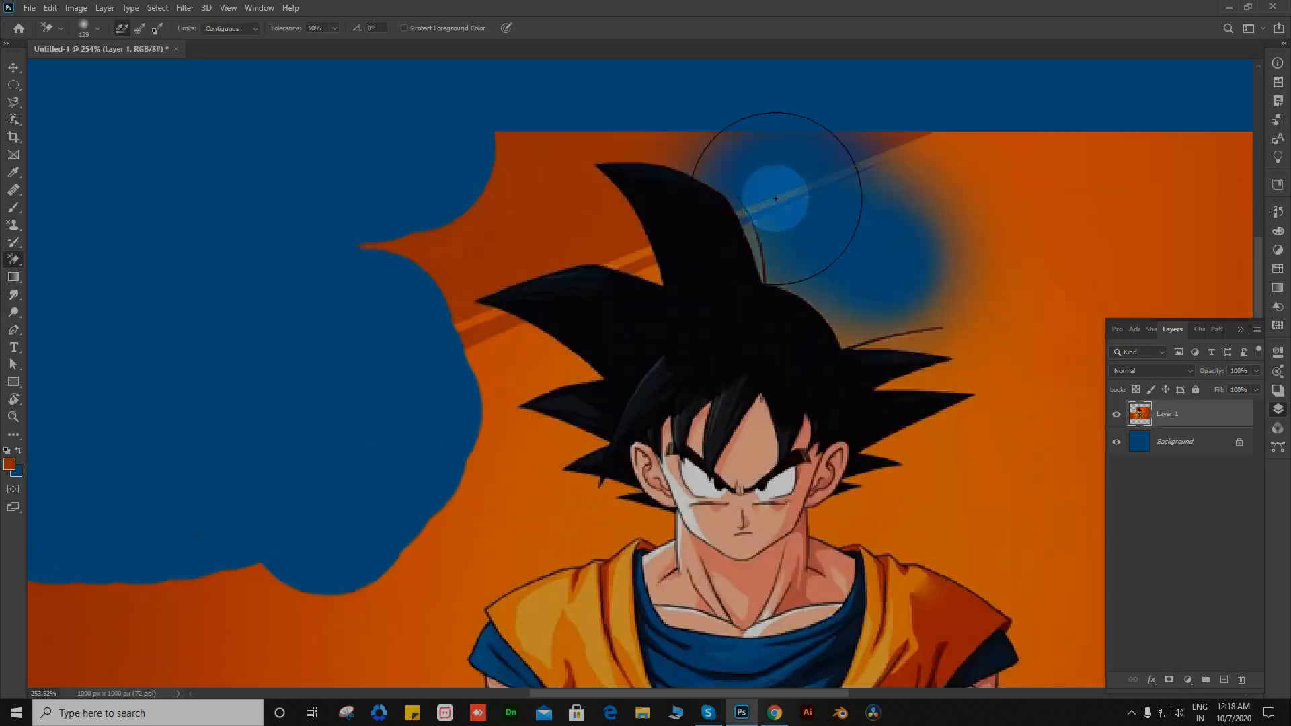
pyautogui.moveTo(773, 196)
pyautogui.mouseDown()
pyautogui.moveTo(601, 177)
pyautogui.moveTo(434, 206)
pyautogui.mouseUp()
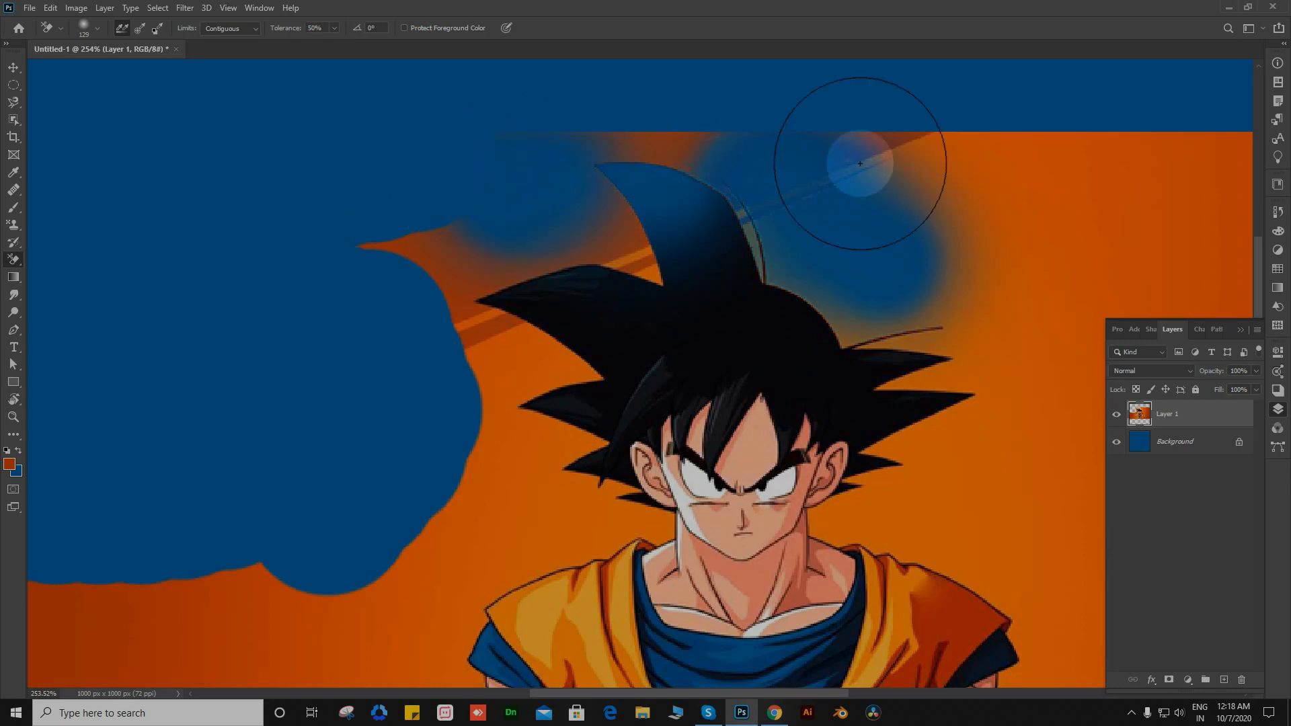
pyautogui.hotkey('ctrl', 'z')
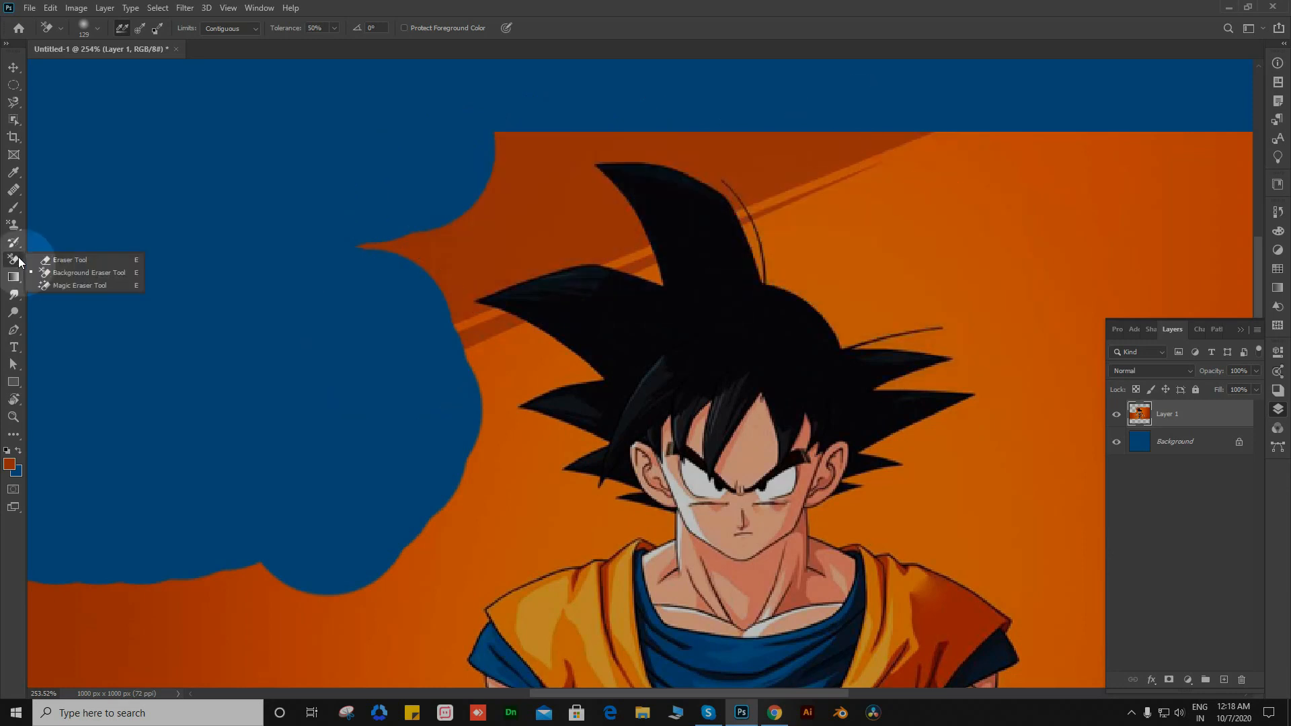
# Step: Remove the orange backdrop and its diagonal streaks from the image's right half with the Magic Eraser Tool at tolerance 32
pyautogui.click(108, 285)
pyautogui.scroll(-5, 368, 288)
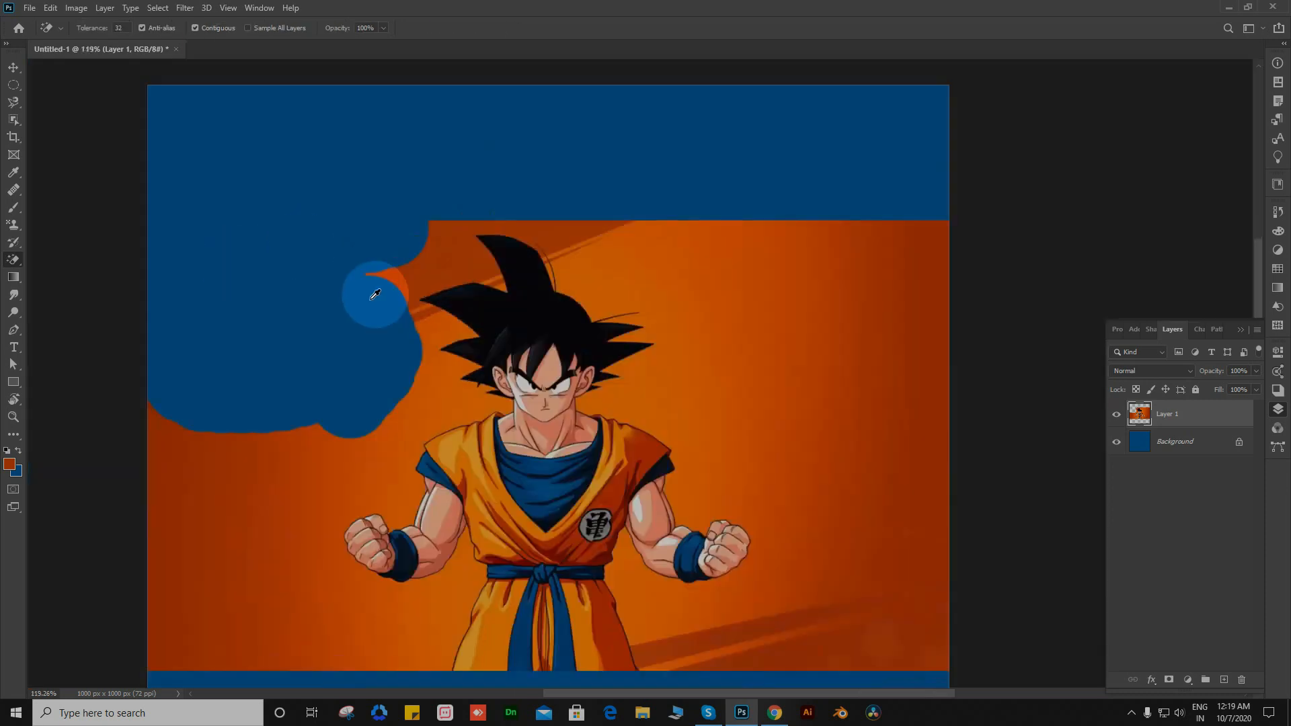
pyautogui.scroll(2, 833, 276)
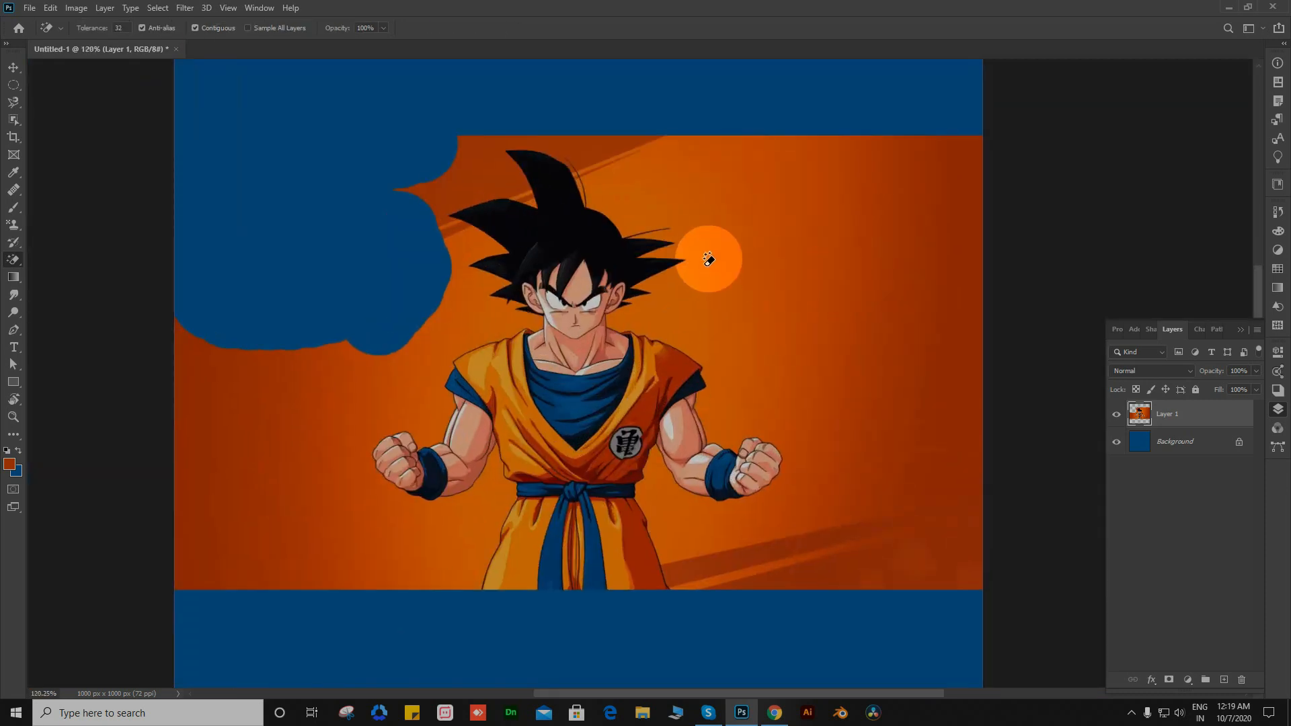
pyautogui.click(689, 277)
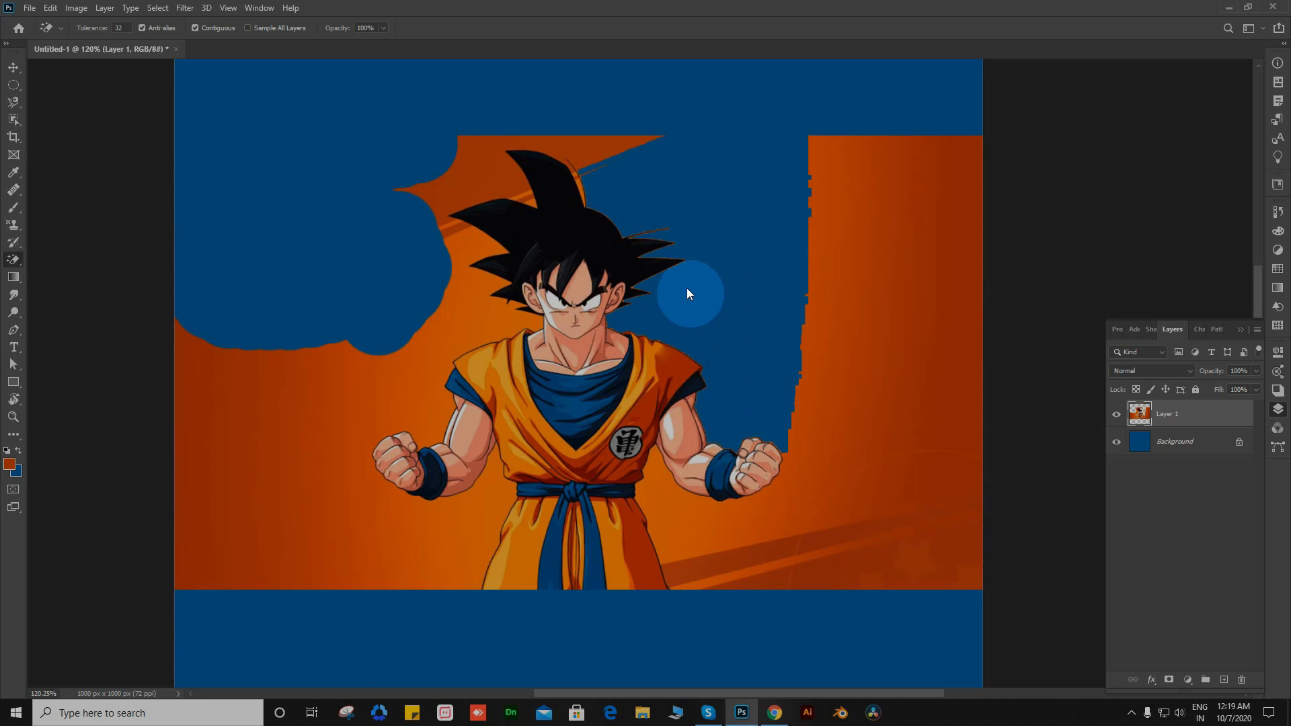
pyautogui.click(831, 307)
pyautogui.click(666, 504)
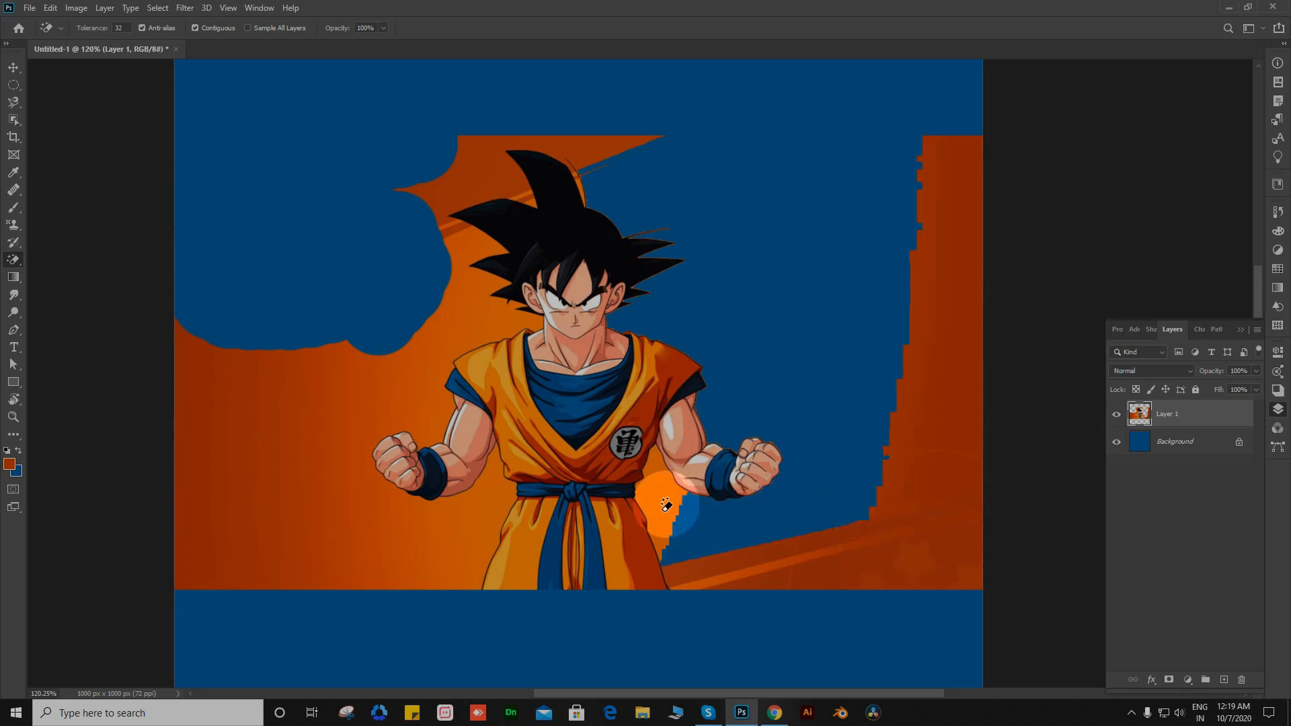
pyautogui.click(816, 556)
pyautogui.click(740, 568)
# Step: Clear the orange backdrop around the character's left-hand fist, arm, shoulder and lower hair spikes with the Magic Eraser
pyautogui.click(340, 513)
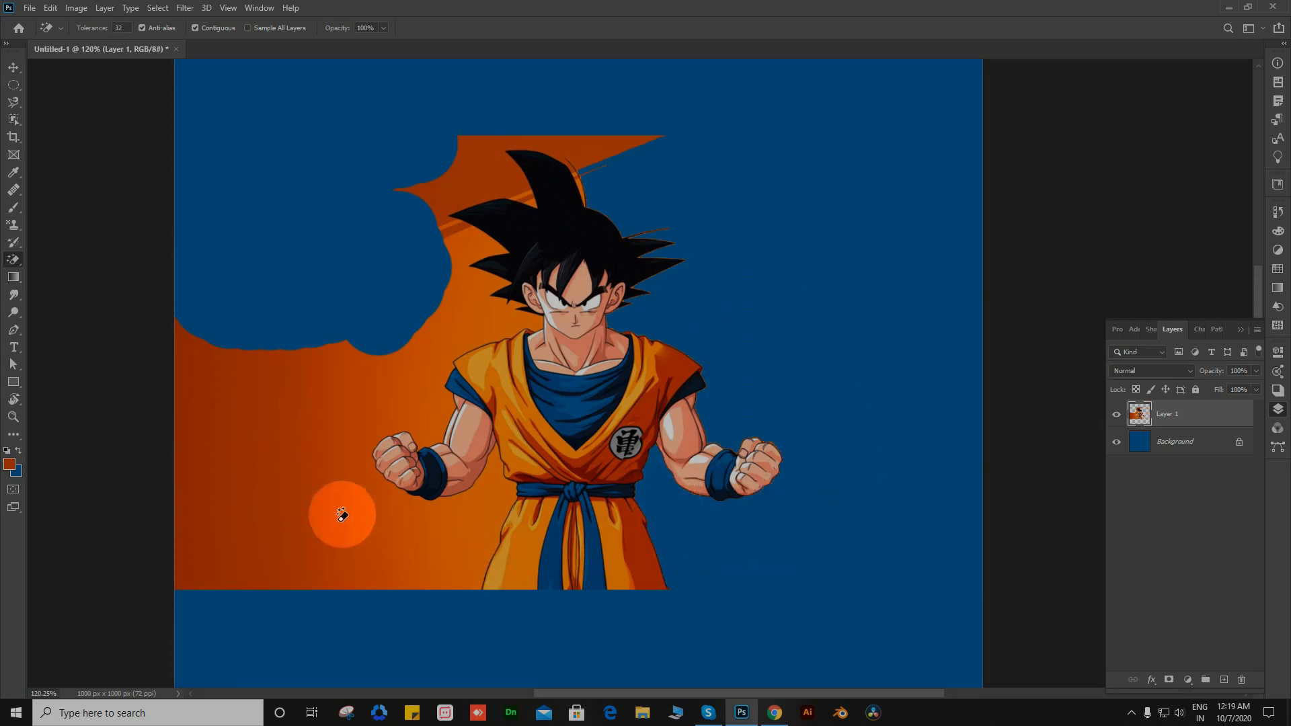
pyautogui.click(471, 514)
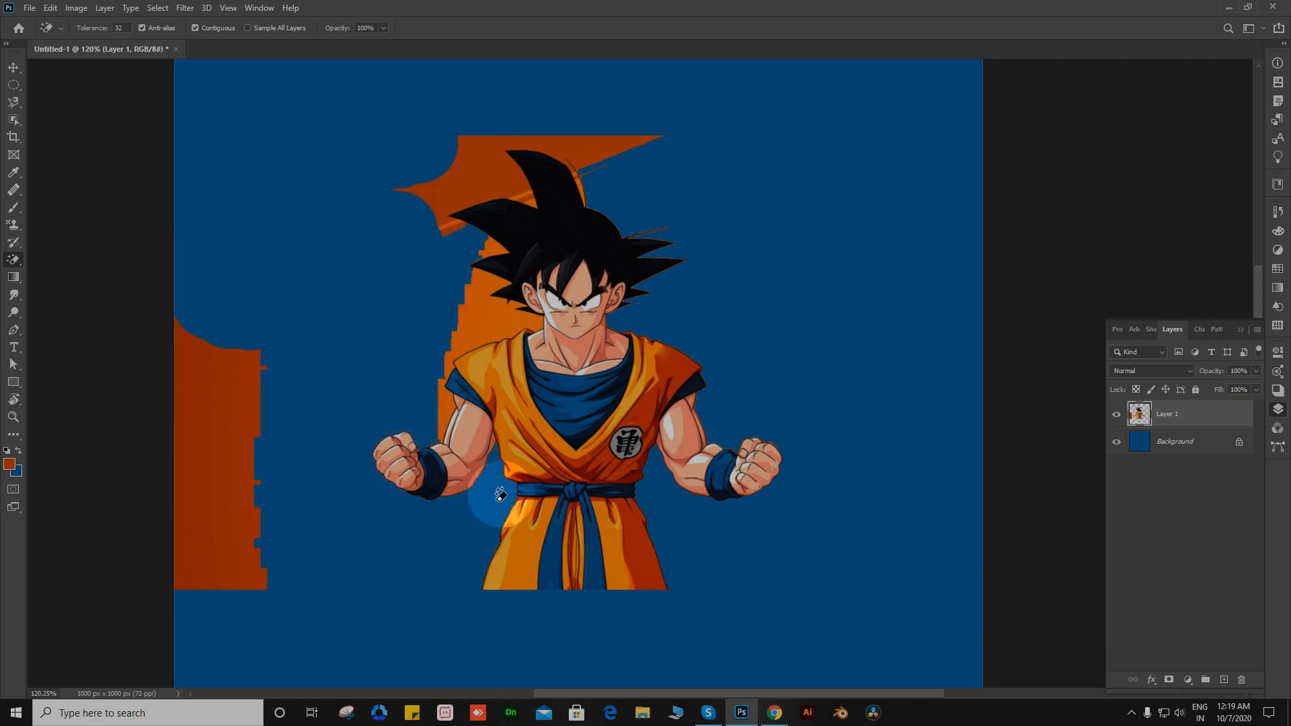
pyautogui.click(446, 403)
pyautogui.click(461, 350)
pyautogui.click(511, 294)
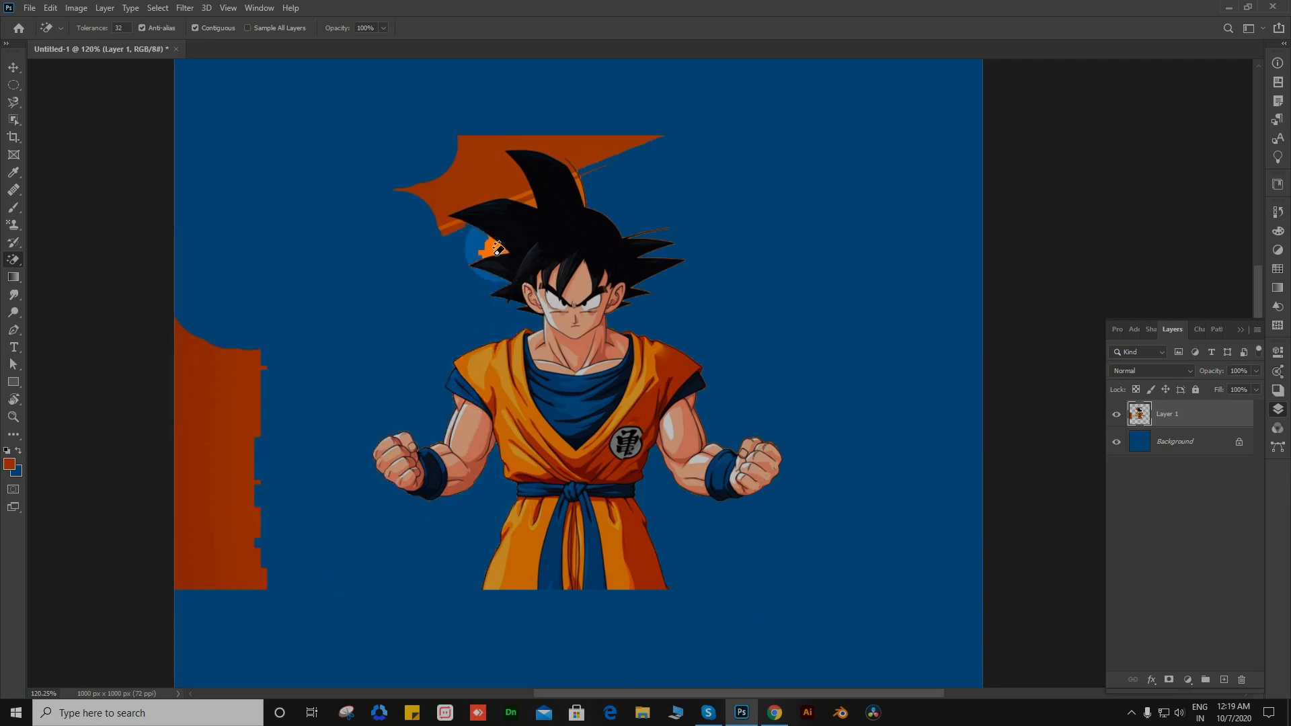
pyautogui.click(478, 266)
# Step: Clear the backdrop around the upper hair spikes and the remaining orange block at the image's left edge with the Magic Eraser
pyautogui.click(474, 165)
pyautogui.click(449, 223)
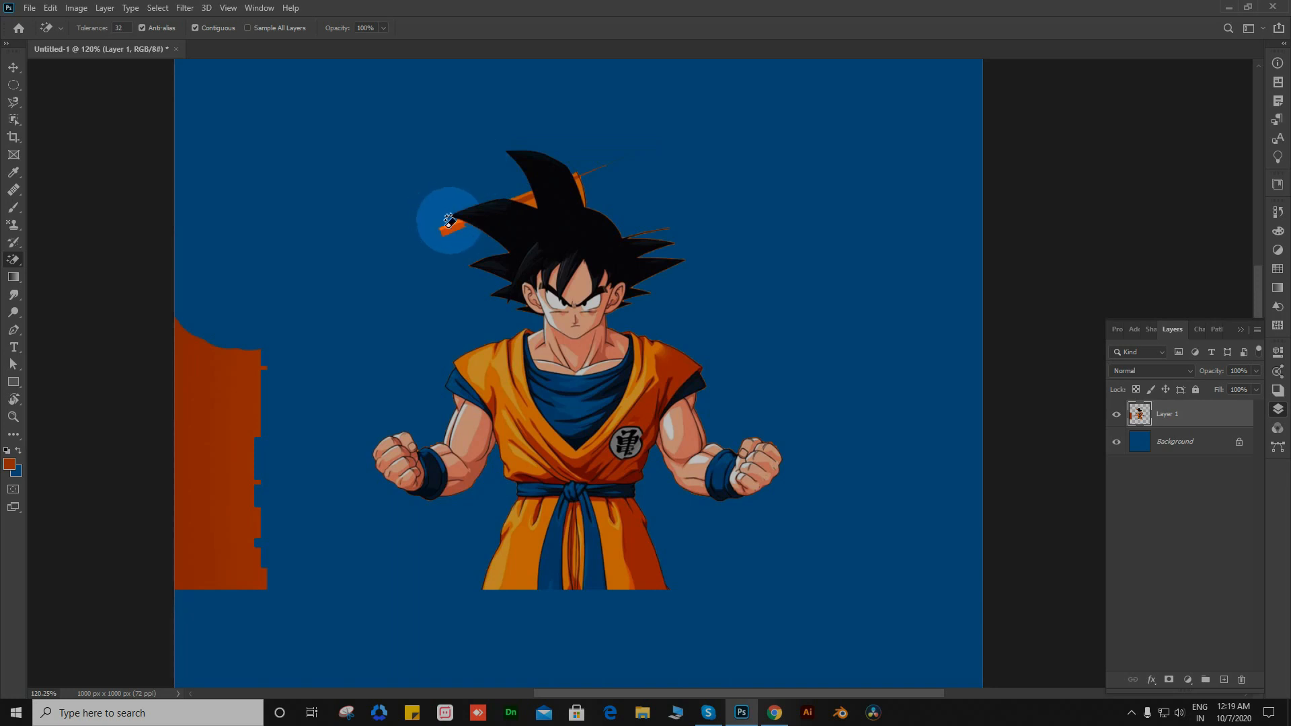
pyautogui.click(523, 190)
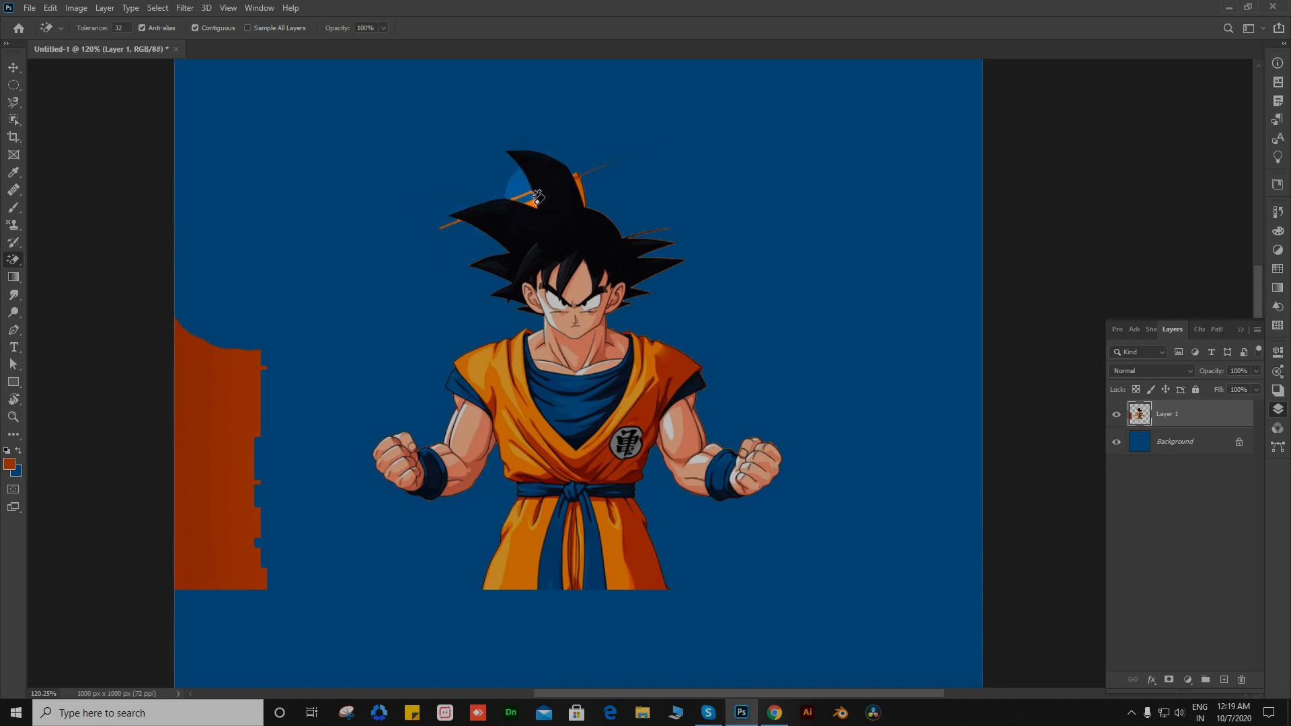
pyautogui.click(572, 178)
pyautogui.click(236, 404)
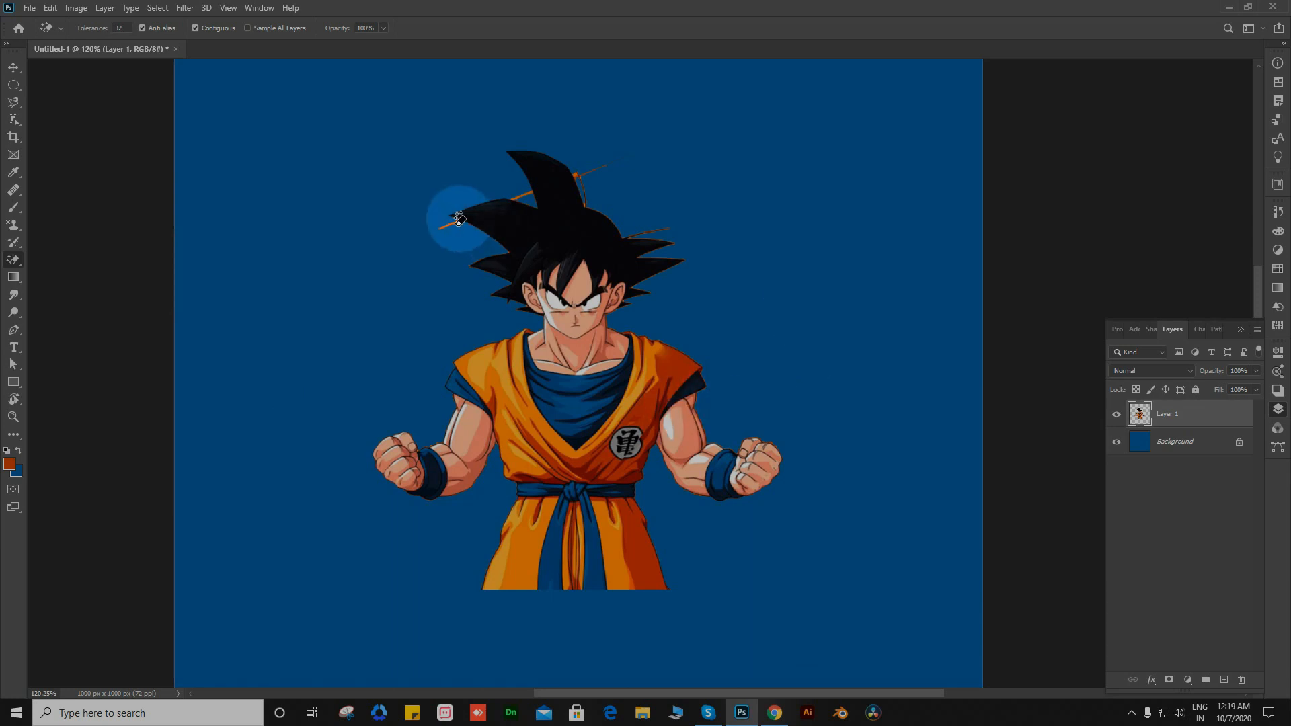
# Step: Clean away the leftover orange streaks, thin strand and stray pixels around the top hair spike with the Magic Eraser
pyautogui.scroll(5, 514, 185)
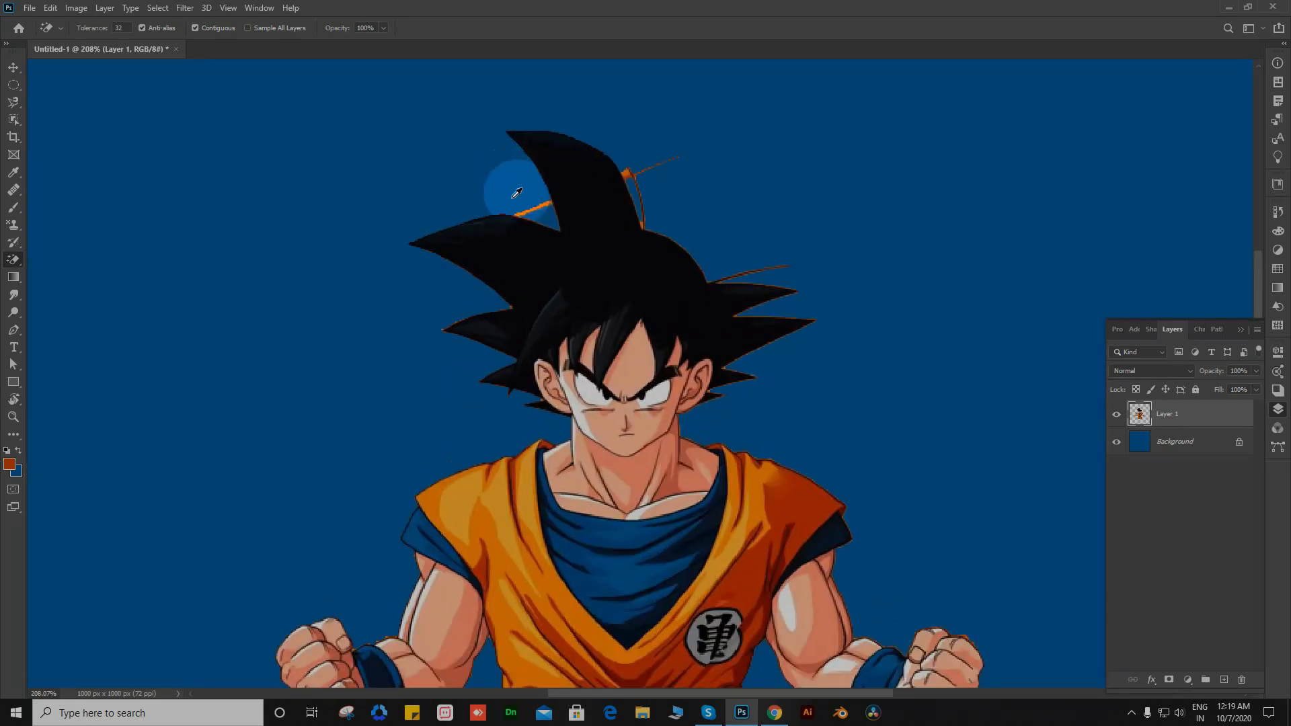
pyautogui.click(532, 219)
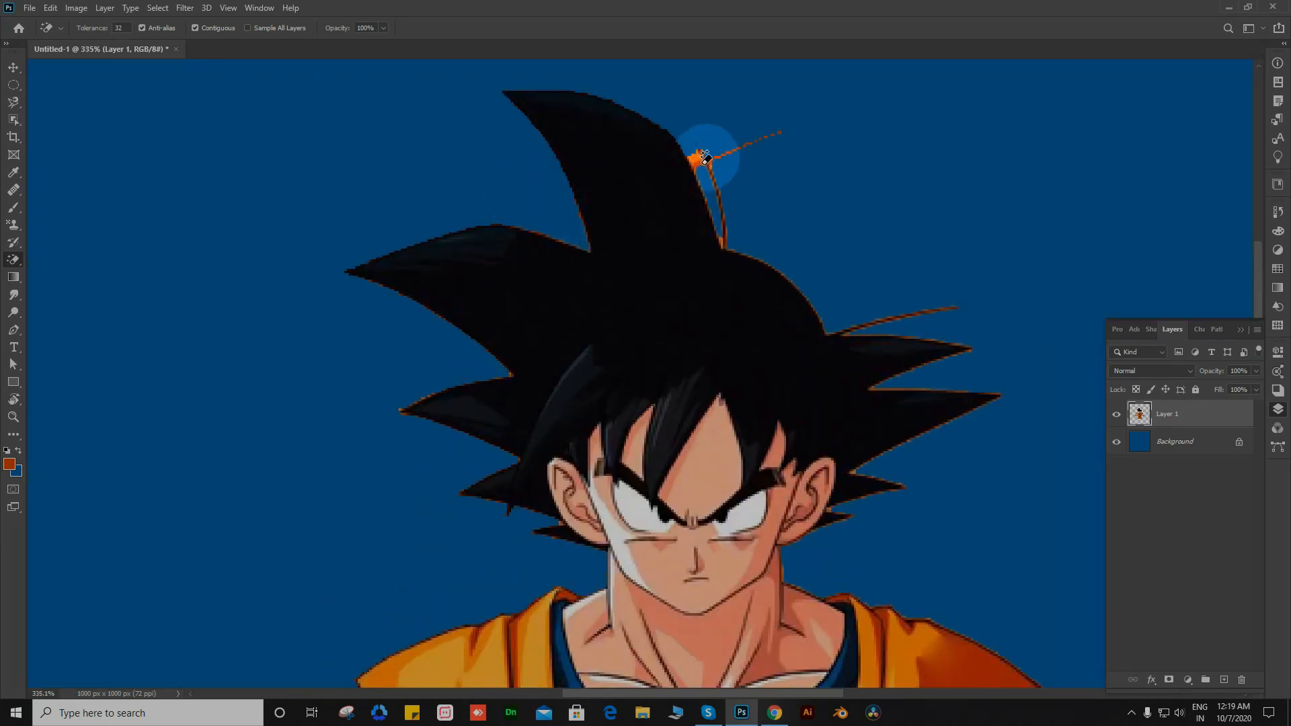
pyautogui.scroll(1, 713, 155)
pyautogui.scroll(3, 713, 154)
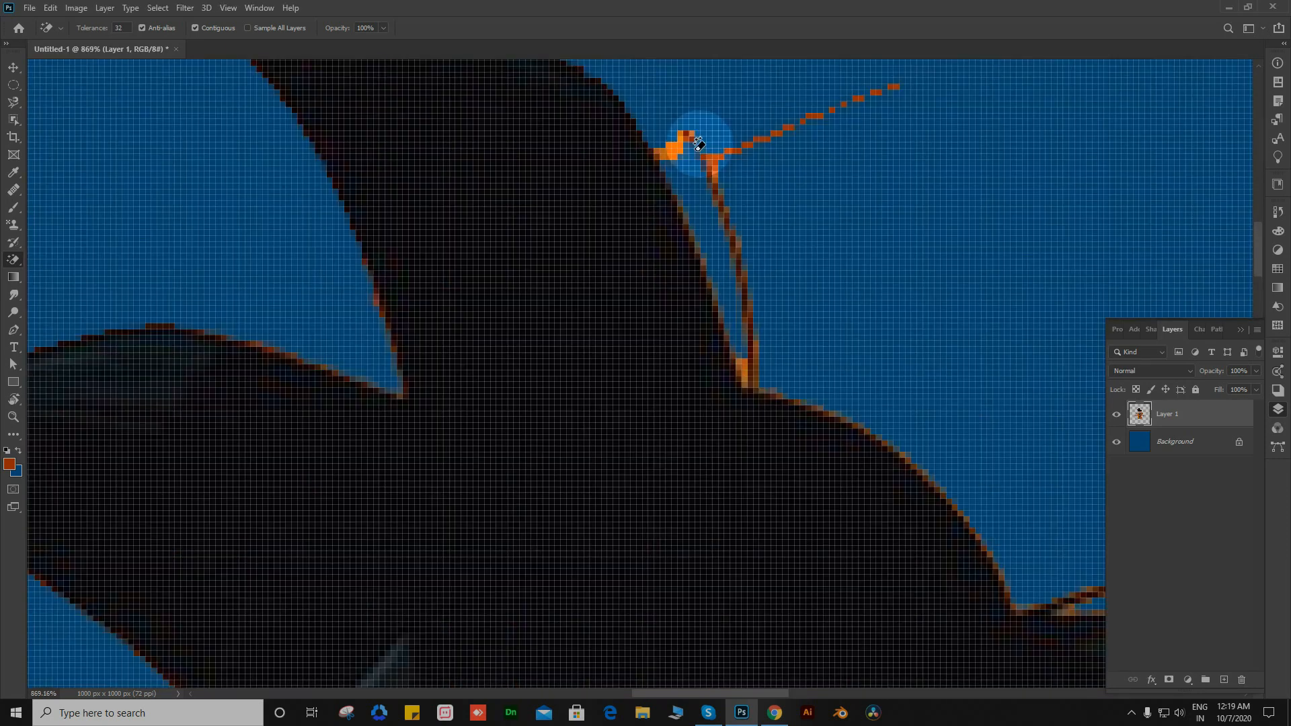
pyautogui.click(696, 140)
pyautogui.click(714, 155)
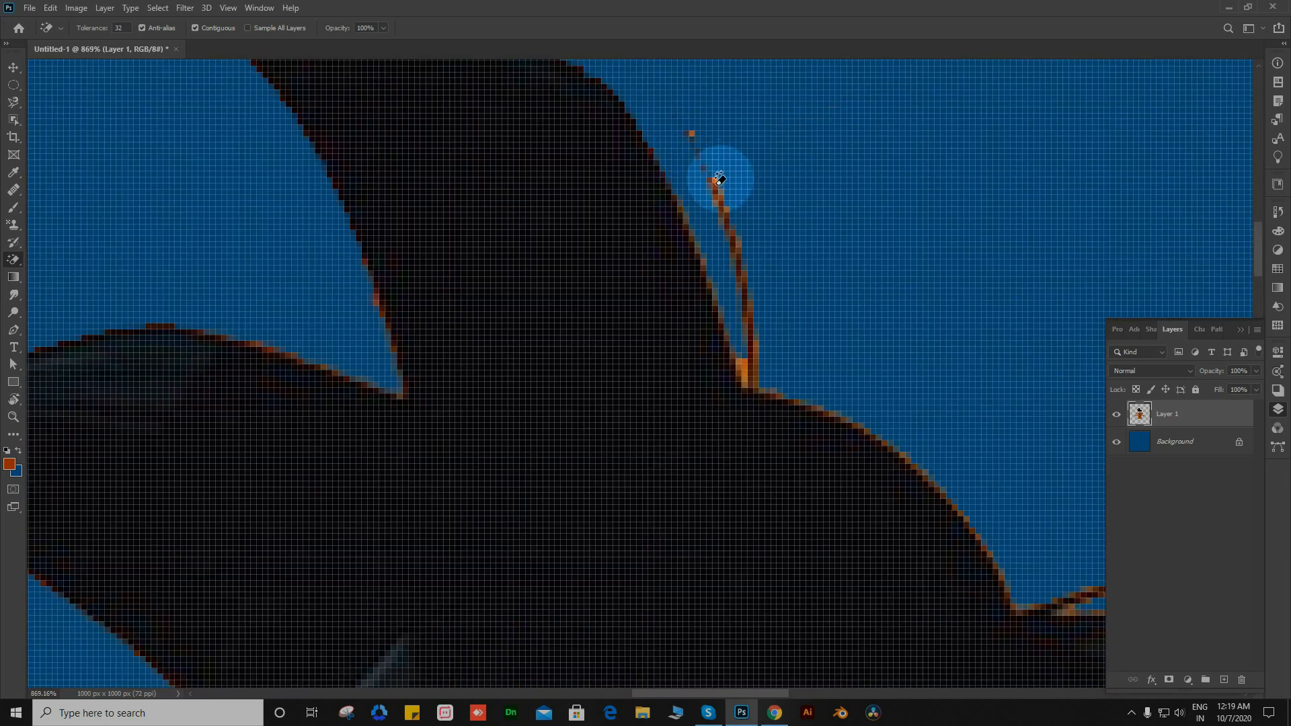
pyautogui.click(743, 379)
pyautogui.click(753, 368)
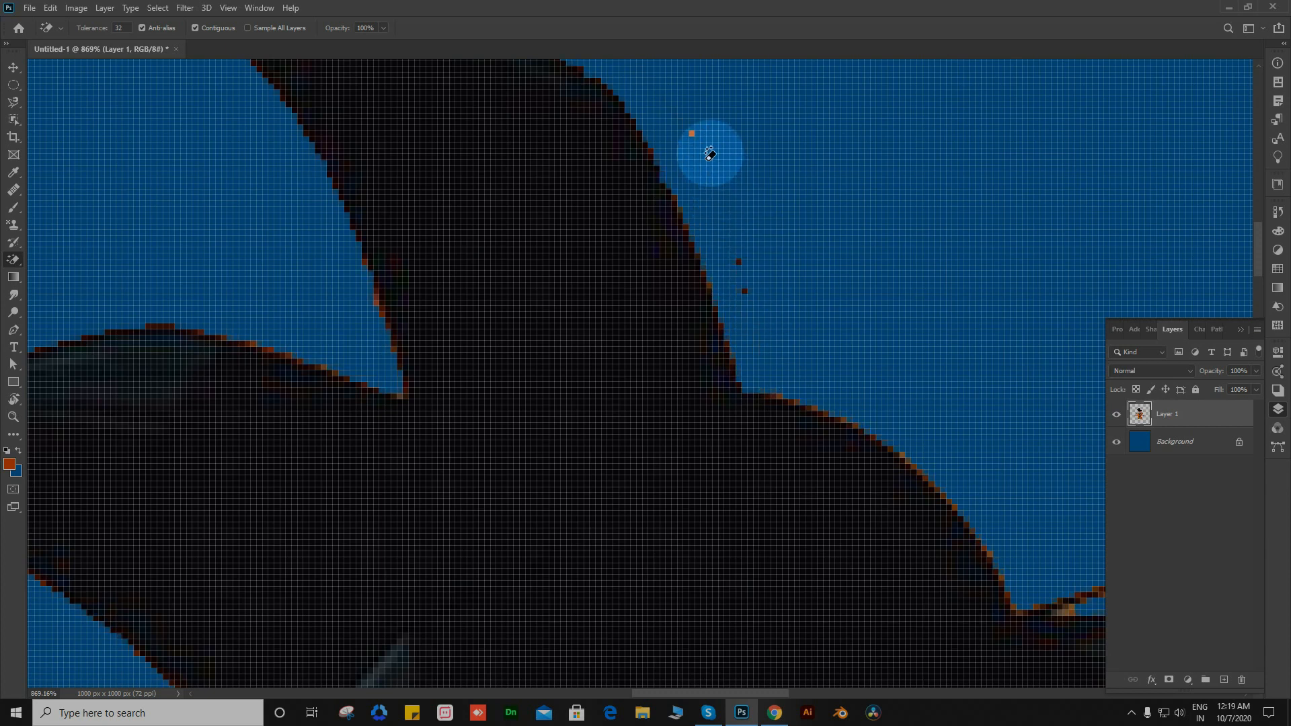
pyautogui.click(692, 133)
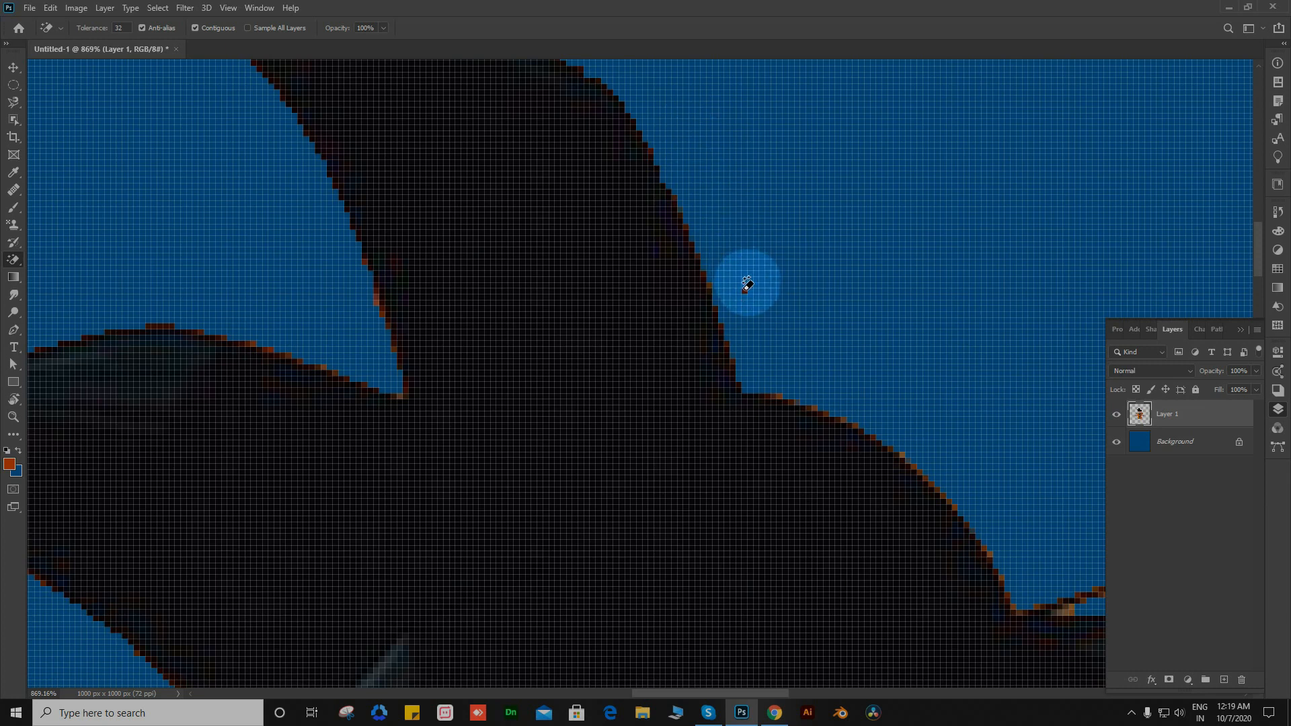
# Step: Move the cut-out character slightly lower on the blue background
pyautogui.scroll(-10, 769, 352)
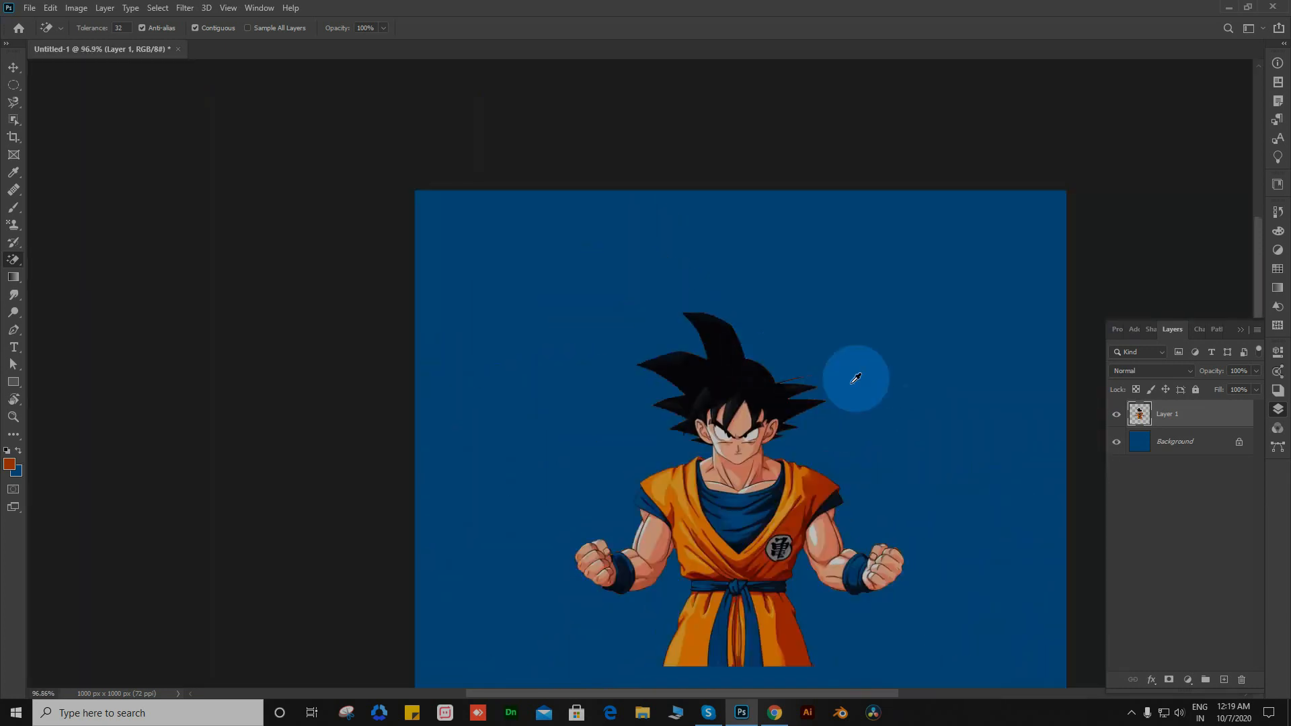
pyautogui.scroll(-3, 873, 461)
pyautogui.scroll(3, 873, 455)
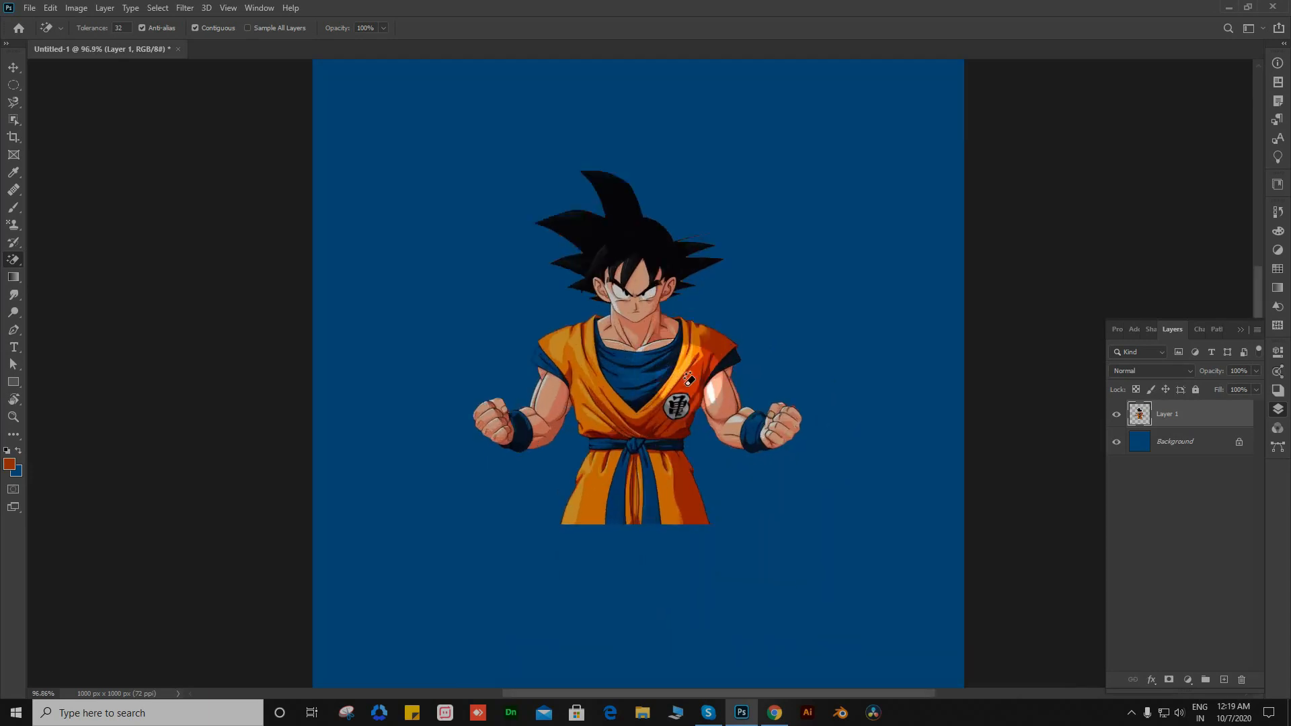
pyautogui.press('v')
pyautogui.moveTo(669, 365); pyautogui.dragTo(666, 391)
pyautogui.click(14, 261)
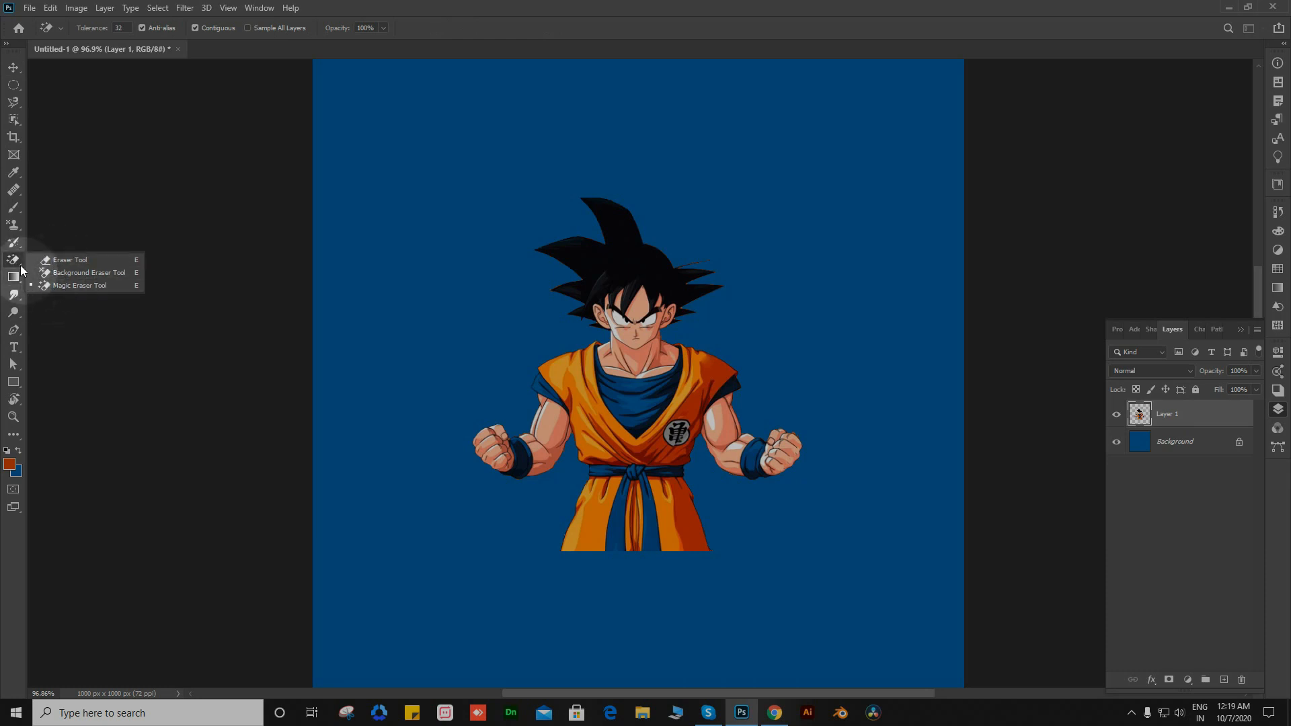
pyautogui.press('v')
pyautogui.click(473, 318)
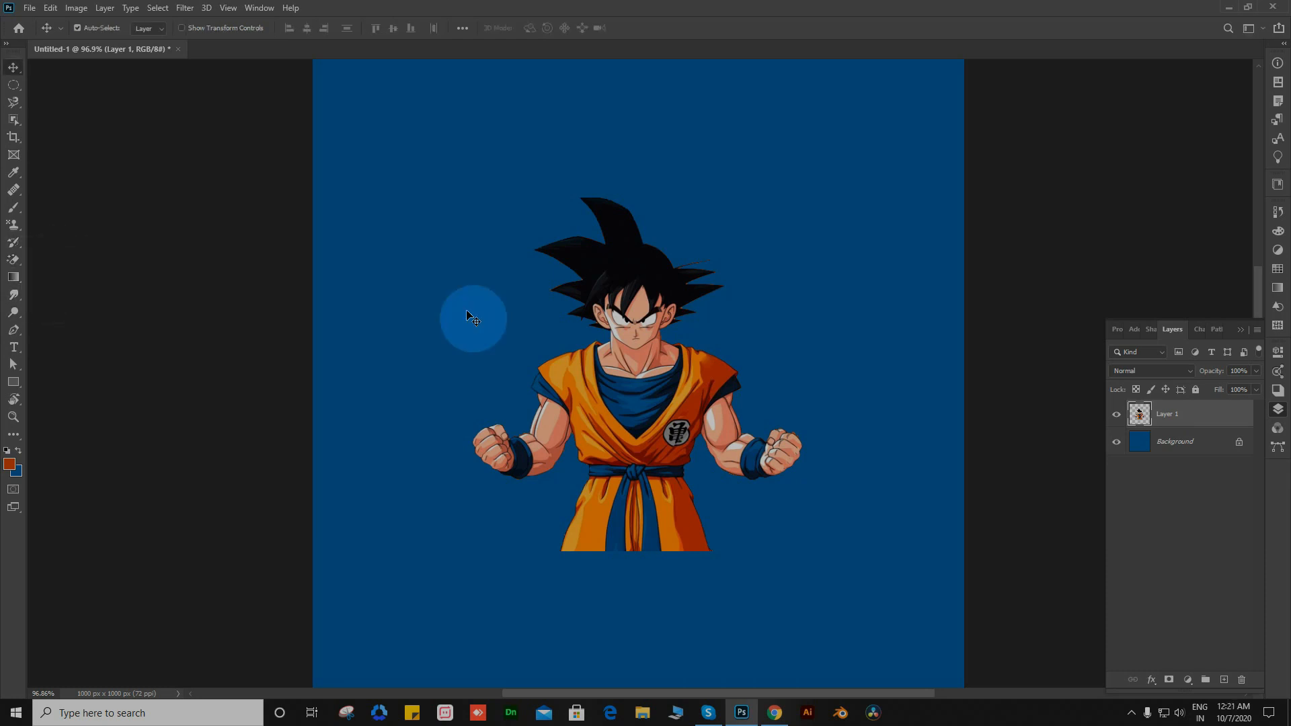